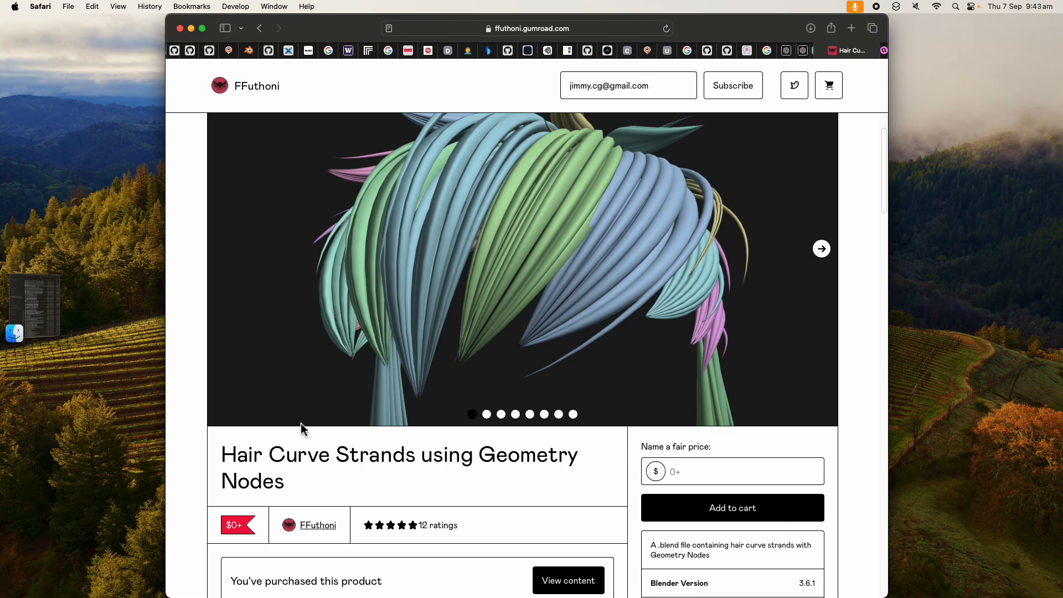
Browse the preview images of the Hair Curve Strands using Geometry Nodes product, forwards and back to the first one.
scroll(476, 407, up, 1)
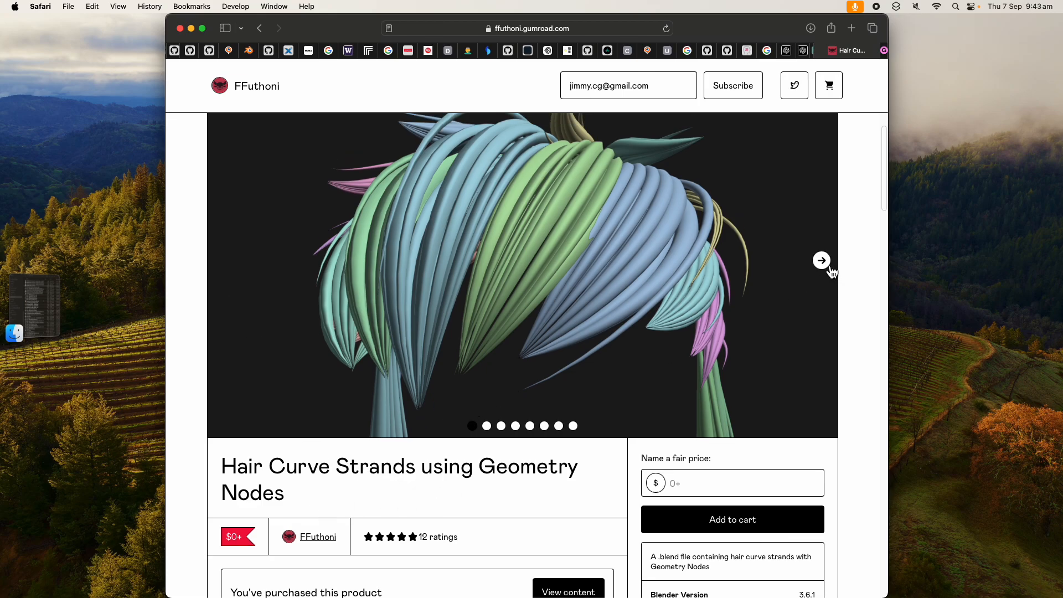
click(830, 268)
click(821, 268)
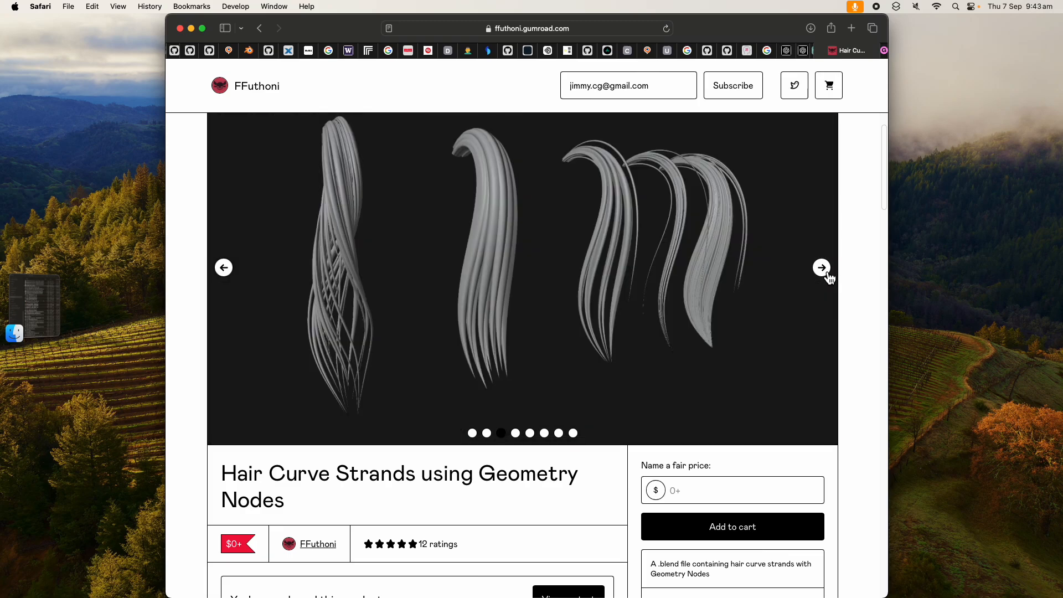
click(822, 268)
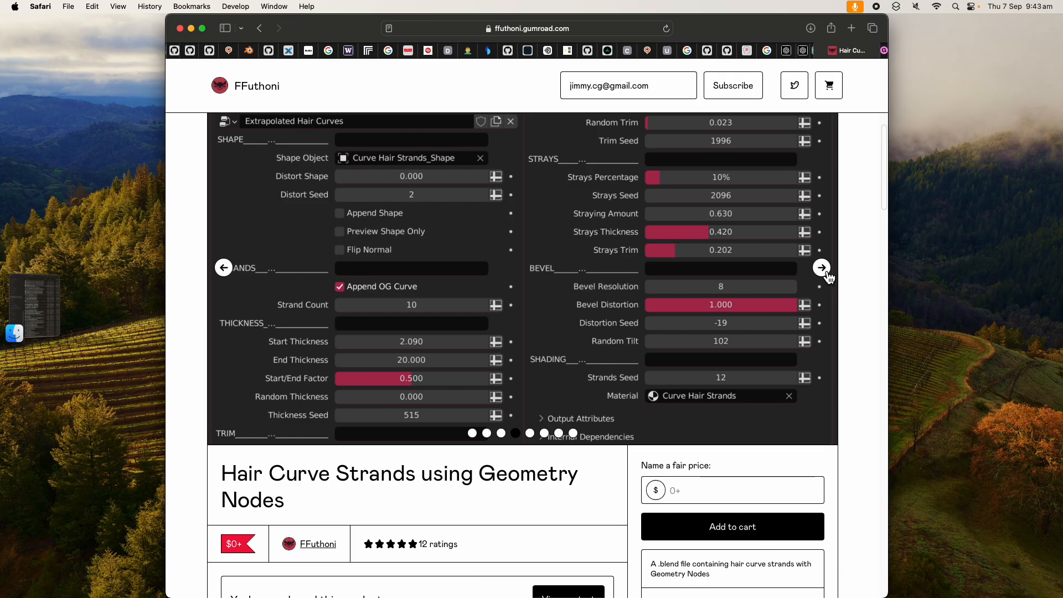
click(822, 268)
click(822, 268)
click(822, 268)
click(828, 274)
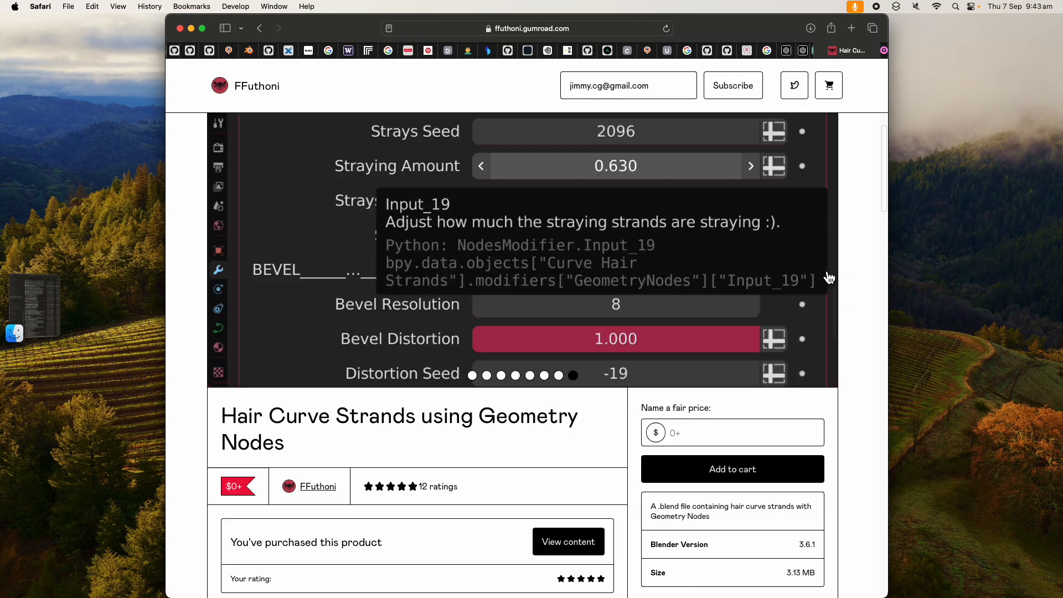
click(225, 241)
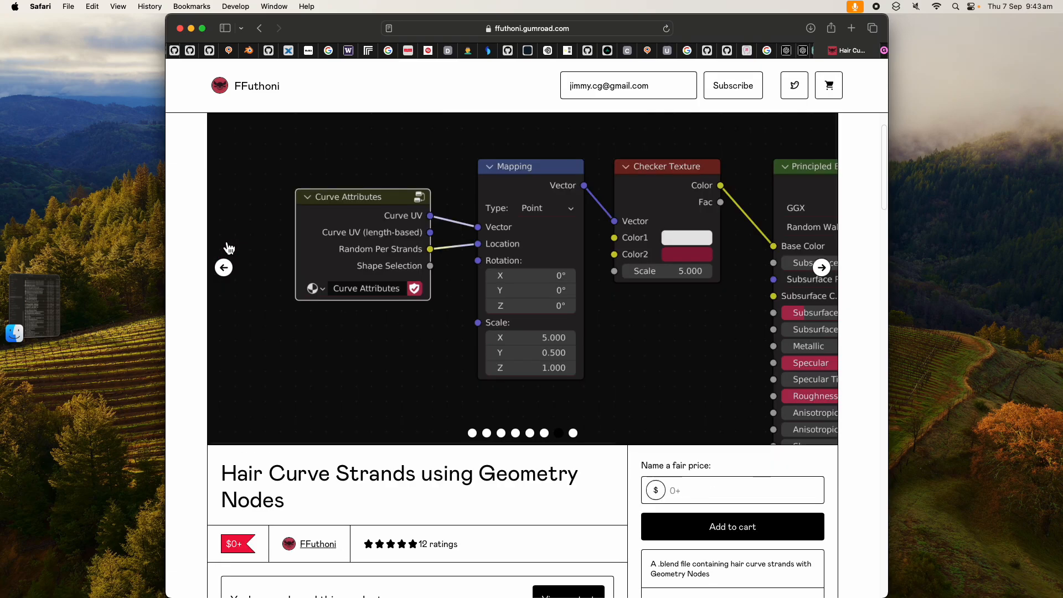
click(224, 279)
click(224, 280)
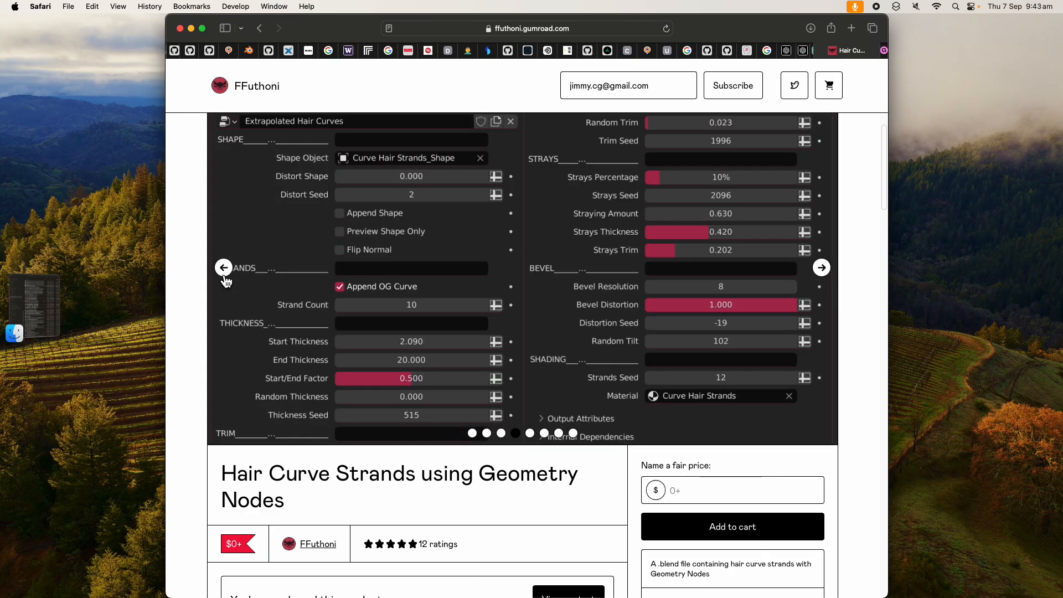
click(224, 279)
click(224, 280)
click(230, 276)
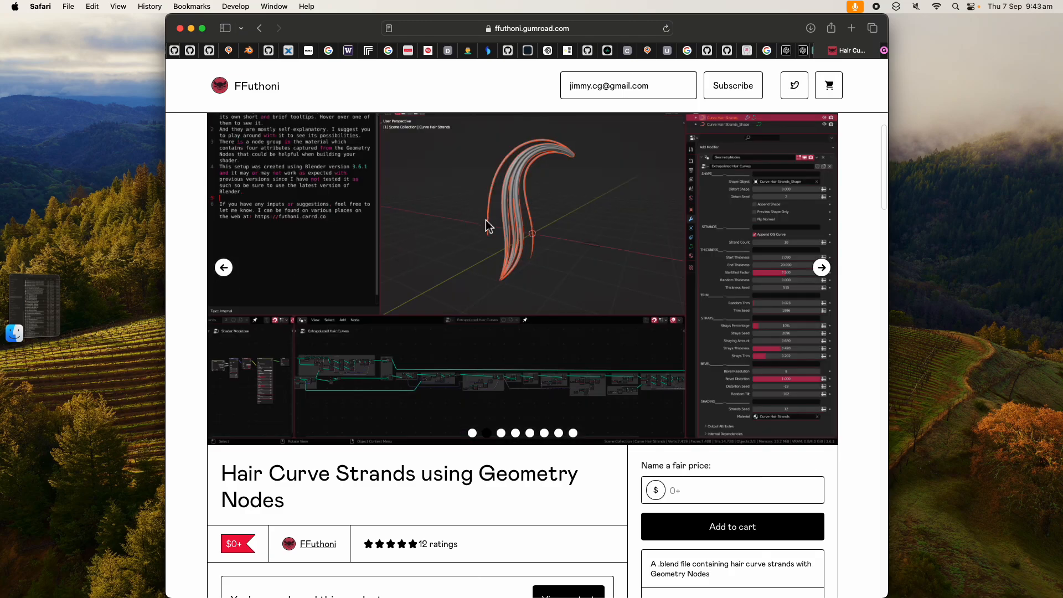
click(233, 277)
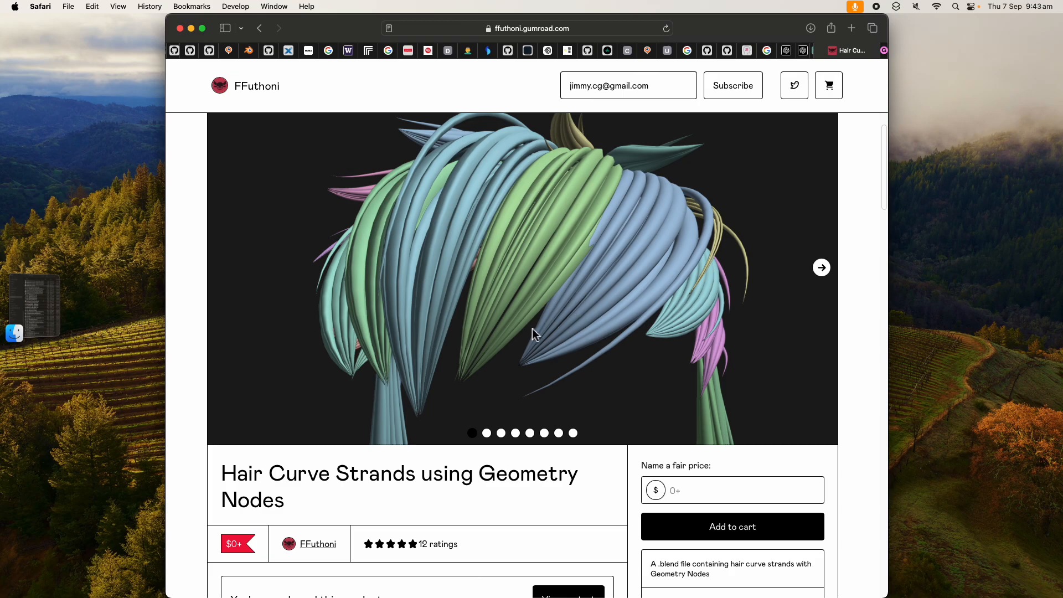
Read through the product description, including the multiple-spline comparison, modifier settings, material node group and Blender version notes.
scroll(653, 288, down, 10)
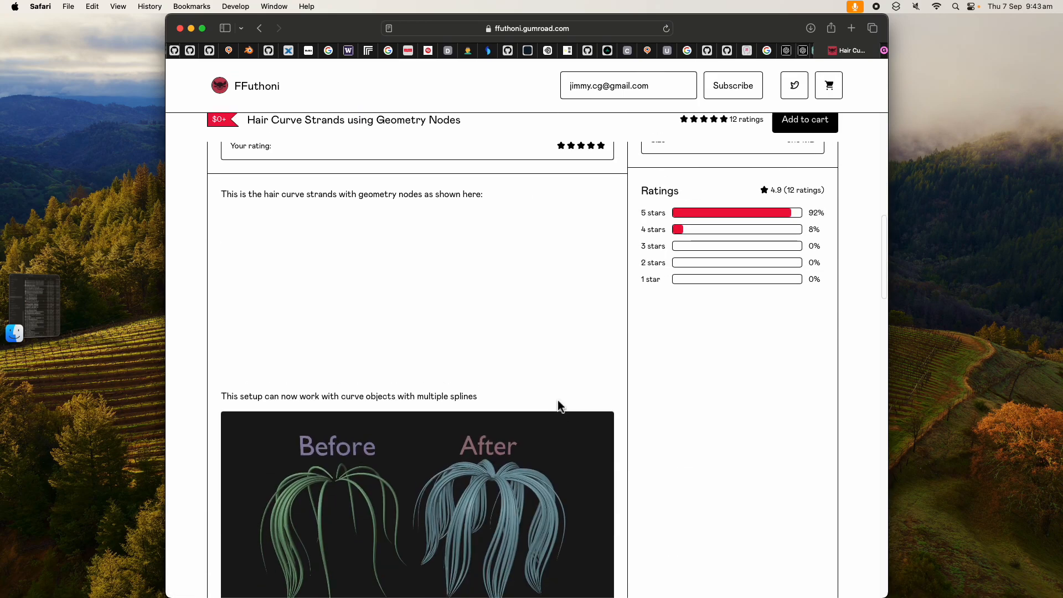
scroll(559, 399, down, 1)
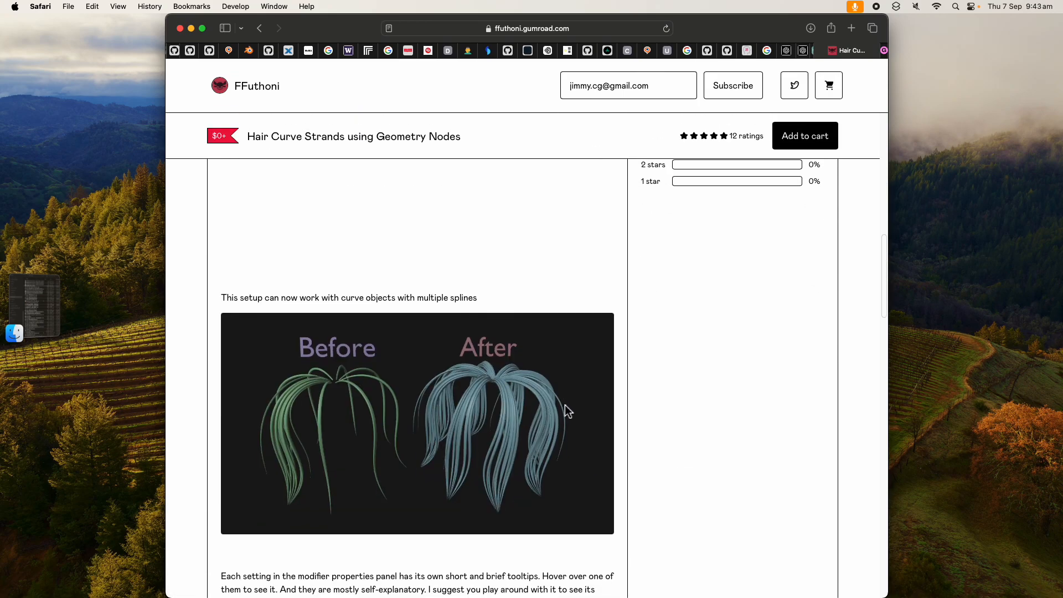
scroll(559, 409, down, 1)
scroll(443, 393, down, 1)
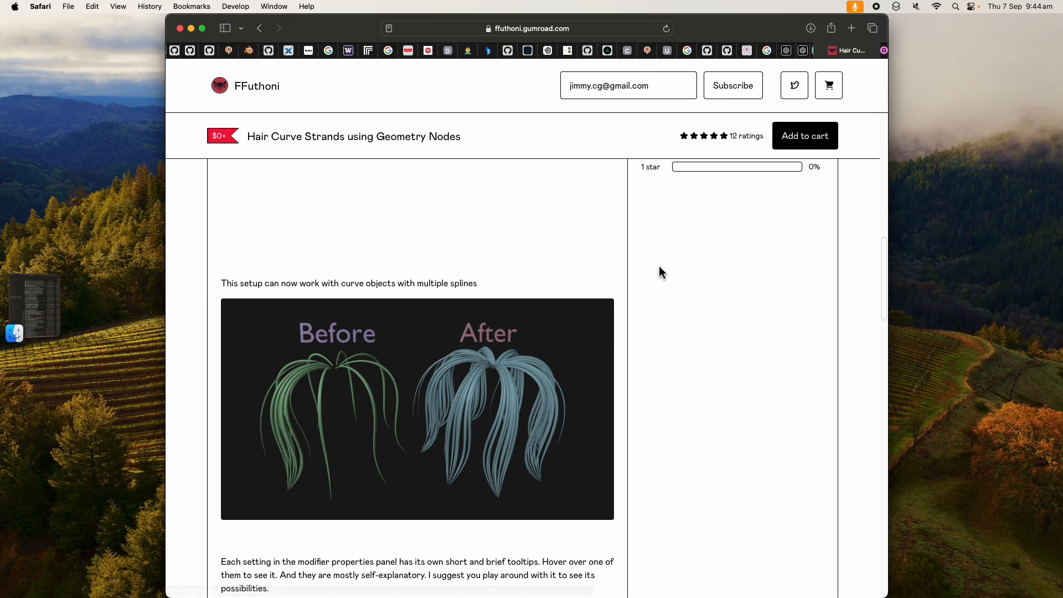
scroll(659, 268, up, 15)
scroll(637, 321, down, 2)
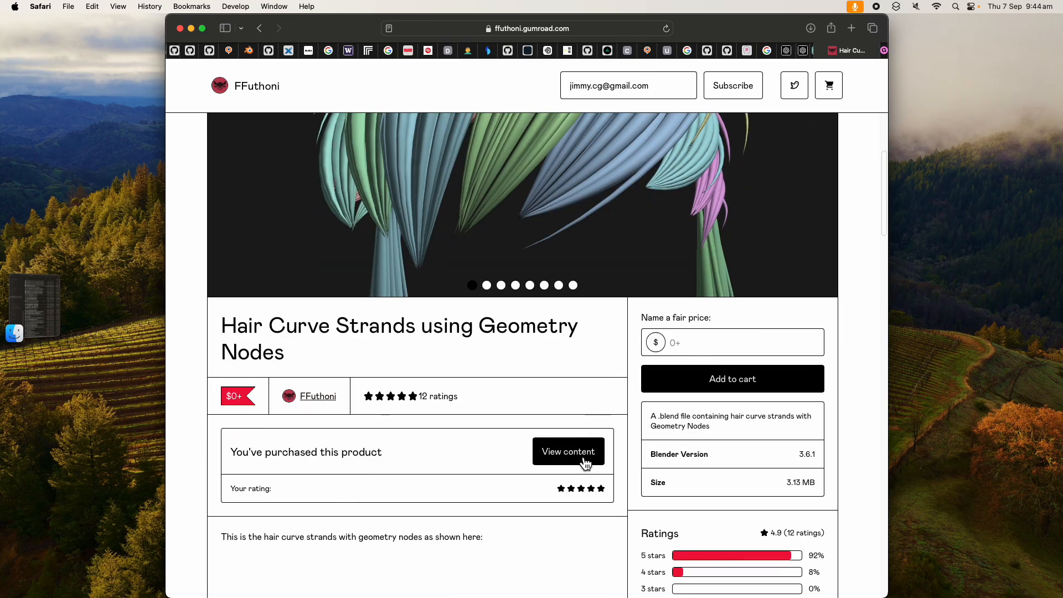
scroll(579, 458, down, 2)
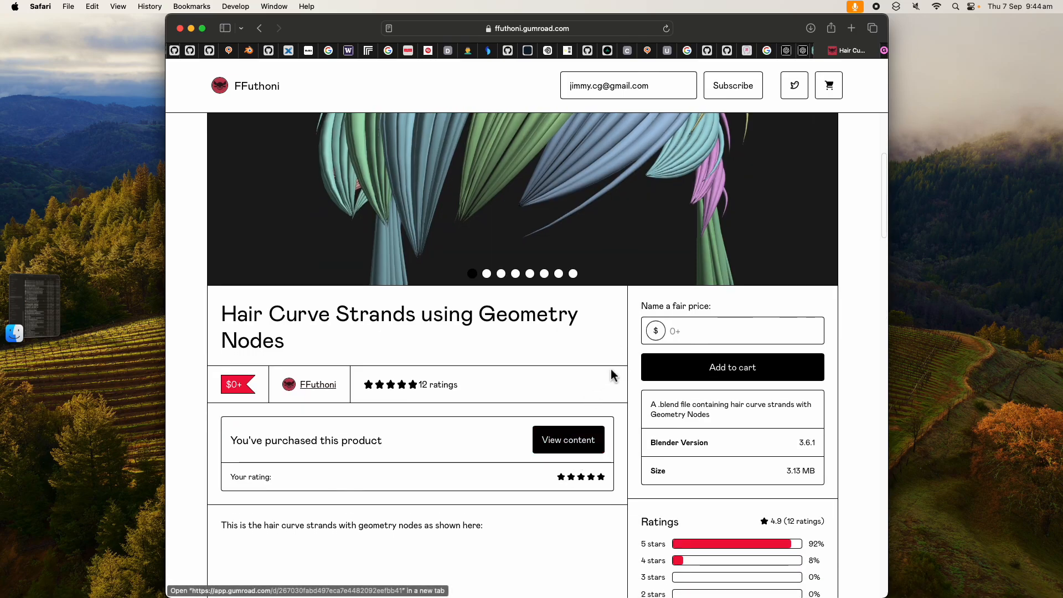
scroll(569, 479, down, 15)
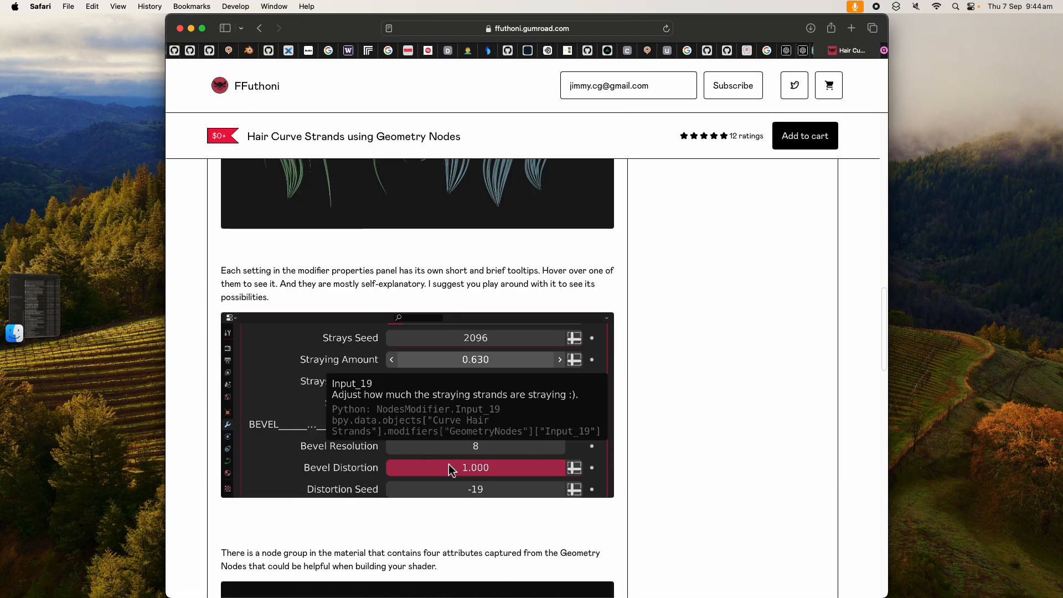
scroll(451, 477, down, 15)
scroll(453, 479, down, 9)
scroll(457, 450, up, 14)
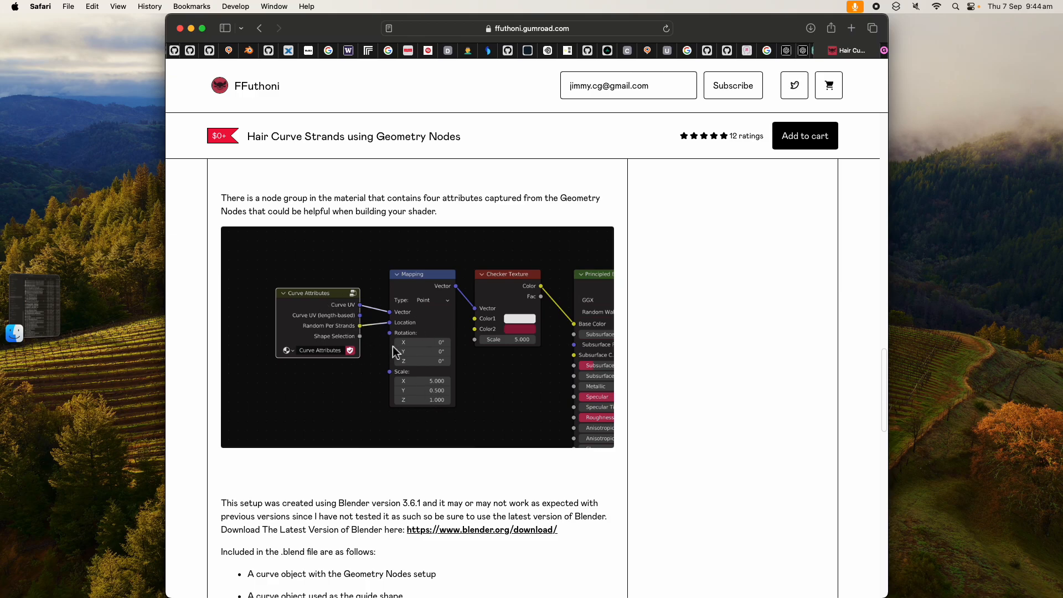
Switch to Blender and widen and enlarge the properties editor so the Extrapolated Hair Curves modifier settings are fully readable.
key(super+Tab)
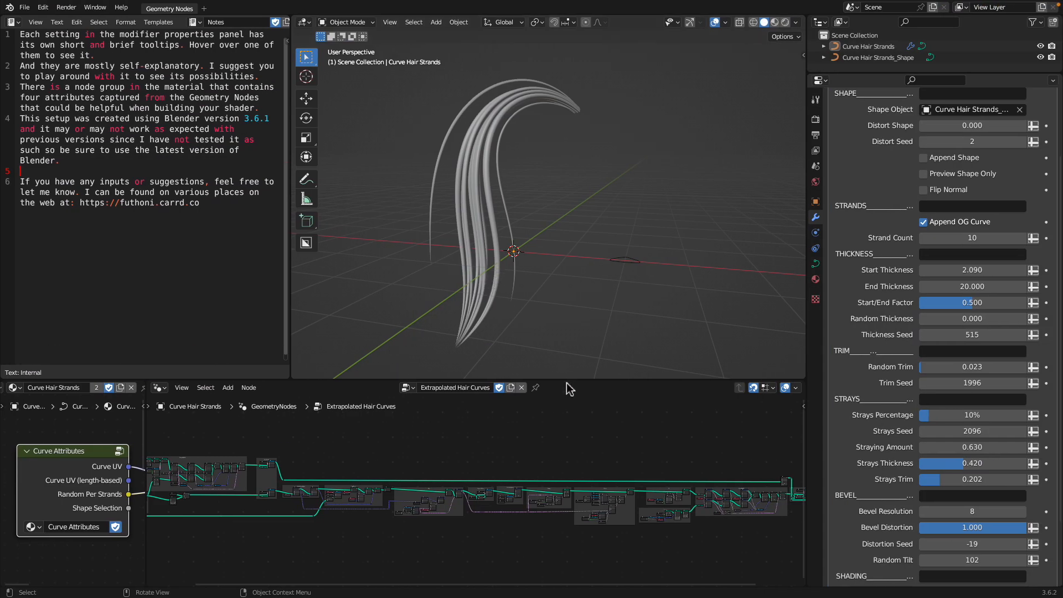
drag(570, 384, 570, 386)
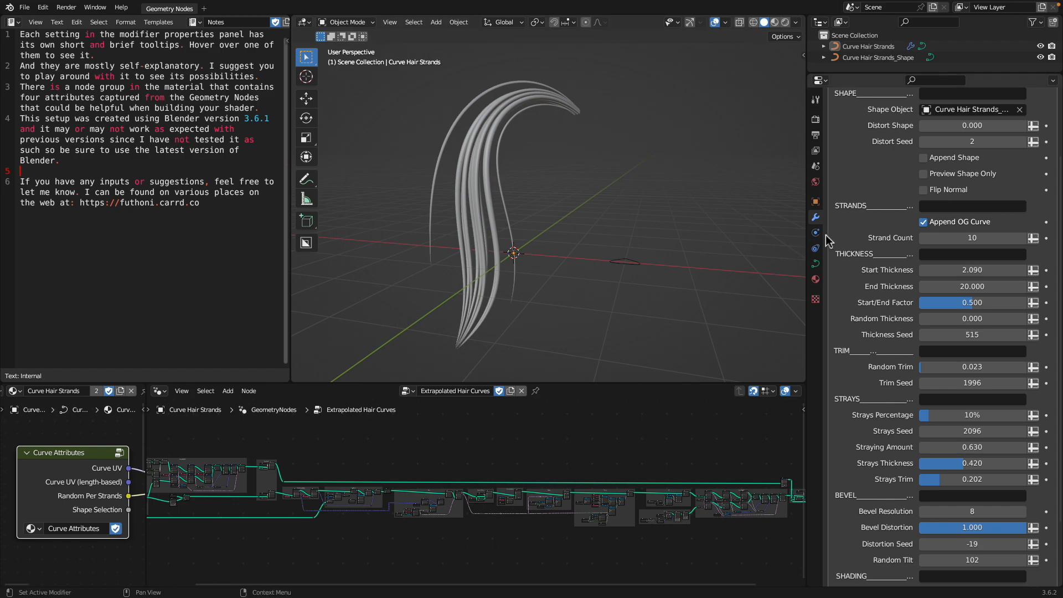
drag(825, 237, 725, 237)
scroll(880, 276, up, 4)
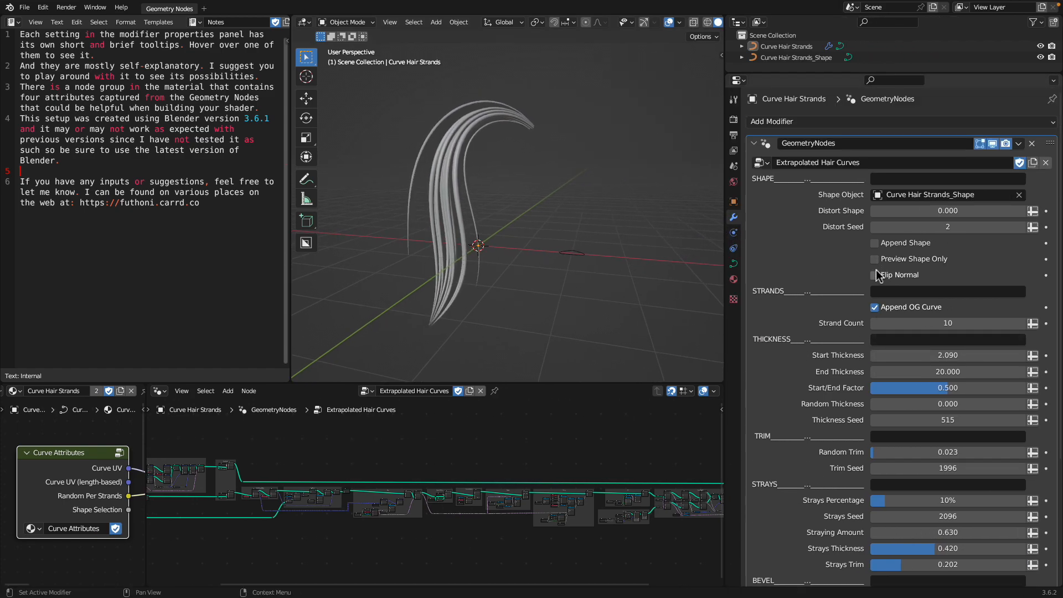
mouse_move(876, 281)
ctrl+middle_down()
mouse_move(901, 421)
mouse_move(884, 287)
ctrl+middle_up()
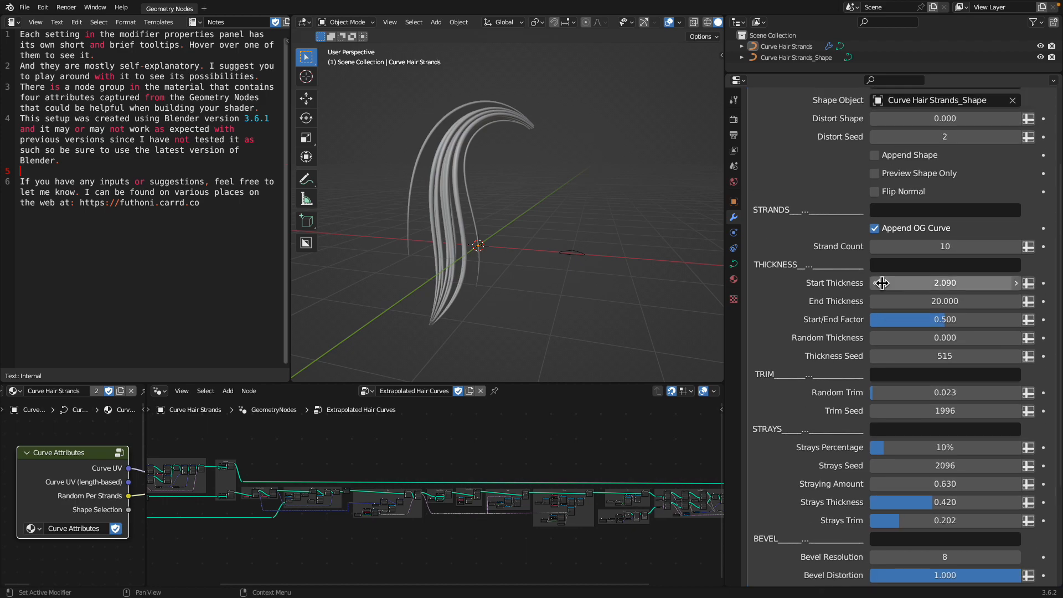
scroll(889, 288, up, 5)
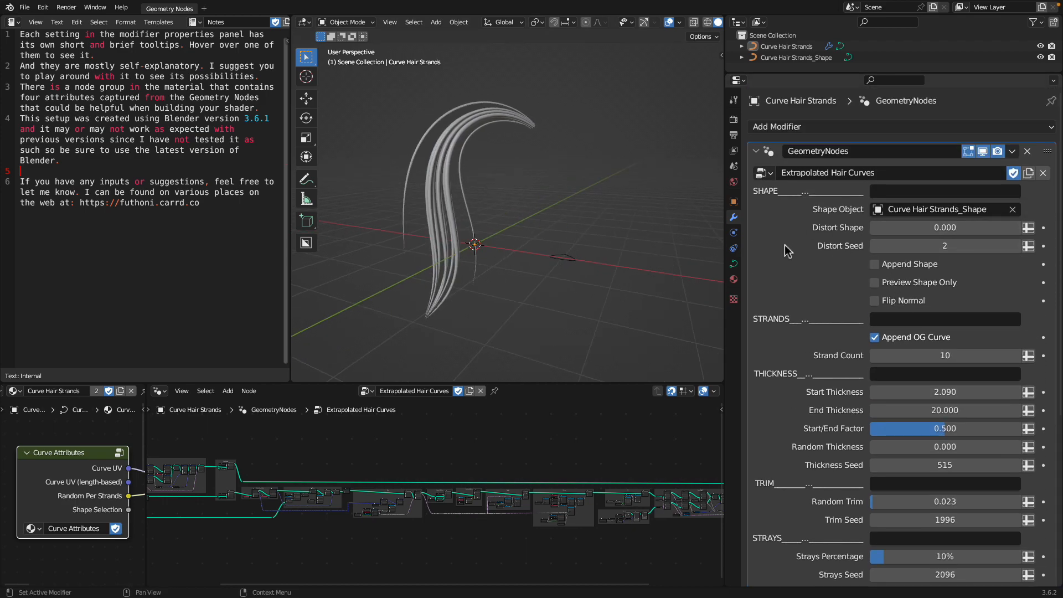
Select the Curve Hair Strands object in the viewport and make the outliner area taller.
click(526, 119)
middle_drag(526, 119, 526, 173)
scroll(525, 174, up, 2)
scroll(578, 167, down, 2)
drag(725, 165, 730, 163)
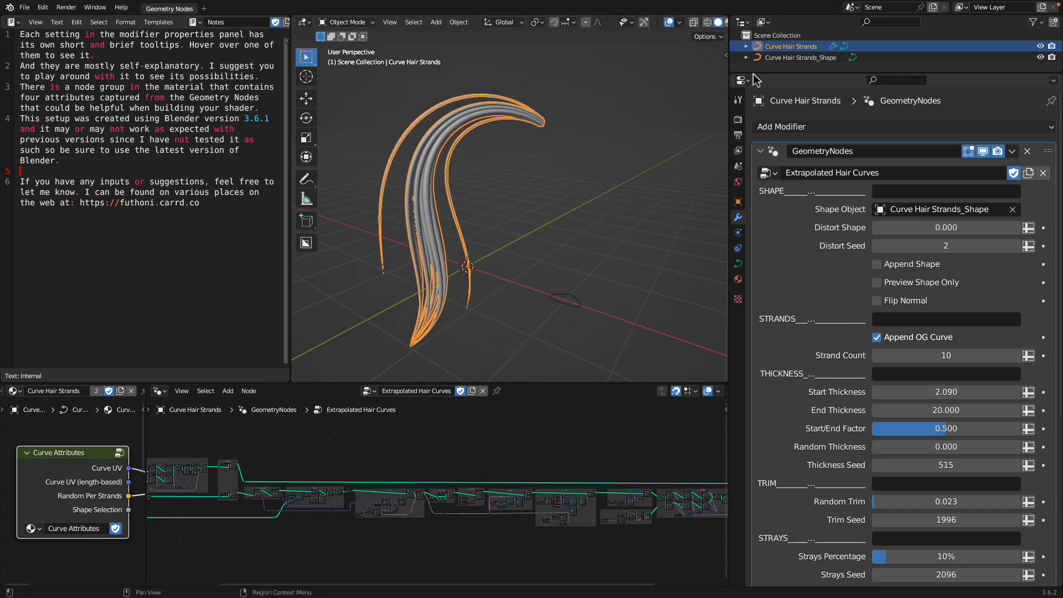
drag(776, 74, 776, 104)
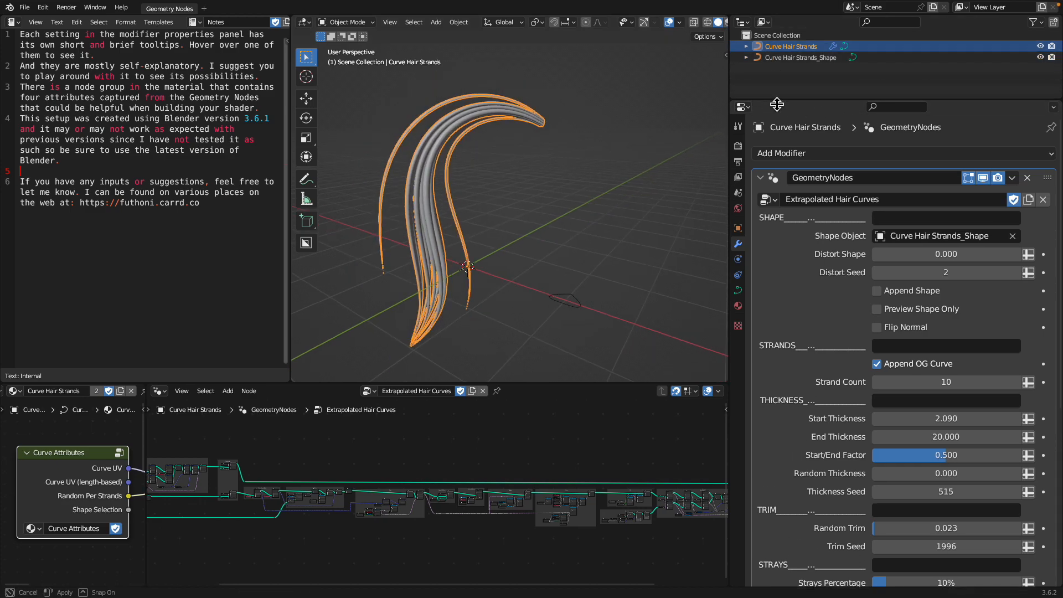
Scale the control points of the Curve Hair Strands_Shape guide curve in Edit Mode and return to Object Mode.
click(573, 307)
middle_drag(576, 308, 578, 296)
key(Tab)
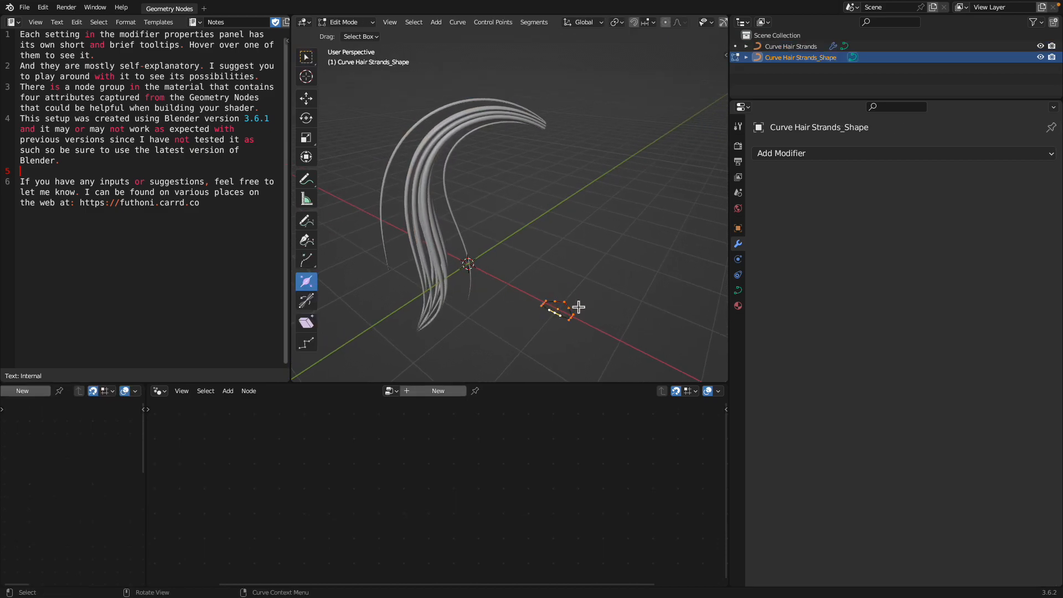
key(s)
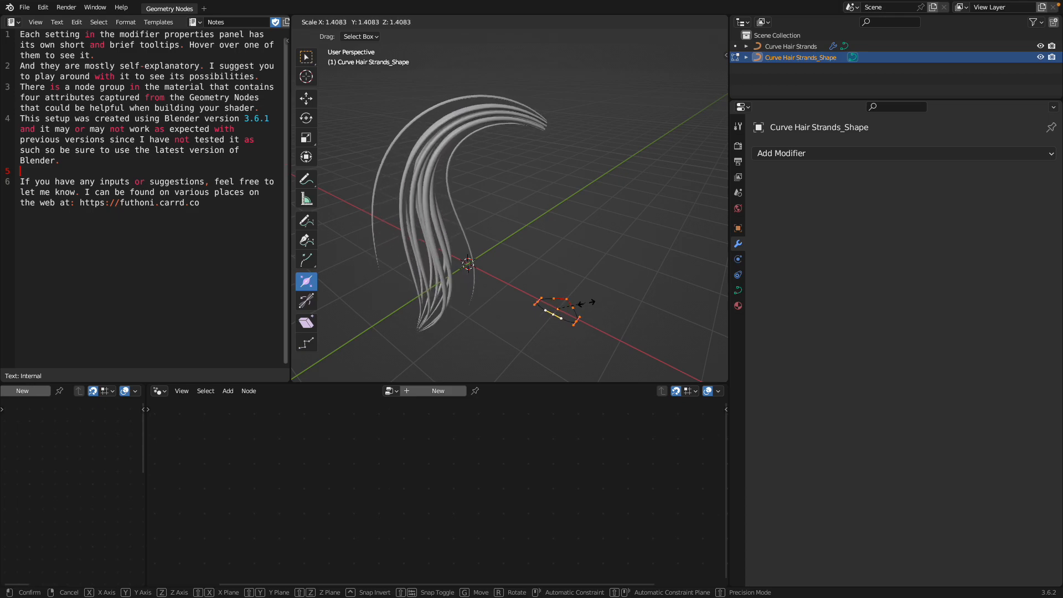
click(569, 299)
key(Tab)
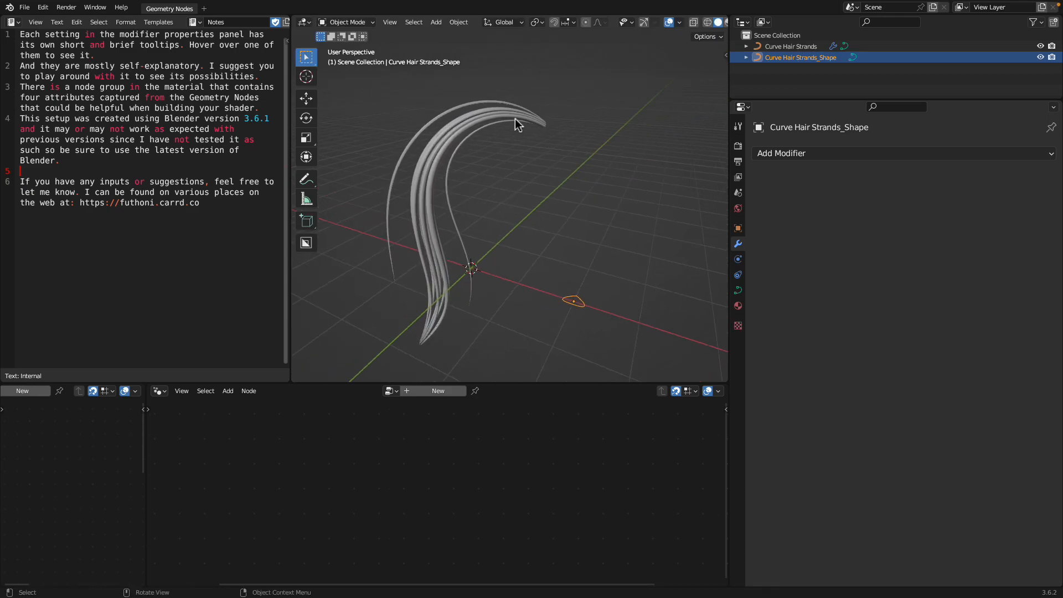
Edit the Curve Hair Strands curve and move its uppermost control point down closer to the strands.
click(516, 119)
middle_drag(506, 145, 555, 160)
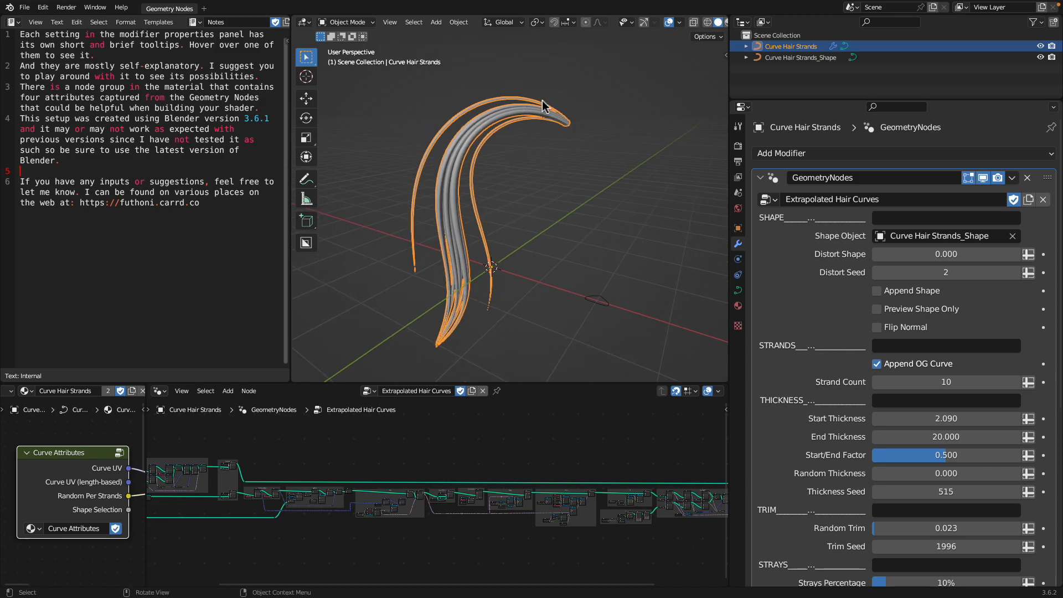
key(Tab)
middle_drag(491, 169, 496, 166)
key(Tab)
key(Tab)
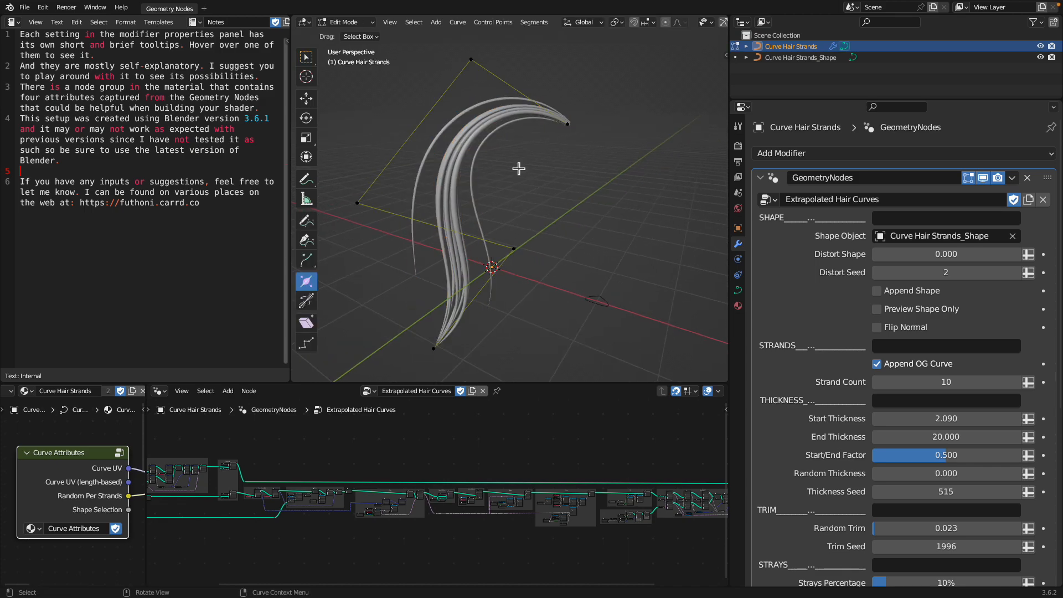
click(473, 64)
key(g)
click(485, 109)
Move the two middle control points of the hair curve inward to straighten the strands and return to Object Mode.
click(371, 207)
key(g)
click(432, 198)
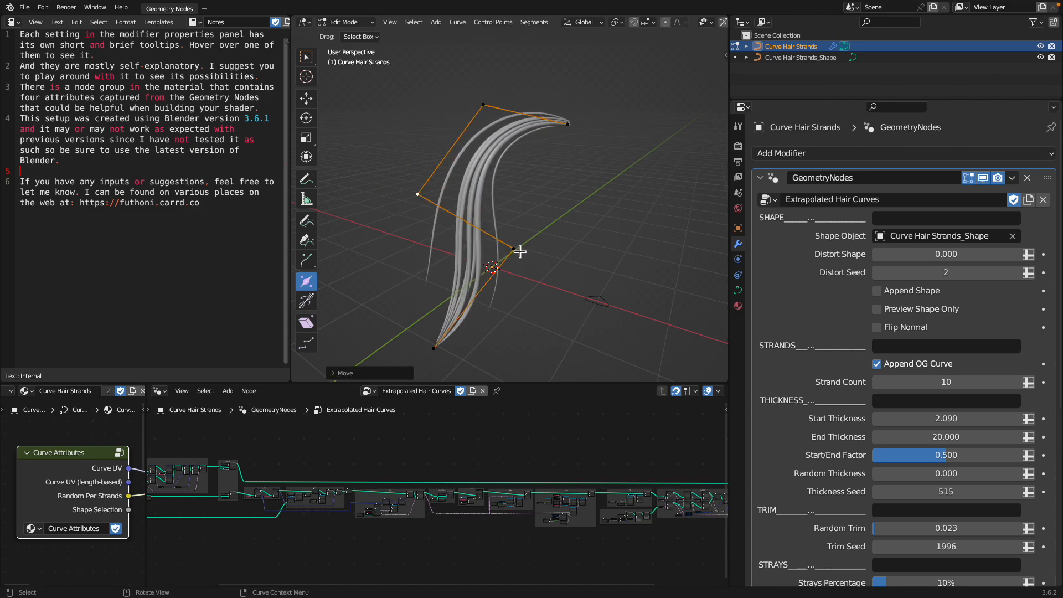
click(514, 249)
key(g)
click(482, 255)
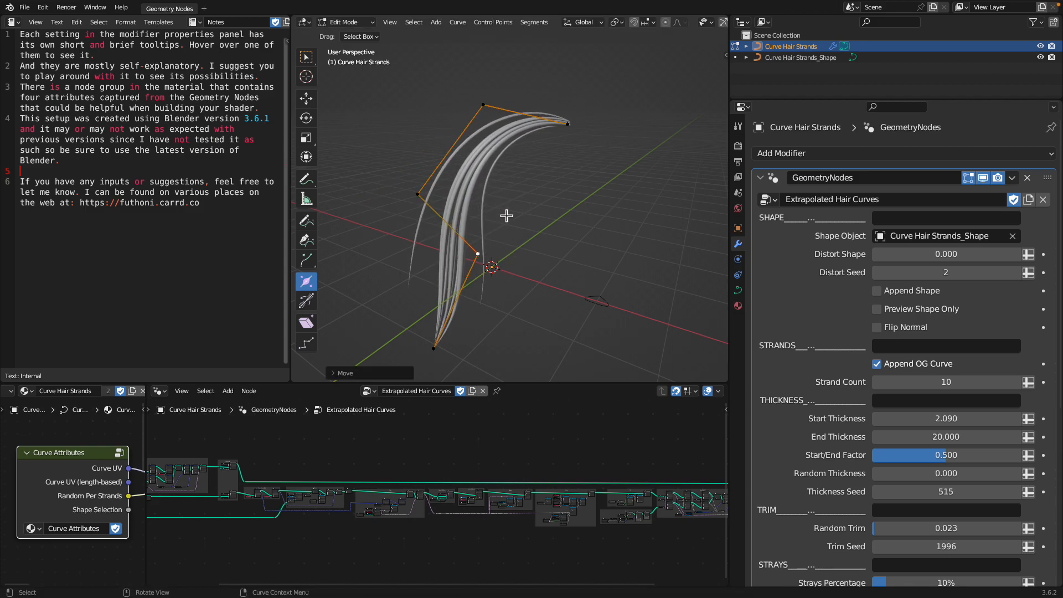
key(Tab)
middle_drag(507, 215, 476, 200)
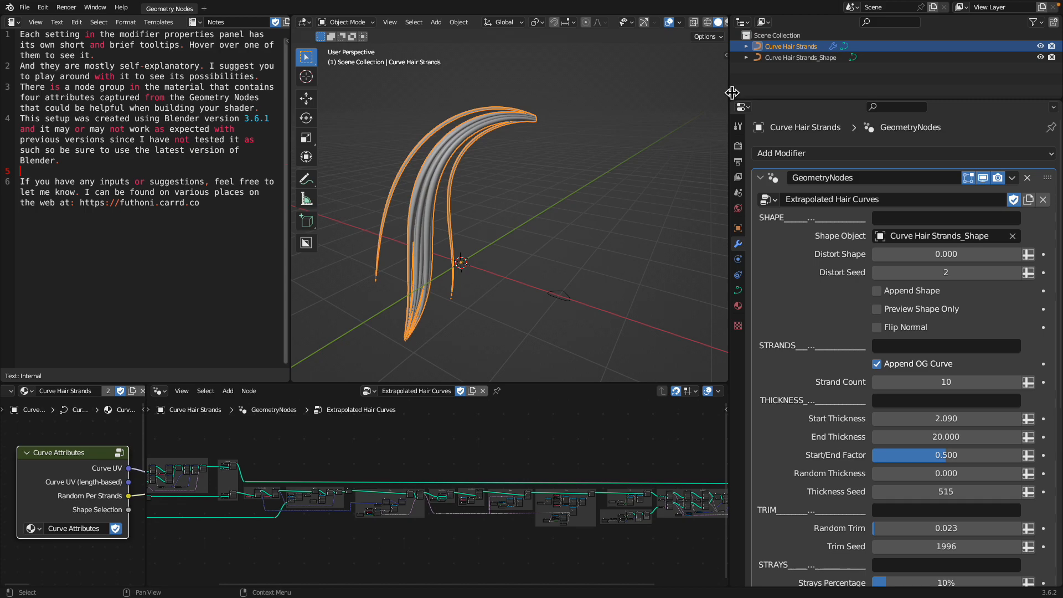
Enter Edit Mode on the Curve Hair Strands curve and widen the 3D viewport and its toolbar to show tool names.
drag(732, 93, 819, 100)
key(Tab)
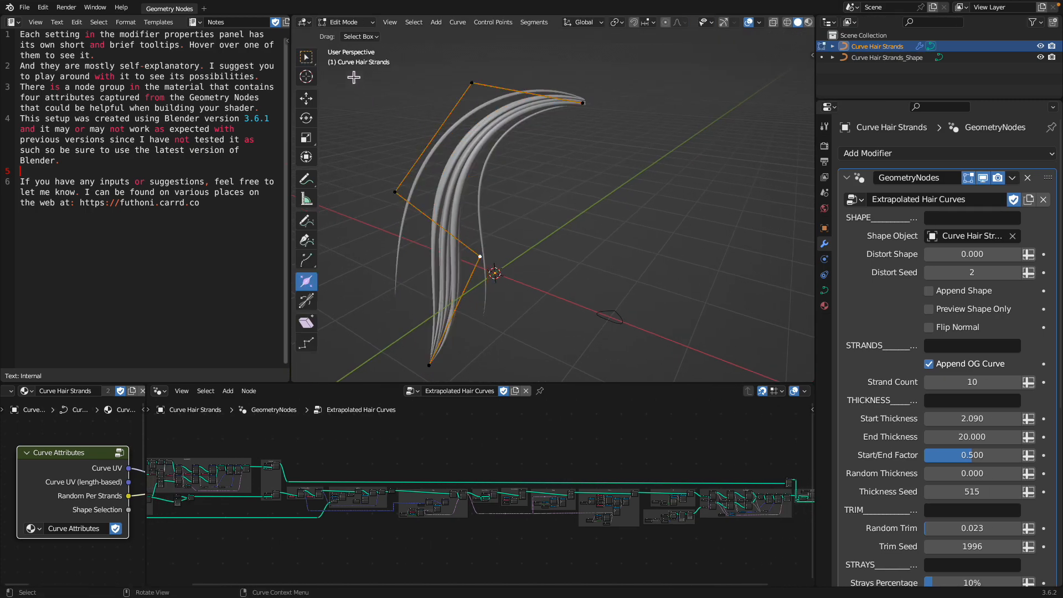
click(340, 23)
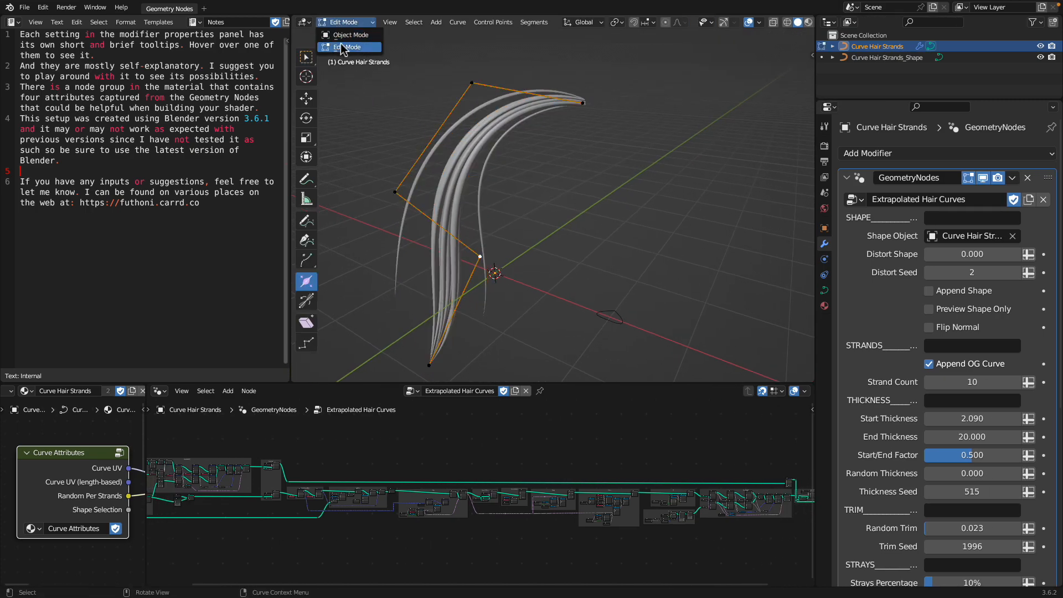
click(339, 48)
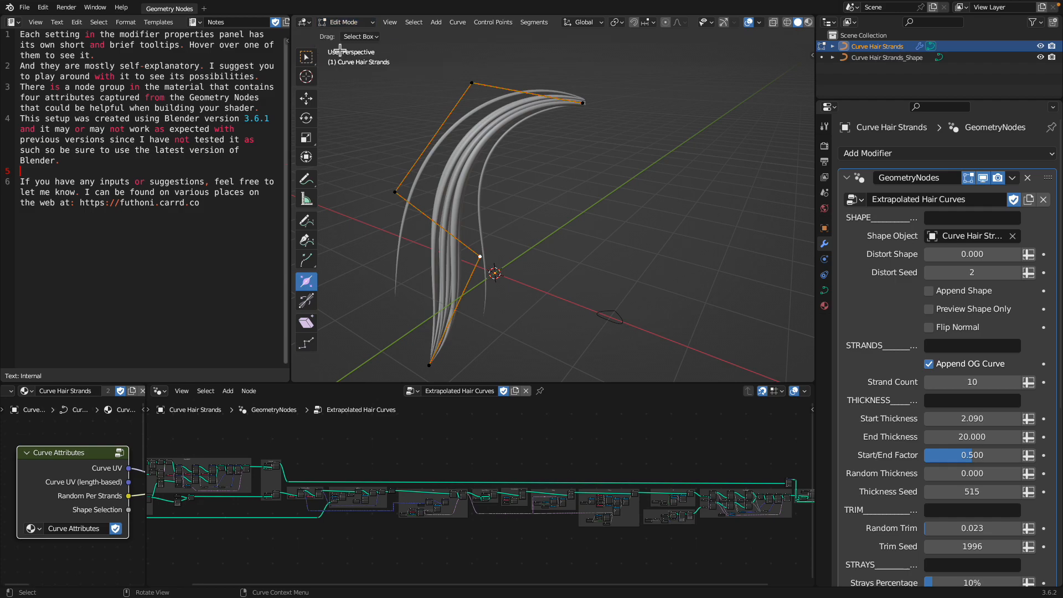
drag(321, 137, 360, 138)
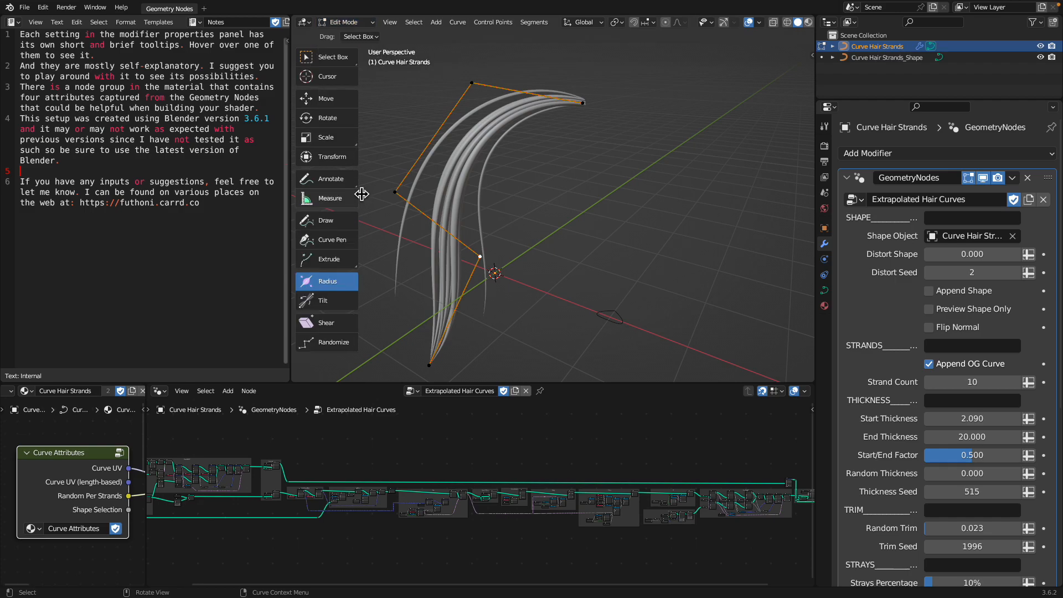
Draw three wavy, roughly vertical strands beside the original hair with the Draw tool at Cursor depth.
click(342, 229)
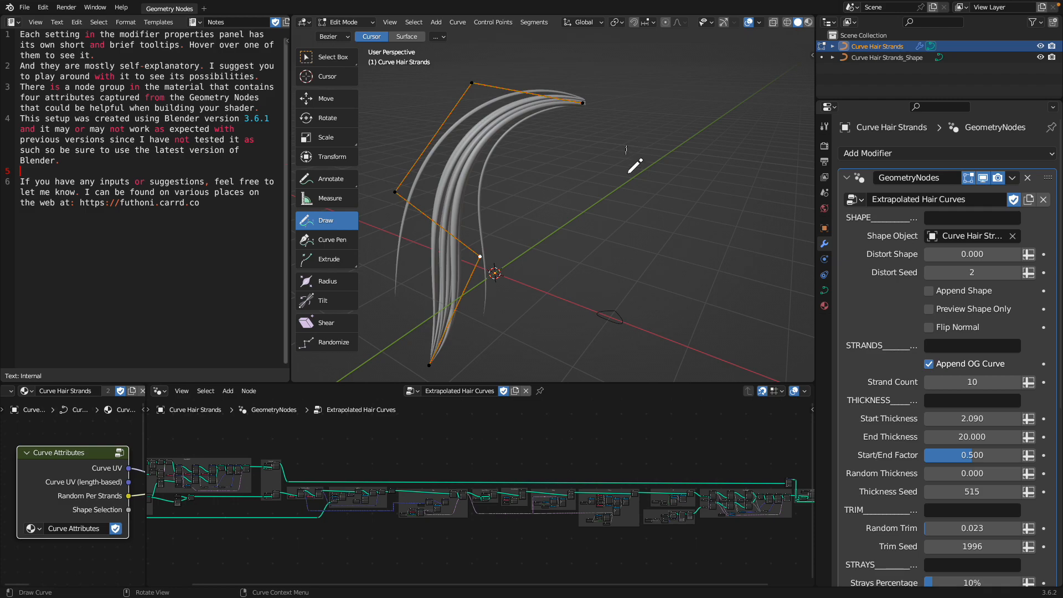
drag(658, 313, 653, 314)
drag(697, 151, 718, 300)
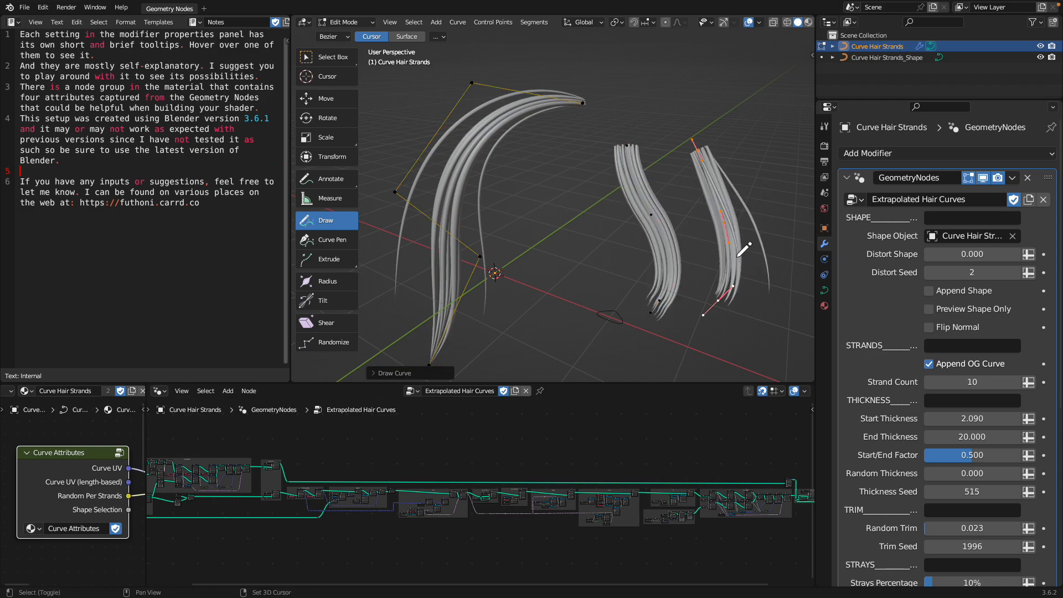
shift+middle_drag(747, 256, 639, 253)
drag(674, 144, 707, 295)
Set the Draw tool's depth to Surface and draw a crosshatch of horizontal and vertical strands in front of the existing ones.
click(406, 37)
middle_drag(543, 260, 564, 178)
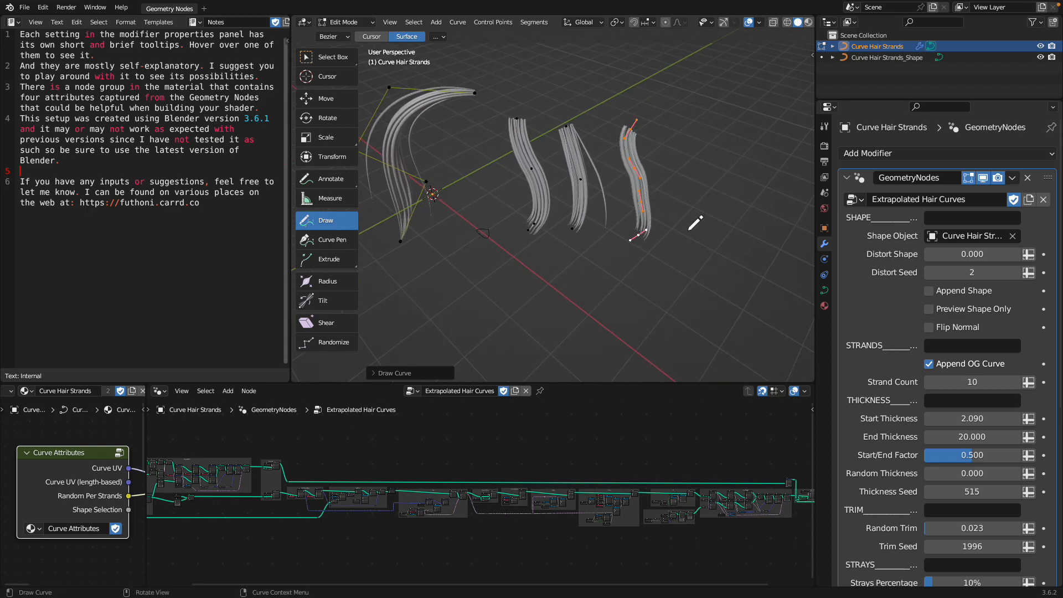
shift+middle_drag(689, 227, 625, 163)
mouse_move(574, 241)
mouse_down()
mouse_move(678, 241)
mouse_move(695, 268)
mouse_up()
drag(576, 289, 679, 297)
drag(616, 310, 613, 312)
drag(631, 210, 647, 313)
drag(665, 205, 669, 342)
Draw three short horizontal strands on one side of the crosshatch and three vertical strands on its other side.
drag(686, 243, 744, 240)
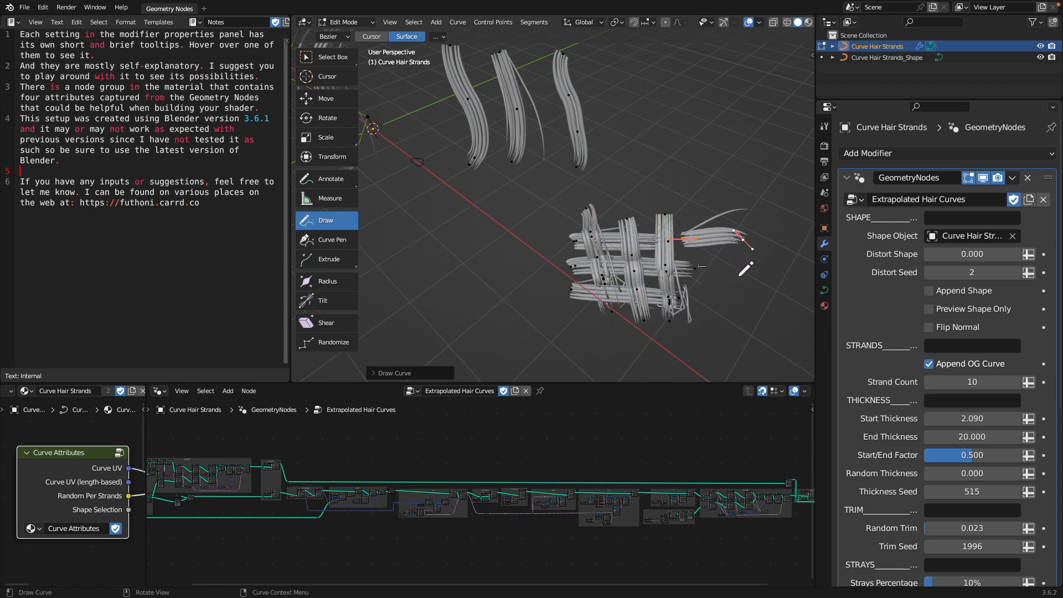
drag(693, 268, 756, 273)
drag(693, 300, 759, 310)
drag(564, 257, 549, 314)
drag(536, 224, 526, 327)
drag(494, 235, 507, 332)
scroll(554, 274, up, 3)
middle_drag(662, 274, 654, 220)
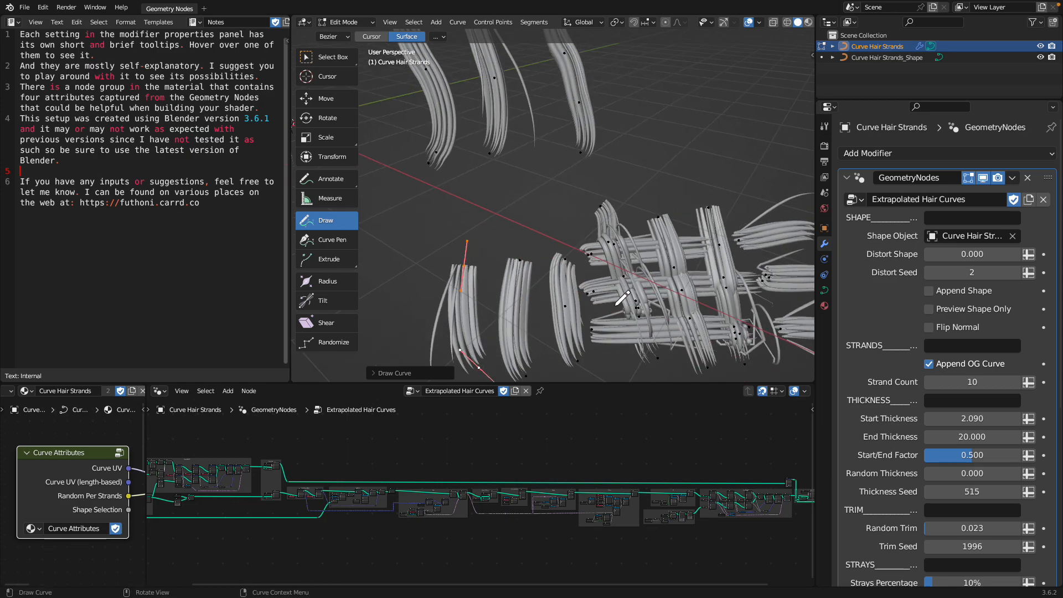
Inspect all the drawn strands in Object Mode and return to Edit Mode.
key(Tab)
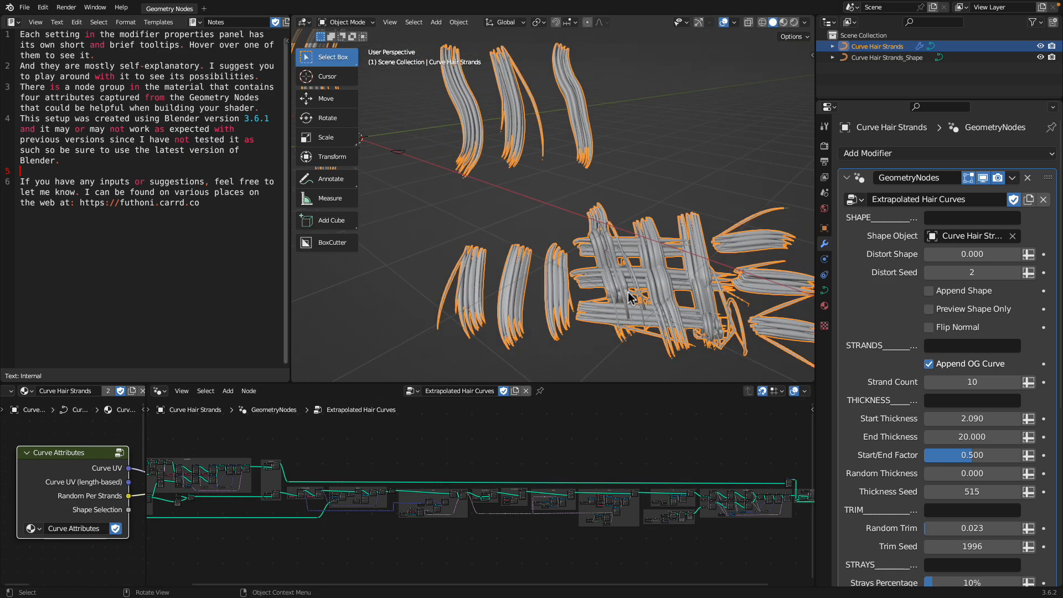
middle_drag(549, 239, 513, 157)
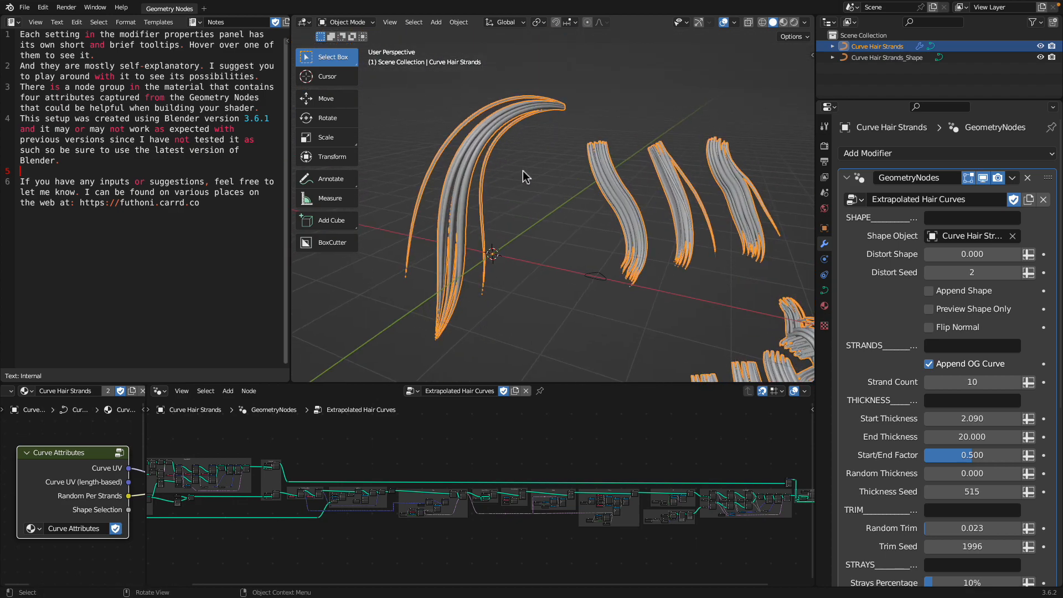
scroll(572, 288, up, 2)
scroll(573, 284, down, 4)
key(Tab)
middle_drag(578, 273, 579, 284)
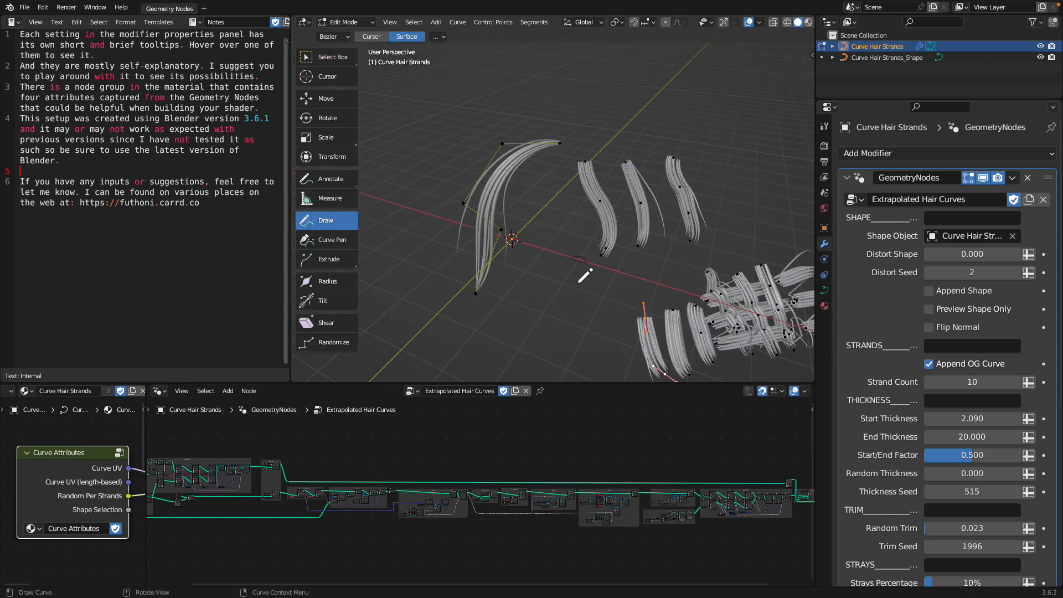
scroll(593, 197, down, 2)
scroll(474, 148, up, 2)
key(b)
drag(429, 114, 566, 301)
scroll(597, 250, down, 1)
key(alt+a)
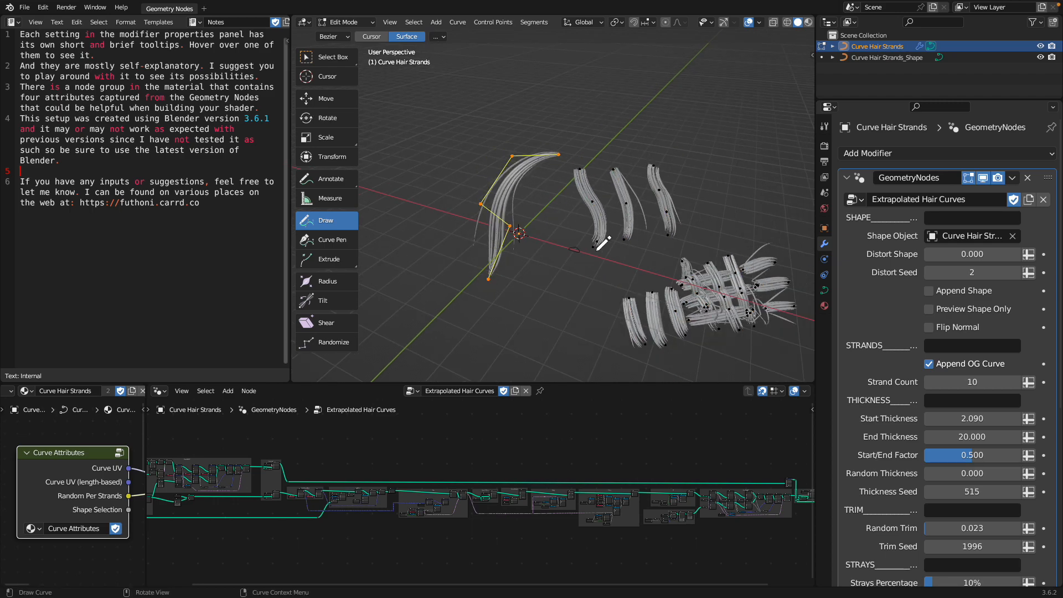
Delete the vertices of all newly drawn strands, keeping the original hair curve, and return to Object Mode.
key(b)
drag(570, 138, 804, 352)
key(x)
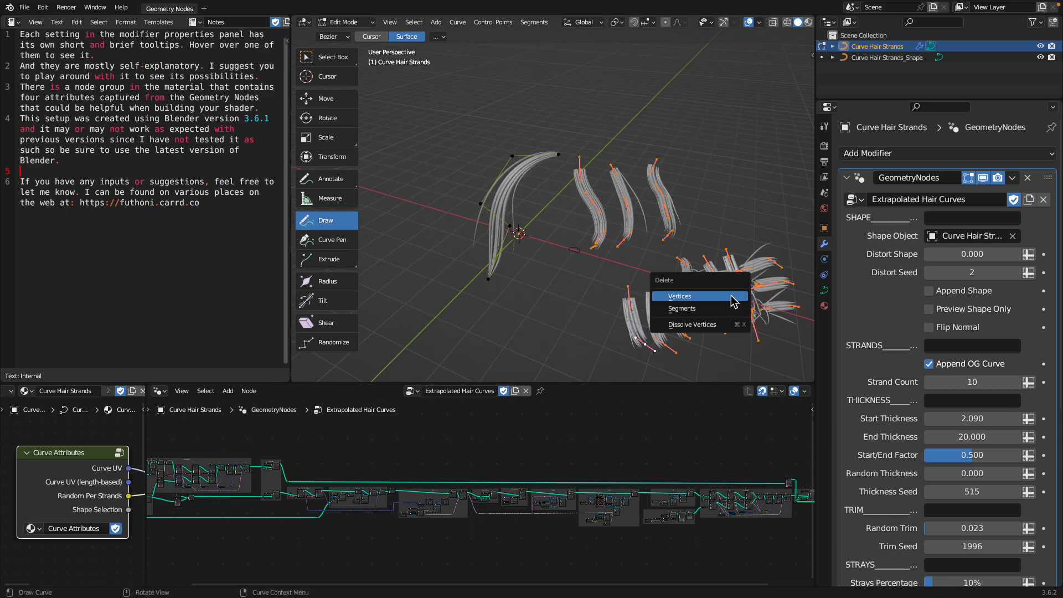
click(733, 302)
key(Tab)
scroll(615, 233, up, 4)
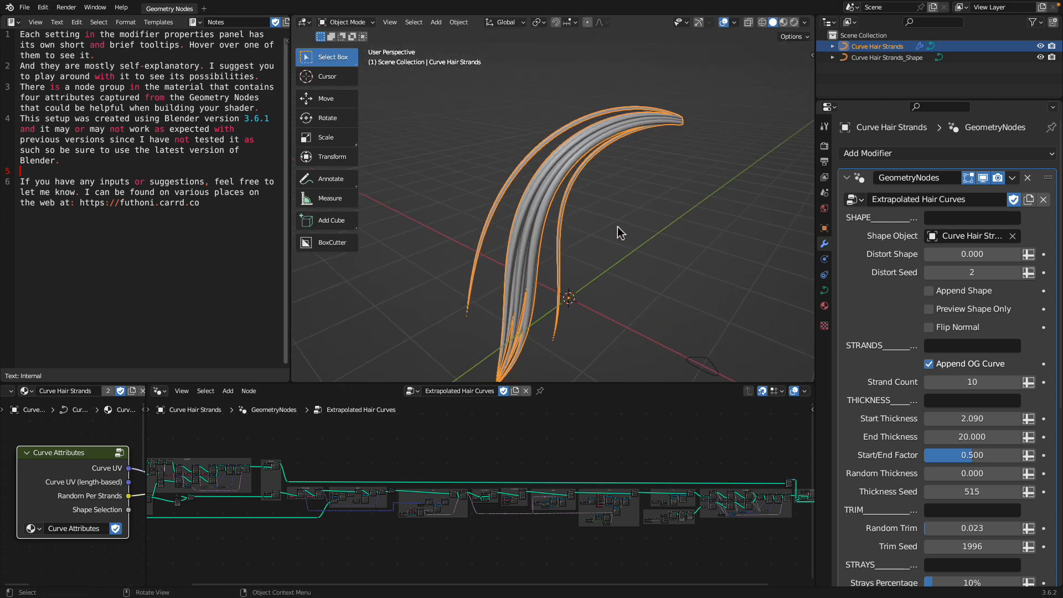
Widen the modifier properties area and set Distort Shape to 0.130 and Strand Count to 14.
middle_drag(614, 232, 606, 226)
drag(819, 129, 802, 129)
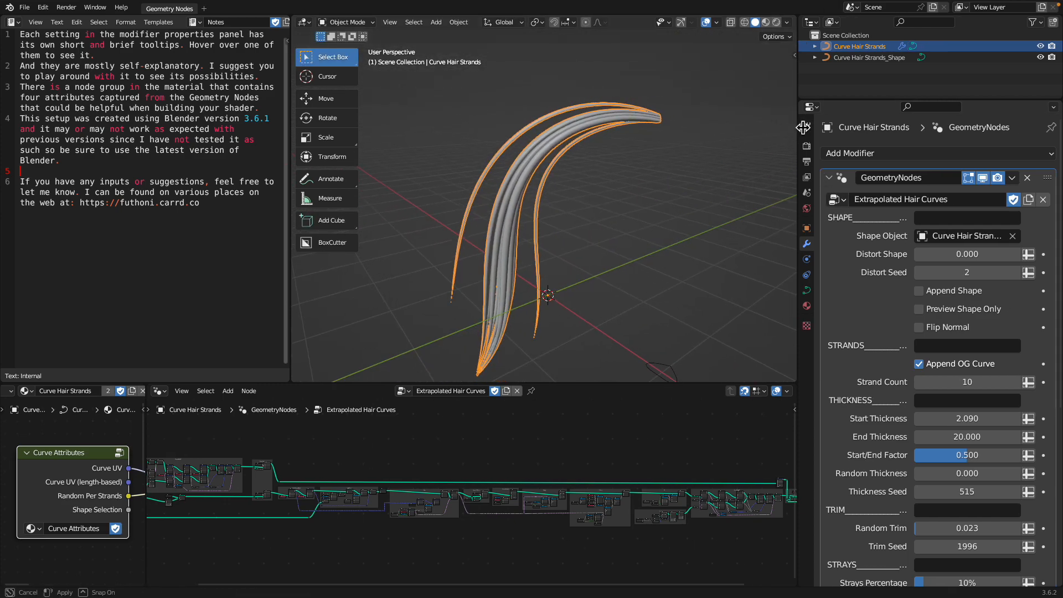
mouse_move(946, 260)
mouse_down()
mouse_move(964, 261)
mouse_move(941, 260)
mouse_up()
shift+middle_drag(616, 201, 658, 236)
mouse_move(945, 256)
mouse_down()
mouse_move(964, 255)
mouse_move(953, 256)
mouse_up()
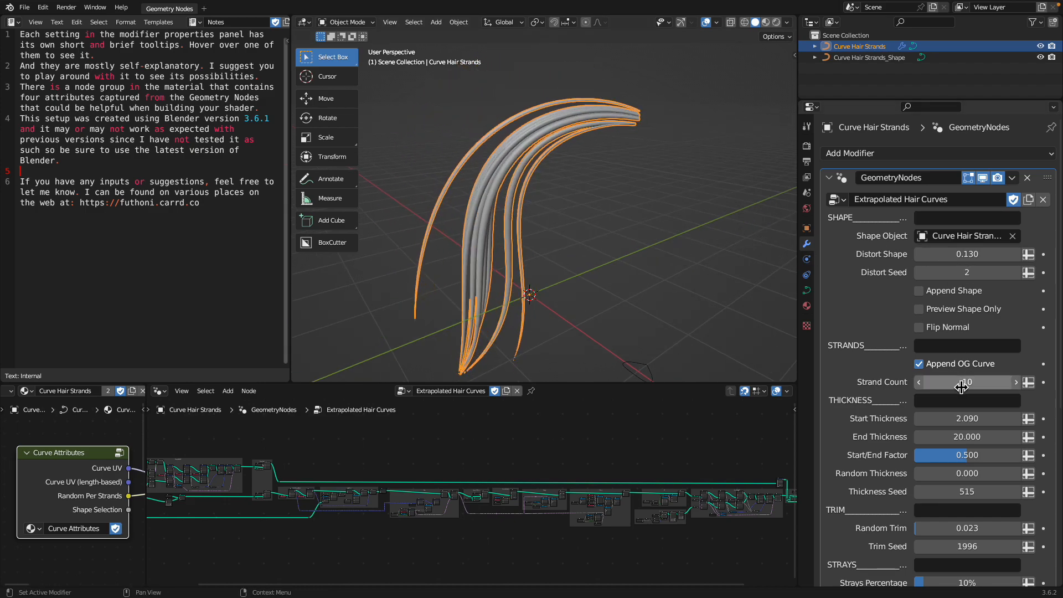
mouse_move(958, 387)
mouse_down()
mouse_move(1041, 387)
mouse_move(960, 387)
mouse_move(970, 382)
mouse_up()
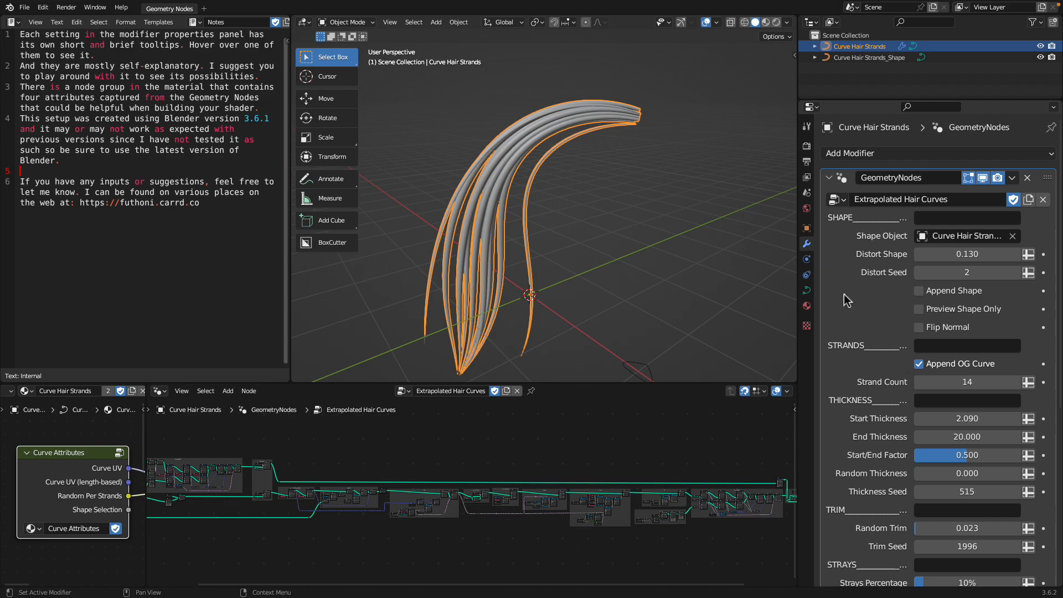
Set Distort Shape to 0.160 and Distort Seed to 4 for the hair strands.
mouse_move(967, 253)
mouse_down()
mouse_move(1025, 254)
mouse_move(970, 254)
mouse_up()
click(1015, 273)
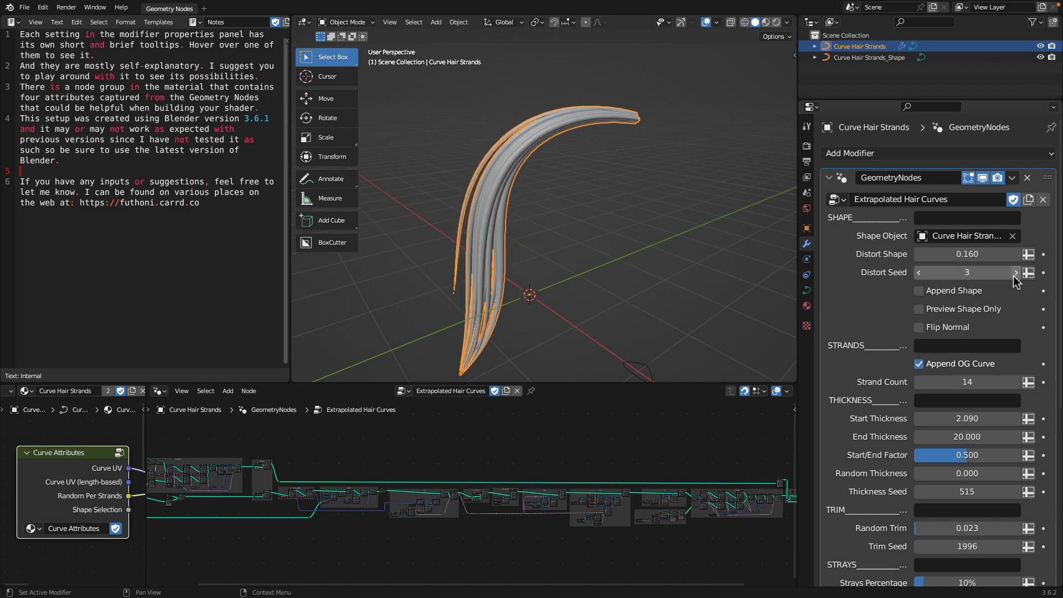
click(1014, 273)
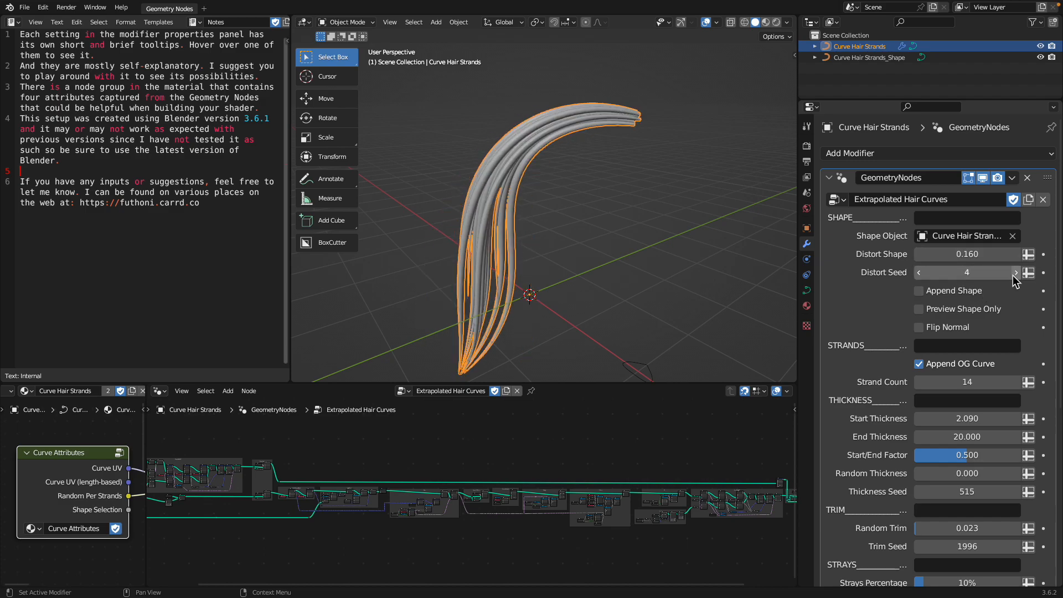
Toggle Append Shape and Preview Shape Only on and off to compare the hair with and without the guide shape mesh.
click(950, 295)
middle_drag(609, 276, 603, 354)
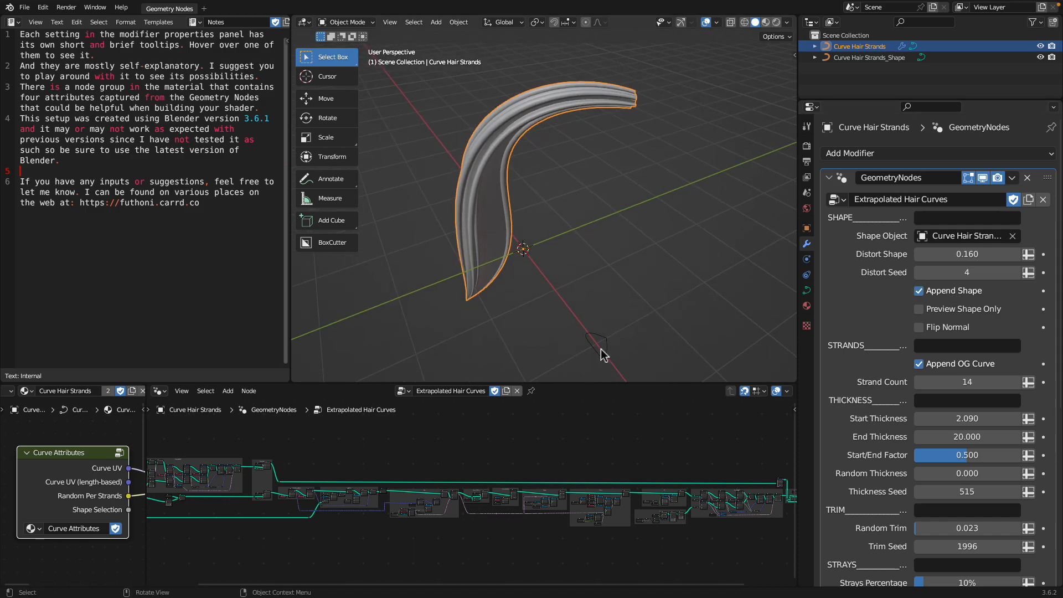
click(944, 293)
click(940, 309)
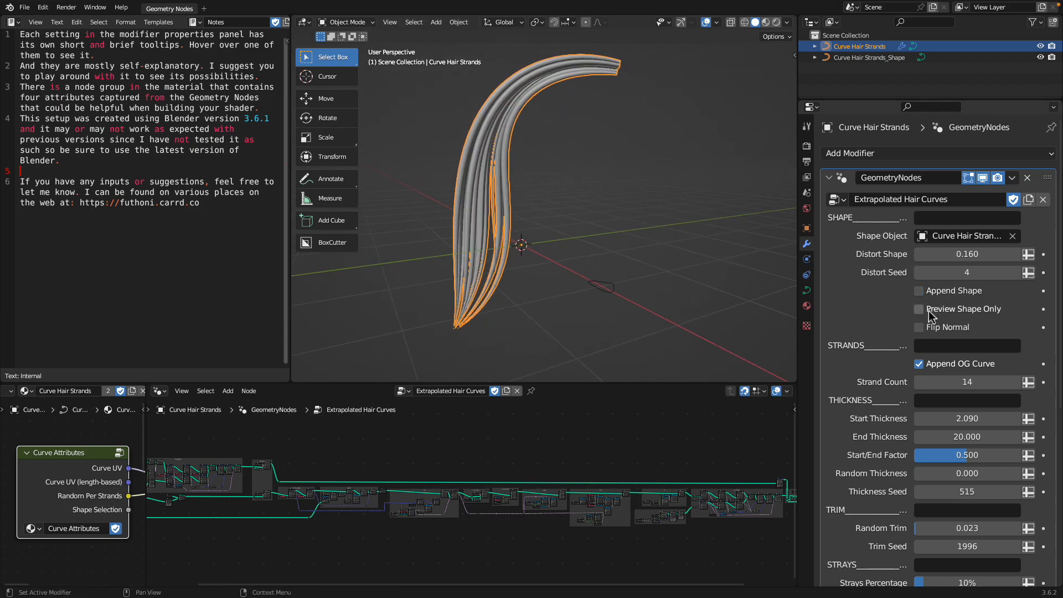
middle_drag(638, 264, 656, 253)
click(935, 310)
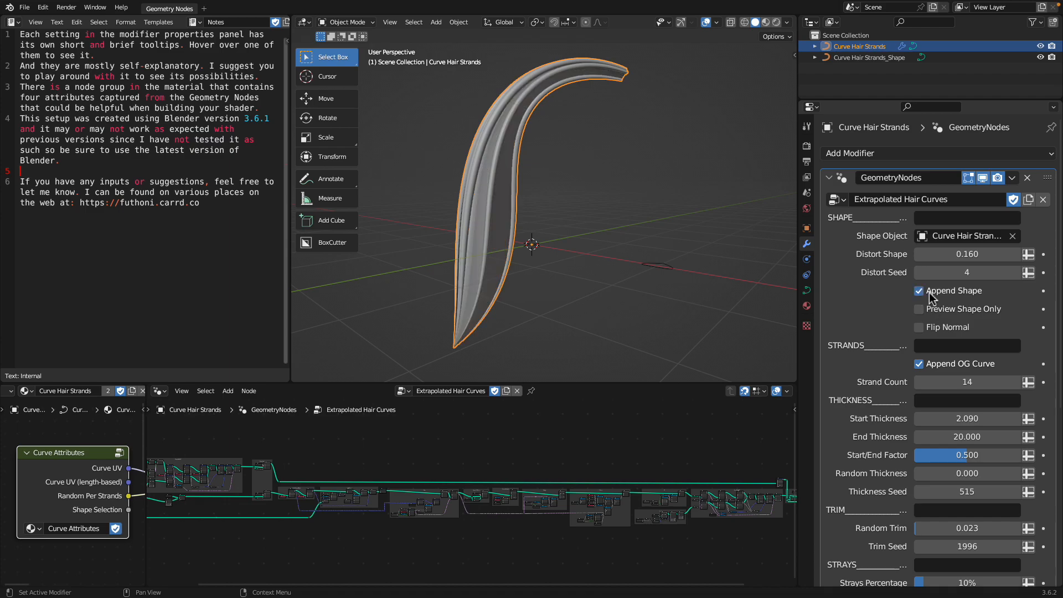
click(935, 294)
click(946, 295)
Try different strand thicknesses, ending with Start Thickness at 0.820 and End Thickness at 17.610.
scroll(963, 354, down, 2)
drag(963, 374, 991, 375)
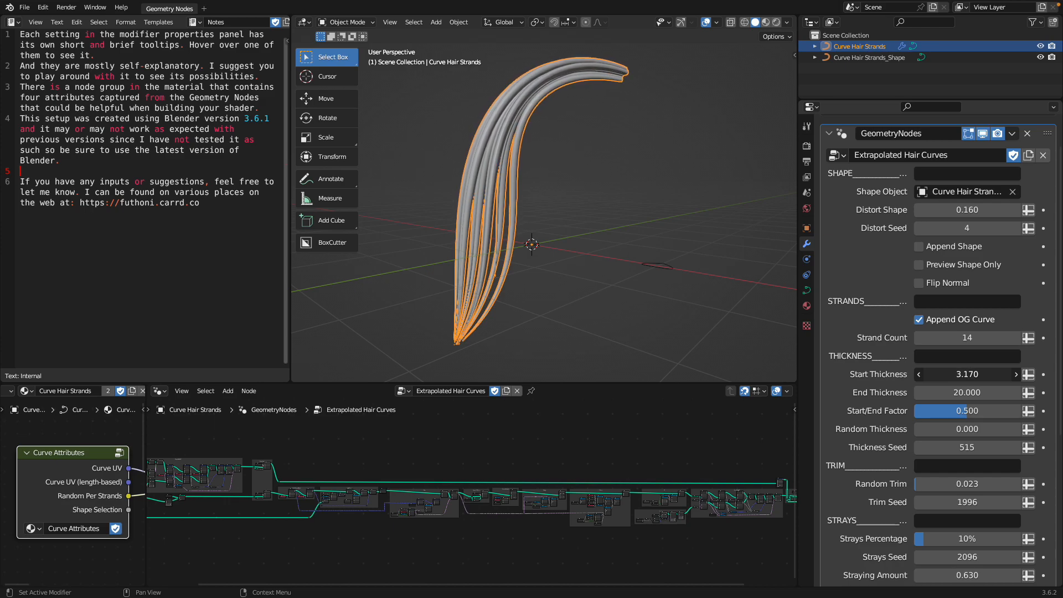
drag(958, 395, 919, 395)
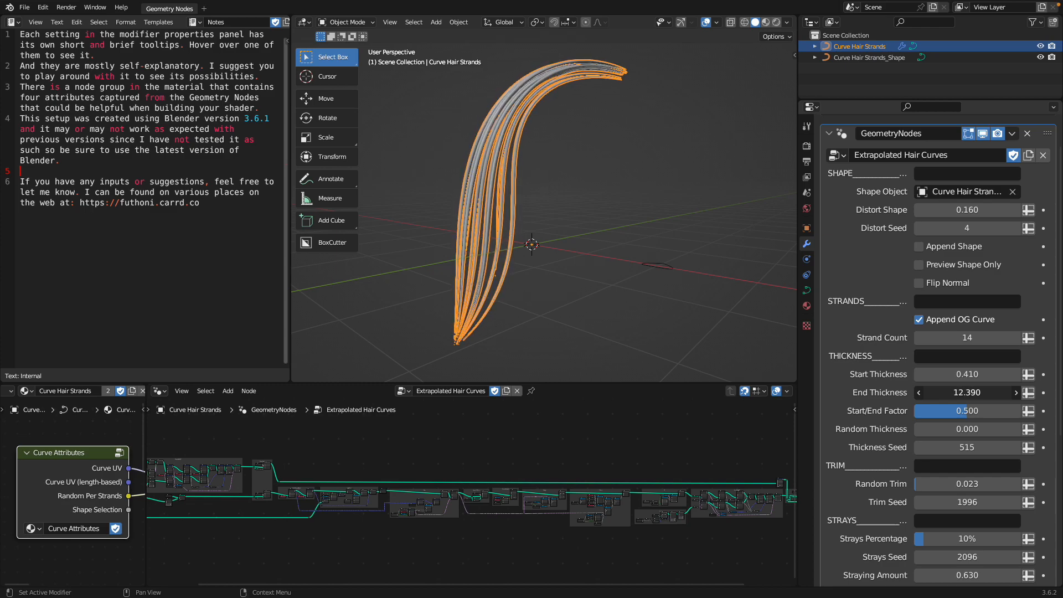
drag(961, 395, 976, 378)
Set Start/End Factor to 0.385, Random Thickness to 0.236 and Thickness Seed to 600, and check the strands from several angles.
drag(959, 414, 1017, 410)
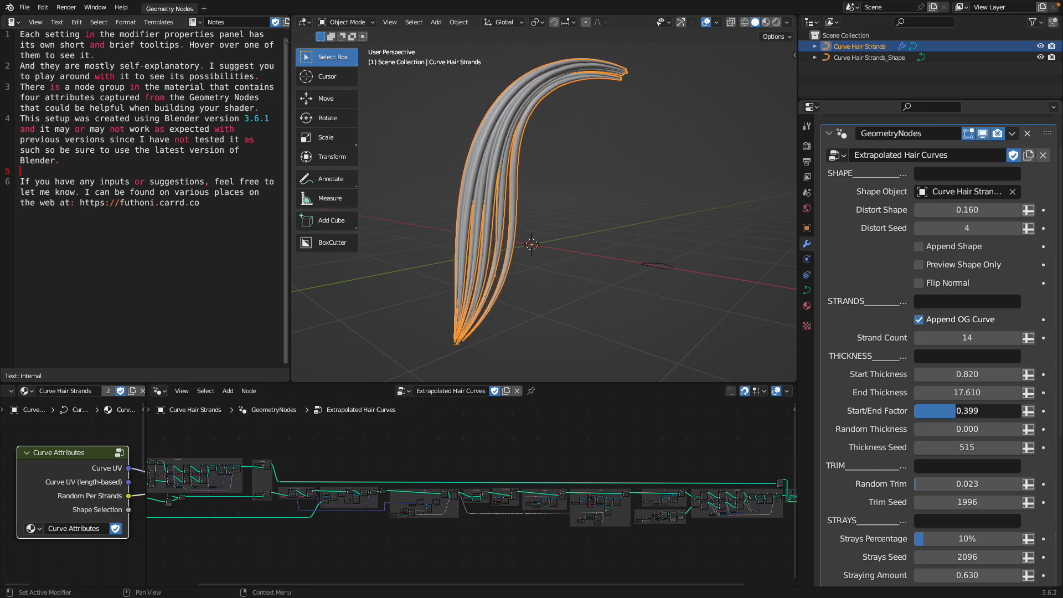
drag(967, 410, 966, 410)
mouse_move(968, 429)
mouse_down()
mouse_move(980, 428)
mouse_move(968, 447)
mouse_up()
middle_drag(658, 294, 653, 93)
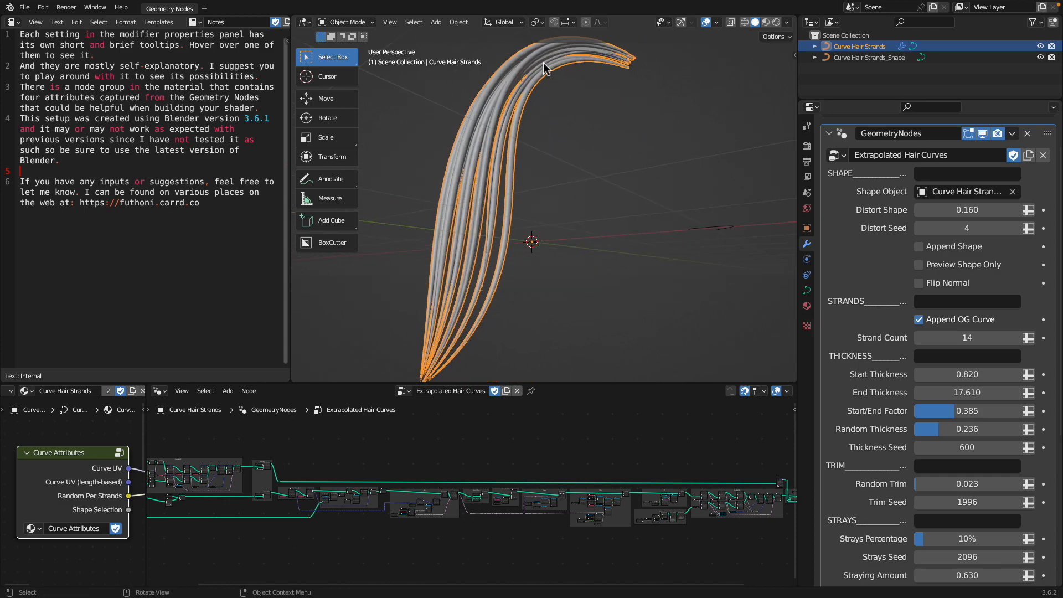
middle_drag(489, 183, 624, 217)
middle_drag(685, 210, 518, 224)
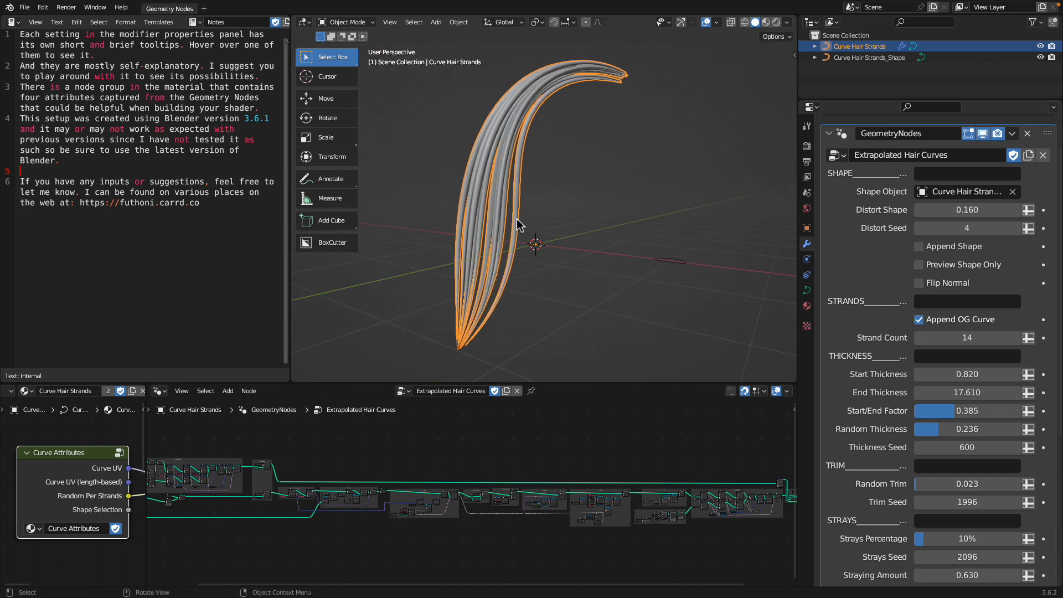
Set Thickness Seed to 622, Random Trim to 0.394 and Trim Seed to 2057.
mouse_move(966, 447)
mouse_down()
mouse_move(1014, 441)
mouse_move(970, 440)
mouse_move(977, 458)
mouse_move(972, 450)
mouse_up()
scroll(969, 446, down, 2)
scroll(970, 464, down, 2)
Set Strays Percentage to 46%, Strays Seed to 2142, Straying Amount to 0.830, Strays Thickness to 0.420 and Strays Trim to 0.458.
mouse_move(967, 468)
mouse_down()
mouse_move(977, 467)
mouse_move(968, 468)
mouse_up()
mouse_move(967, 486)
mouse_down()
mouse_move(1015, 486)
mouse_move(971, 486)
mouse_up()
drag(967, 523, 991, 523)
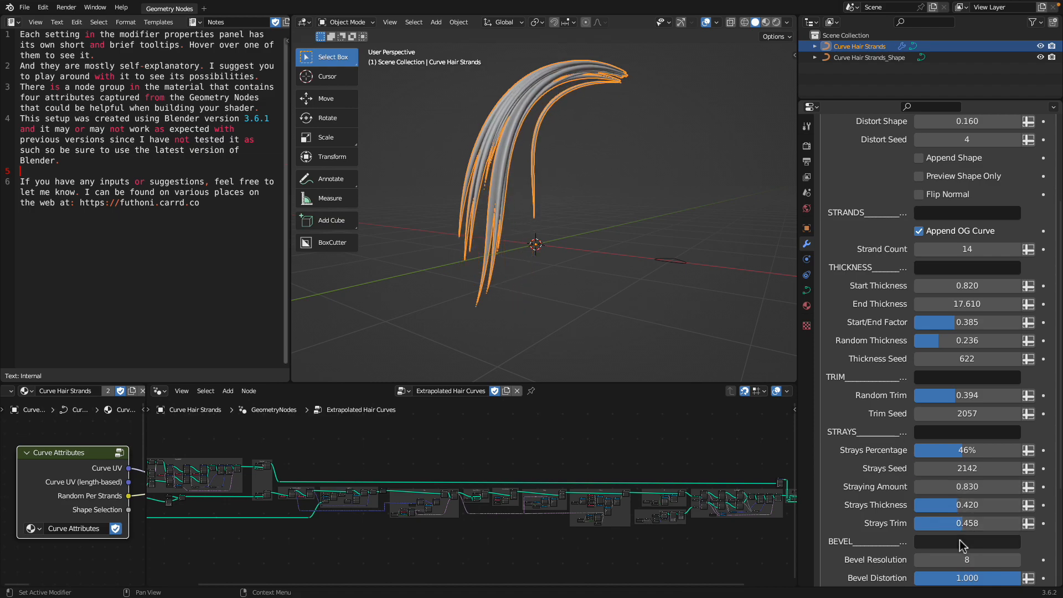
Set Bevel Resolution to 9, Distortion Seed to 48, Random Tilt to 115 and the shading Strands Seed to 30.
scroll(961, 545, down, 6)
drag(969, 407, 944, 408)
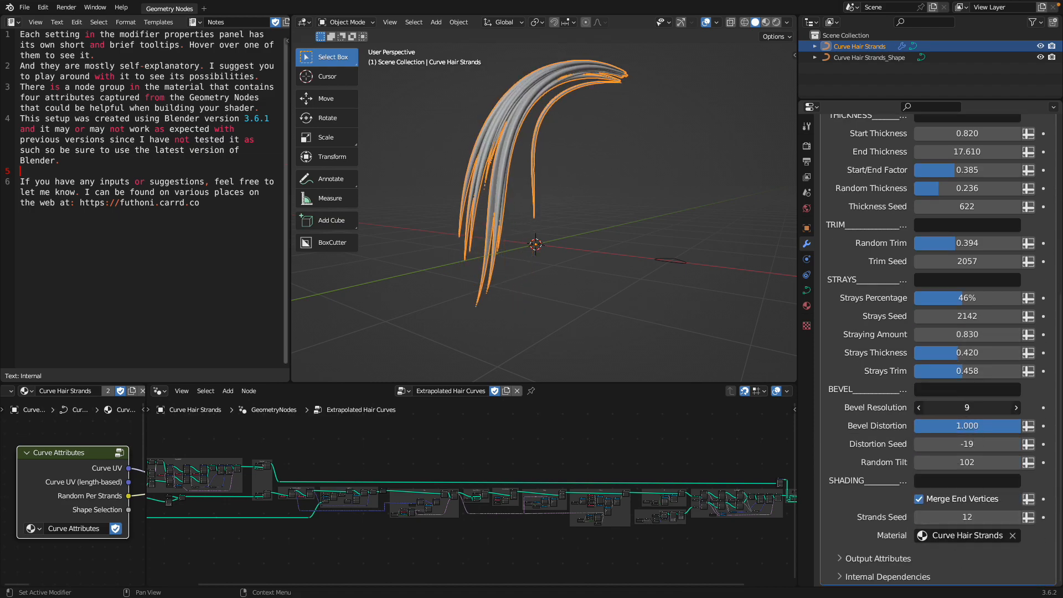
mouse_move(958, 446)
mouse_down()
mouse_move(965, 465)
mouse_move(953, 462)
mouse_up()
drag(967, 517, 859, 522)
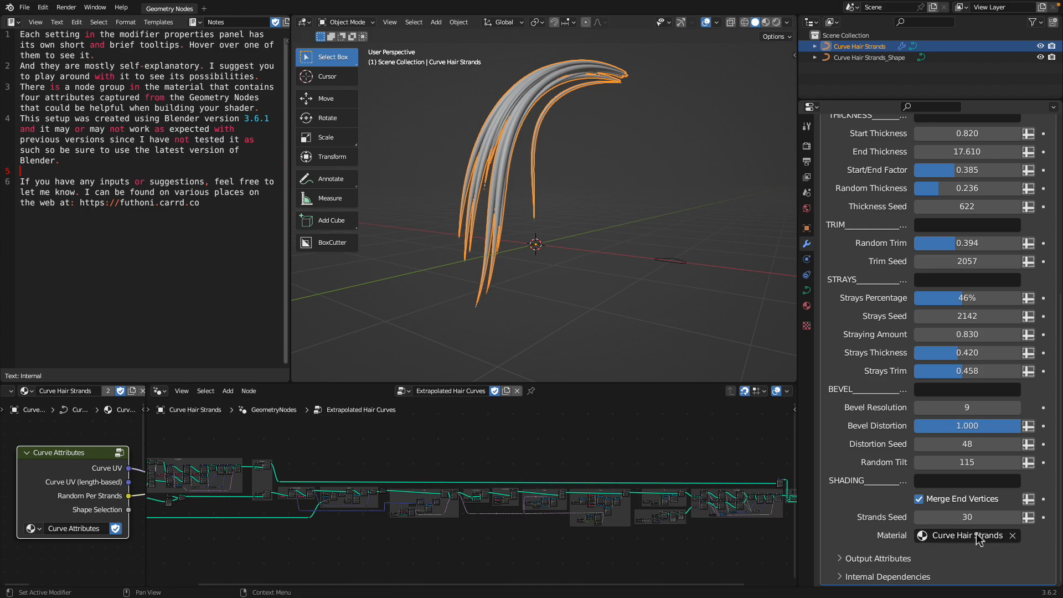
Examine the Extrapolated Hair Curves node tree at full size, from the Shape frame through Trimming, Thickness and Bevel to the Group Output.
drag(512, 383, 488, 282)
key(ctrl+space)
scroll(225, 310, up, 8)
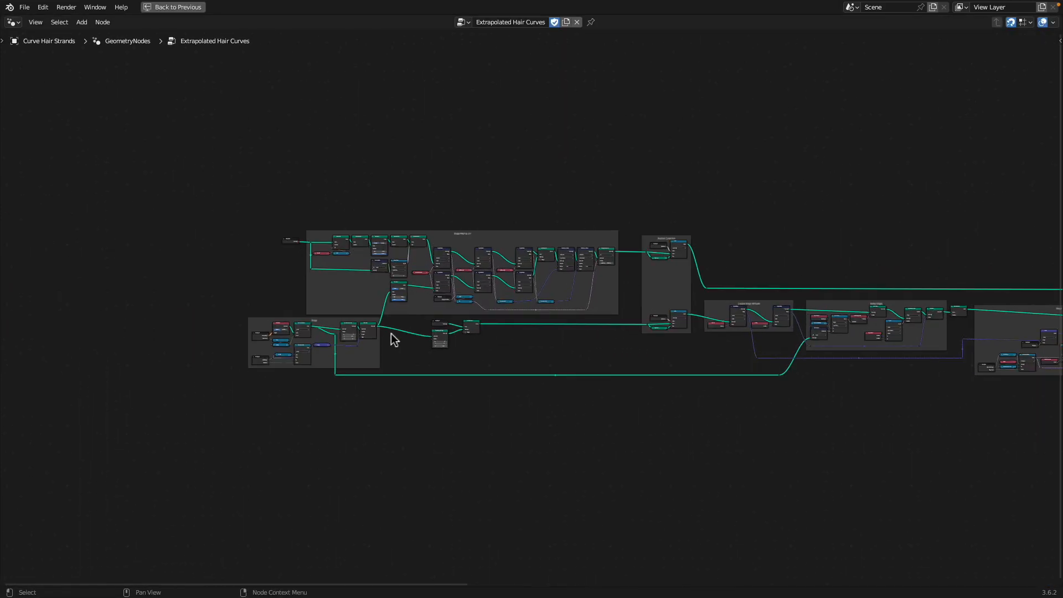
middle_drag(515, 336, 825, 354)
scroll(664, 356, up, 1)
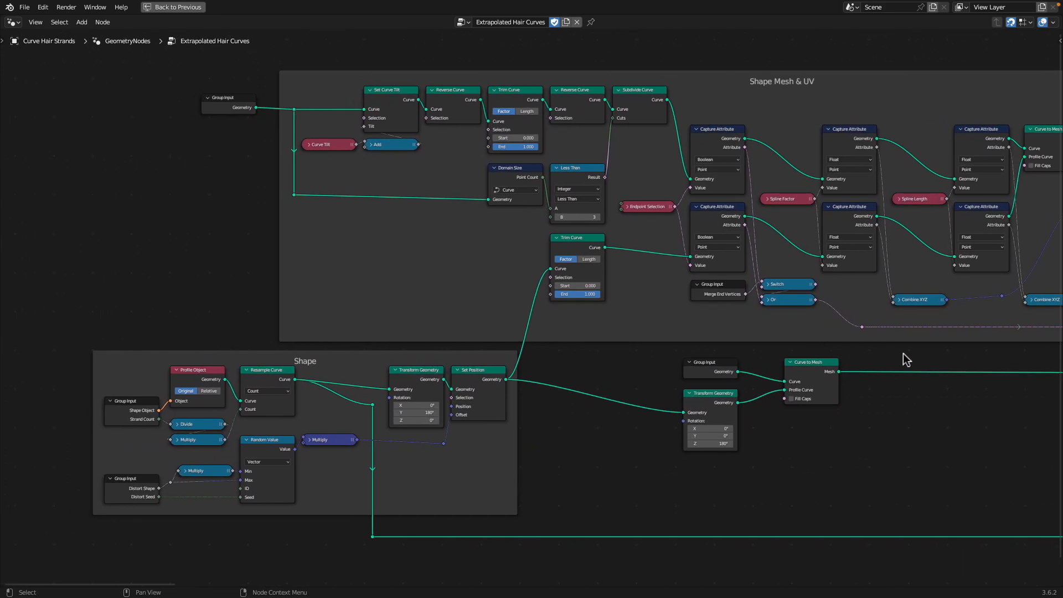
ctrl+scroll(899, 373, right, 15)
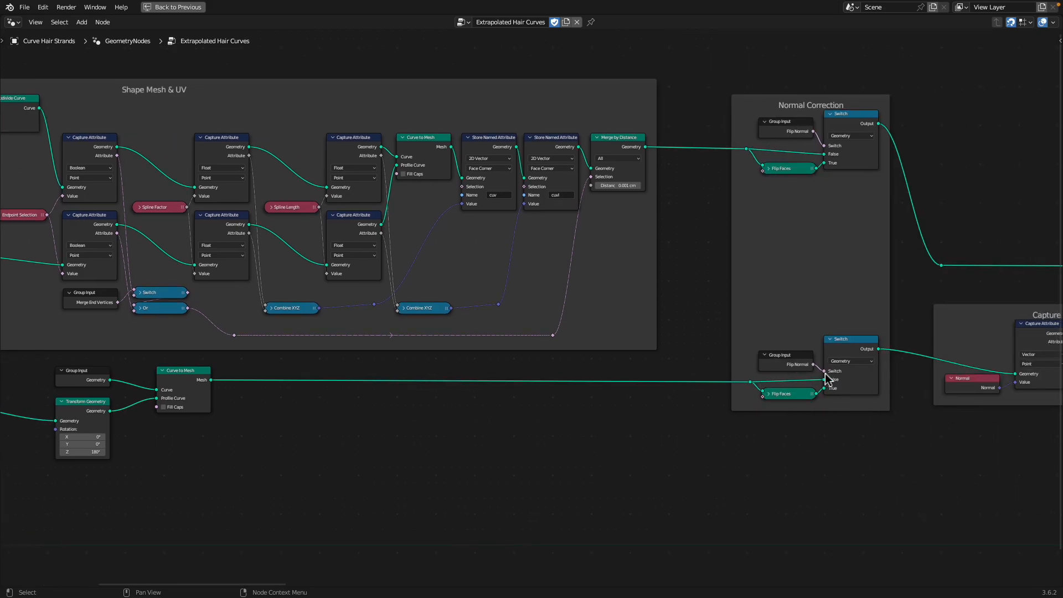
ctrl+scroll(768, 372, right, 15)
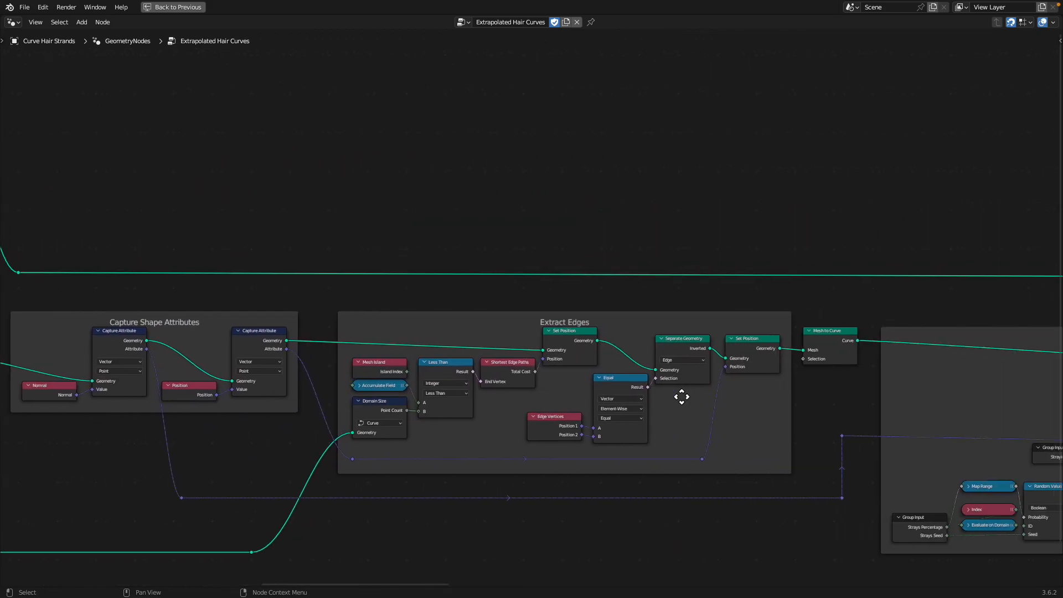
ctrl+scroll(581, 395, right, 20)
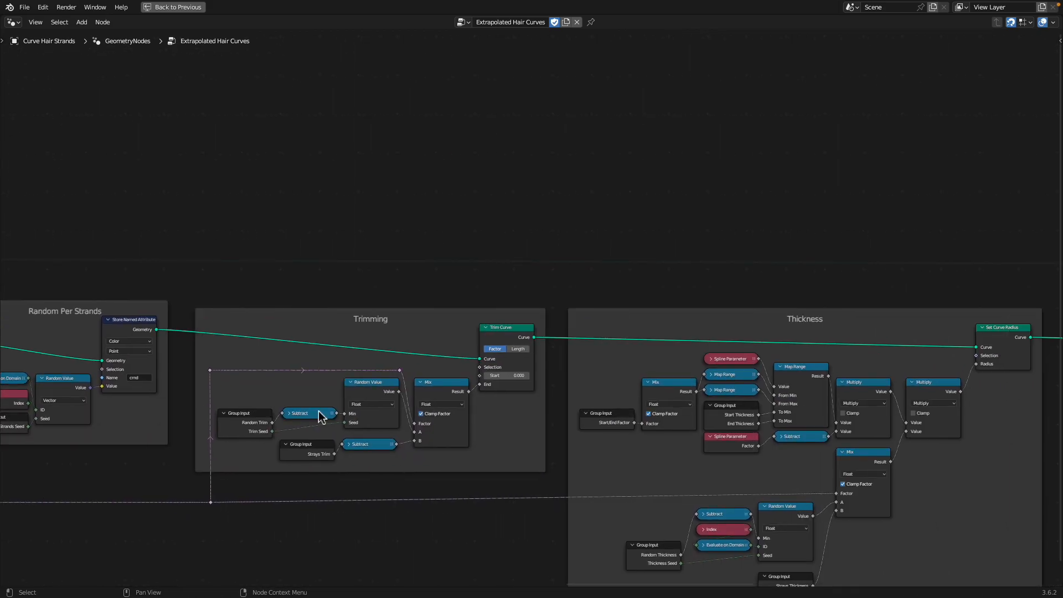
ctrl+scroll(407, 404, right, 12)
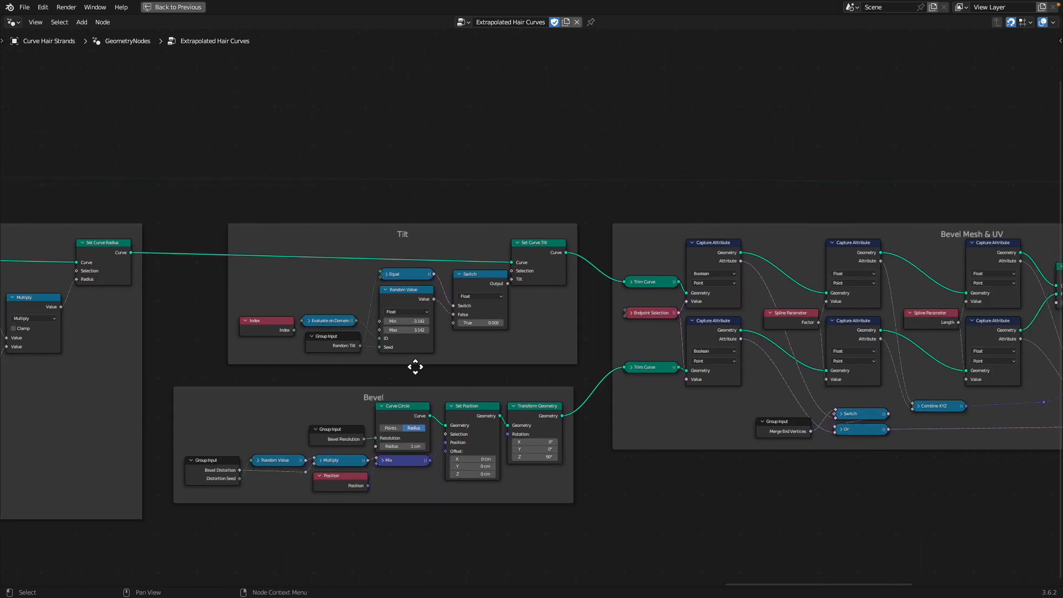
ctrl+scroll(509, 348, right, 15)
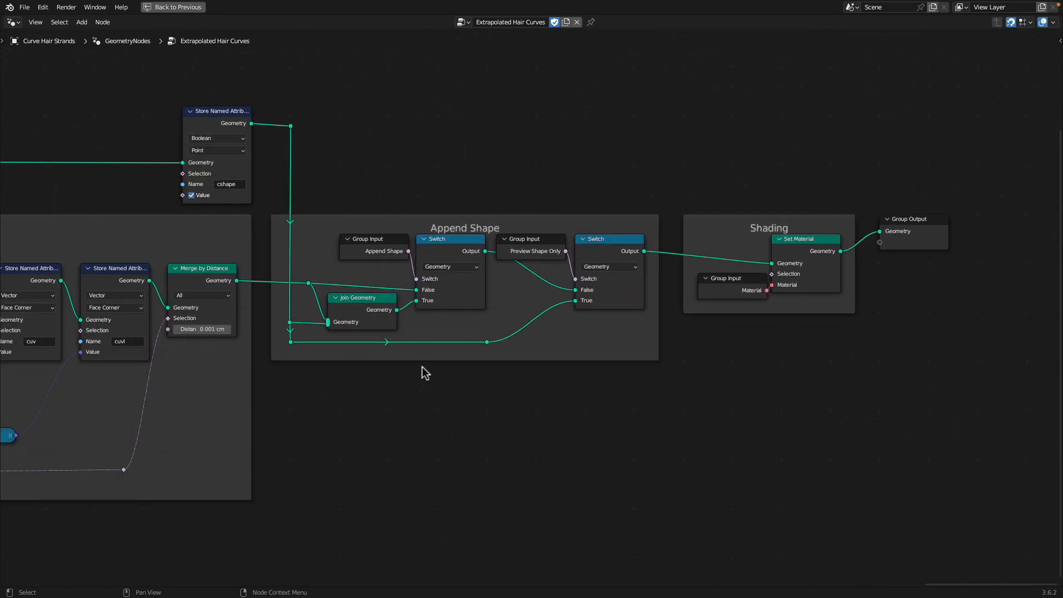
scroll(426, 372, down, 1)
key(ctrl+space)
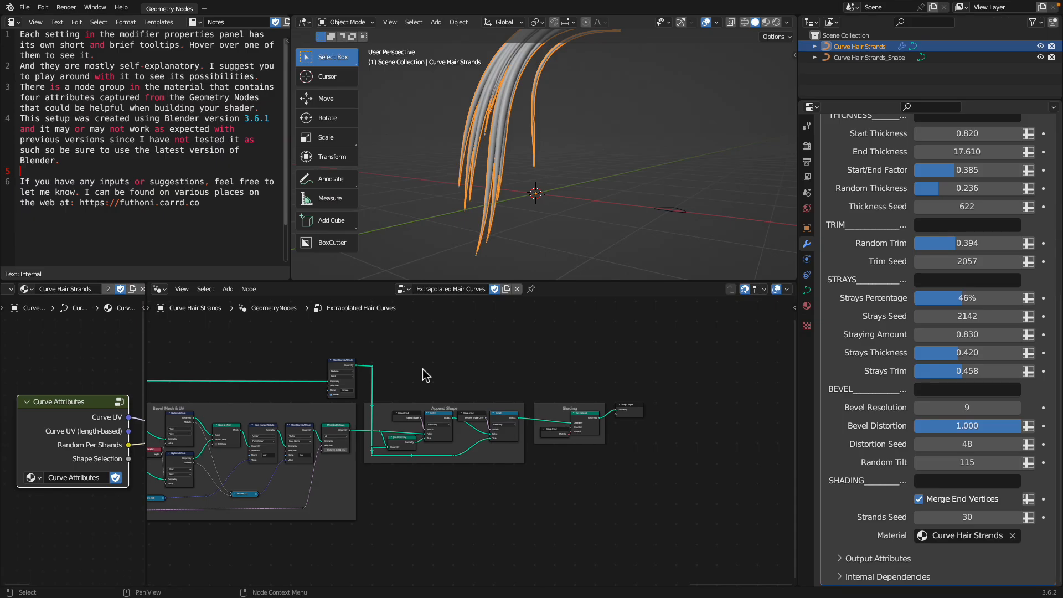
Widen the Shader editor beside the geometry node tree to reveal the whole Curve Hair Strands material network.
middle_drag(381, 363, 618, 339)
middle_drag(311, 358, 723, 357)
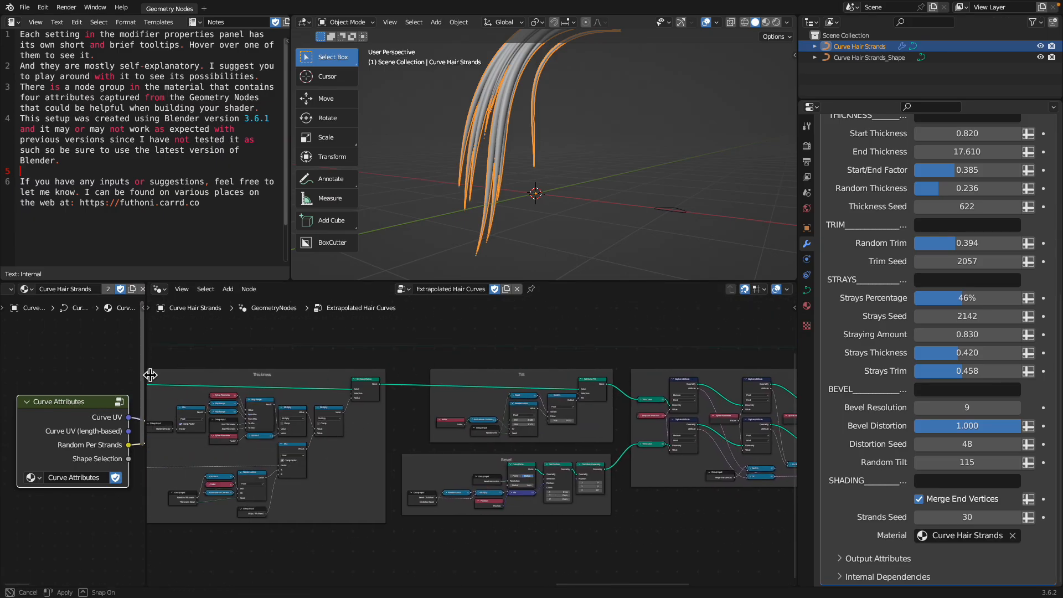
drag(150, 374, 606, 391)
middle_drag(491, 377, 233, 358)
scroll(378, 369, down, 1)
middle_drag(378, 368, 248, 361)
scroll(332, 357, down, 1)
middle_drag(358, 349, 432, 337)
middle_drag(476, 266, 636, 186)
Set the scene's render engine to Cycles and its device to CPU.
click(806, 146)
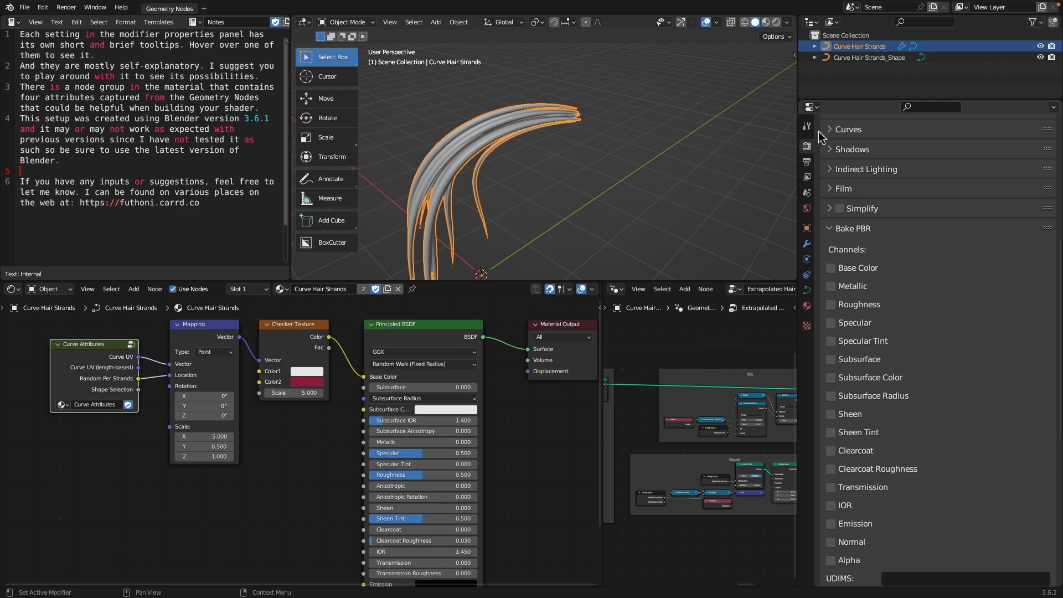
click(806, 126)
click(807, 146)
click(952, 154)
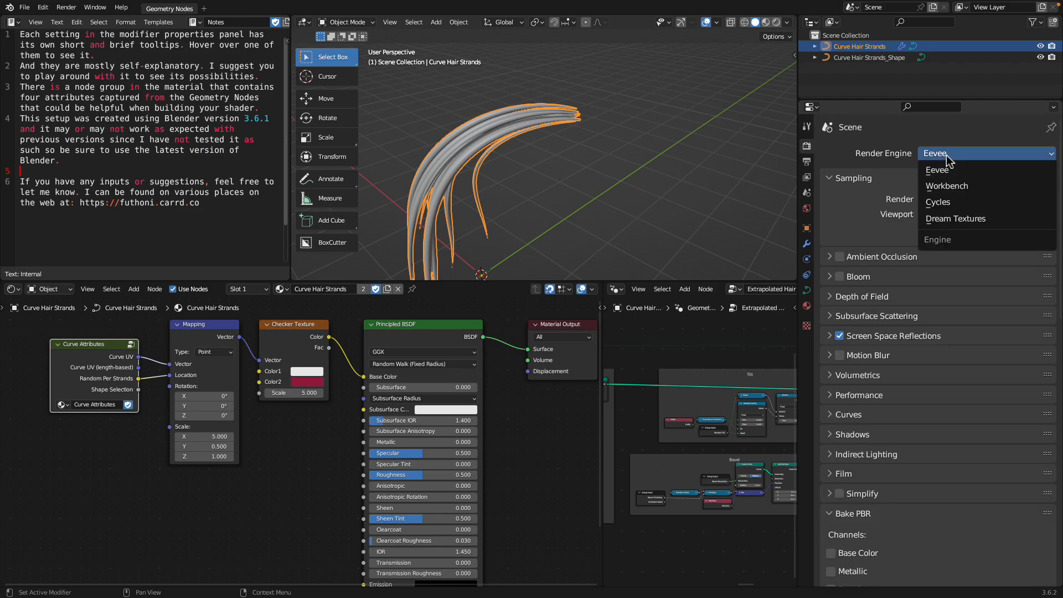
click(959, 199)
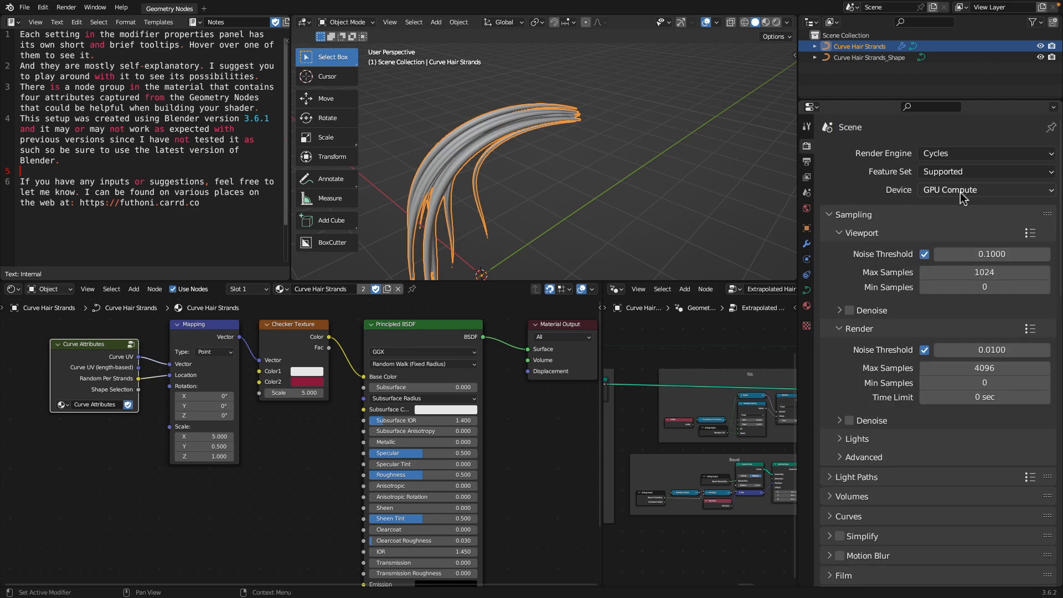
click(962, 191)
click(957, 213)
Switch the viewport to rendered shading and add a Sun light to the scene.
scroll(653, 177, up, 3)
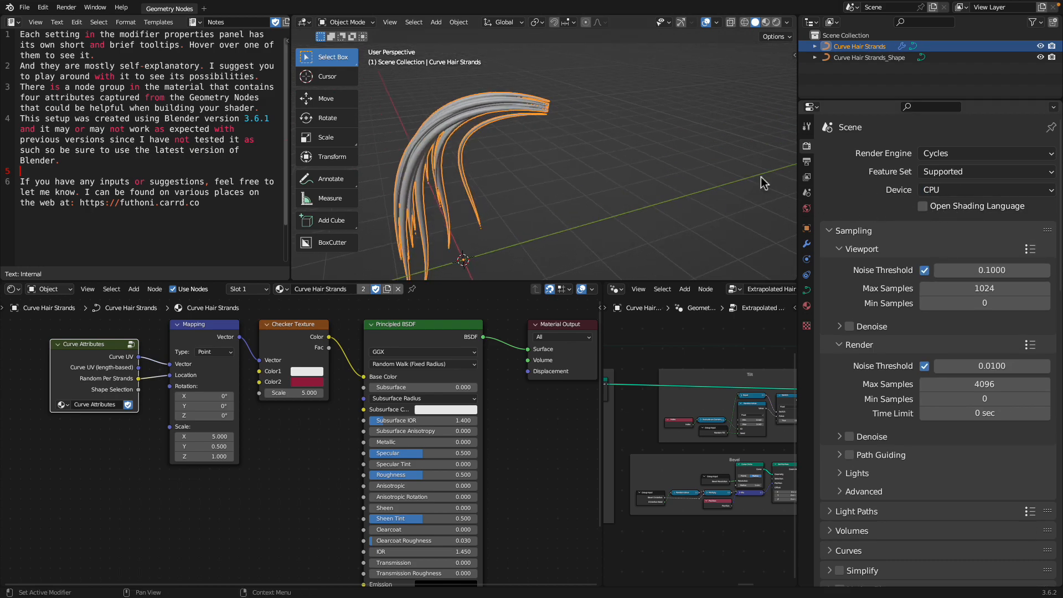
click(776, 23)
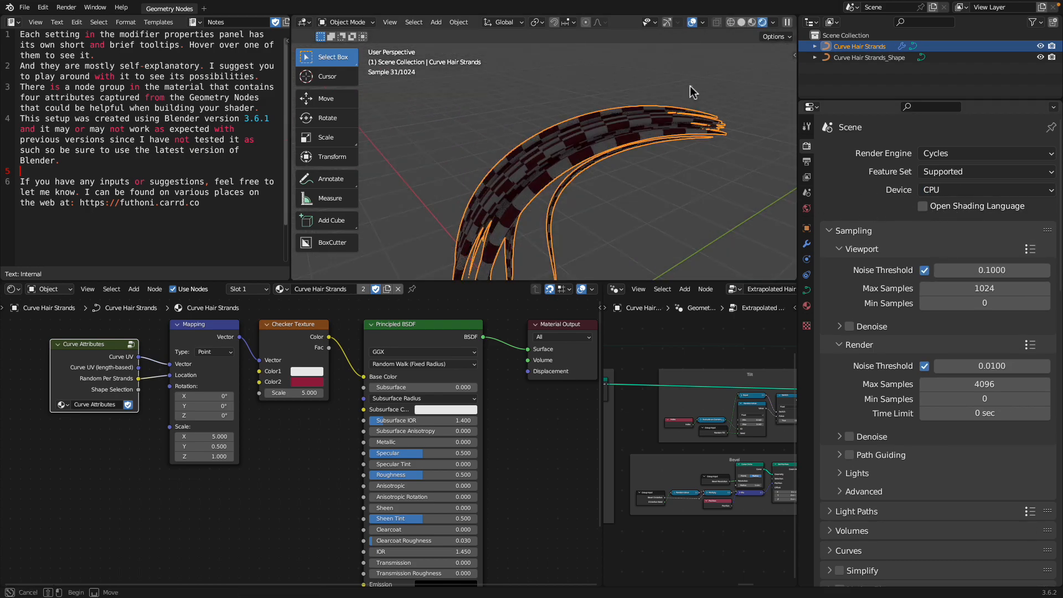
key(shift+a)
mouse_move(667, 166)
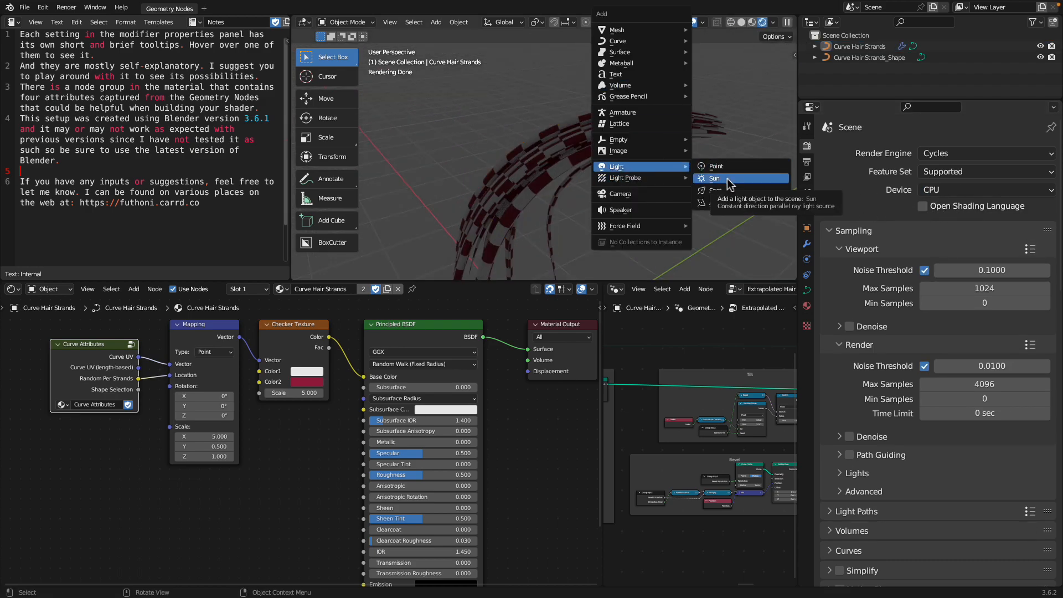
click(727, 179)
Reposition the Sun light, shifting it along Z and then freely, and select the hair strands.
key(g)
key(z)
click(631, 160)
key(g)
click(613, 174)
key(g)
click(555, 95)
click(555, 165)
middle_drag(555, 165, 588, 143)
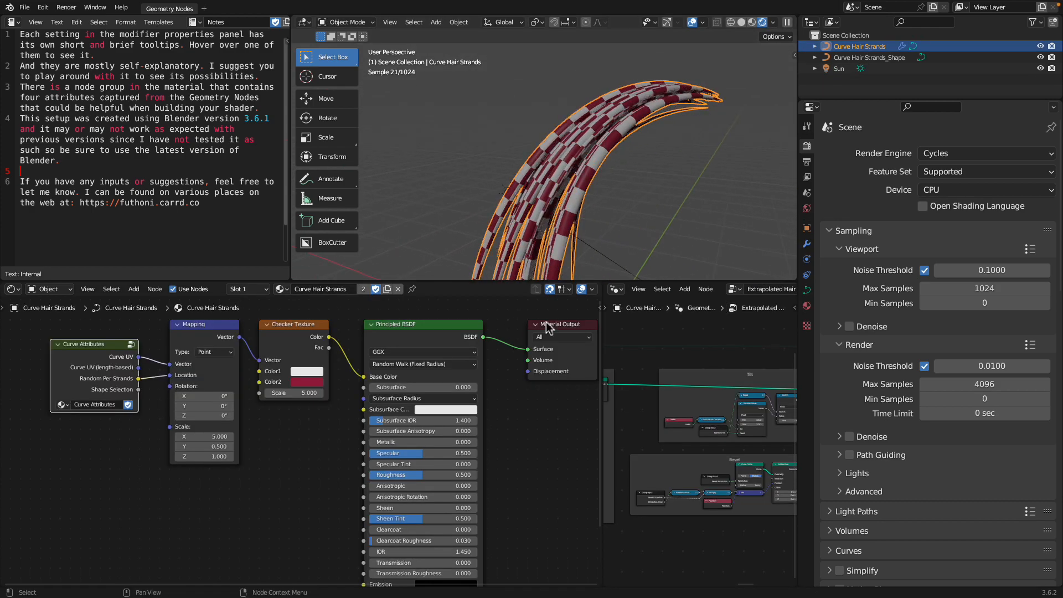
Enlarge the Shader editor and rearrange the Mapping, Checker Texture and Principled BSDF nodes.
drag(609, 327, 699, 327)
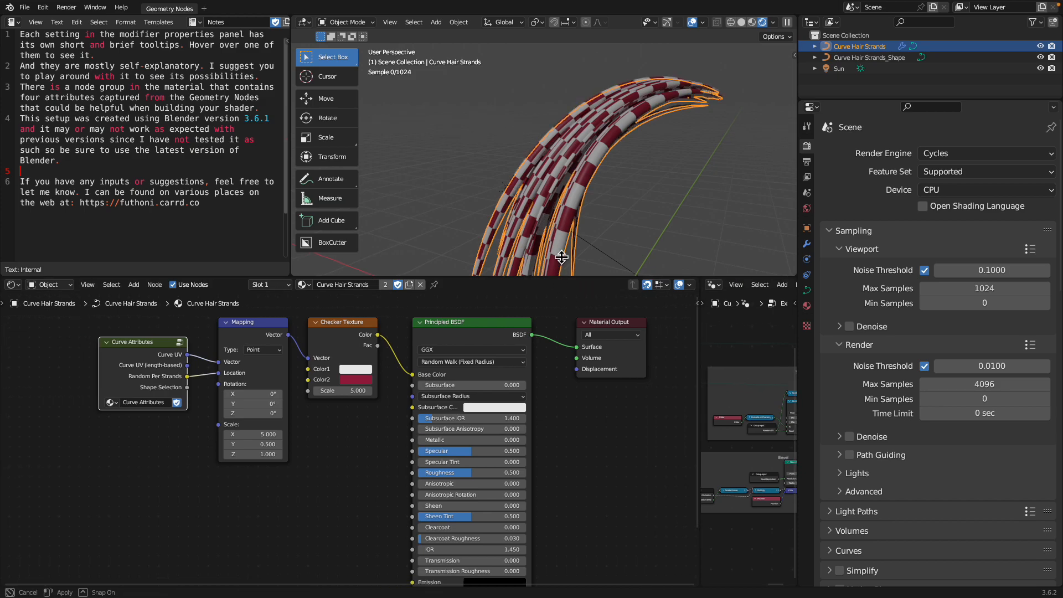
drag(558, 285, 558, 170)
scroll(382, 258, up, 2)
drag(305, 270, 258, 236)
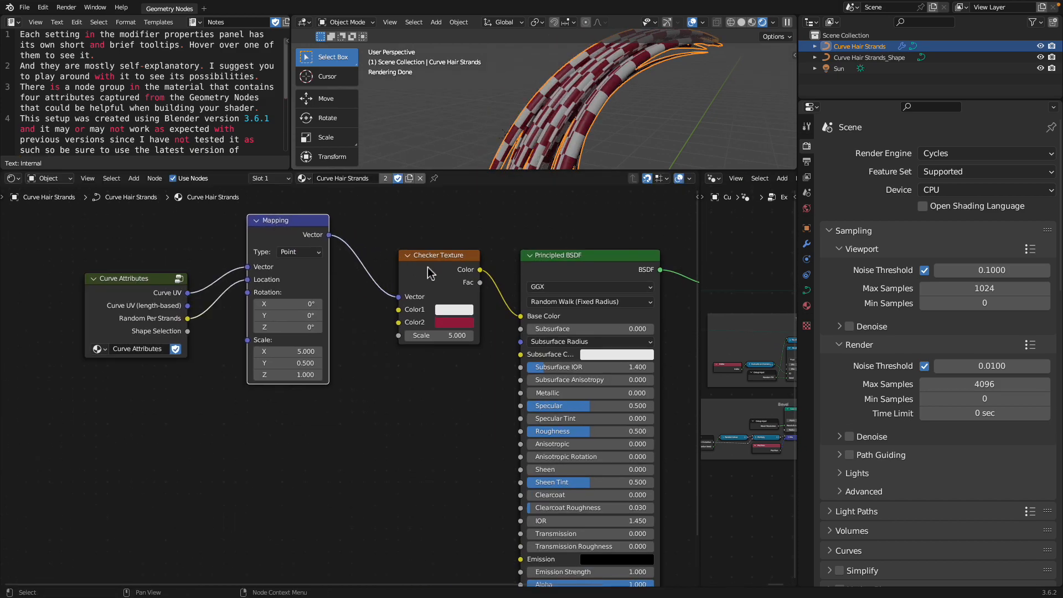
drag(423, 268, 375, 245)
drag(594, 268, 541, 256)
middle_drag(451, 272, 375, 267)
Set the Checker Texture's Color2 to dark blue and Color1 to yellow.
click(334, 293)
drag(359, 197, 397, 146)
click(331, 281)
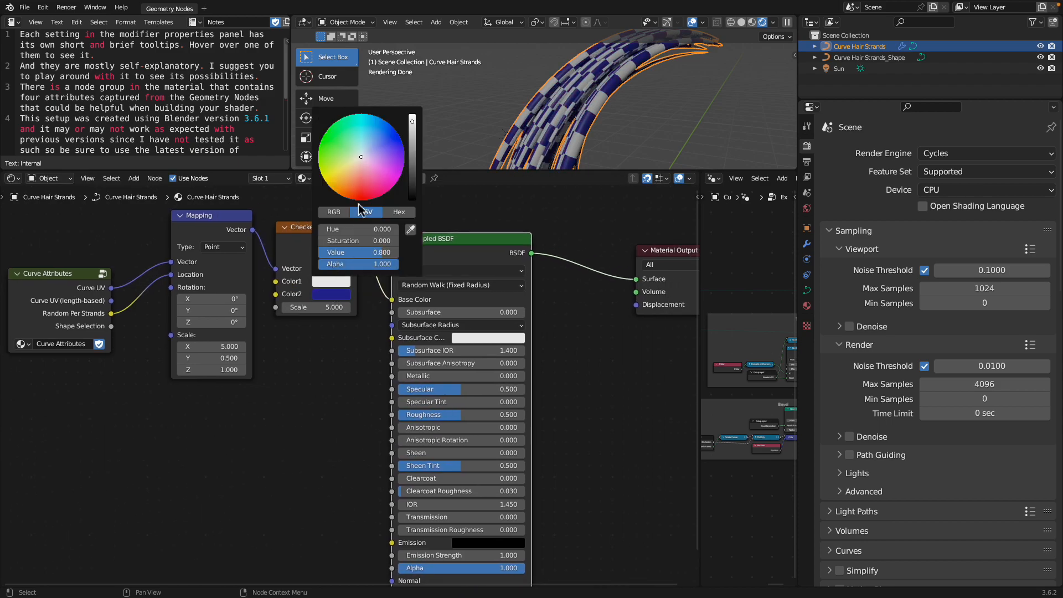
click(323, 167)
middle_drag(354, 374, 385, 385)
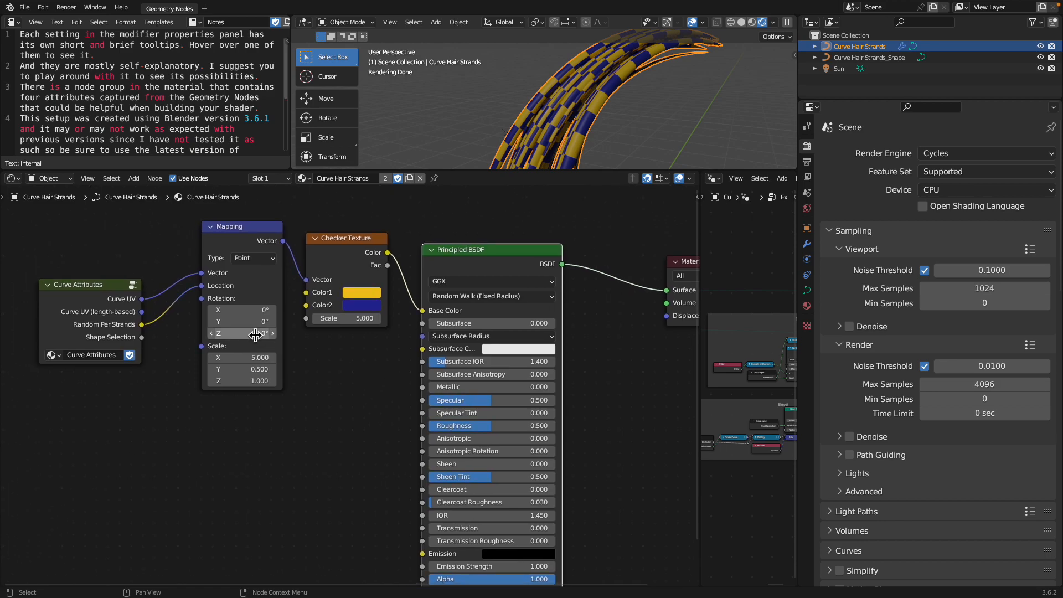
Shift the Mapping and Curve Attributes nodes aside and set the Mapping X scale to 8.100.
drag(231, 265, 220, 266)
drag(102, 298, 78, 297)
click(216, 238)
drag(216, 238, 203, 227)
mouse_move(223, 347)
mouse_down()
mouse_move(359, 348)
mouse_move(226, 347)
mouse_move(240, 347)
mouse_up()
Enlarge the 3D viewport to inspect the checkered strands, return it to solid shading and select the hair strands.
drag(447, 175, 447, 326)
middle_drag(498, 249, 601, 187)
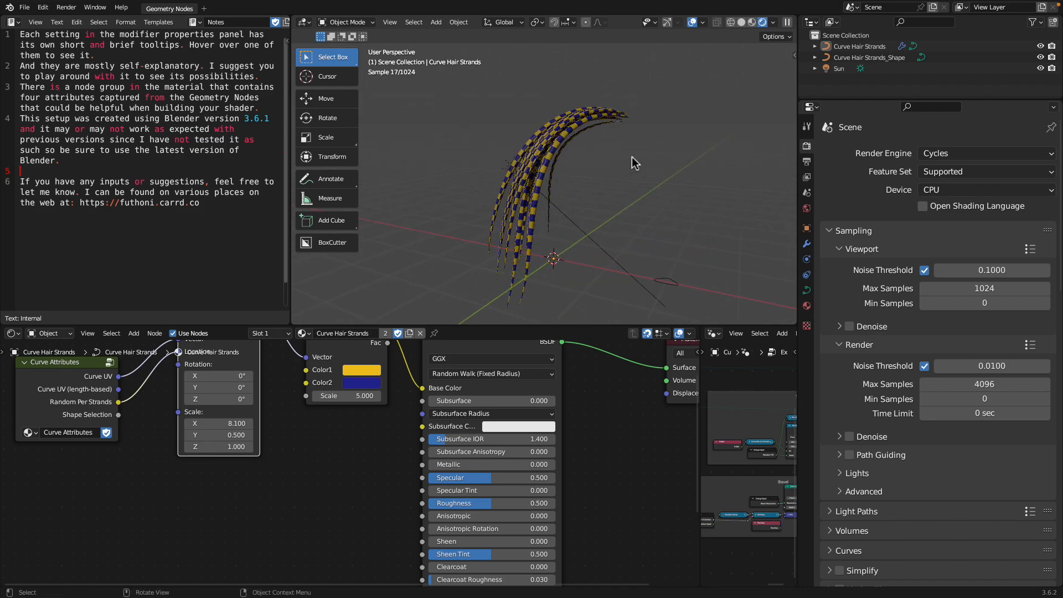
click(742, 23)
mouse_move(620, 139)
middle_down()
mouse_move(576, 160)
mouse_move(540, 155)
middle_up()
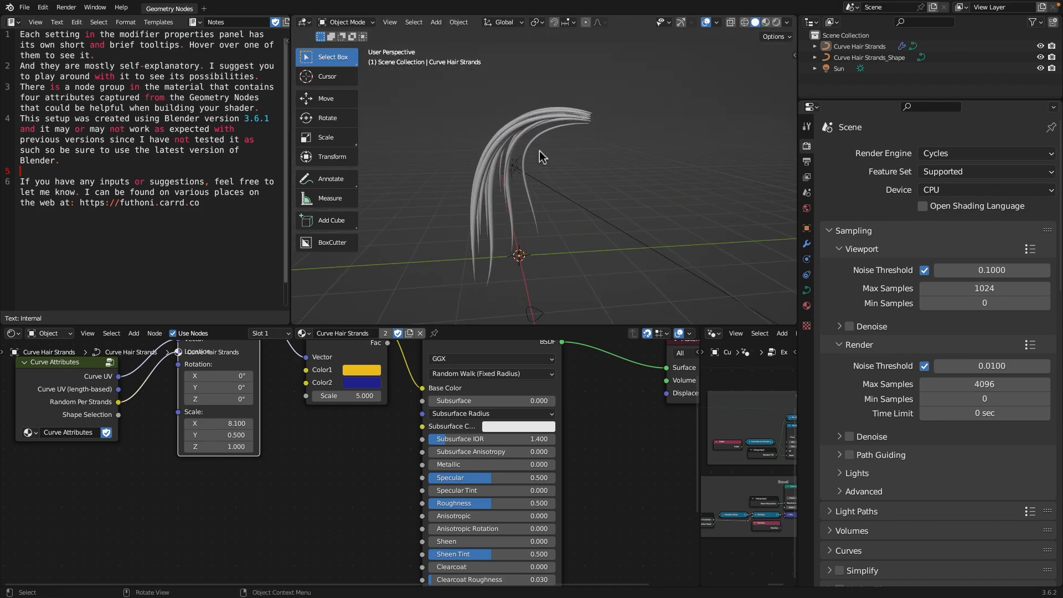
click(539, 139)
Reopen the recent file GeoNodes Hair Curve Strands-Multiple-Strands_STUDY_001.blend without saving the current changes.
click(27, 8)
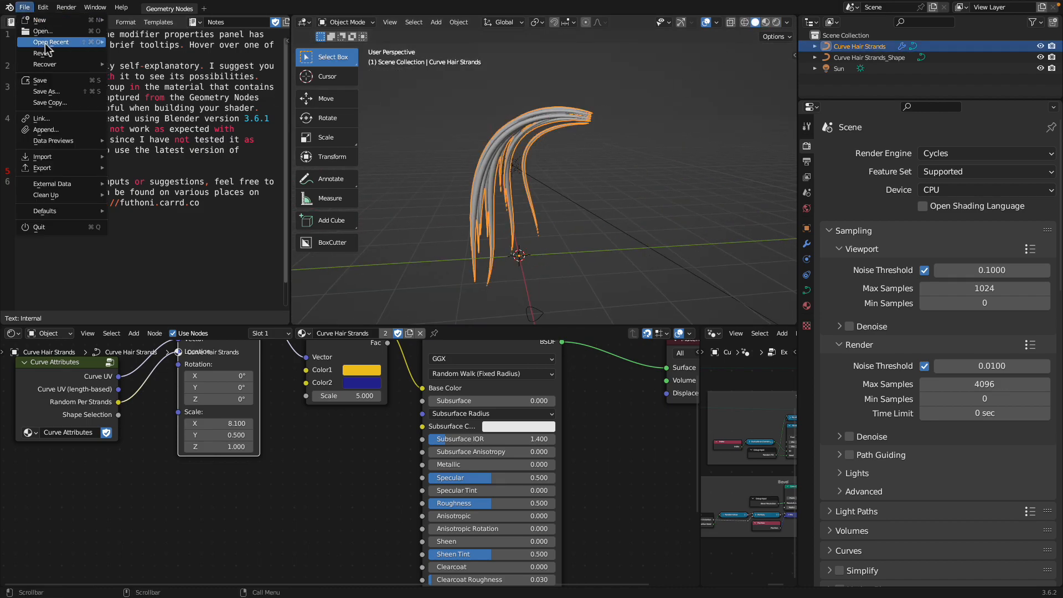
mouse_move(55, 43)
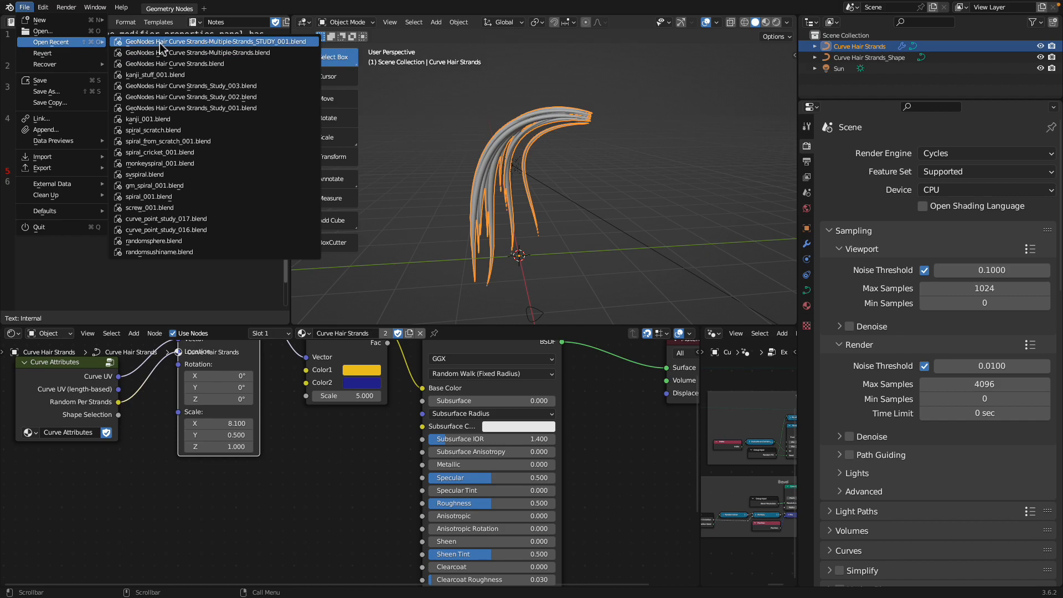
click(159, 42)
click(482, 319)
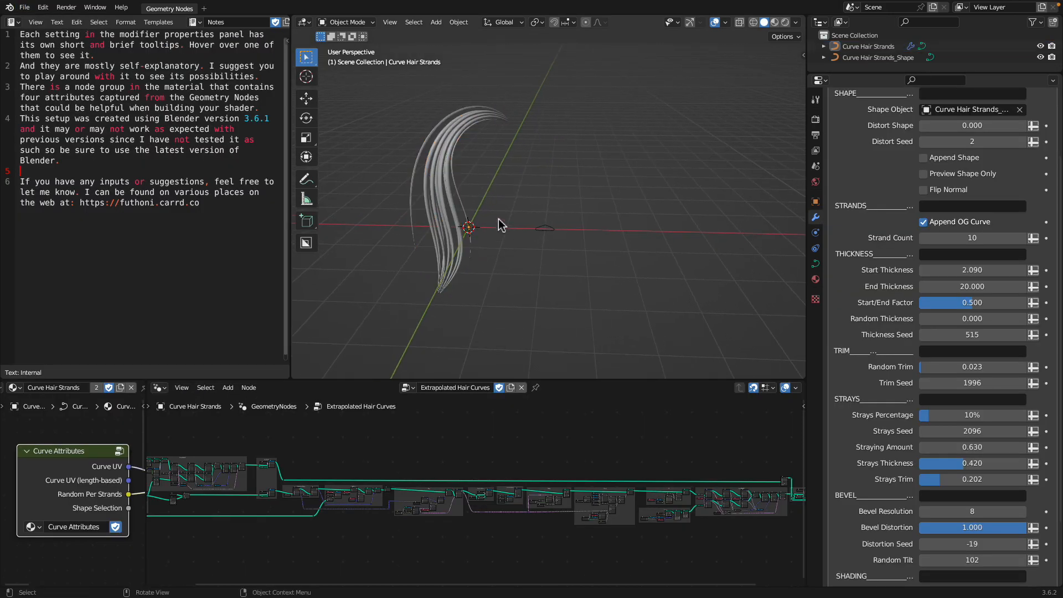
Copy the Curve Hair Strands object together with its shape curve and start a new default file without saving.
shift+click(551, 229)
key(ctrl+c)
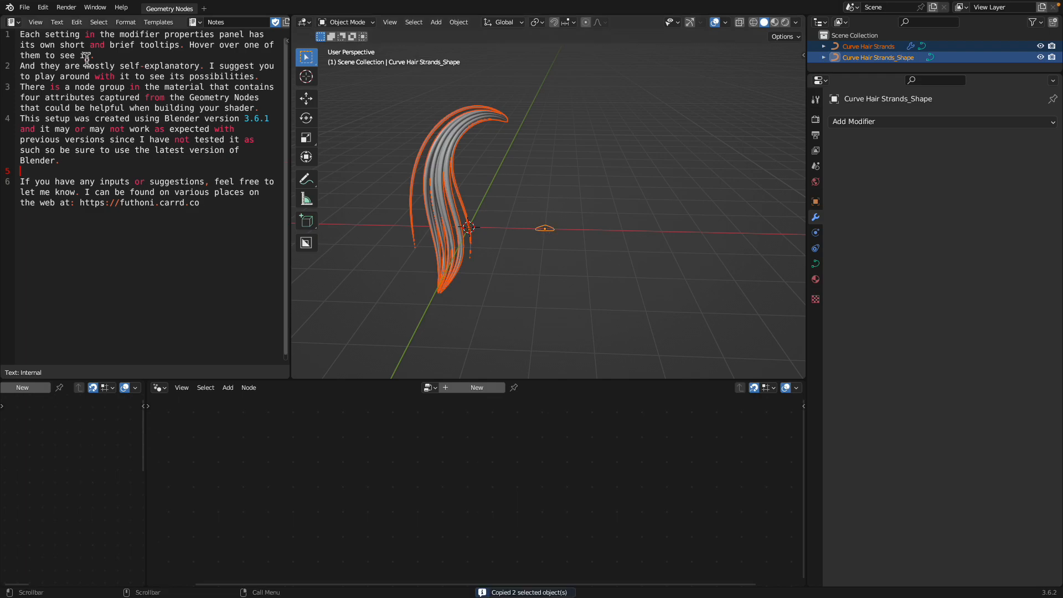
click(25, 8)
mouse_move(45, 43)
click(160, 42)
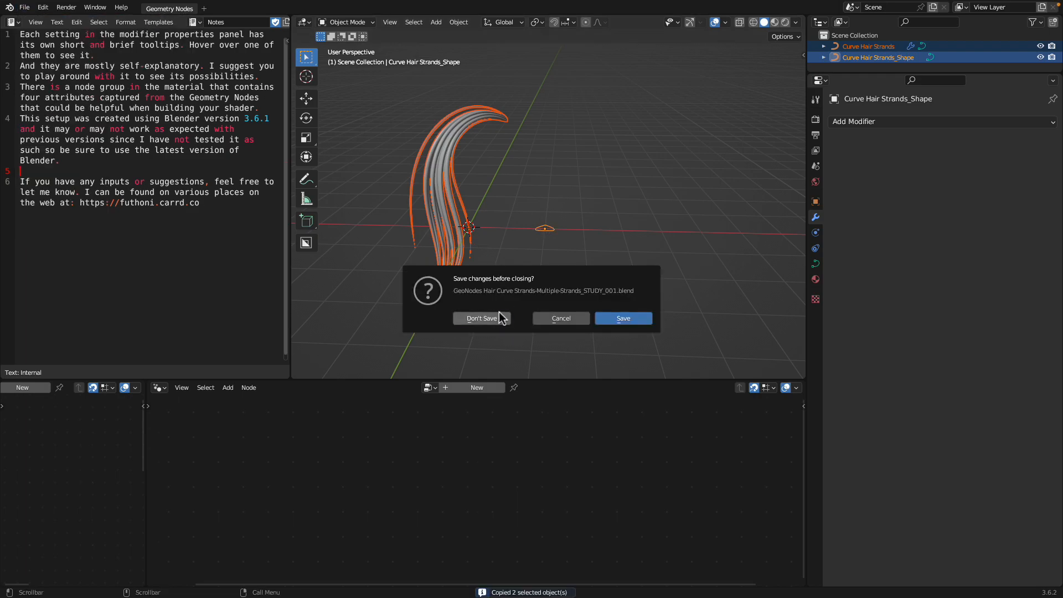
click(481, 318)
Delete all the default objects and paste the copied hair strands and shape curve into the scene.
key(alt+a)
key(a)
key(x)
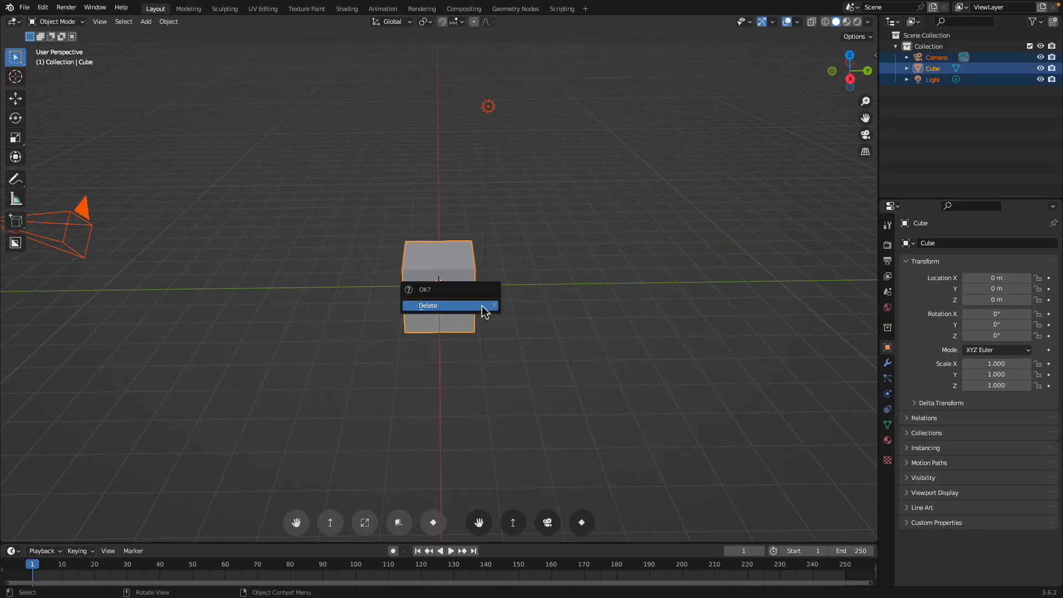
click(482, 307)
key(ctrl+v)
middle_drag(481, 312, 515, 311)
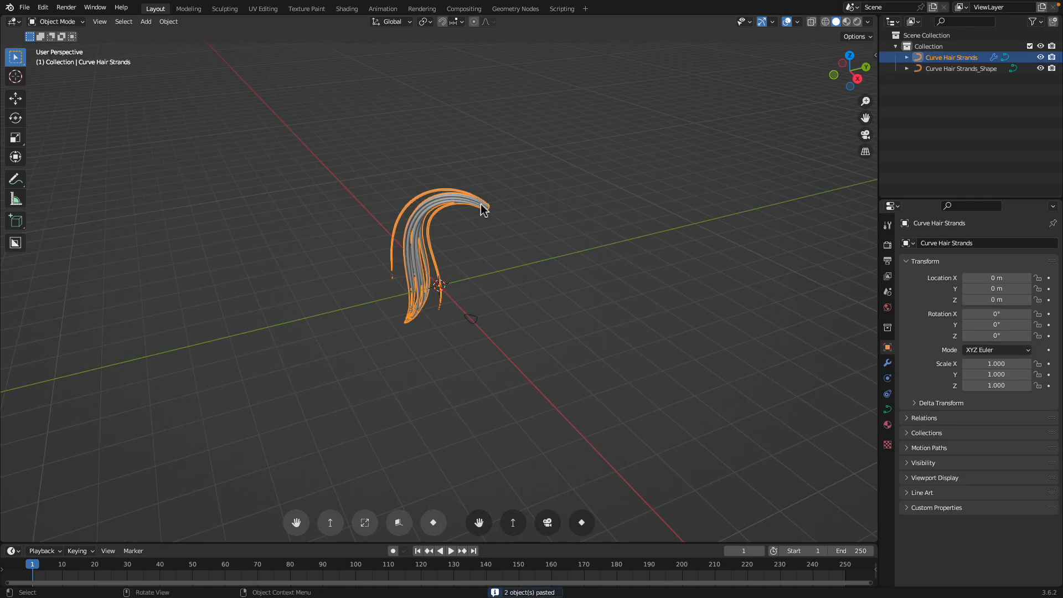
middle_drag(474, 203, 474, 313)
Select the strands' shape curve and save the file as sv_001.blend in the Downloads folder.
click(488, 310)
key(super+s)
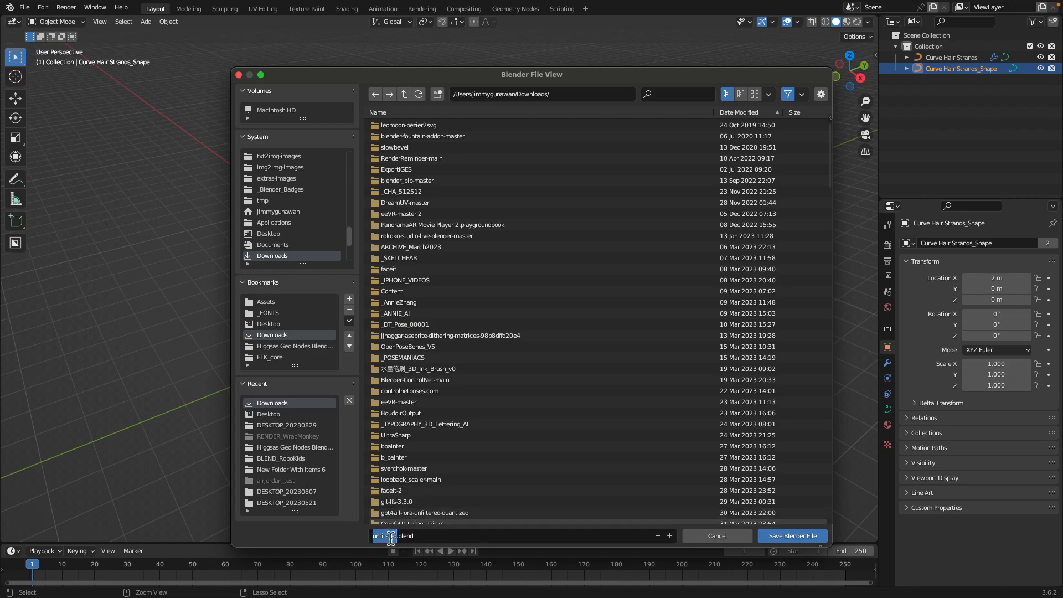
text(sv_001)
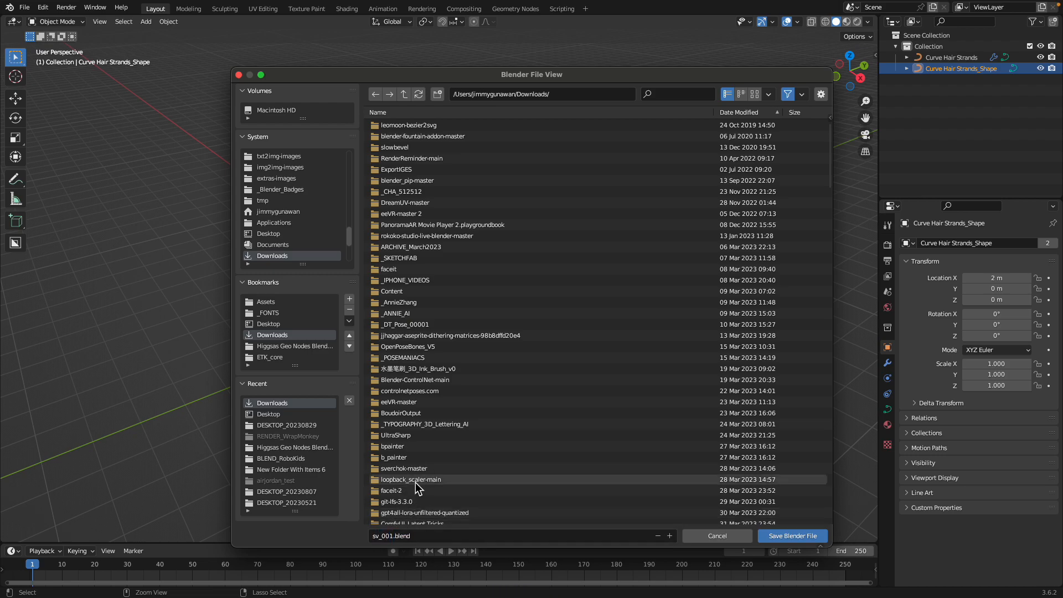
click(786, 536)
Split the 3D viewport into two stacked areas and turn the upper one into a Sverchok Nodes editor.
scroll(536, 314, up, 2)
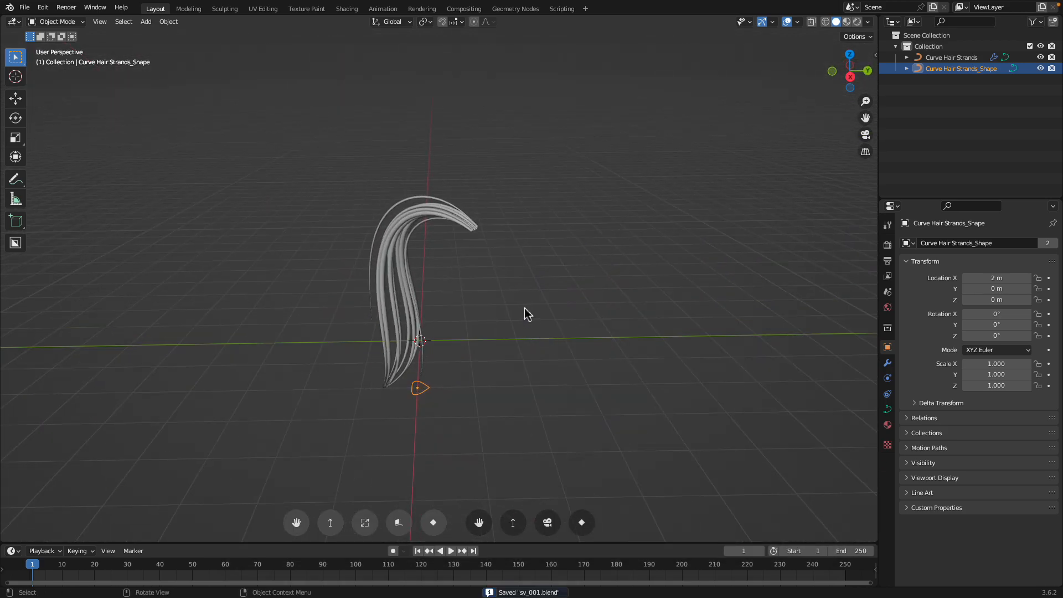
drag(877, 22, 339, 243)
click(14, 22)
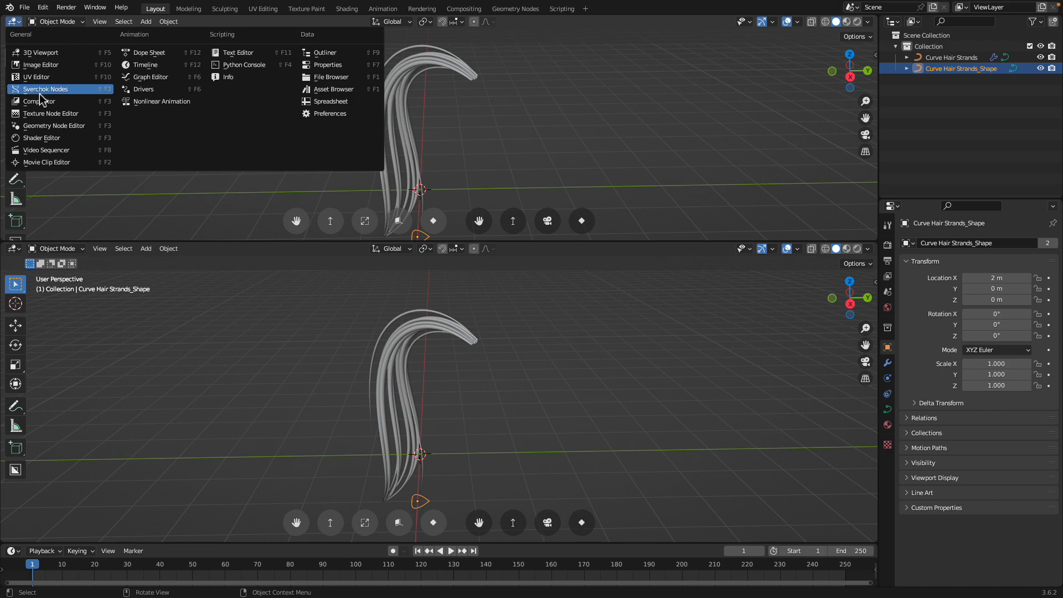
click(42, 98)
Create a new Sverchok node tree and add a Torus node to it.
click(437, 22)
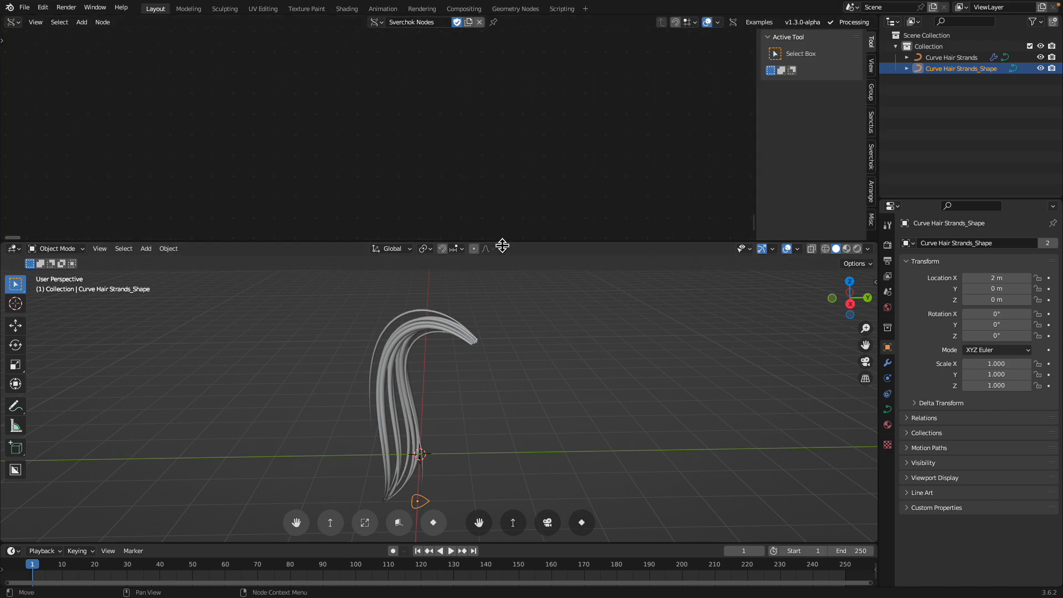
drag(502, 244, 443, 283)
key(shift+a)
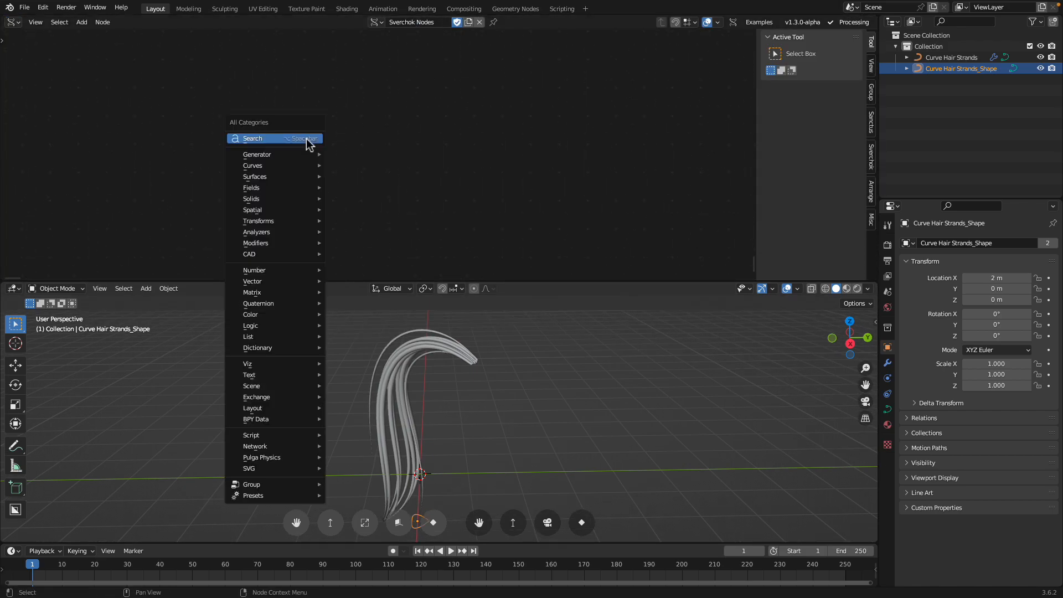
click(308, 139)
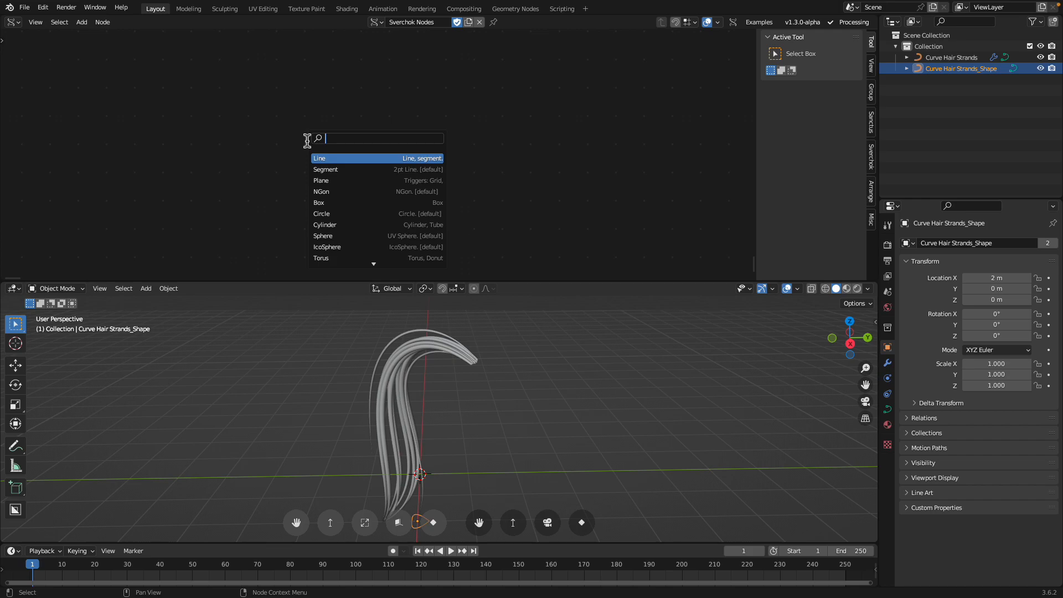
text(torus)
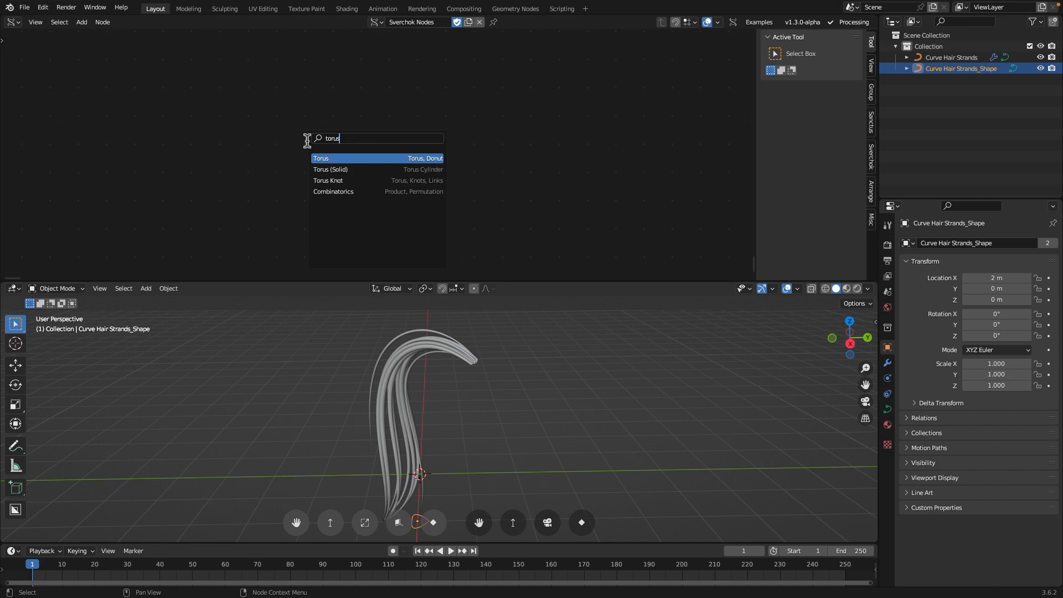
key(Return)
click(239, 108)
Add a Mesh Viewer node beside the Torus node.
key(shift+a)
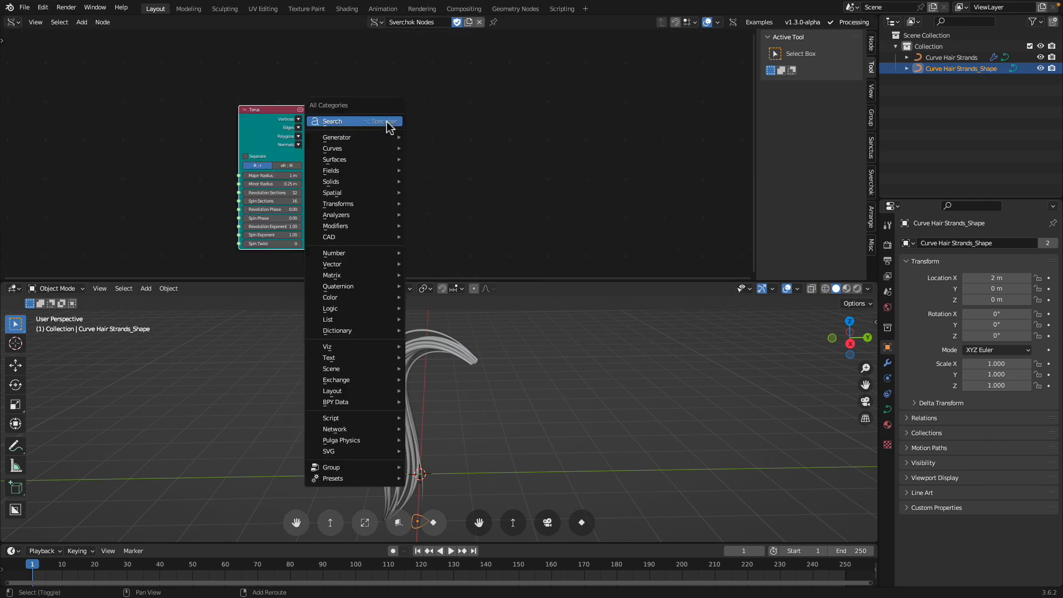
click(391, 123)
text(mesh v)
key(Return)
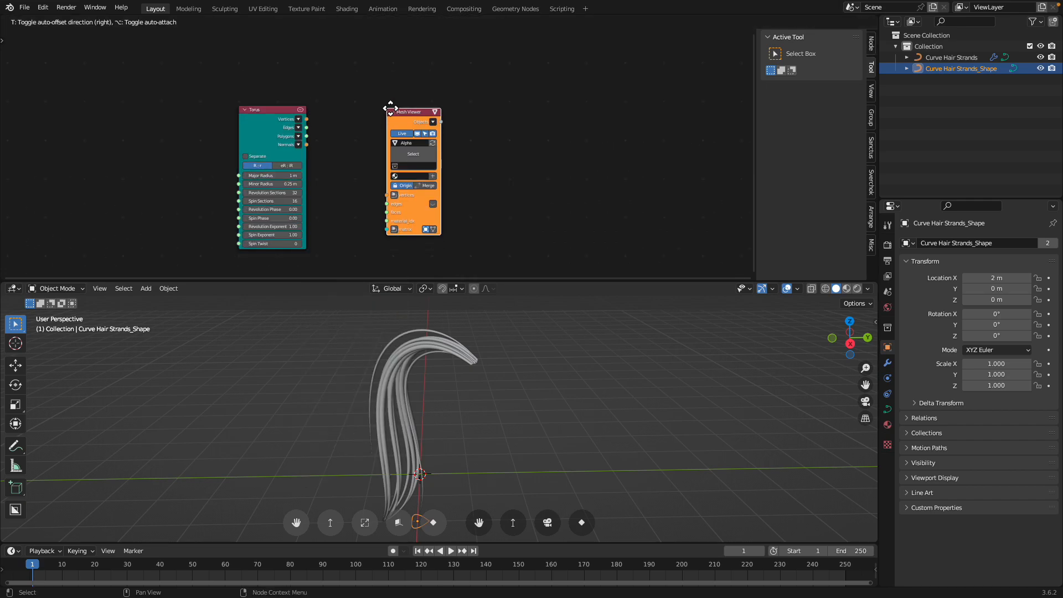
click(391, 106)
Connect the Torus node's vertices, edges and polygons to the Mesh Viewer.
scroll(268, 114, up, 2)
click(238, 106)
shift+click(405, 114)
key(f)
key(f)
key(f)
Set the Torus node's major radius to 3.3 m and its minor radius to 1.2 m.
mouse_move(470, 403)
middle_down()
mouse_move(498, 441)
mouse_move(483, 419)
middle_up()
drag(244, 181, 276, 192)
middle_drag(477, 434, 530, 397)
key(n)
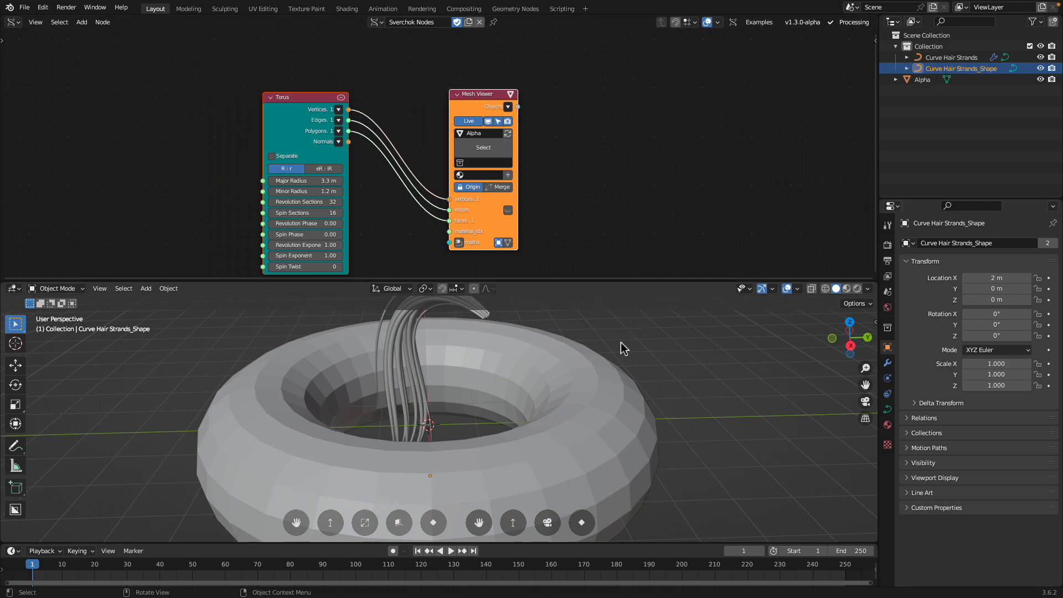
middle_drag(621, 343, 630, 361)
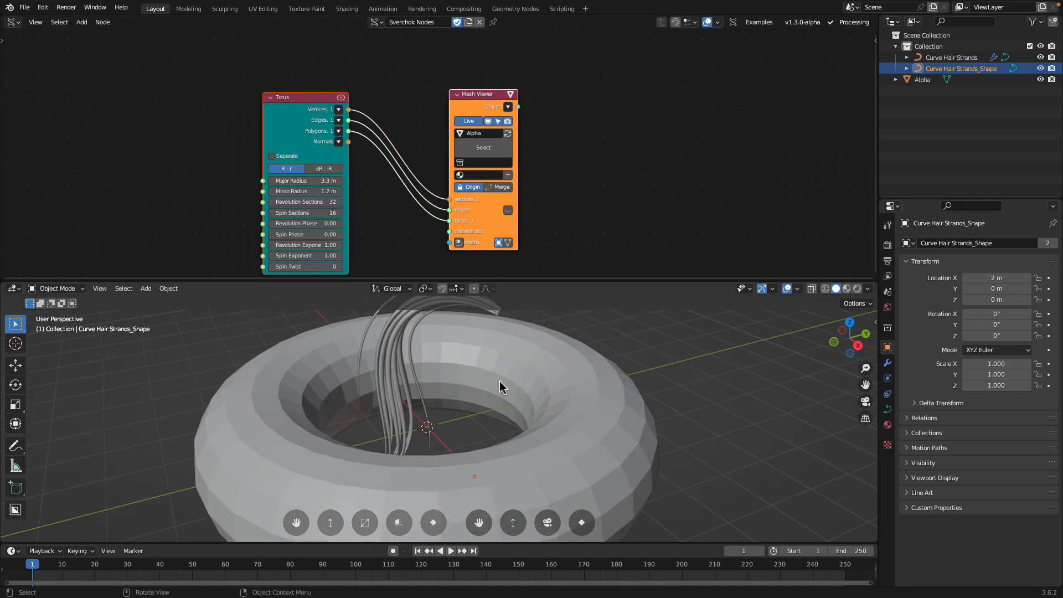
mouse_move(546, 390)
middle_down()
mouse_move(555, 359)
mouse_move(567, 390)
middle_up()
Spread the Torus and Mesh Viewer nodes apart to make room for another node between them.
drag(485, 98, 610, 72)
click(342, 72)
drag(407, 71, 243, 85)
middle_drag(369, 102, 357, 125)
scroll(359, 123, up, 2)
key(alt+space)
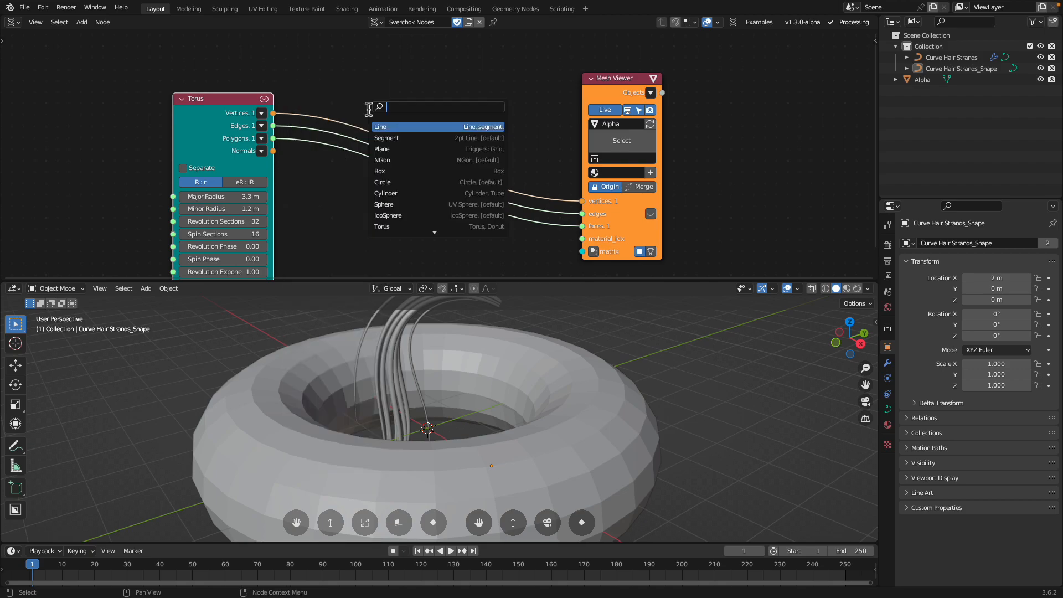
key(Escape)
Set the Torus node's Revolution Sections to 12 and Spin Sections to 10.
double_click(249, 221)
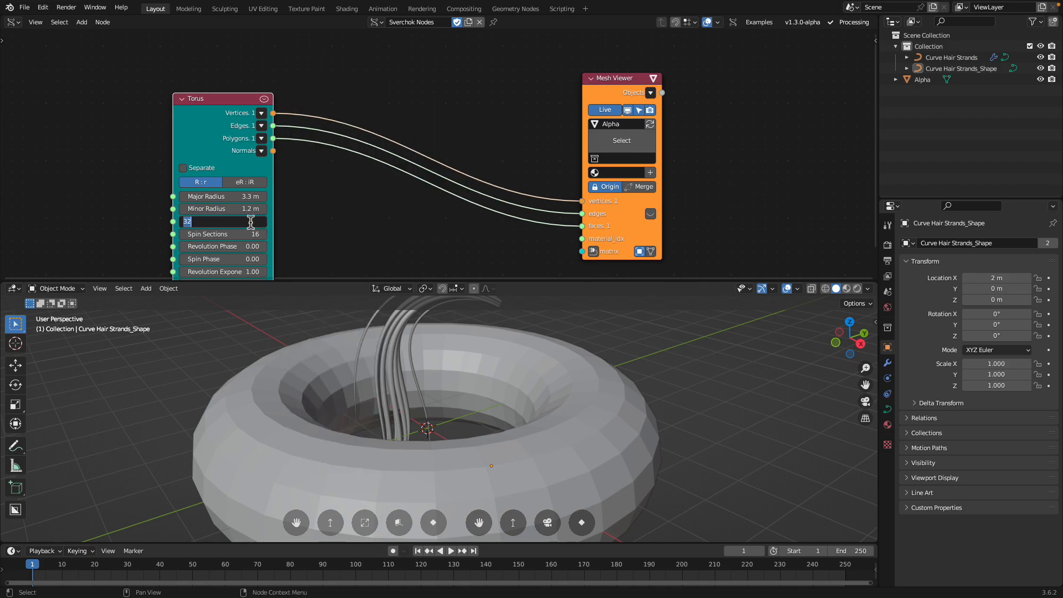
text(12)
key(Return)
shift+drag(261, 236, 238, 236)
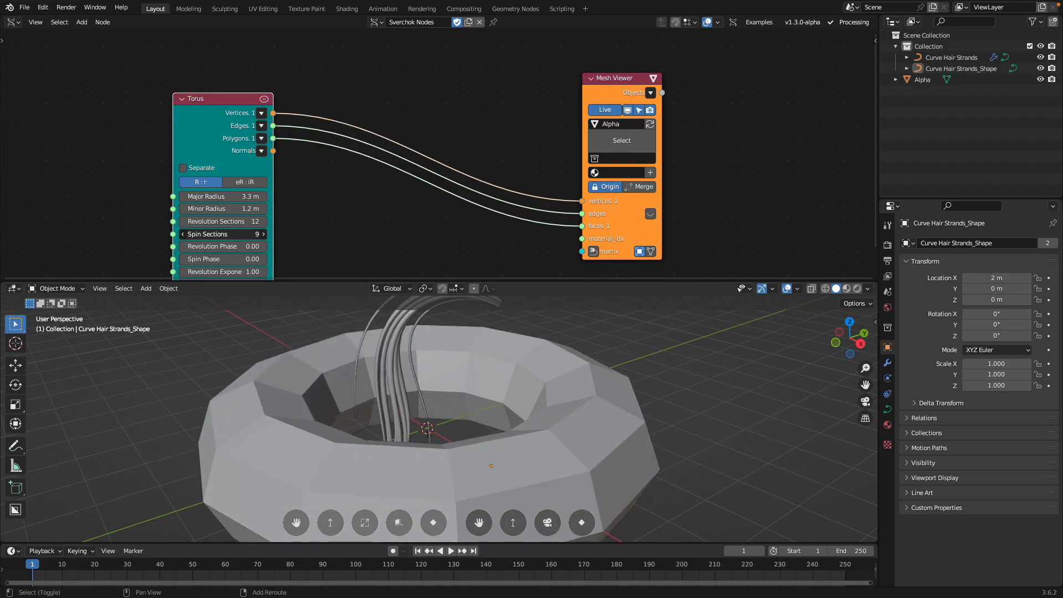
Add an Edge Boom node between the Torus and the Mesh Viewer.
key(shift+a)
click(369, 131)
text(edge boom)
key(Return)
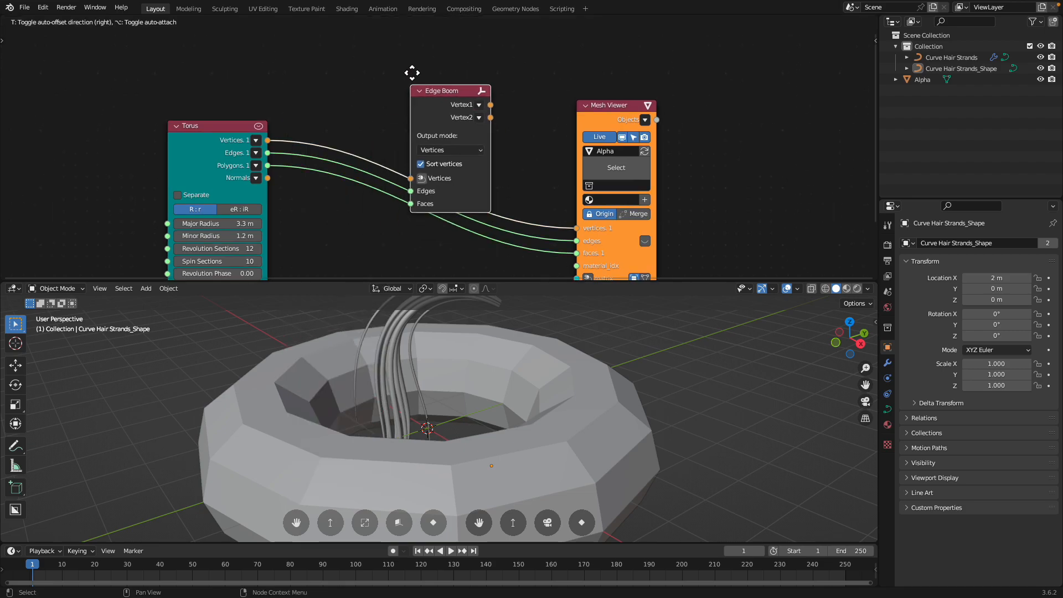
click(415, 49)
Connect the Torus node's vertices, edges and polygons to the Edge Boom node.
drag(233, 146, 214, 115)
middle_drag(313, 457, 320, 416)
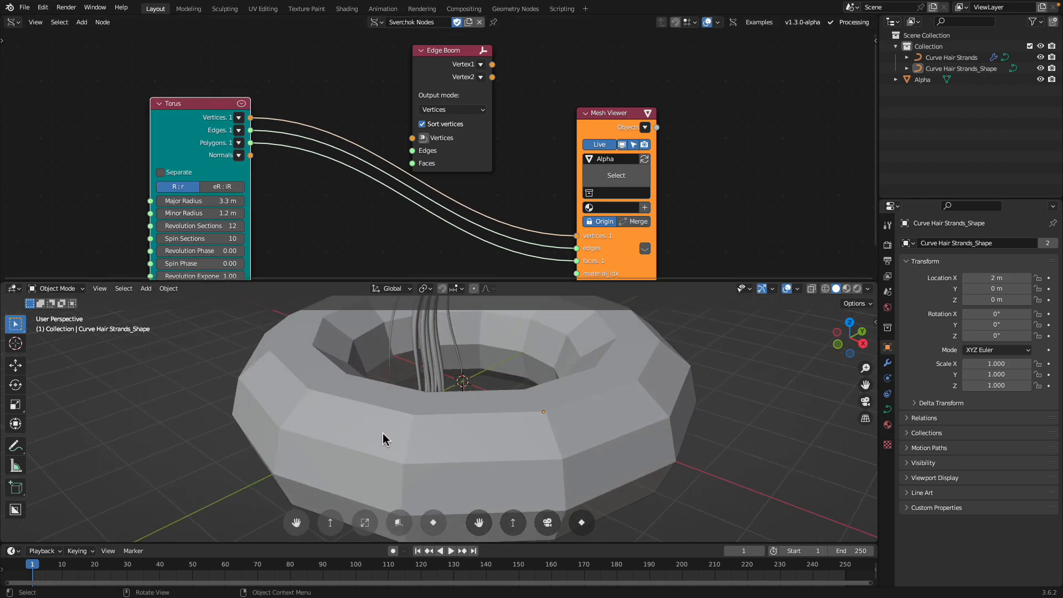
shift+click(430, 54)
key(f)
Set the Edge Boom output mode to Objects and connect its vertices and edges to the Mesh Viewer.
click(465, 56)
click(450, 114)
drag(444, 65, 555, 265)
click(459, 108)
click(466, 126)
mouse_move(499, 64)
mouse_down()
mouse_move(575, 236)
mouse_move(498, 75)
mouse_up()
drag(609, 113, 598, 63)
Examine the torus wireframe in the viewport and select a single edge object on it.
middle_drag(645, 358, 592, 418)
drag(574, 281, 574, 159)
click(531, 228)
middle_drag(532, 228, 537, 253)
click(624, 311)
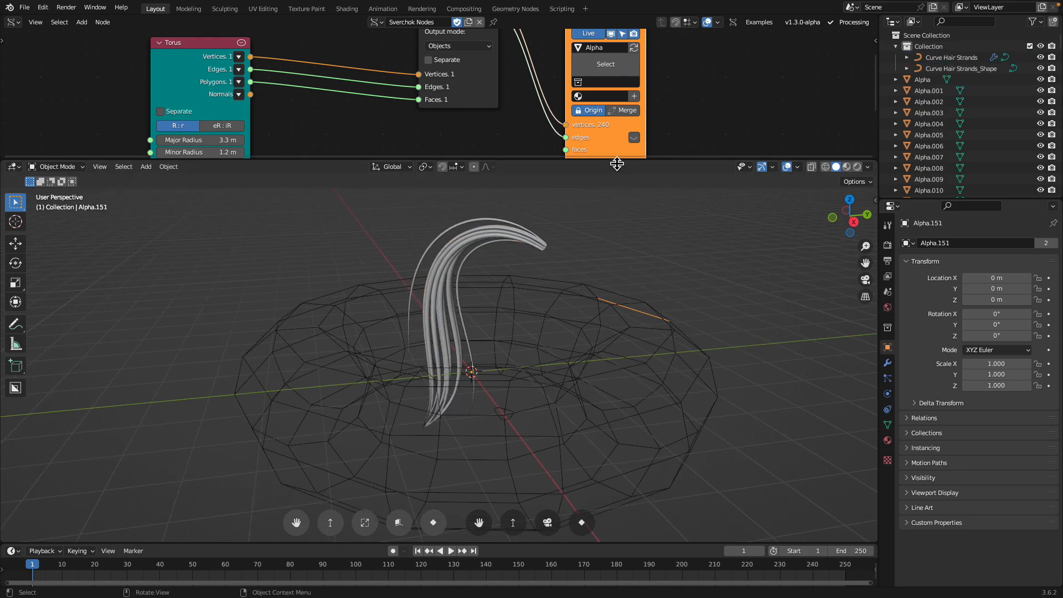
drag(617, 164, 617, 262)
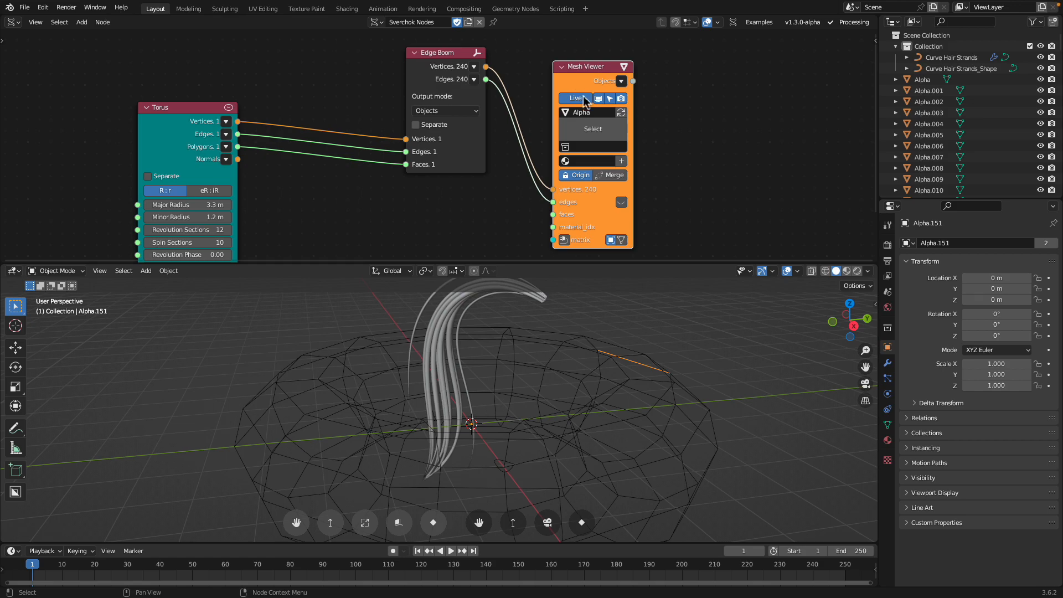
Delete all the generated Alpha edge objects together with the Mesh Viewer node.
click(590, 130)
click(601, 145)
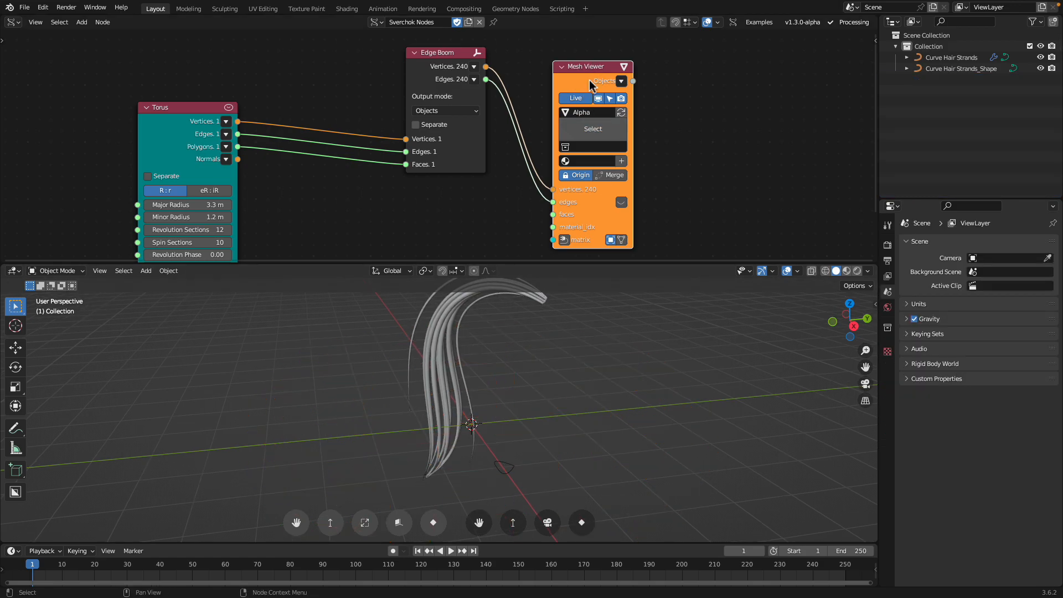
key(x)
Try to connect the Edge Boom vertices to a new Polyline node.
key(alt+space)
text(poly)
key(Return)
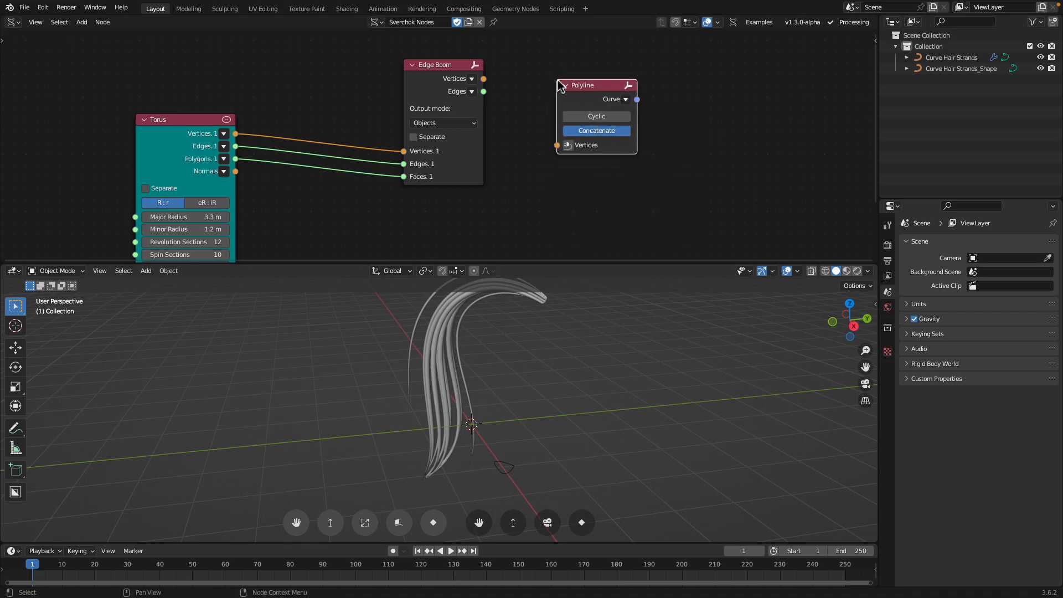
drag(487, 78, 486, 79)
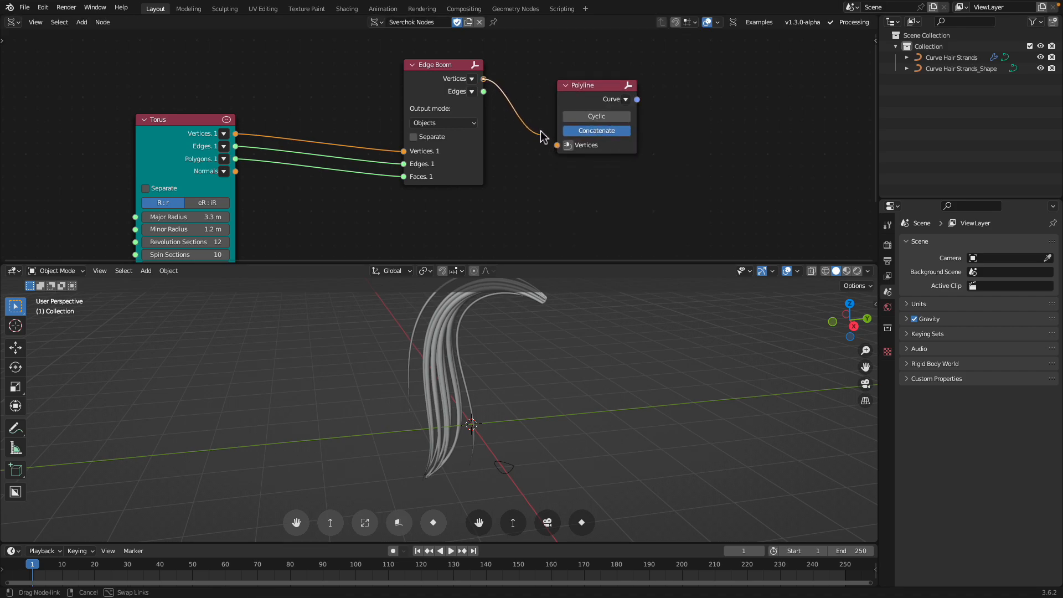
drag(546, 138, 578, 89)
key(ctrl+z)
Add a Polyline Viewer node after the Edge Boom node.
key(shift+a)
click(578, 89)
text(polylin vi)
key(Return)
click(578, 42)
Connect the Edge Boom vertices to the Polyline Viewer with Merge enabled, and select the generated curve in the viewport.
drag(456, 86, 456, 108)
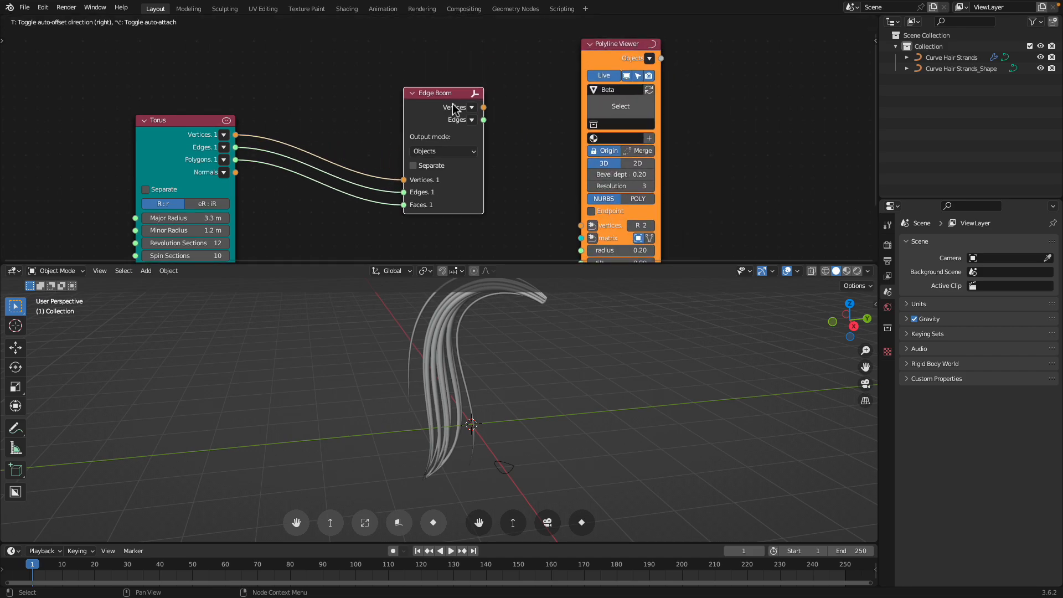
click(456, 108)
shift+scroll(488, 109, down, 2)
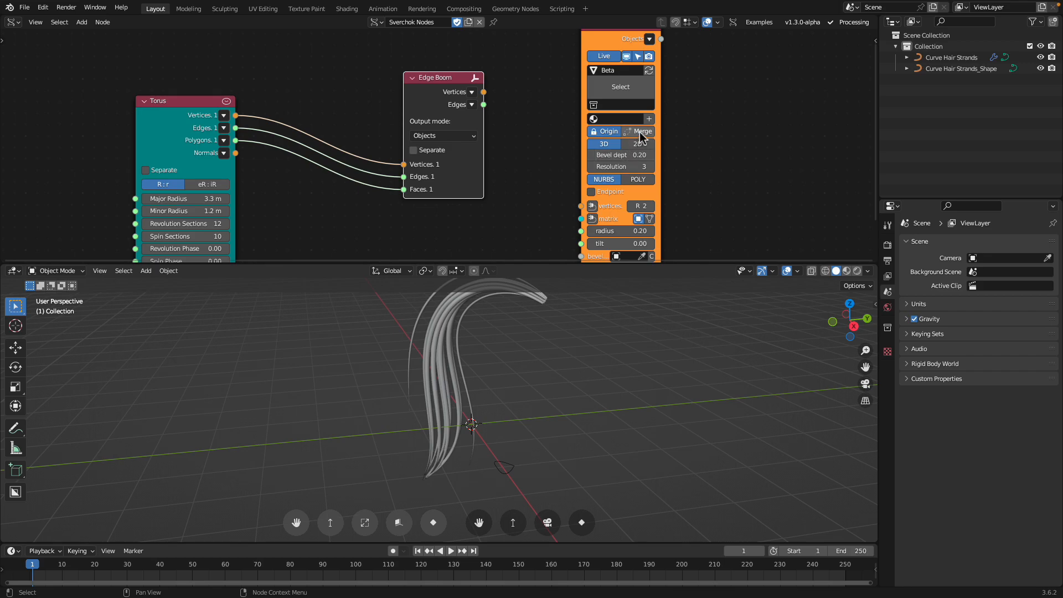
shift+scroll(492, 138, down, 2)
drag(486, 69, 584, 183)
click(615, 382)
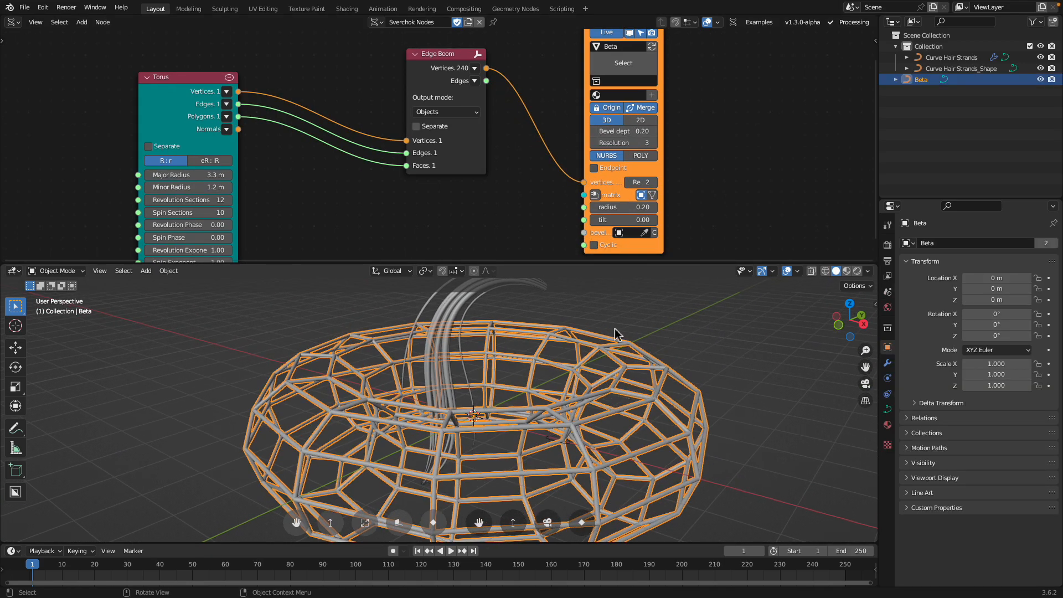
Set the Polyline Viewer's radius to 0.53 and save the file.
scroll(611, 158, up, 1)
drag(630, 182, 664, 182)
shift+scroll(482, 201, up, 4)
scroll(483, 201, down, 1)
key(ctrl+s)
Move the Edge Boom node closer to the Torus and insert a Subdivide node between it and the Polyline Viewer.
drag(423, 81, 351, 75)
scroll(457, 124, up, 1)
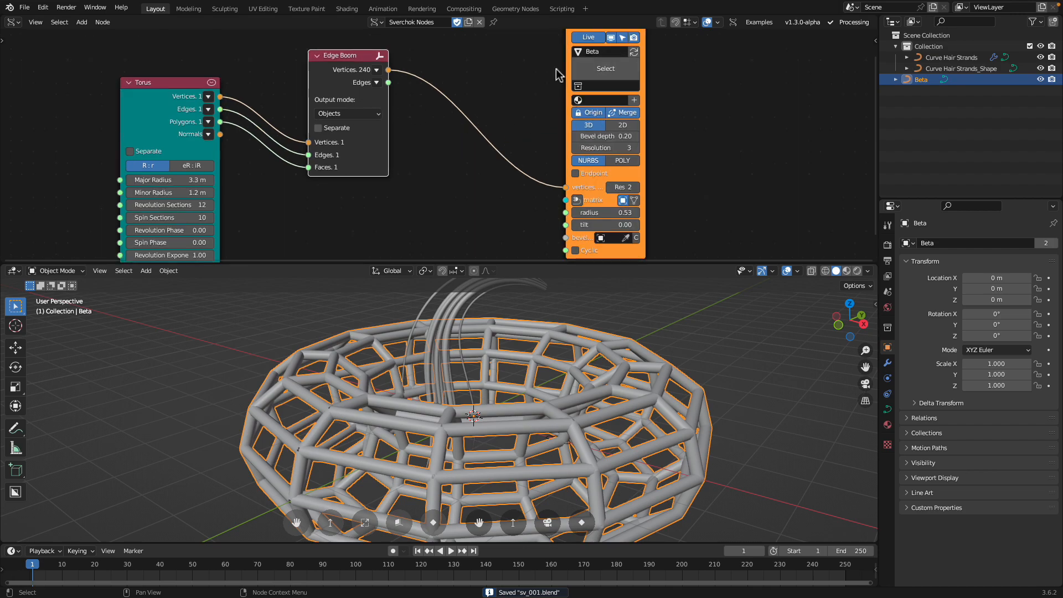
key(alt+space)
text(subd)
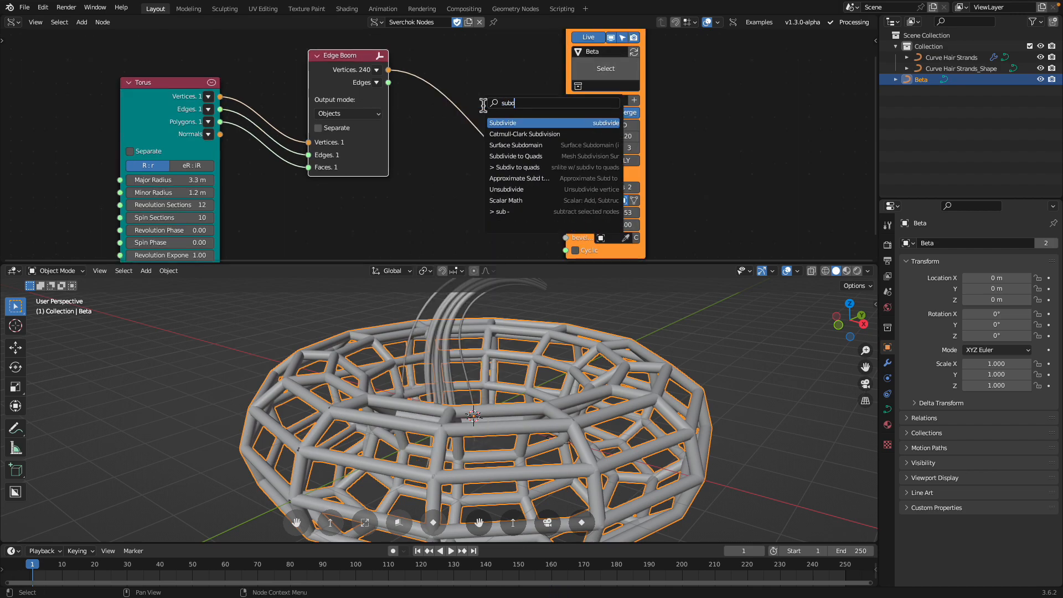
key(Return)
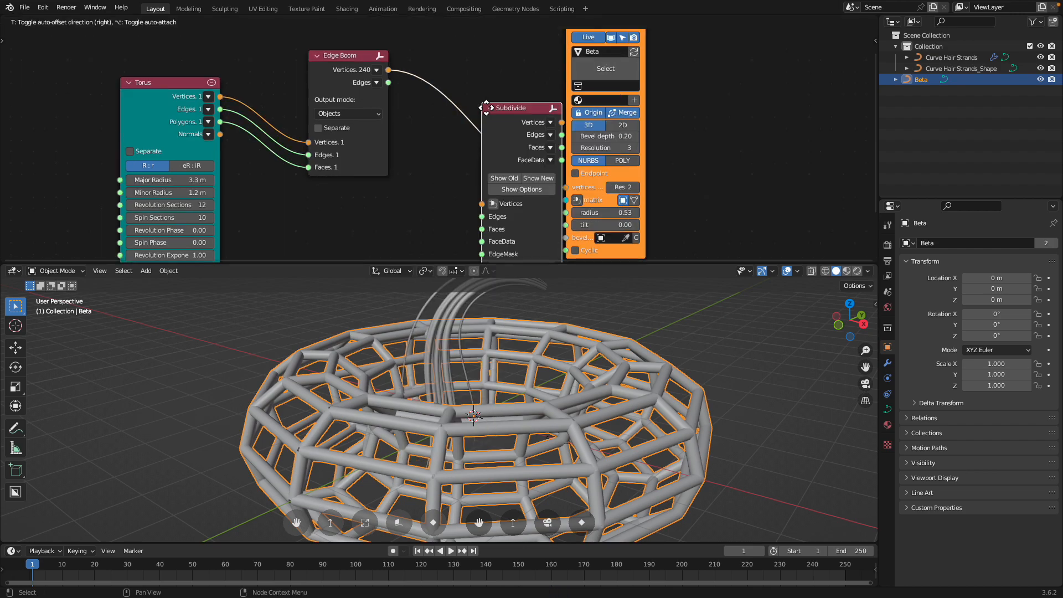
click(444, 53)
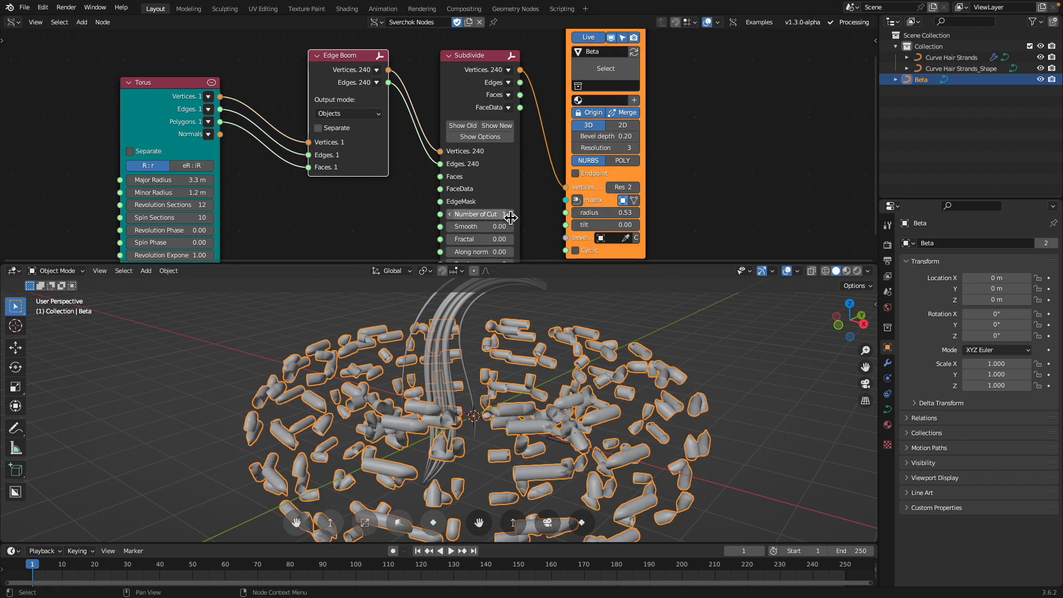
Set the Subdivide node's number of cuts to 3 and enable Endpoint on the Polyline Viewer.
click(509, 214)
scroll(584, 160, up, 1)
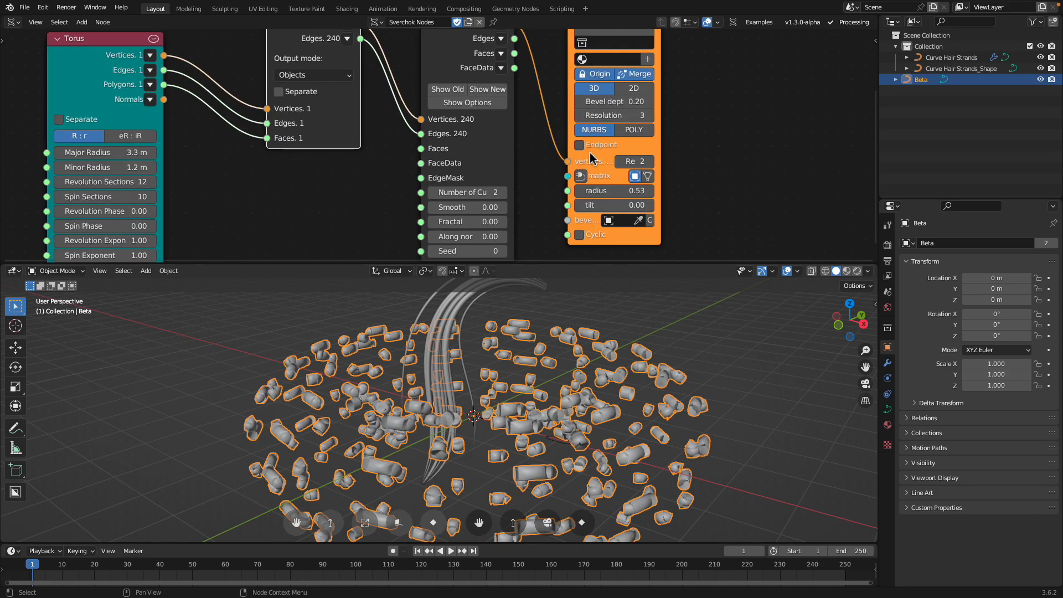
click(609, 147)
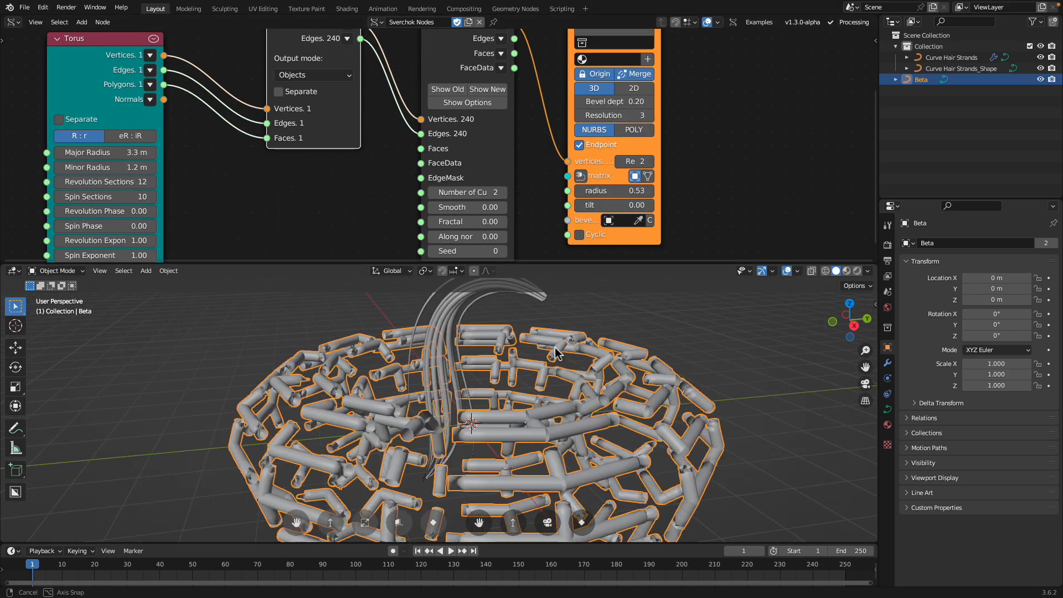
drag(580, 259, 576, 309)
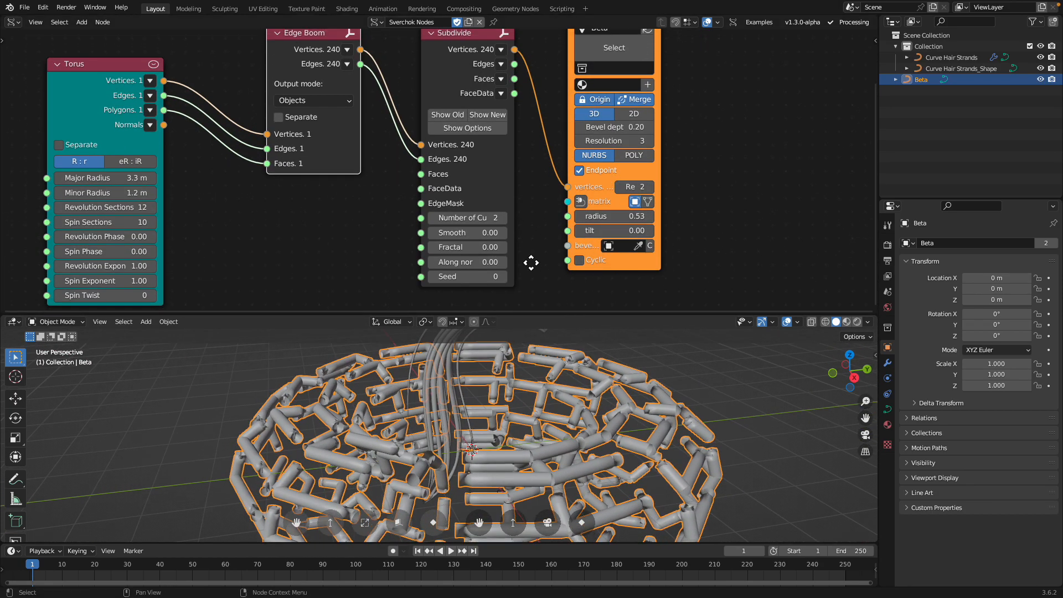
click(502, 215)
Set the Polyline Viewer's radius to 0.31 and bevel depth to 0.09, and save the file.
mouse_move(604, 218)
mouse_down()
mouse_move(629, 218)
mouse_move(584, 218)
mouse_move(600, 212)
mouse_up()
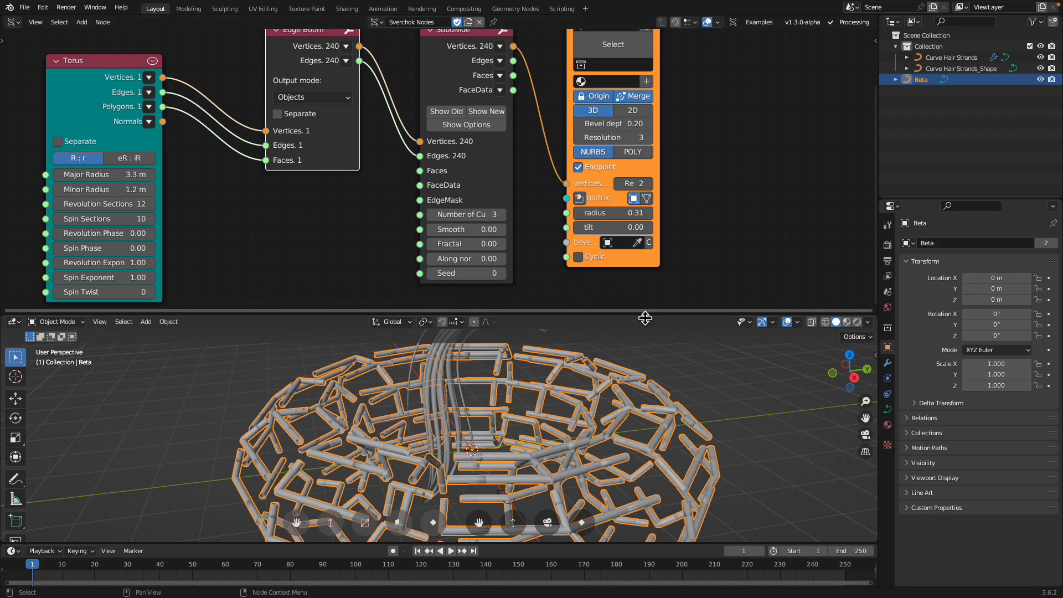
drag(645, 318, 644, 322)
shift+drag(609, 125, 587, 125)
key(ctrl+s)
Add a Geometry Nodes modifier to the Beta curve and assign the Extrapolated Hair Curves node group to it.
middle_drag(663, 402, 597, 402)
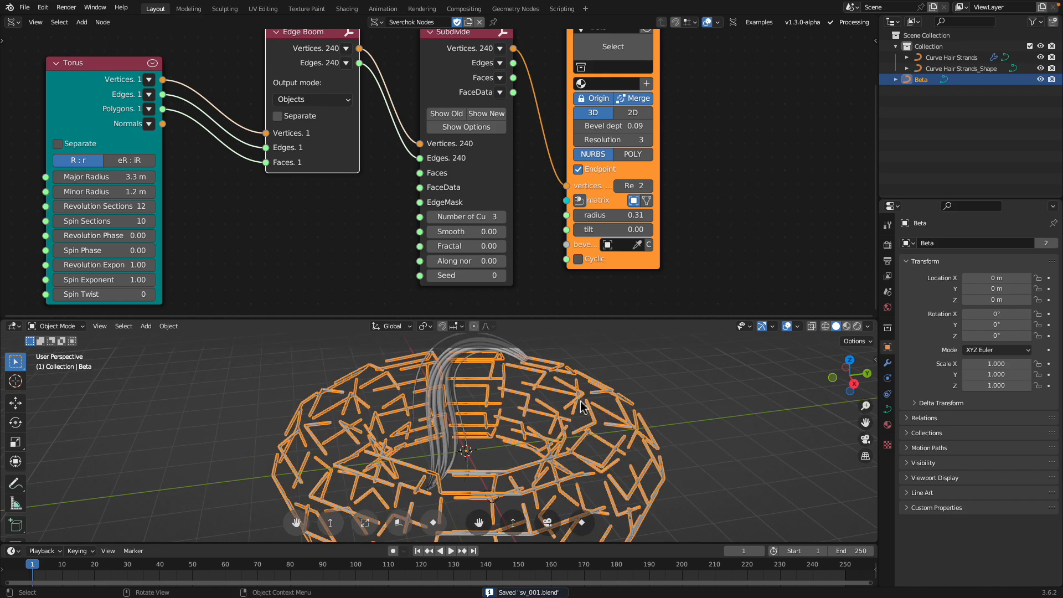
click(887, 363)
click(925, 243)
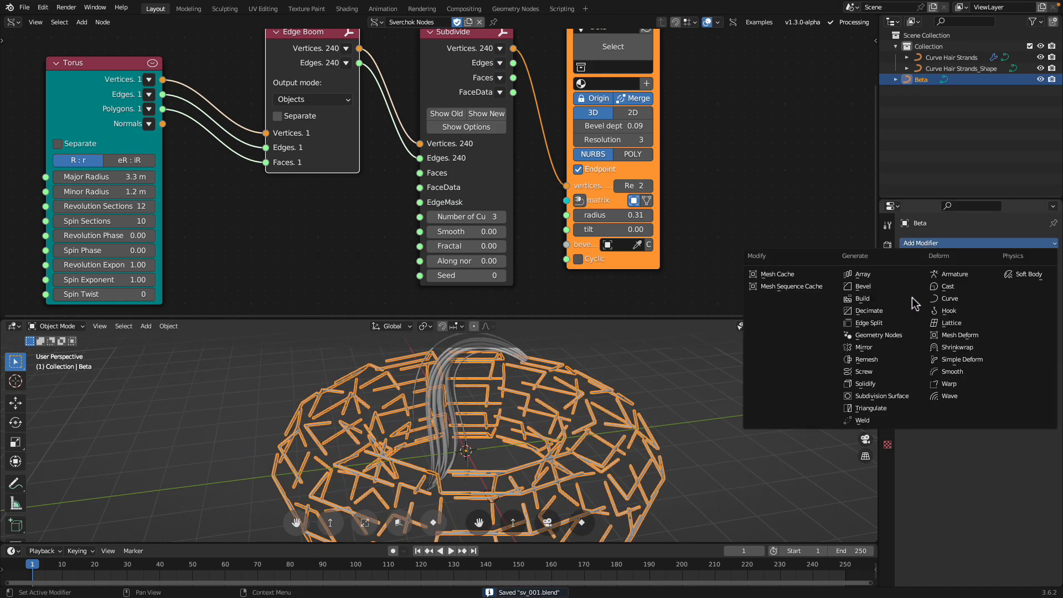
click(864, 344)
click(911, 278)
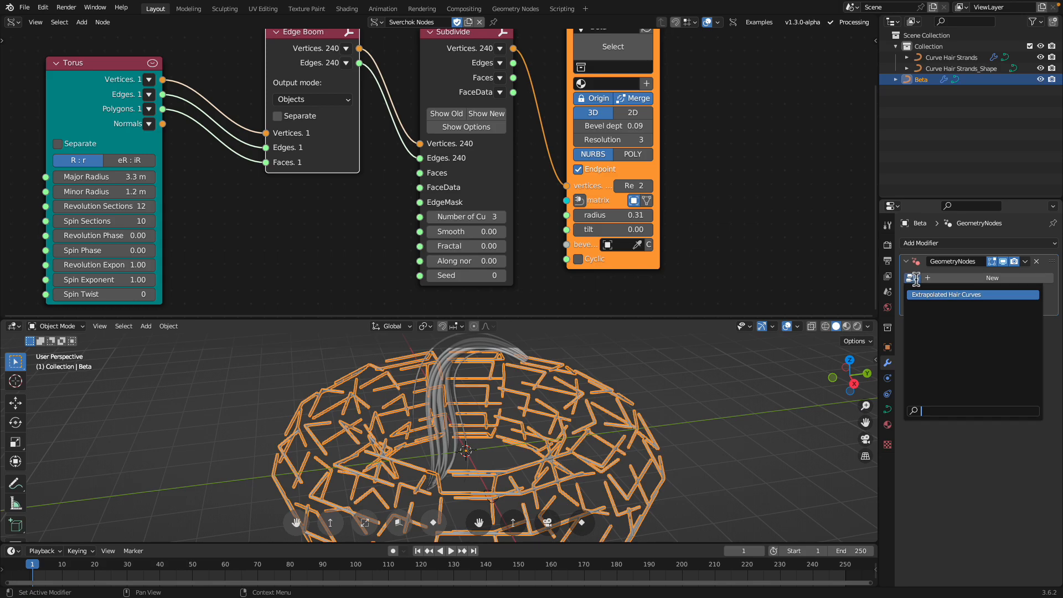
click(922, 295)
Compare the hair modifier settings of the original Curve Hair Strands object with those of the torus curve.
middle_drag(642, 420, 613, 443)
click(518, 342)
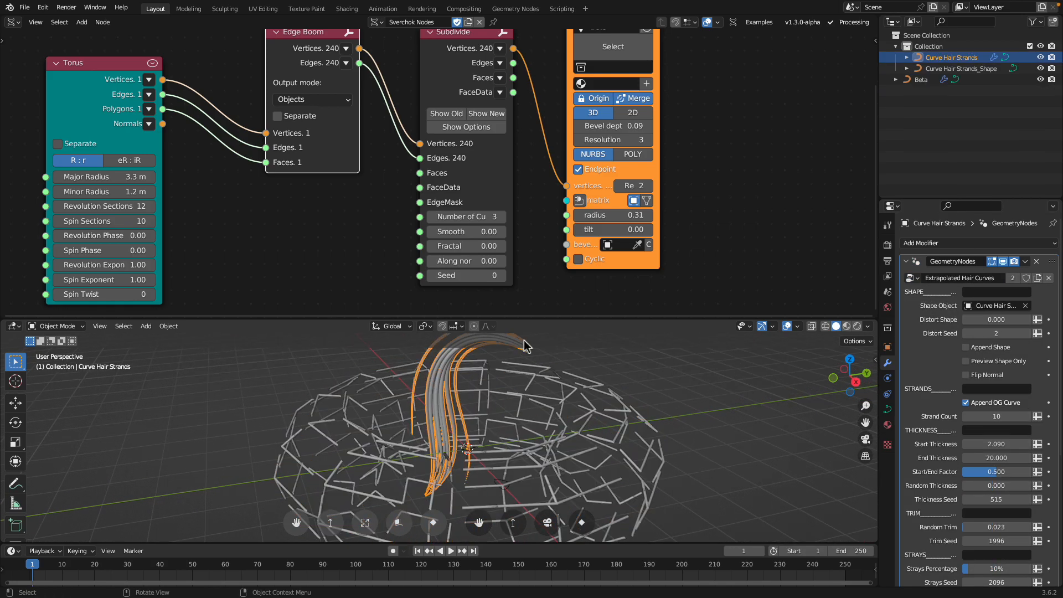
drag(565, 322, 566, 245)
click(612, 346)
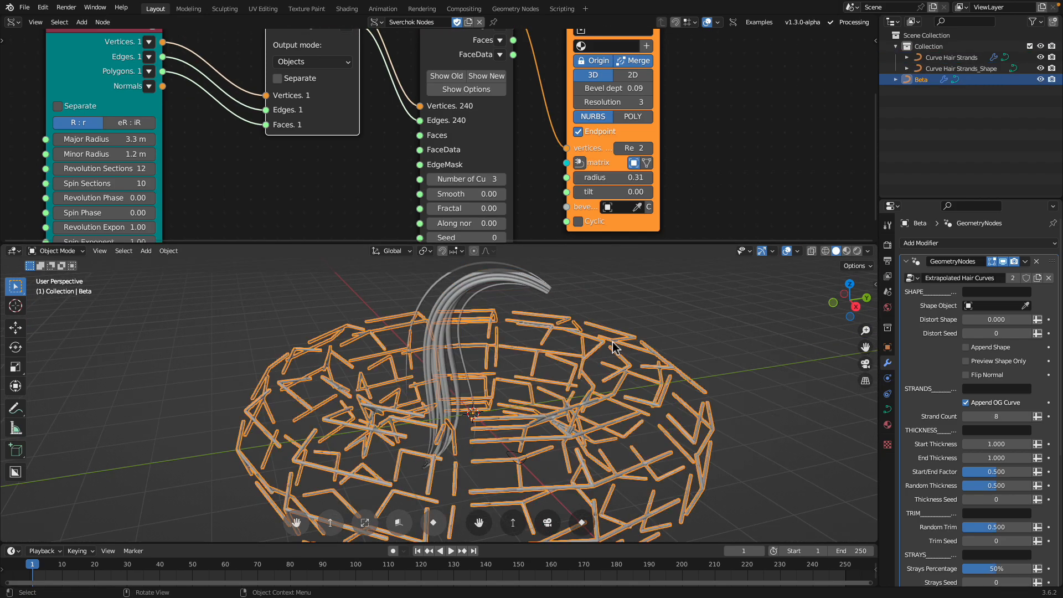
click(509, 287)
click(581, 340)
middle_drag(586, 345, 601, 388)
click(617, 338)
click(604, 361)
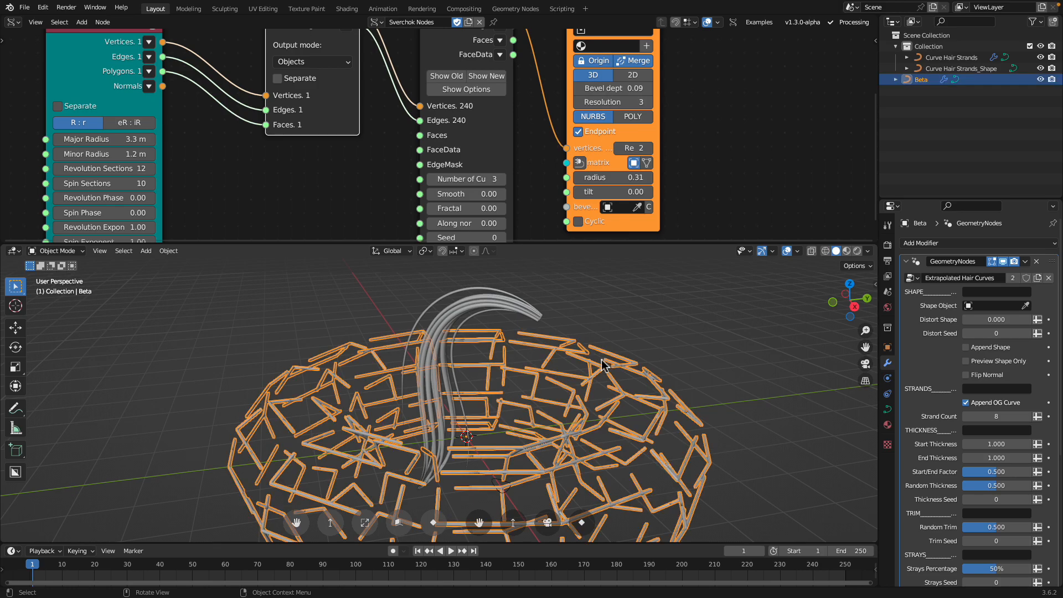
Copy the modifiers from the Curve Hair Strands object to the Beta torus curve.
shift+click(530, 317)
key(ctrl+l)
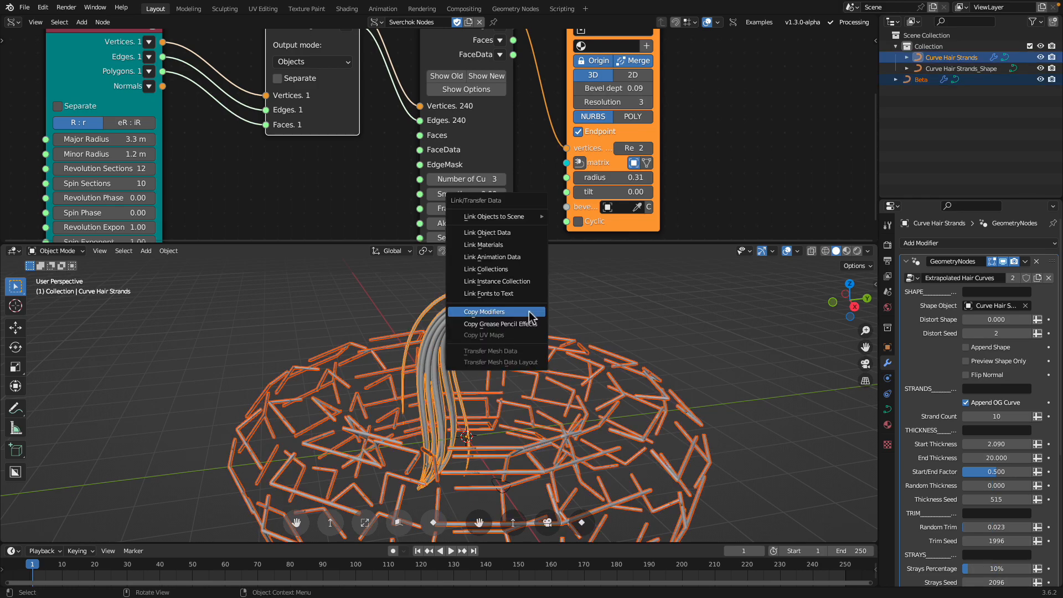
click(530, 315)
click(616, 324)
middle_drag(616, 327, 590, 416)
click(609, 430)
Set the Polyline Viewer's radius to 1.48 and save the file.
shift+drag(637, 177, 674, 178)
click(721, 333)
key(ctrl+s)
middle_drag(721, 333, 568, 394)
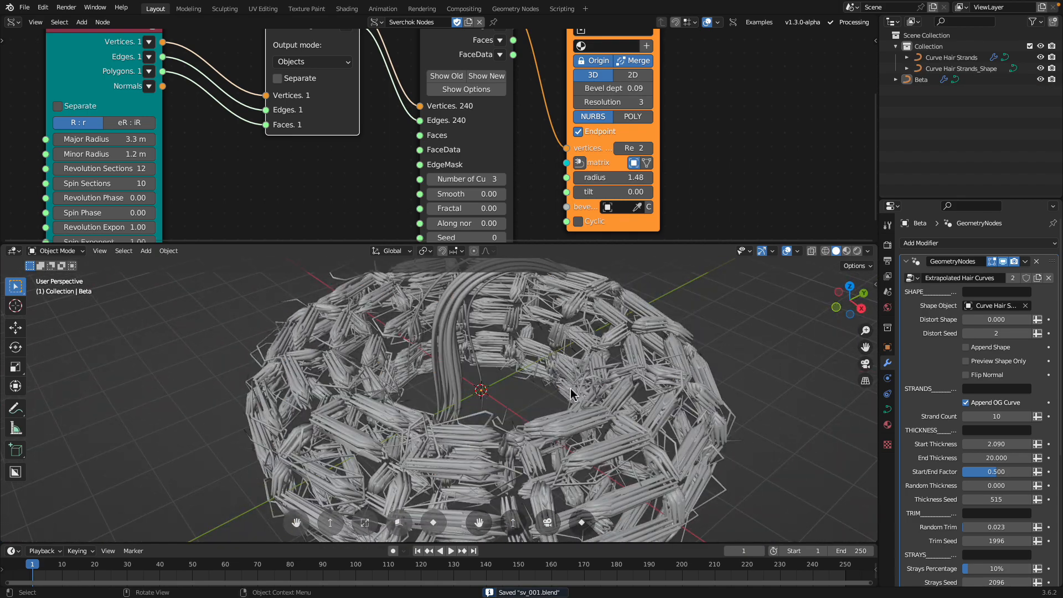
Select the torus curve and set the Polyline Viewer's bevel depth to 0.
click(569, 394)
middle_drag(607, 172, 594, 190)
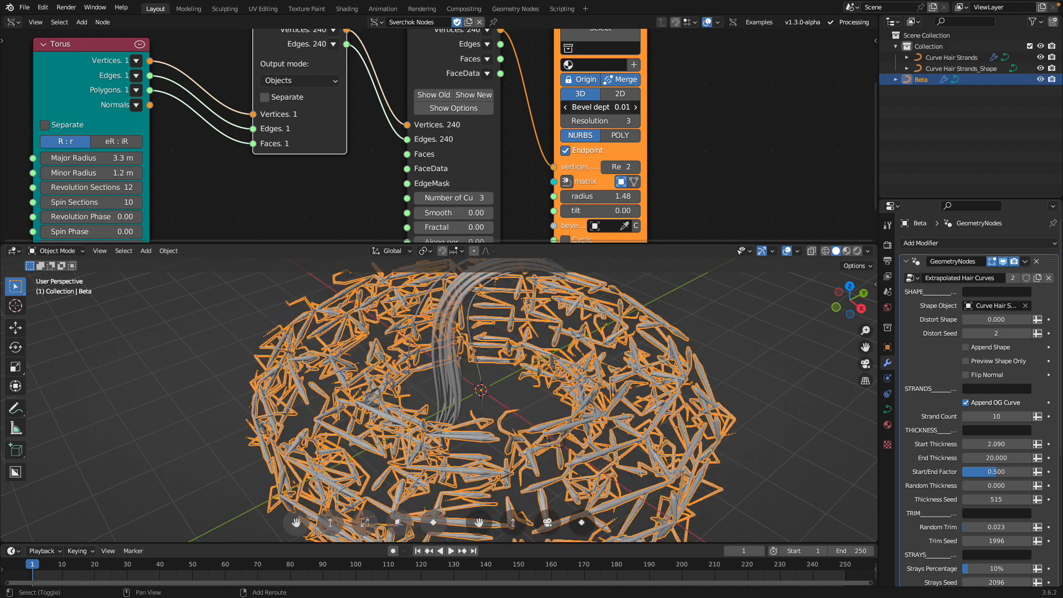
shift+drag(593, 111, 599, 111)
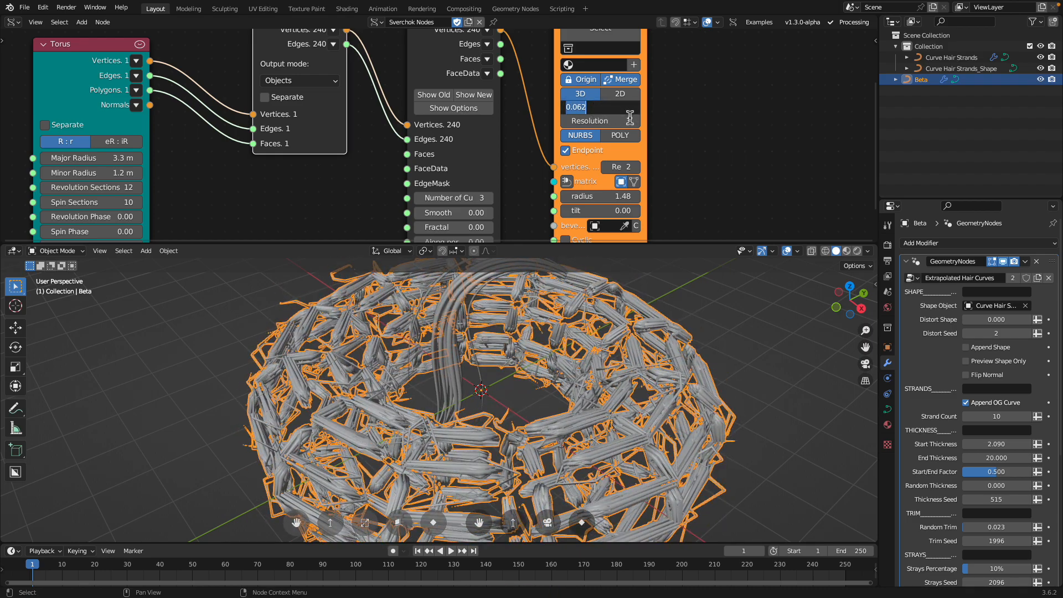
text(0)
key(Return)
Set the Polyline Viewer's radius to 0.53 and tilt to 0.12, set the Subdivide node's cuts to 4, and save the file.
shift+drag(622, 200, 539, 276)
click(490, 198)
mouse_move(637, 183)
mouse_down()
mouse_move(592, 183)
mouse_move(691, 183)
mouse_move(649, 183)
mouse_up()
key(ctrl+s)
middle_drag(652, 74, 630, 122)
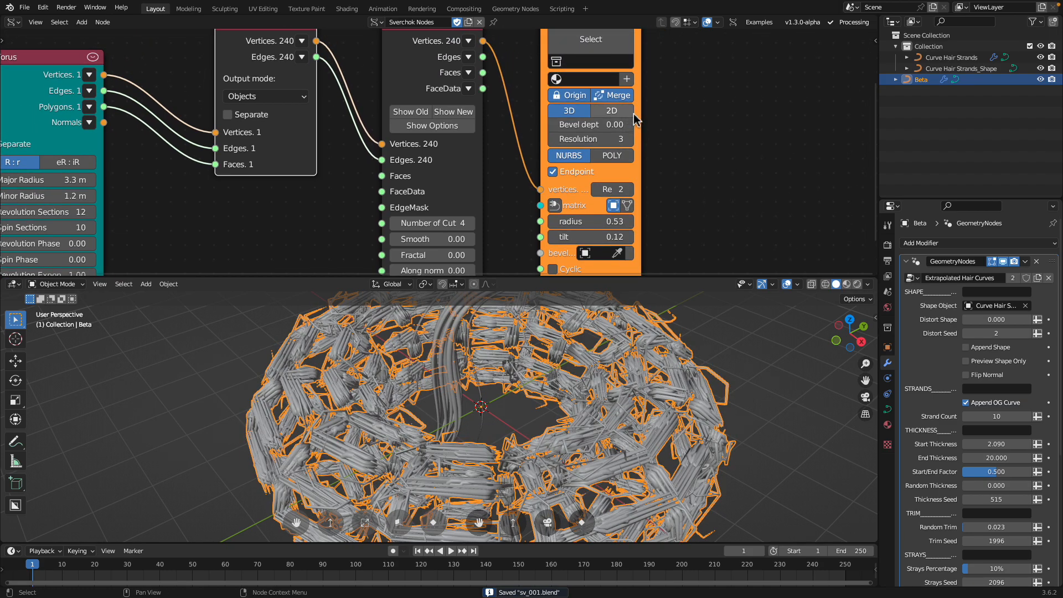
Widen the Polyline Viewer node, set its resolution to 2, and set its spline type to Poly.
drag(642, 118, 688, 118)
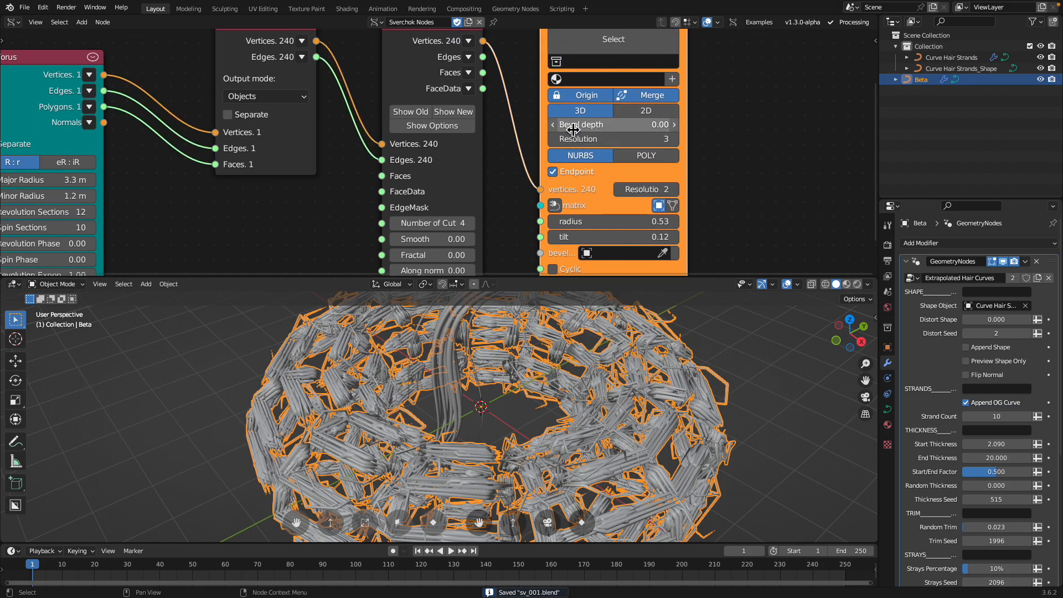
click(554, 139)
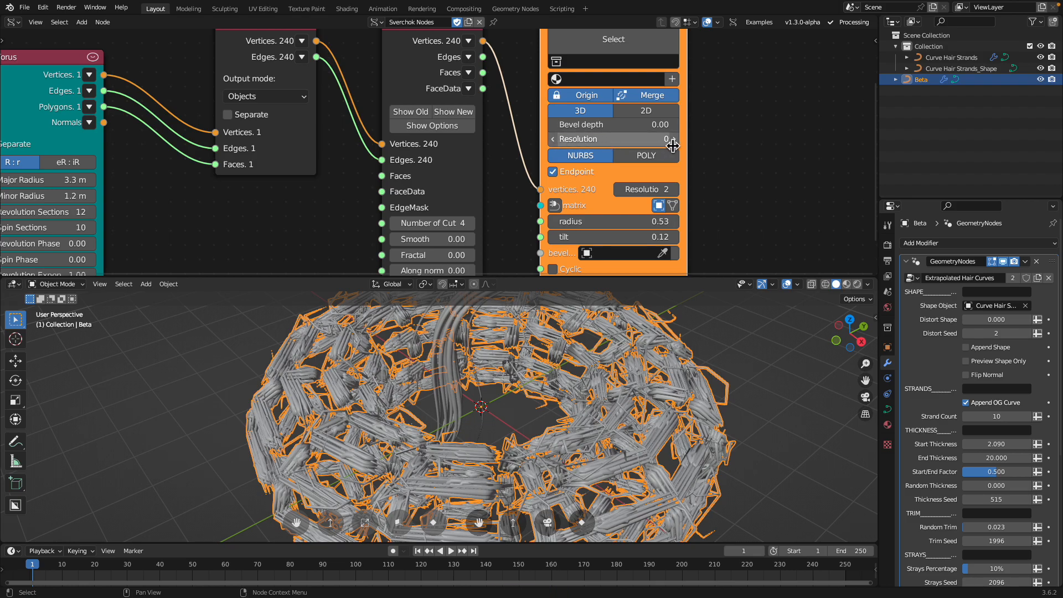
click(646, 156)
click(581, 156)
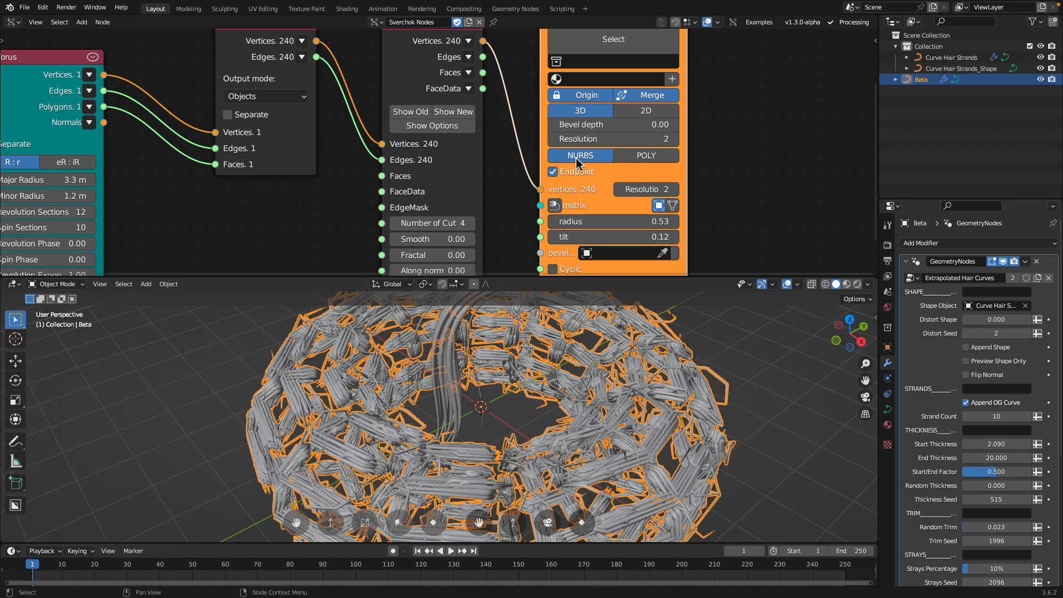
click(642, 158)
click(590, 157)
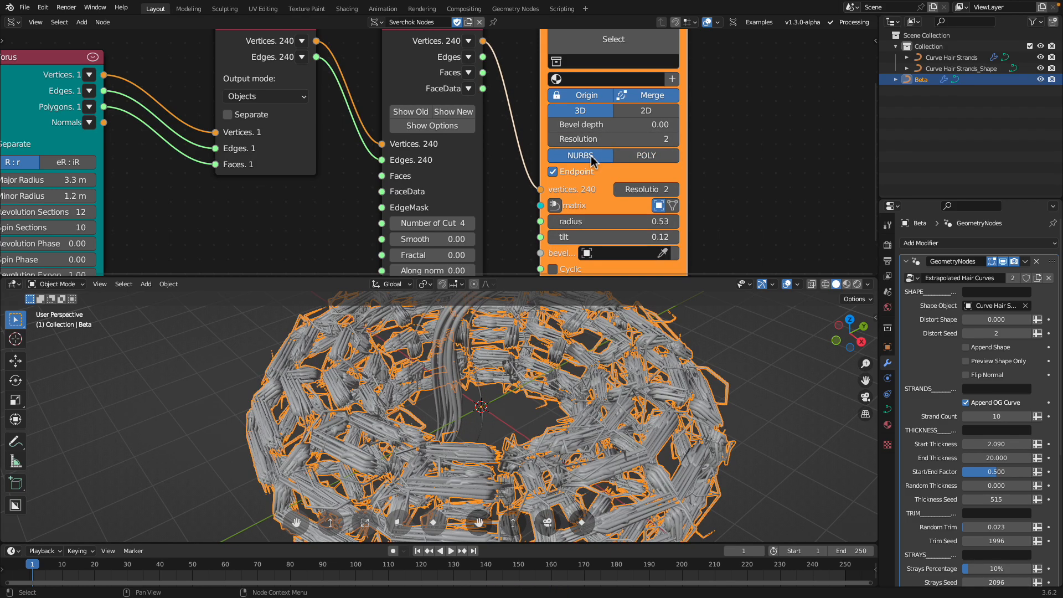
click(647, 157)
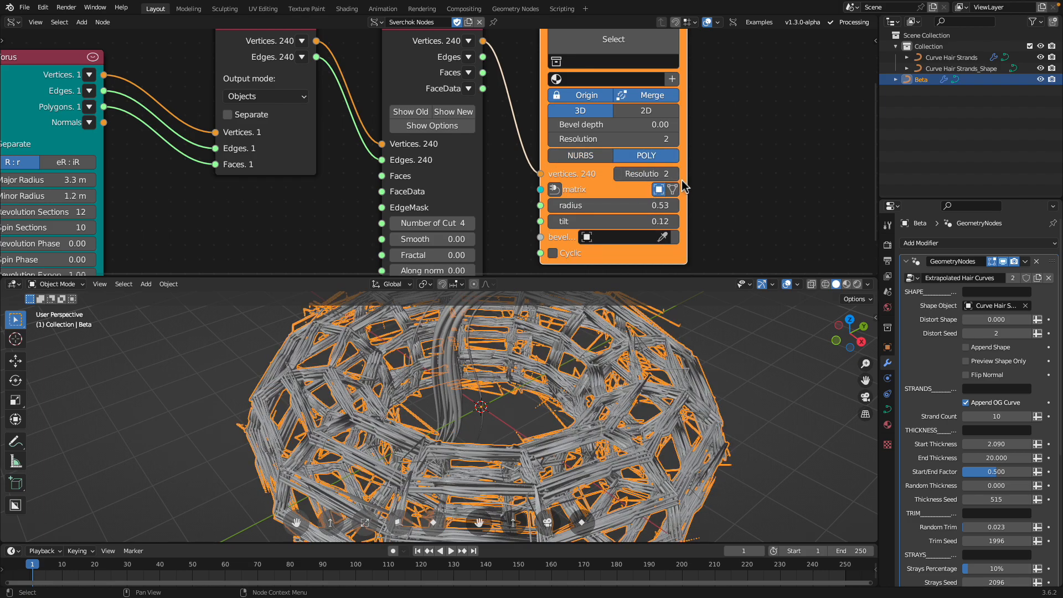
Widen the Polyline Viewer node further, set its radius to 0.74, and save the file.
drag(689, 183, 748, 206)
click(744, 173)
scroll(576, 202, down, 1)
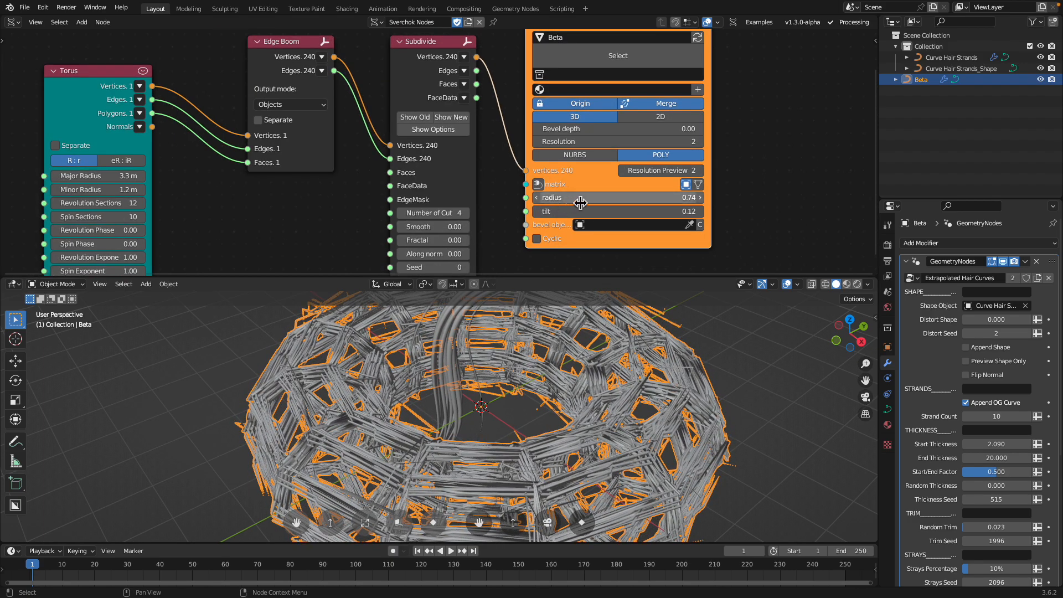
key(ctrl+s)
drag(762, 275, 761, 152)
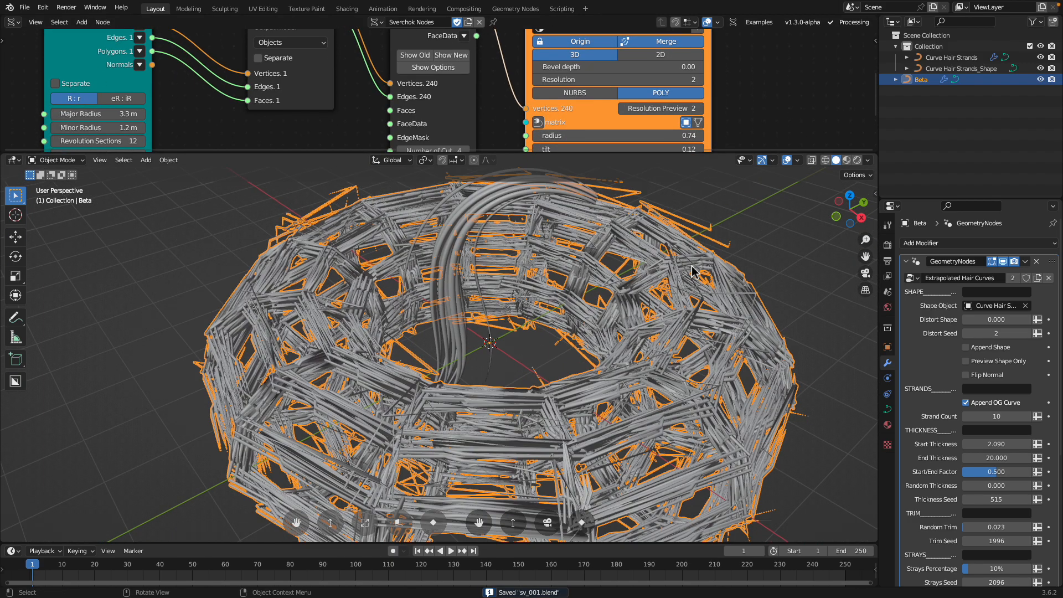
Set the hair modifier's Distort Shape to 0.010 and Distort Seed to 30.
drag(992, 321, 1010, 333)
click(988, 363)
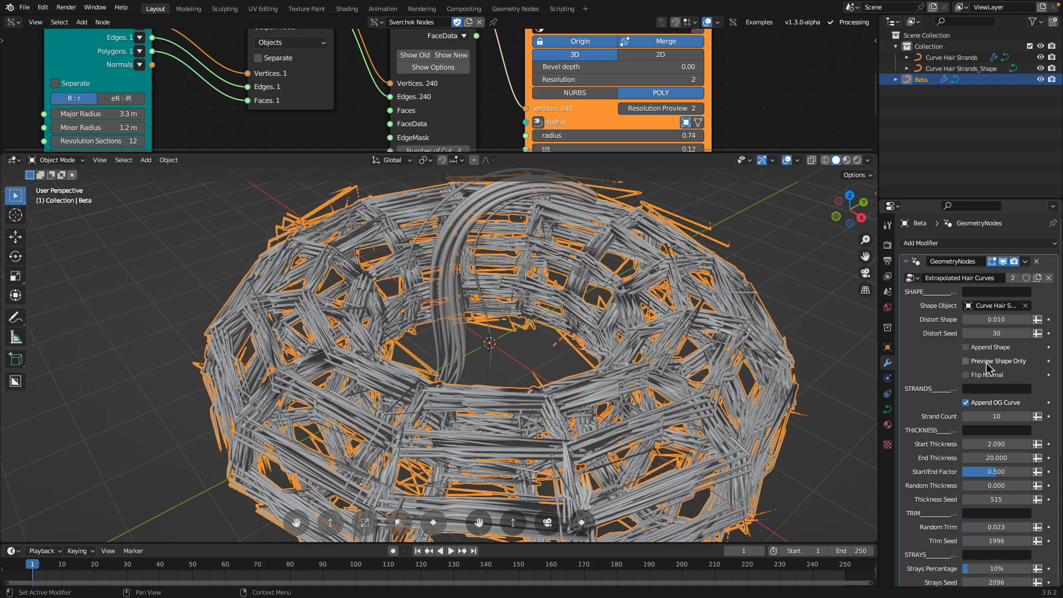
click(967, 361)
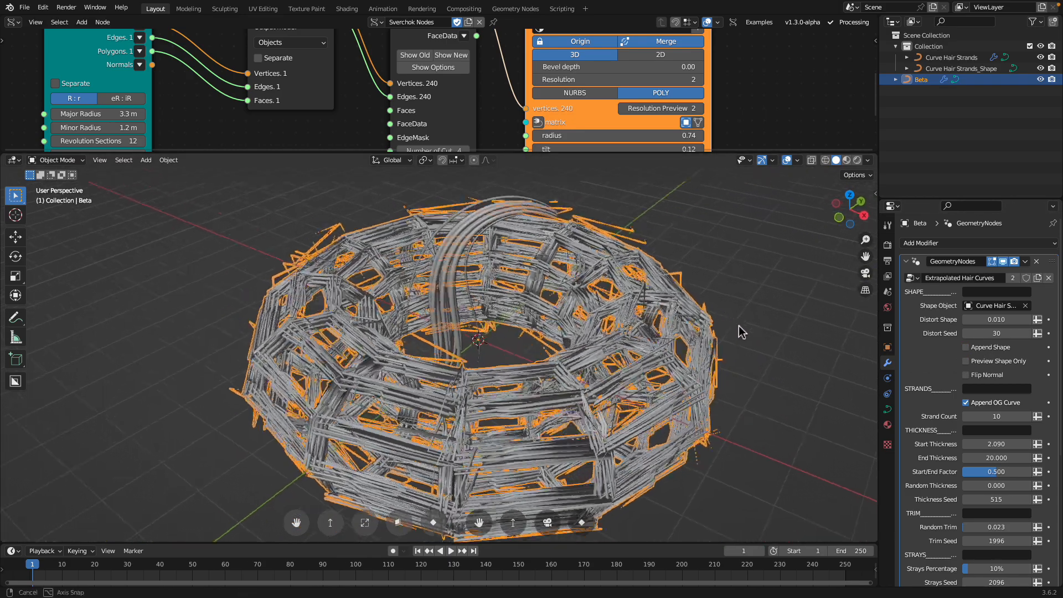
Hide the original Curve Hair Strands object, select the torus curve, and save the file.
click(559, 226)
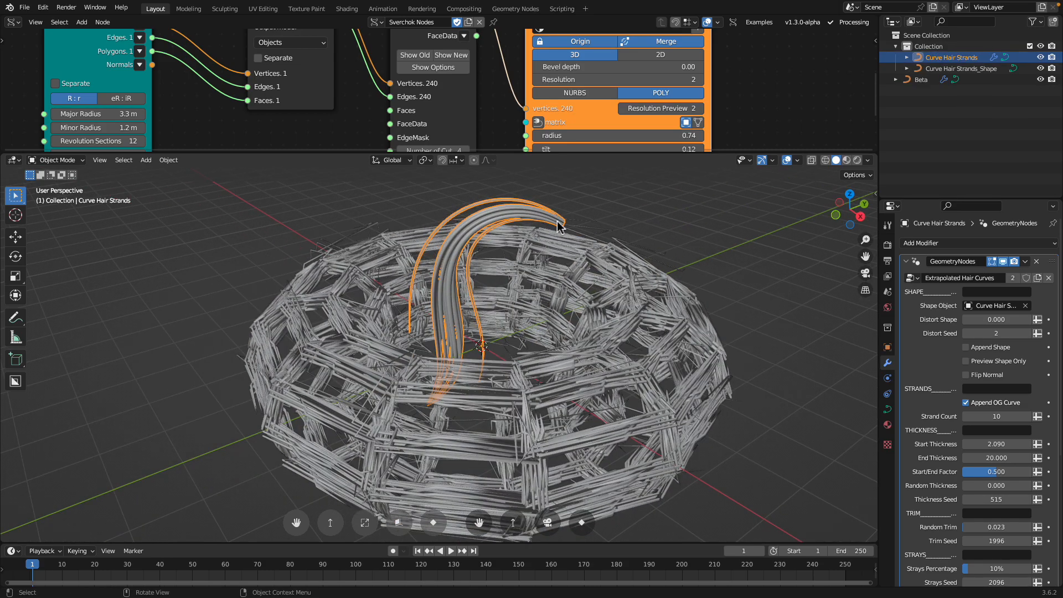
key(h)
middle_drag(560, 227, 637, 276)
click(647, 291)
key(ctrl+s)
middle_drag(609, 376, 524, 400)
middle_drag(573, 427, 553, 393)
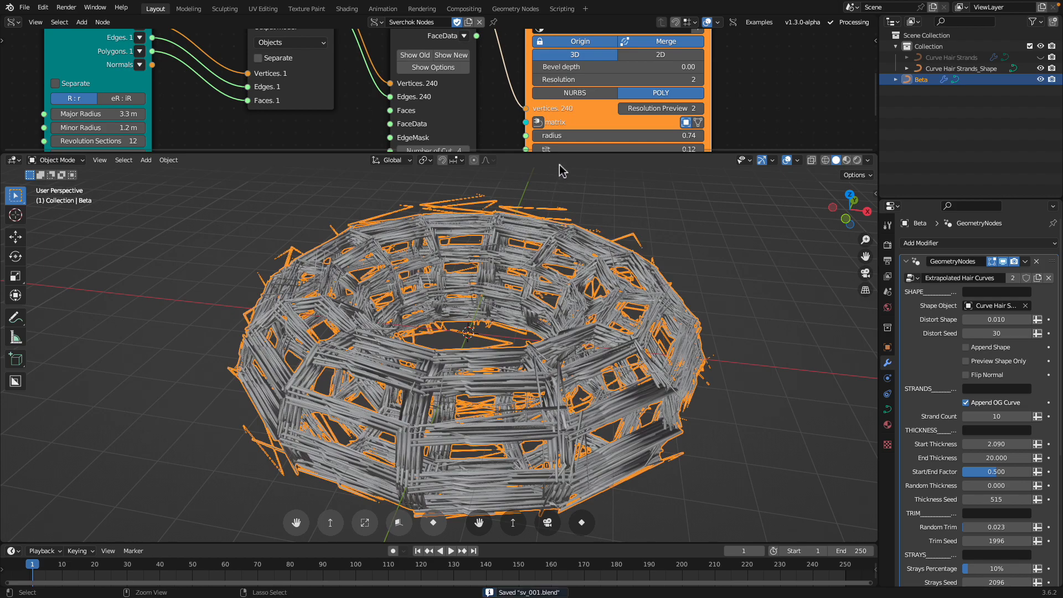
Set the Torus node's revolution sections to 22.
drag(562, 158, 359, 298)
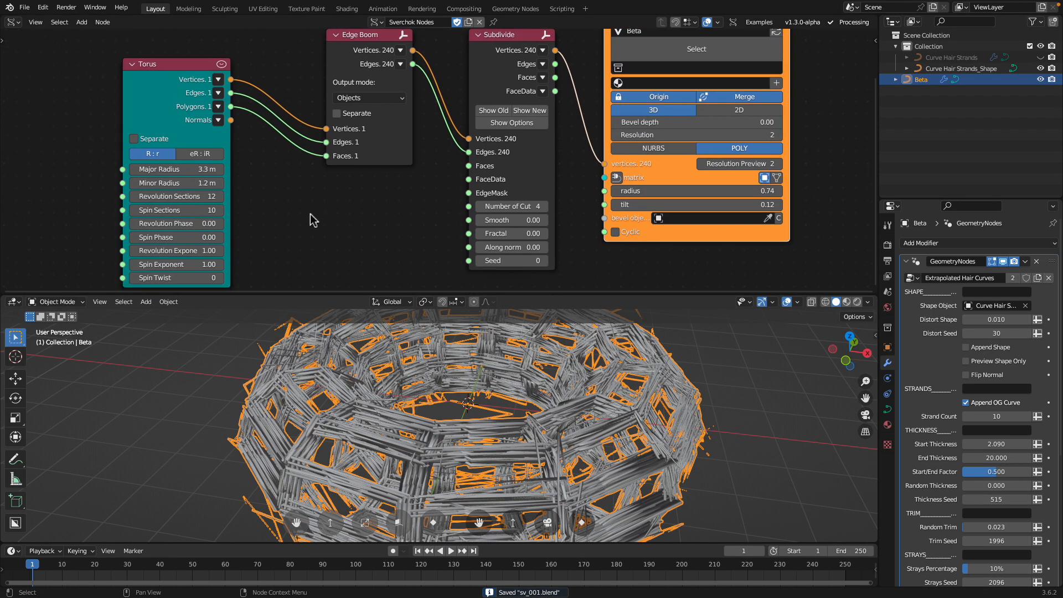
click(221, 196)
click(221, 198)
click(220, 198)
click(220, 198)
click(220, 199)
click(221, 198)
click(220, 199)
click(220, 198)
Set the Torus node's spin sections to 17 and save the file.
click(221, 212)
click(221, 211)
click(221, 212)
click(221, 211)
click(221, 212)
click(221, 211)
click(221, 212)
middle_drag(601, 325, 631, 319)
drag(627, 298, 623, 210)
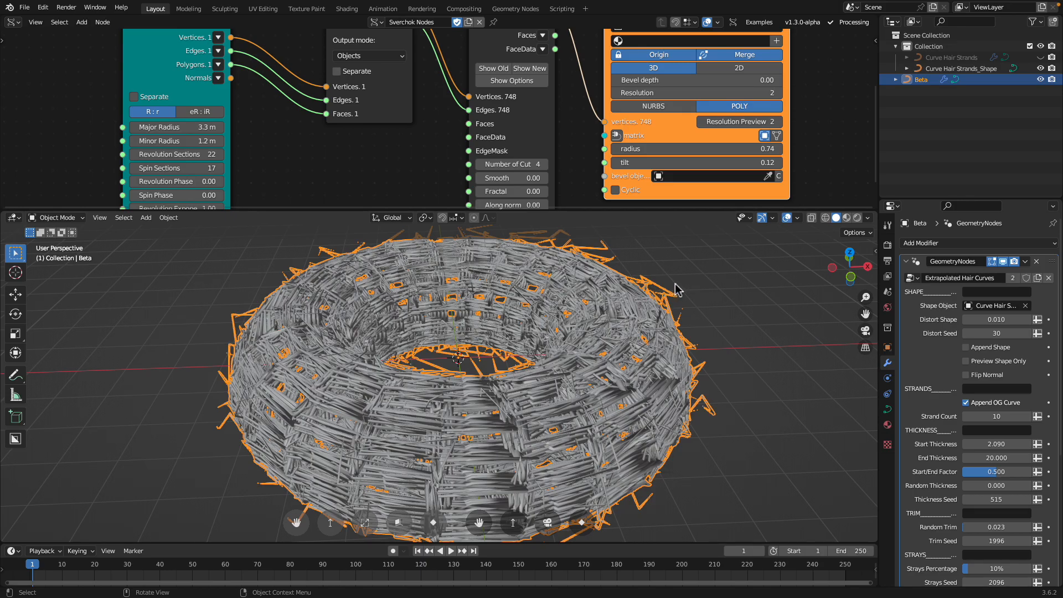
mouse_move(496, 395)
middle_down()
mouse_move(569, 420)
mouse_move(558, 439)
mouse_move(494, 399)
middle_up()
click(520, 390)
middle_drag(491, 450, 448, 354)
key(ctrl+s)
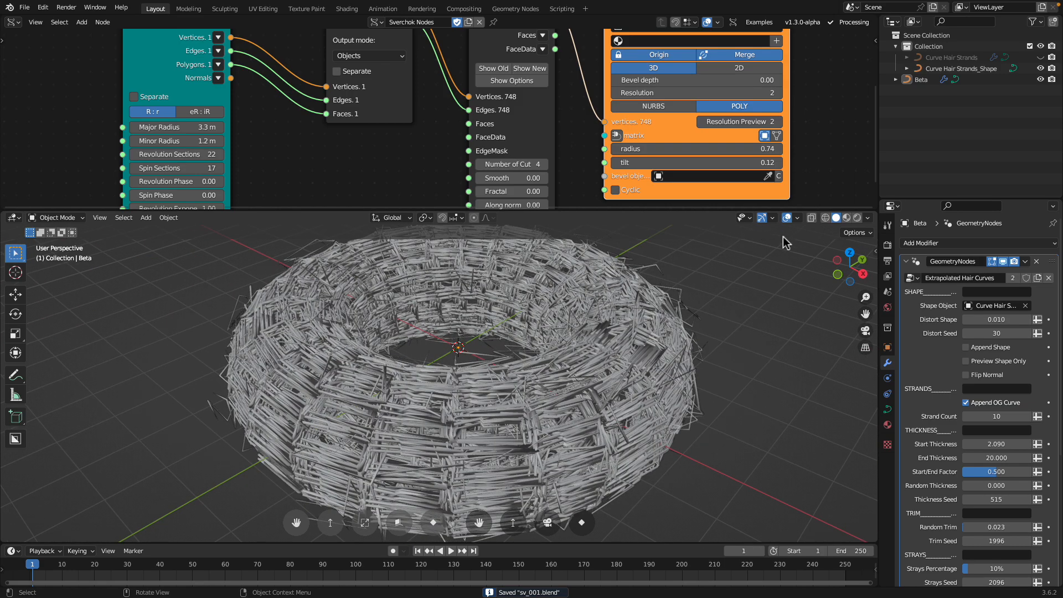
Set the render engine to Cycles and switch the viewport to rendered shading.
click(888, 246)
click(988, 244)
click(975, 279)
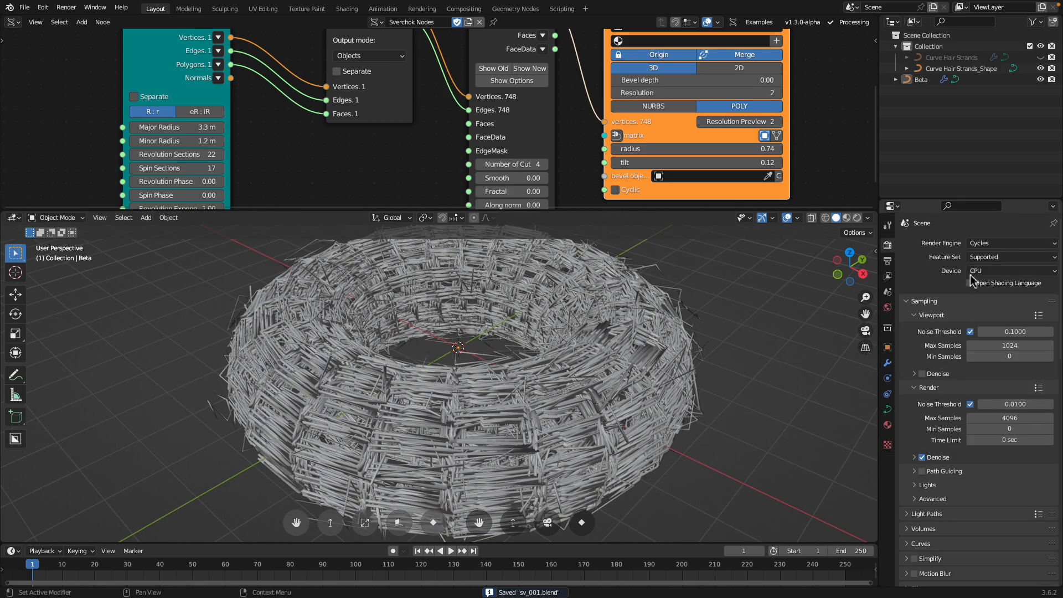
click(858, 218)
Add a Sun light to the scene and reorient it to light the torus.
key(shift+a)
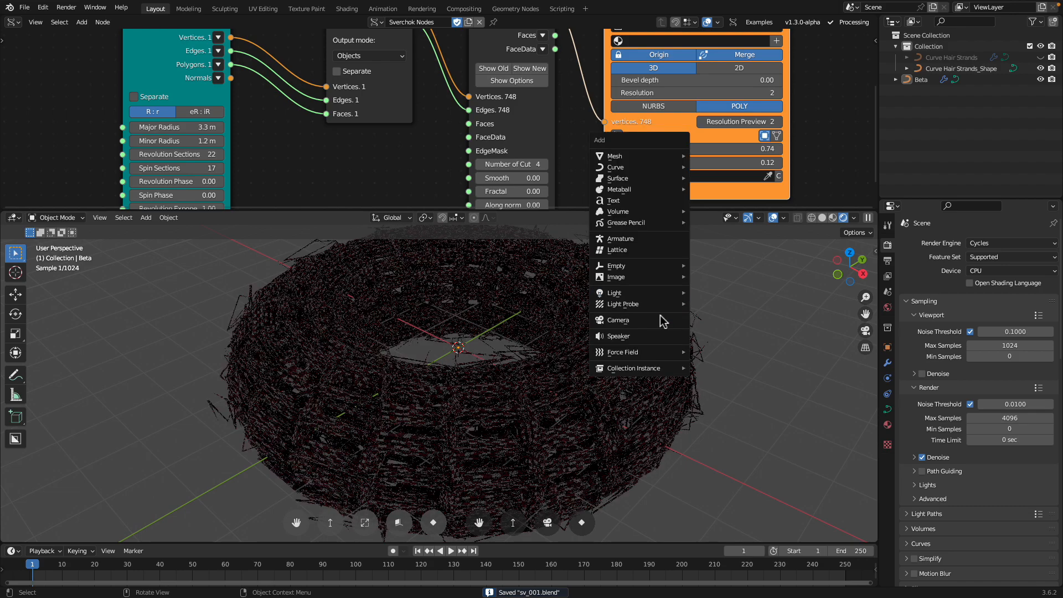
click(712, 301)
key(g)
click(572, 362)
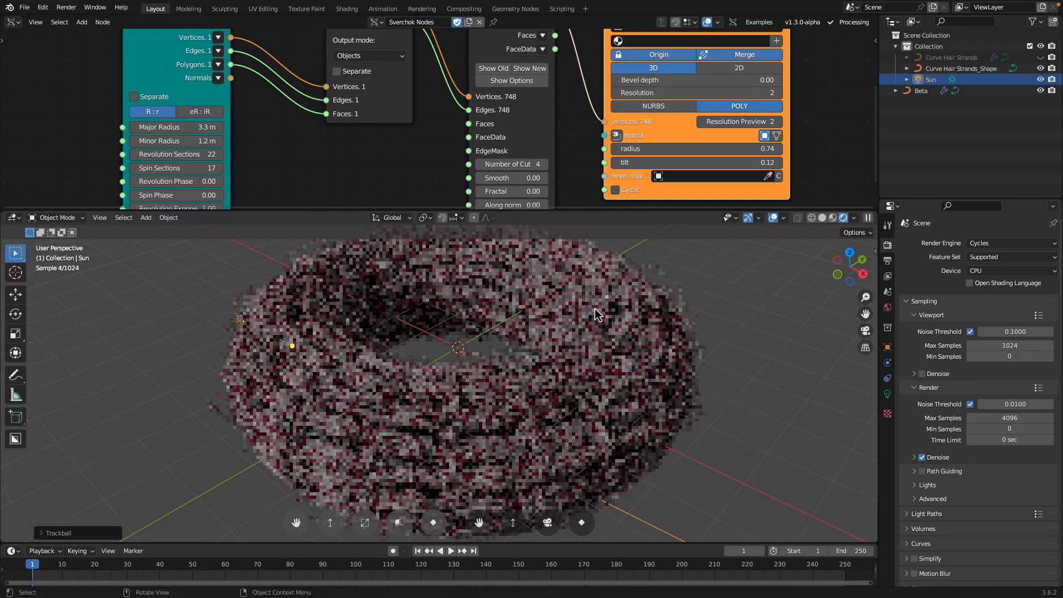
click(642, 271)
Enlarge the 3D viewport, return it to solid shading, and select the torus curve.
drag(669, 213, 670, 125)
click(705, 209)
mouse_move(689, 286)
middle_down()
mouse_move(730, 283)
mouse_move(685, 357)
mouse_move(655, 361)
middle_up()
scroll(697, 294, up, 2)
click(823, 129)
click(738, 273)
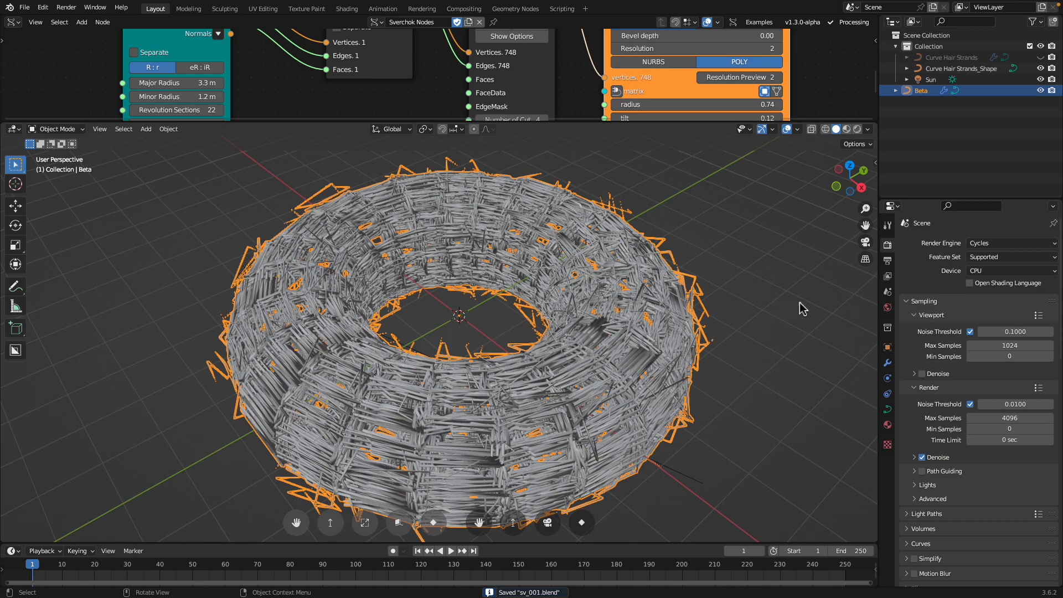
Try the Polyline Viewer's Cyclic option on the torus curves and turn it off again.
click(888, 360)
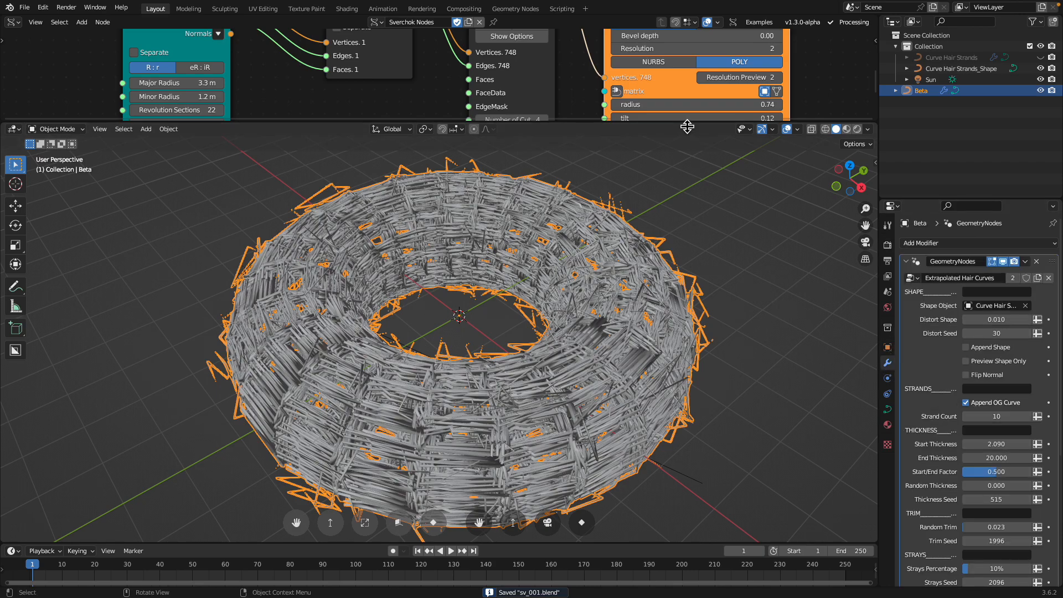
drag(687, 127, 687, 215)
middle_drag(676, 181, 593, 148)
click(553, 157)
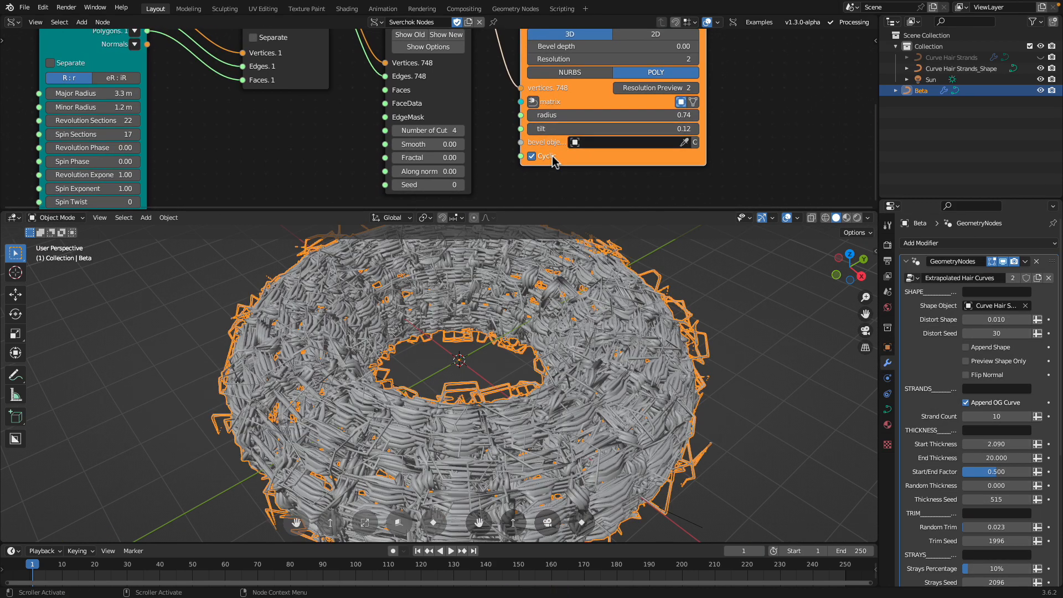
click(552, 156)
Save the file and set the Polyline Viewer's spline type to NURBS.
middle_drag(625, 95, 619, 111)
key(ctrl+s)
click(589, 91)
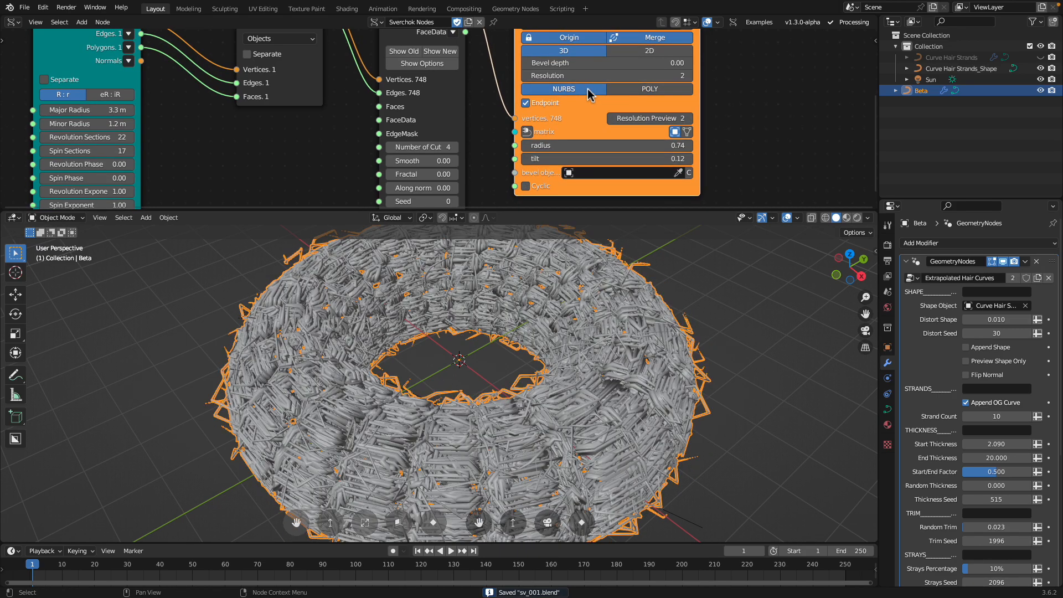
click(747, 299)
Try the NURBS curves without Endpoint, inspect the torus, and enable Endpoint again on the Polyline Viewer.
middle_drag(748, 299, 662, 368)
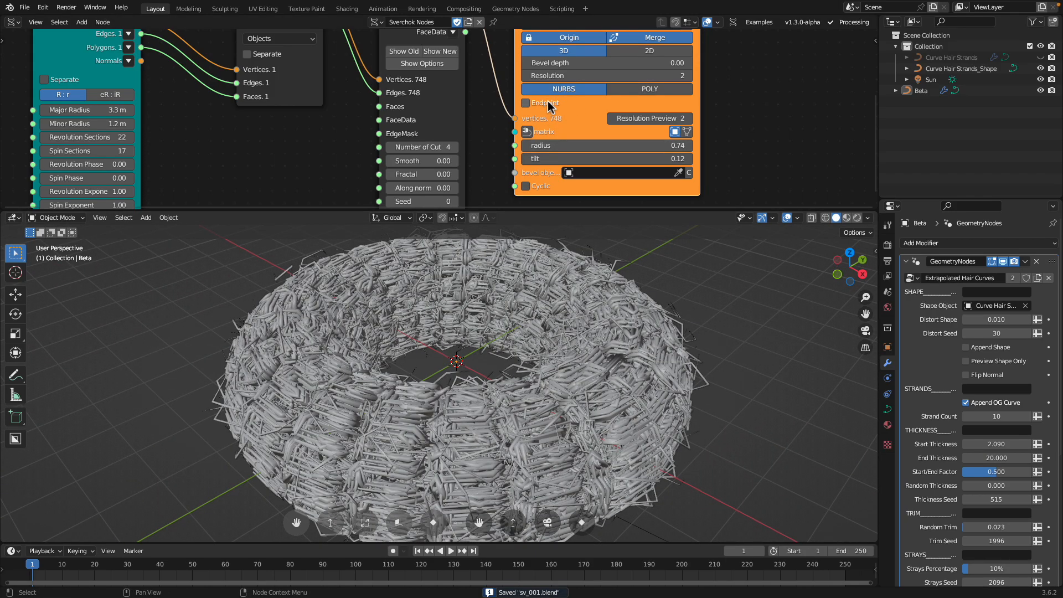
mouse_move(576, 355)
middle_down()
mouse_move(582, 393)
mouse_move(565, 356)
middle_up()
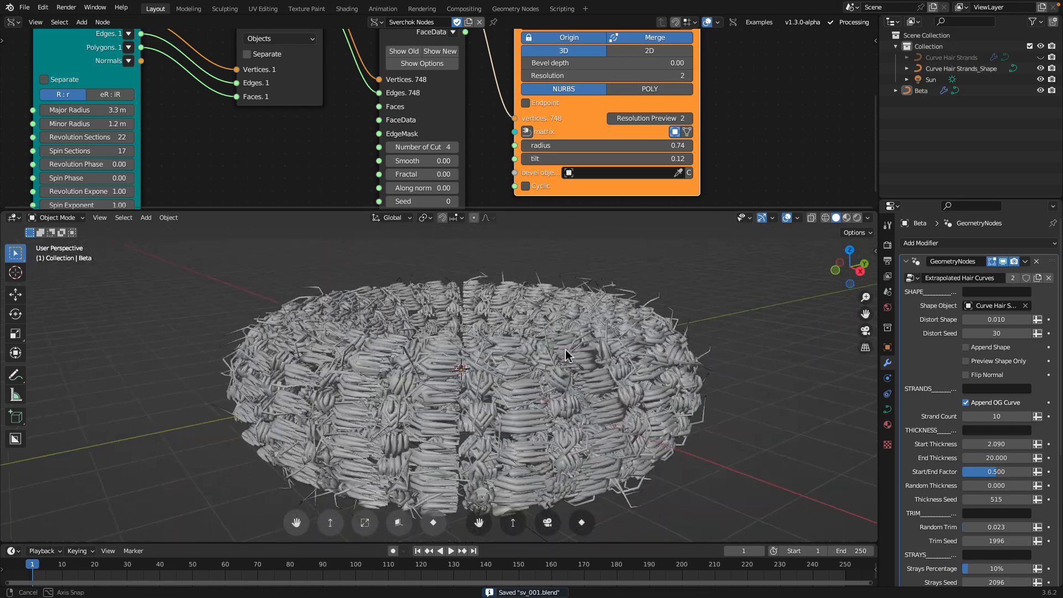
middle_drag(614, 317, 561, 379)
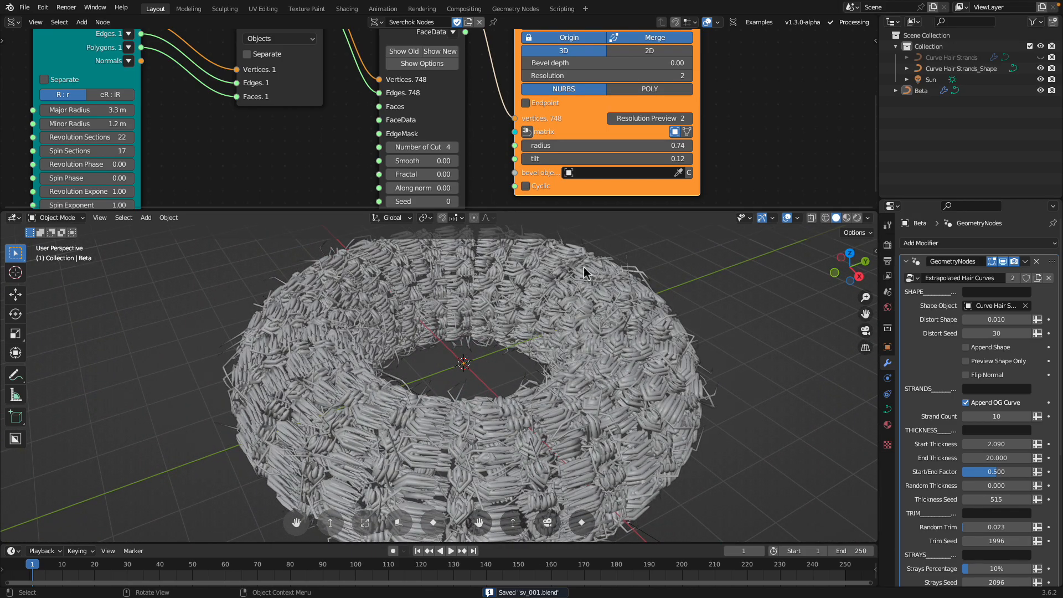
click(525, 103)
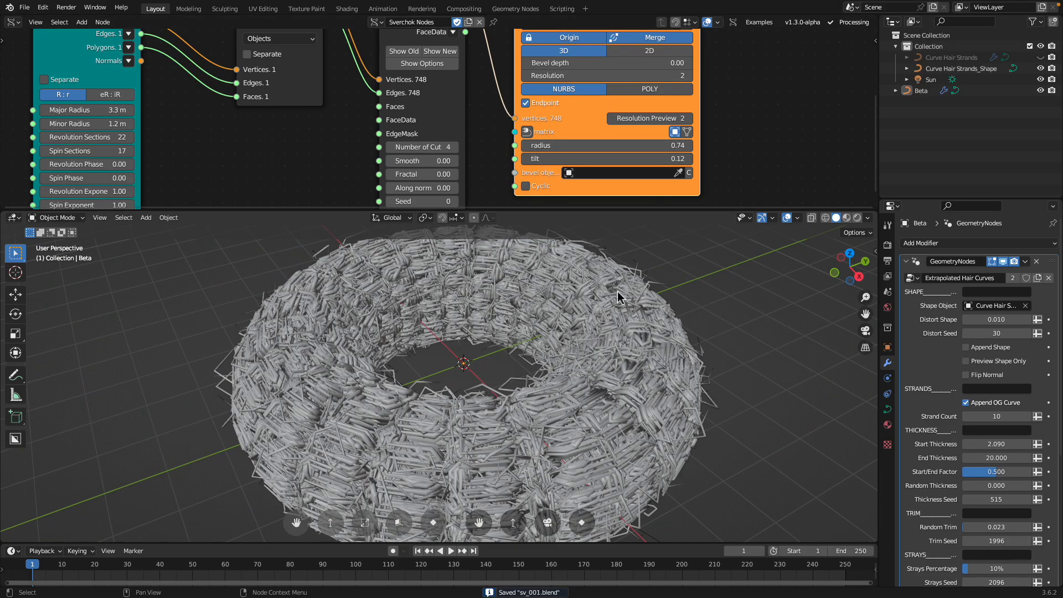
Set the hair modifier's Start Thickness to 1.540, End Thickness 18.980, Start/End Factor 0.484, Random Thickness 0.496, and Random Trim 0.031.
click(653, 341)
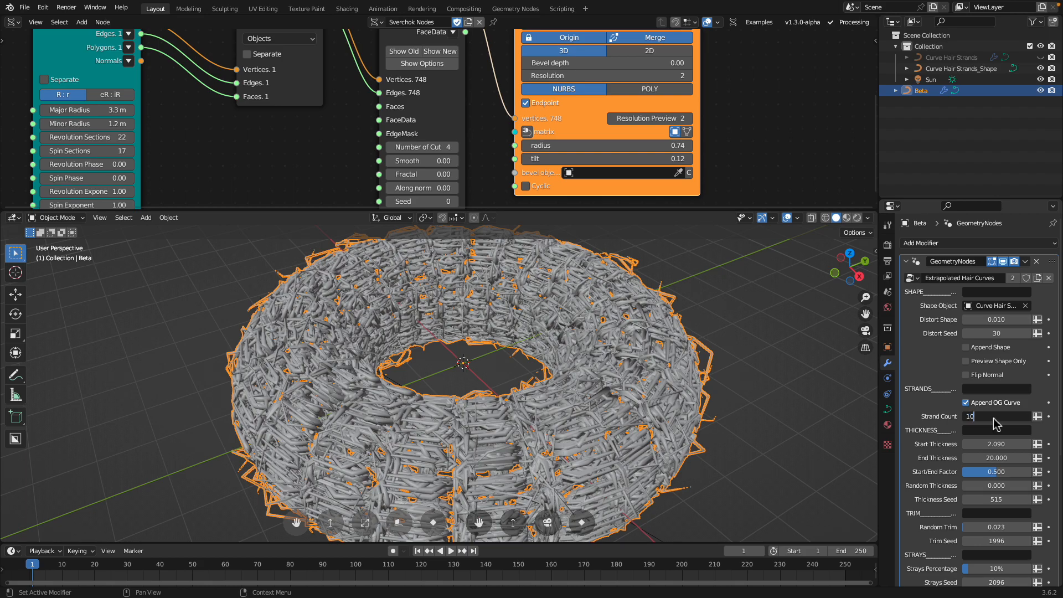
drag(729, 211, 730, 133)
key(ctrl+s)
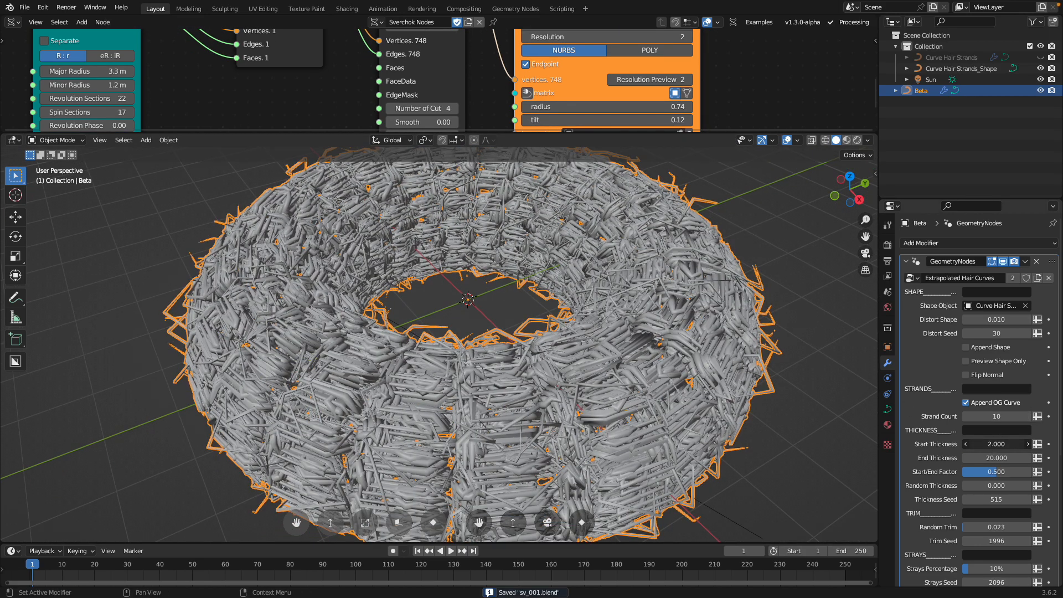
drag(991, 455, 1029, 472)
mouse_move(1007, 471)
mouse_down()
mouse_move(995, 472)
mouse_move(1021, 486)
mouse_up()
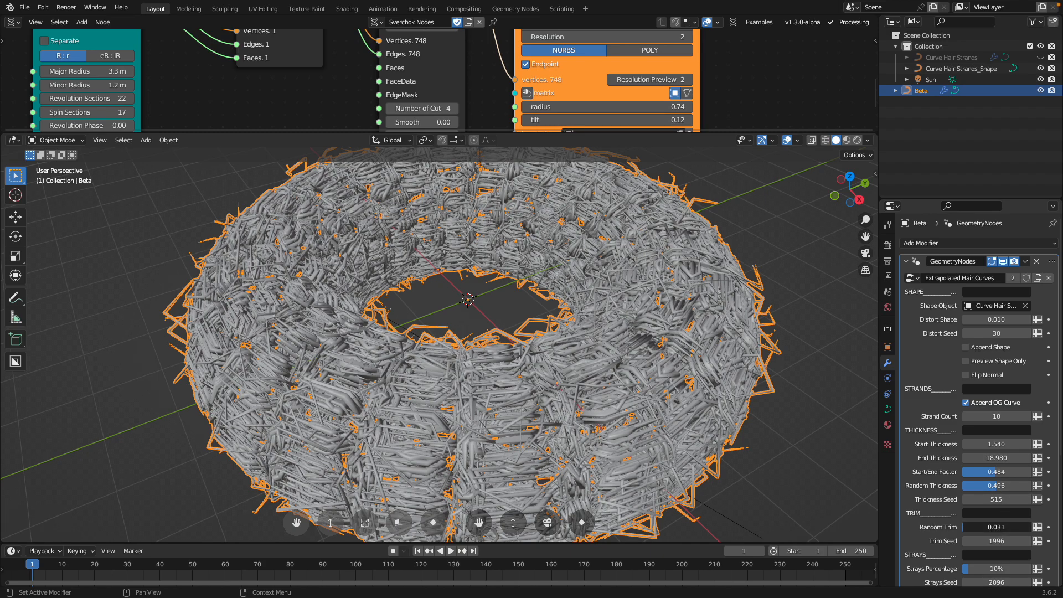
Save the file, deselect the torus curve, and preview it in rendered shading.
key(ctrl+s)
click(826, 198)
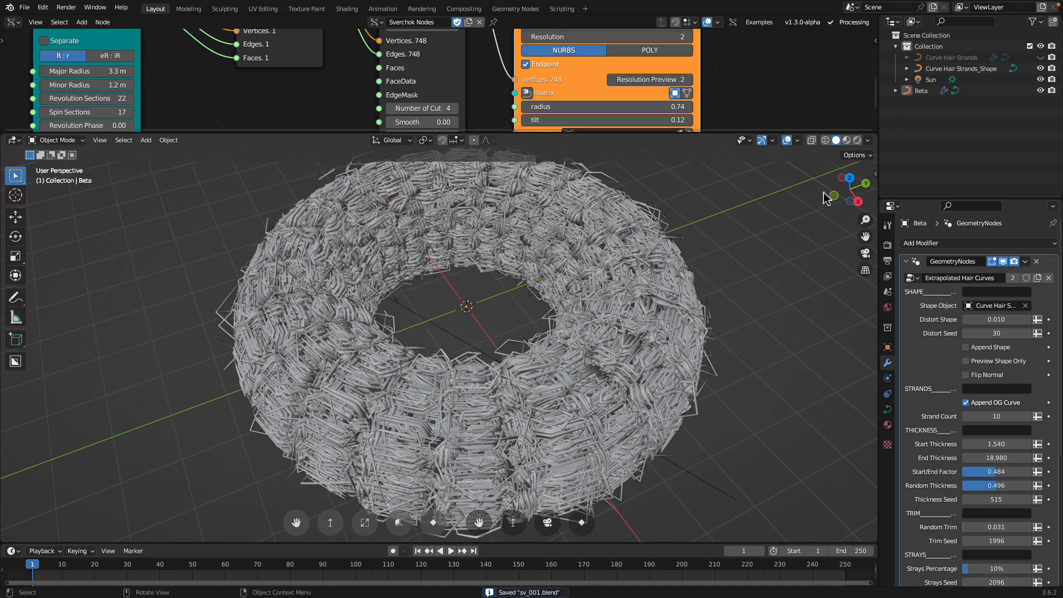
click(857, 141)
key(ctrl+s)
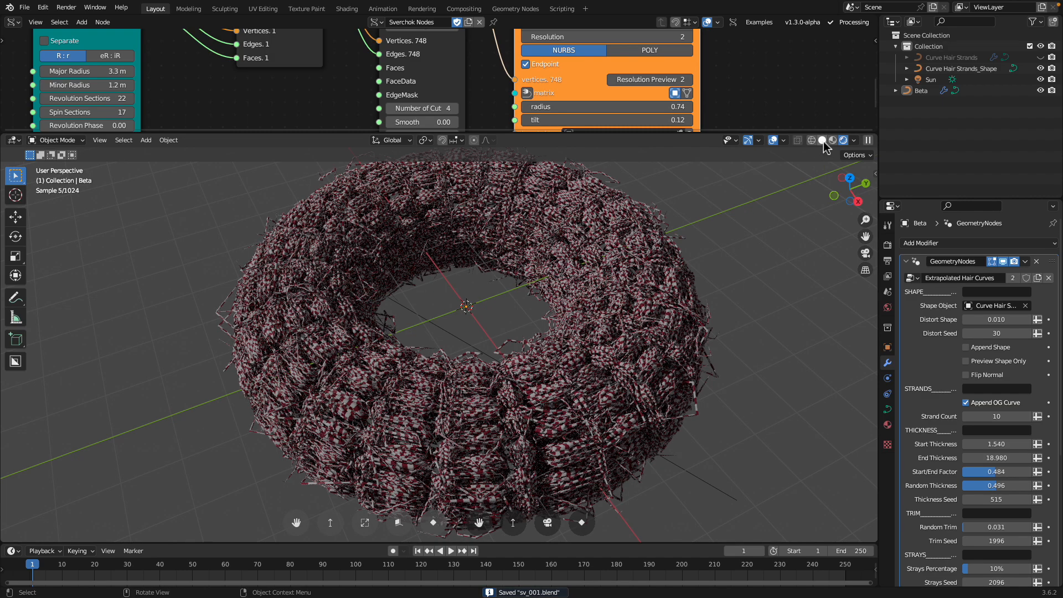
Switch the node area to an enlarged Shader Editor and assign the Curve Hair Strands material to the Beta curve.
click(13, 23)
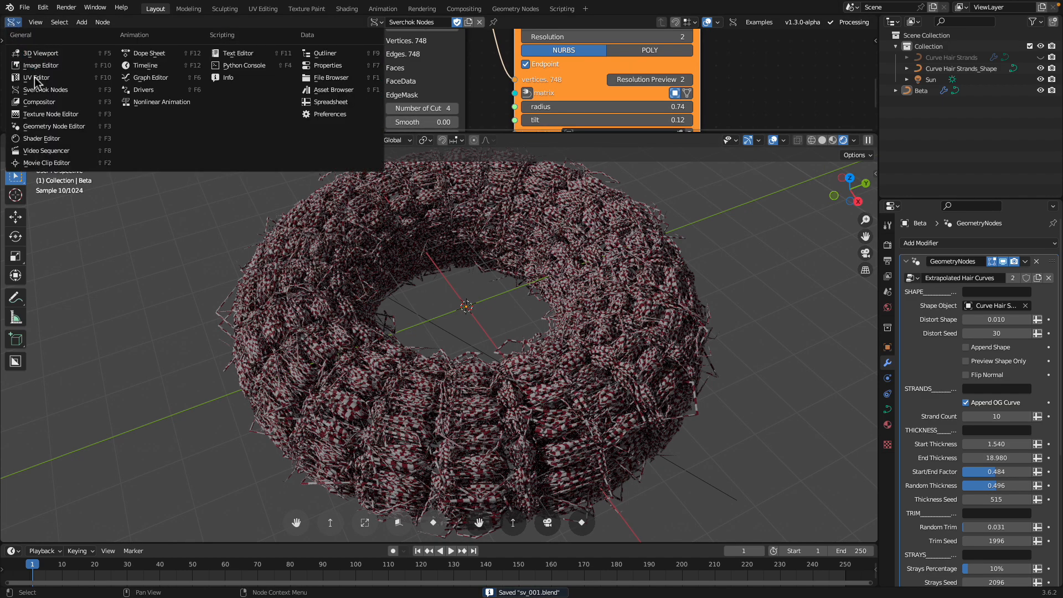
click(60, 140)
drag(290, 135, 292, 190)
click(415, 22)
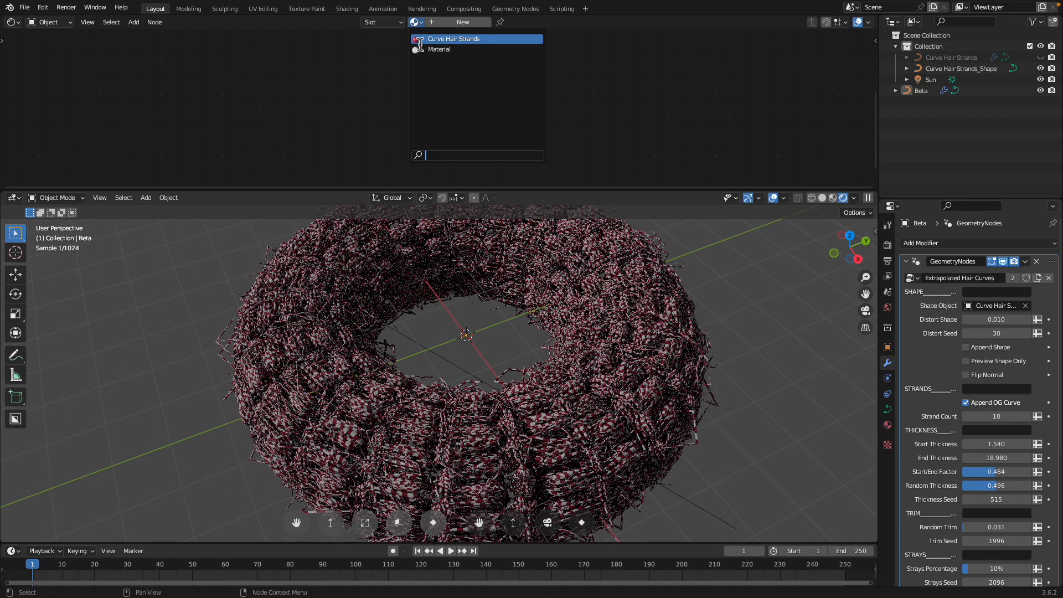
click(443, 39)
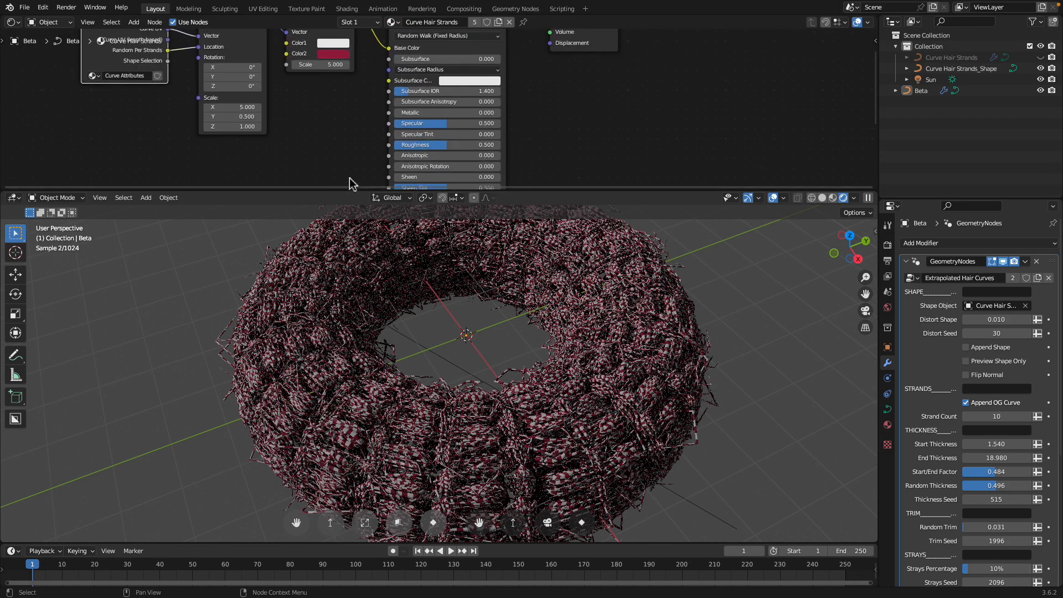
drag(350, 191, 350, 262)
middle_drag(280, 178, 325, 250)
scroll(139, 121, up, 2)
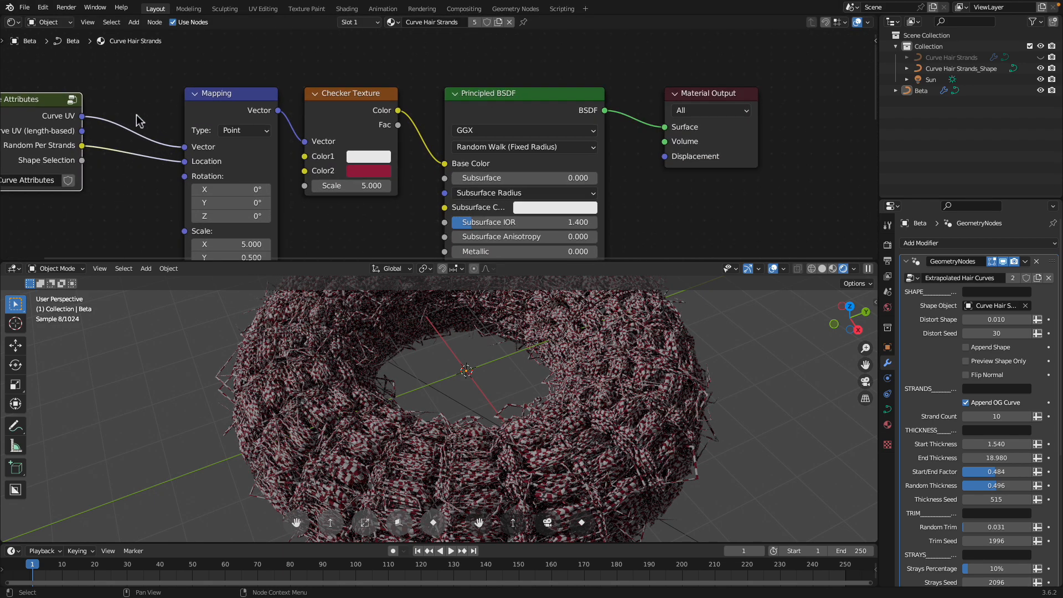
middle_drag(86, 119, 122, 115)
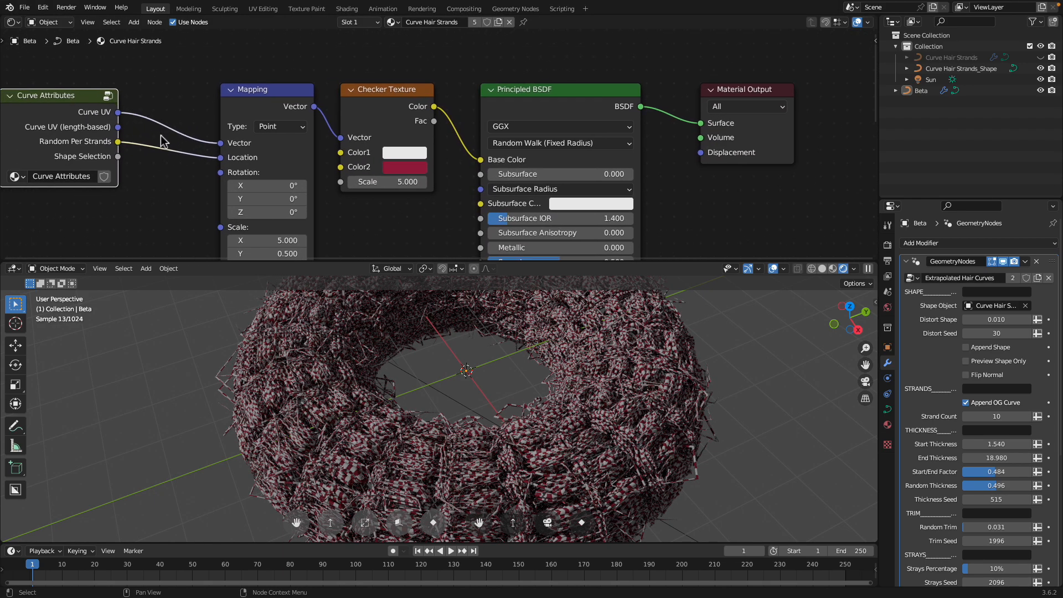
Move the Mapping and Checker Texture nodes aside and add an unconnected Color Ramp node above them.
drag(265, 98, 231, 112)
drag(375, 106, 325, 135)
key(shift+a)
click(322, 122)
text(co)
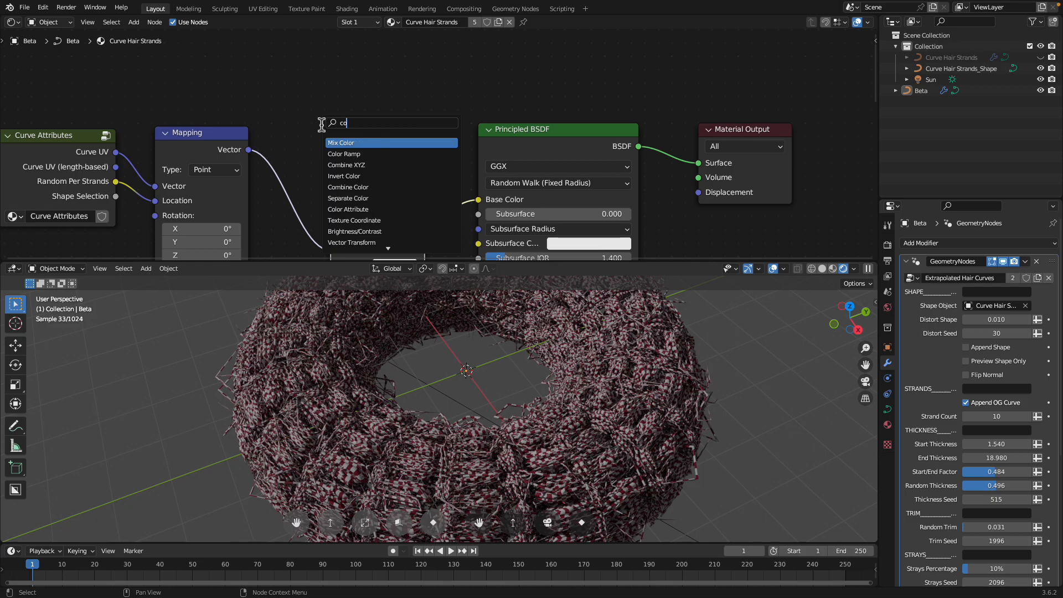
text(lor)
key(Down)
key(Return)
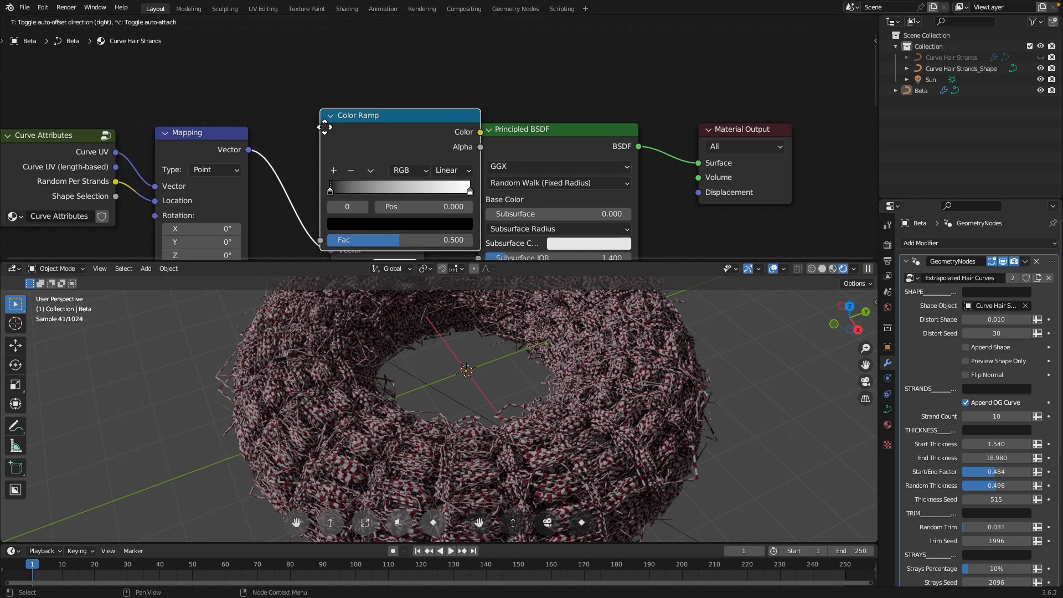
click(285, 50)
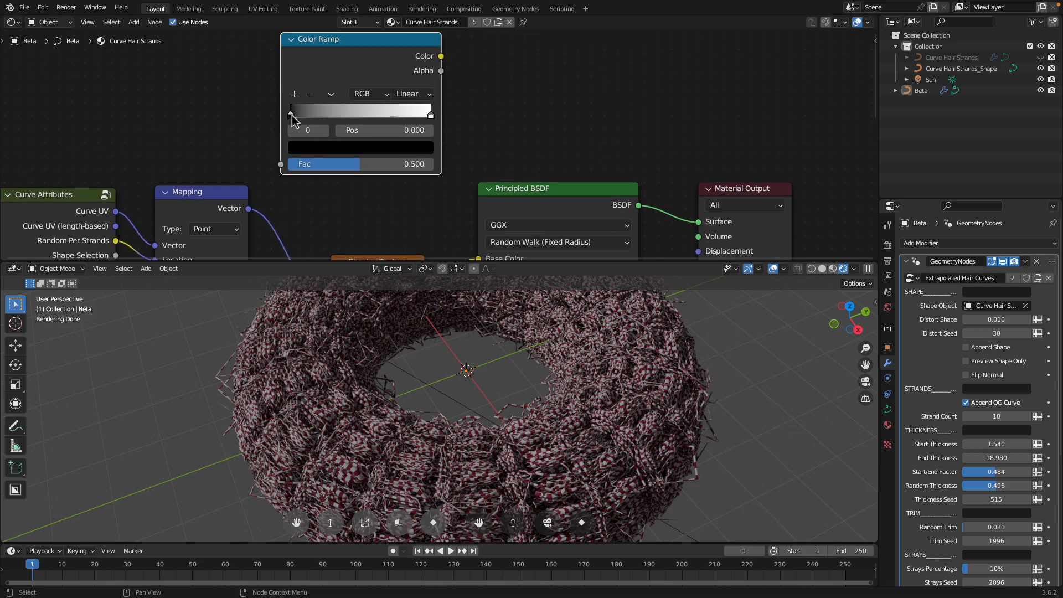
Colour the Color Ramp's first stop bright red and its last stop blue, with the last stop at position 0.973.
click(313, 147)
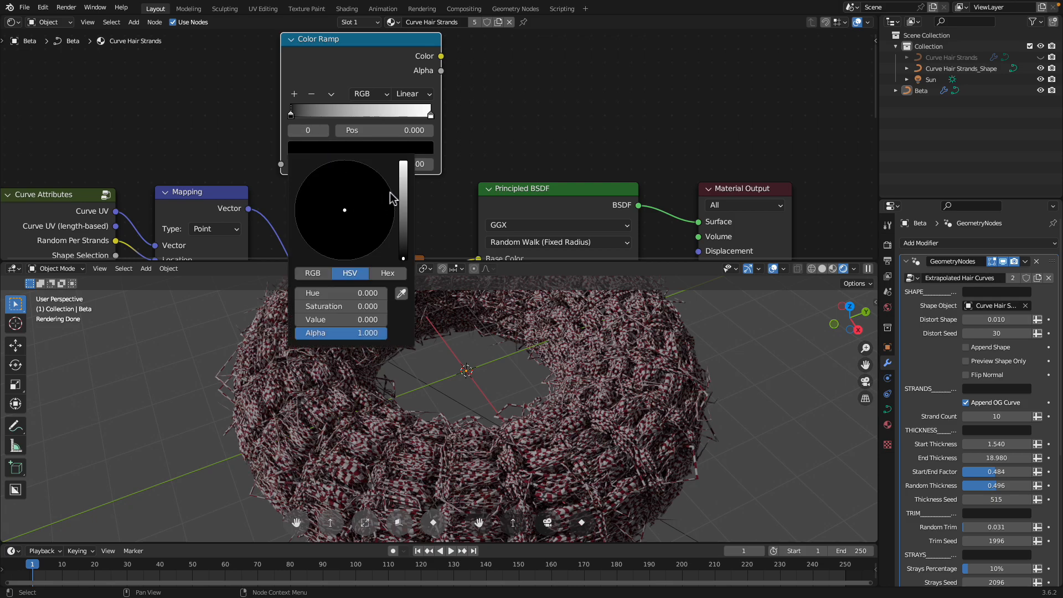
drag(402, 194, 403, 162)
drag(366, 206, 393, 211)
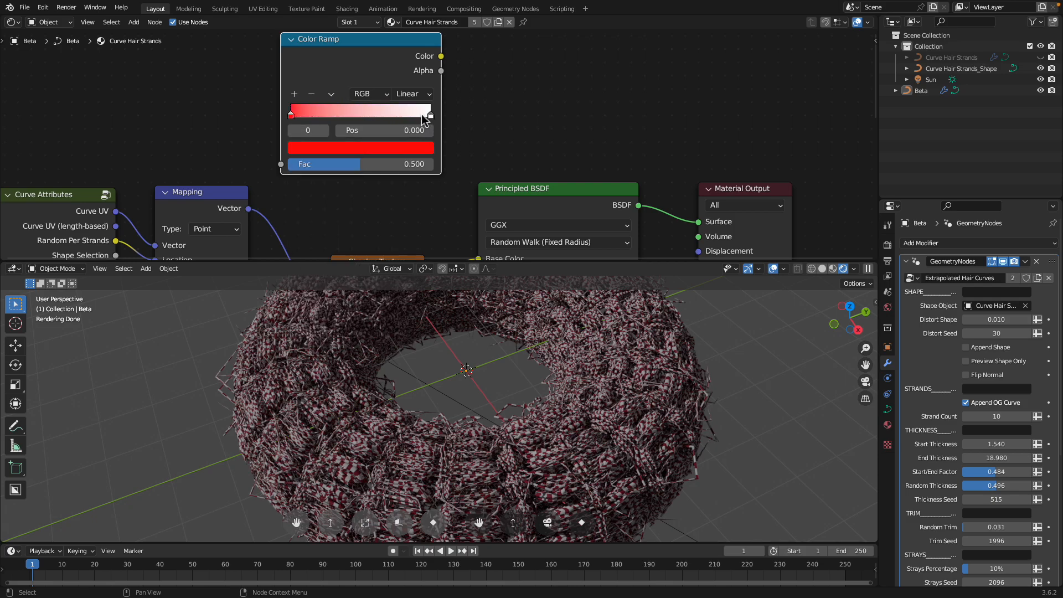
drag(430, 114, 414, 117)
click(416, 147)
click(373, 190)
Set the Color Ramp to HSV colour mode with Clockwise interpolation.
click(412, 94)
click(369, 94)
click(372, 125)
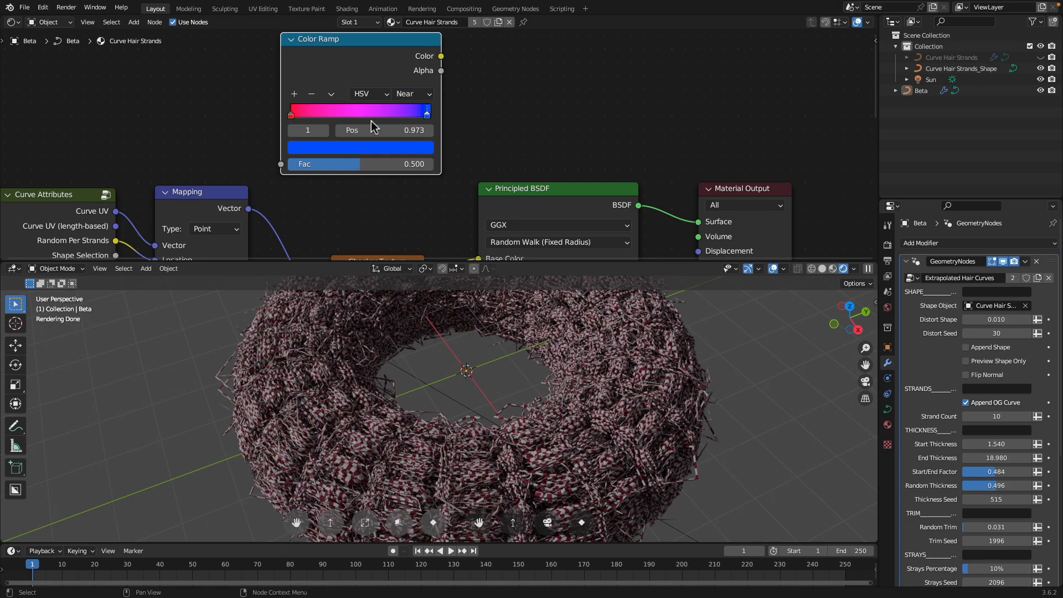
click(414, 94)
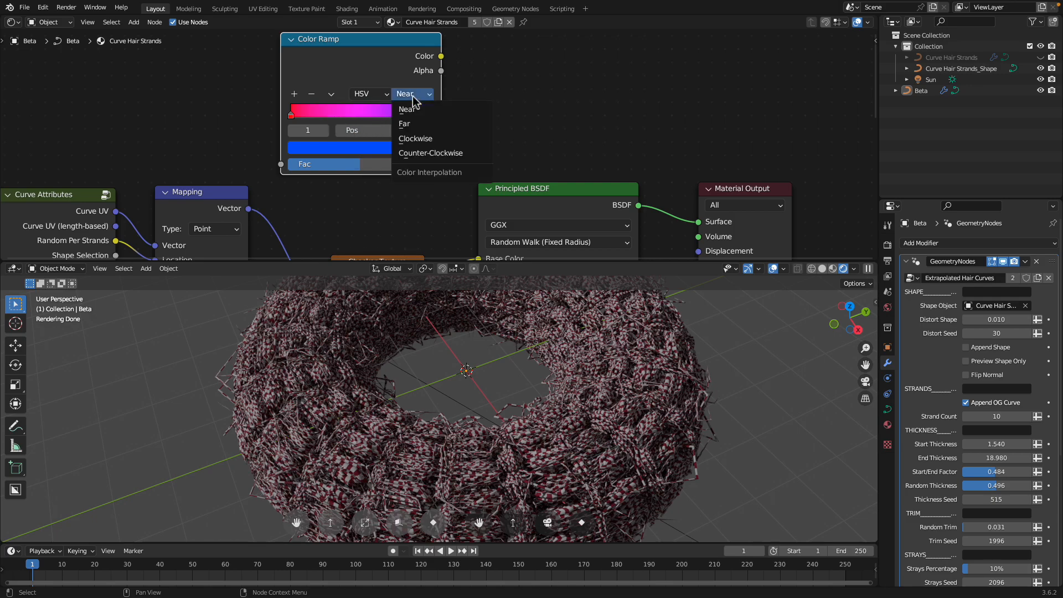
click(416, 135)
Connect Curve UV (length-based) to the Color Ramp's Fac, and the ramp's Color to the Principled BSDF's Base Color.
scroll(411, 133, down, 1)
middle_drag(412, 133, 403, 68)
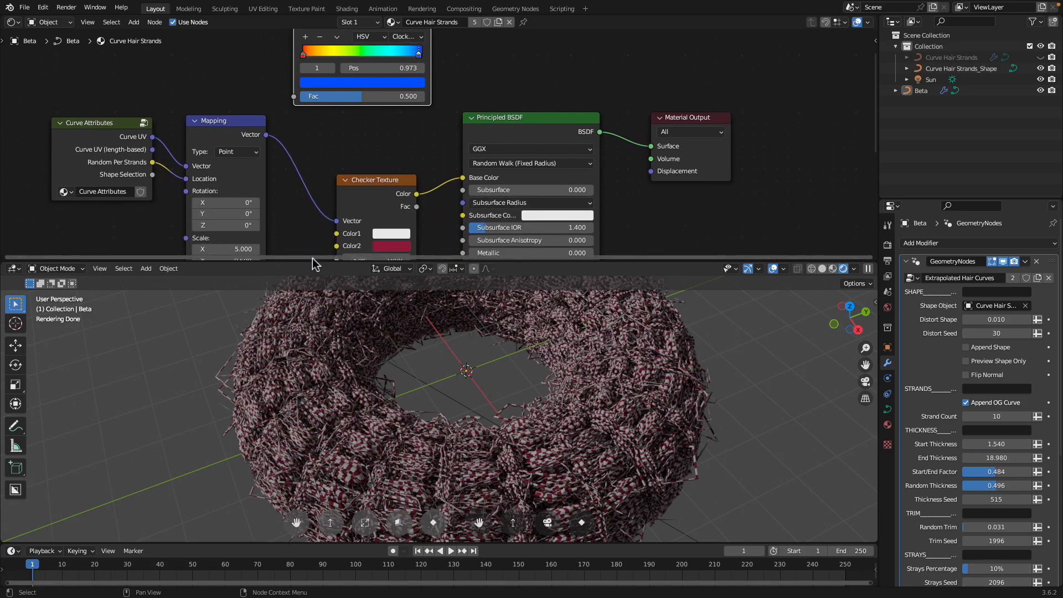
drag(314, 261, 315, 283)
middle_drag(184, 137, 189, 197)
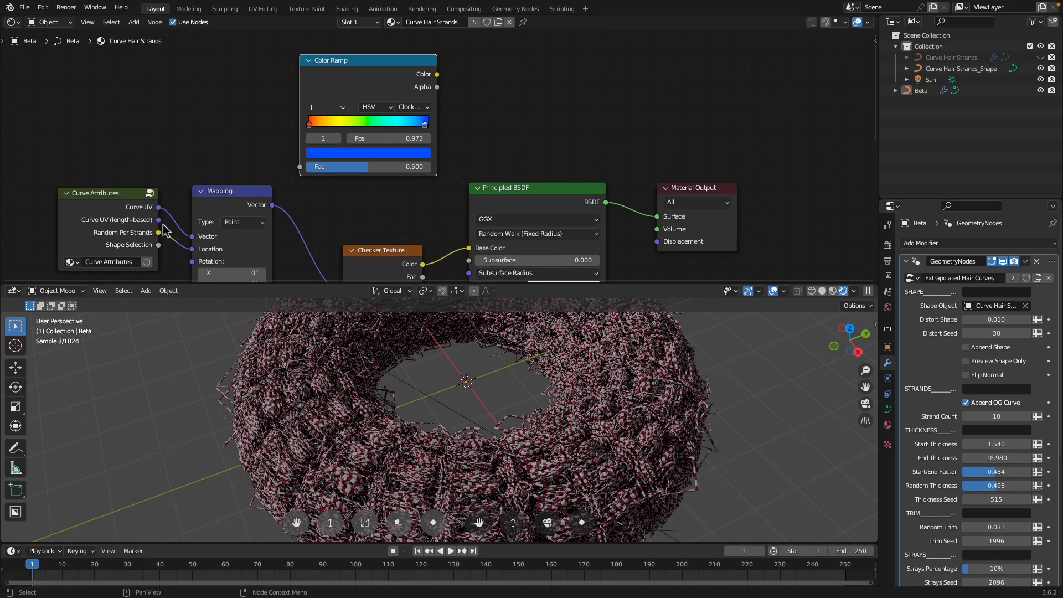
drag(160, 220, 213, 172)
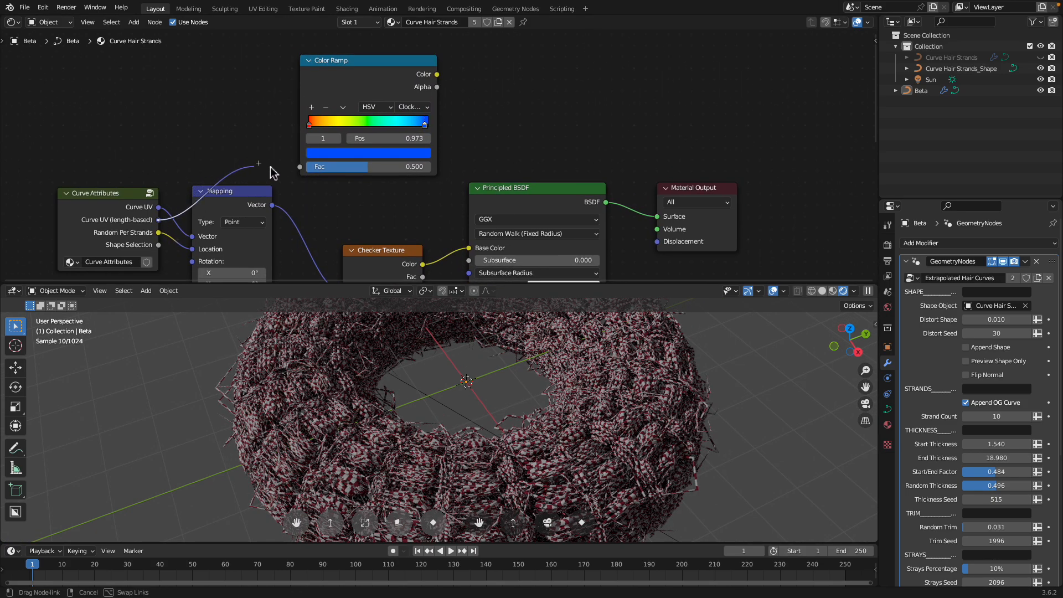
drag(303, 171, 299, 167)
middle_drag(189, 184, 181, 178)
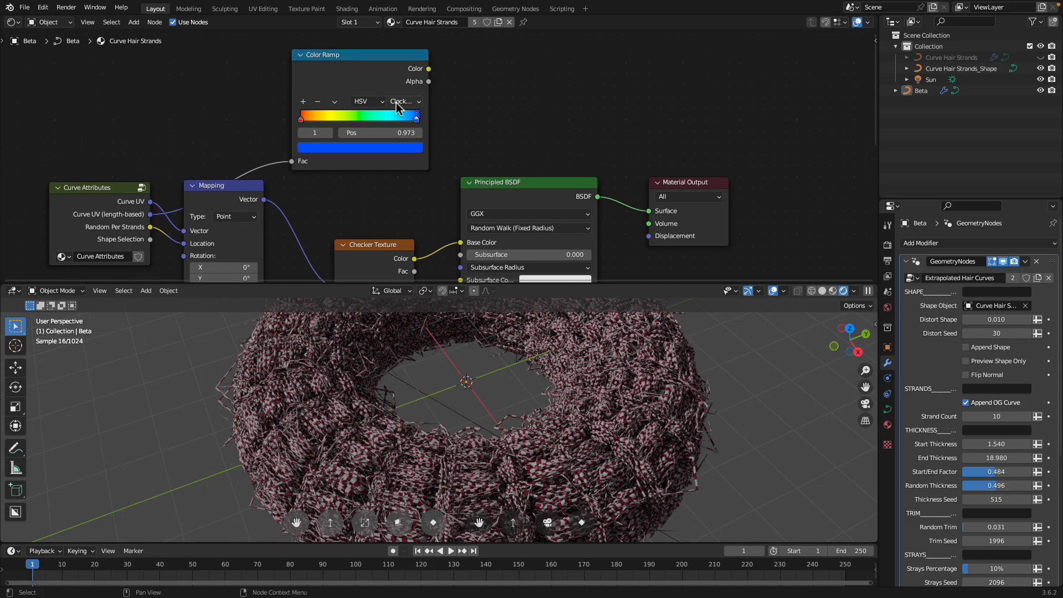
drag(463, 244, 461, 242)
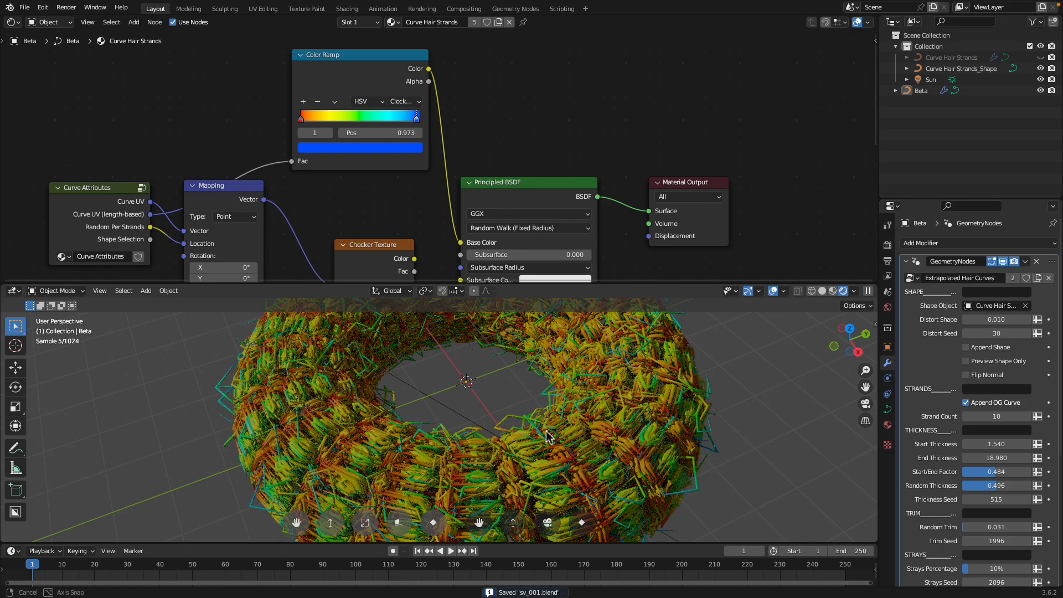
Try Curve UV as the Color Ramp's factor on the rendered torus, and reconnect Curve UV (length-based).
drag(550, 283, 550, 197)
mouse_move(570, 351)
middle_down()
mouse_move(581, 349)
mouse_move(551, 353)
middle_up()
drag(439, 198, 435, 175)
middle_drag(265, 156, 271, 108)
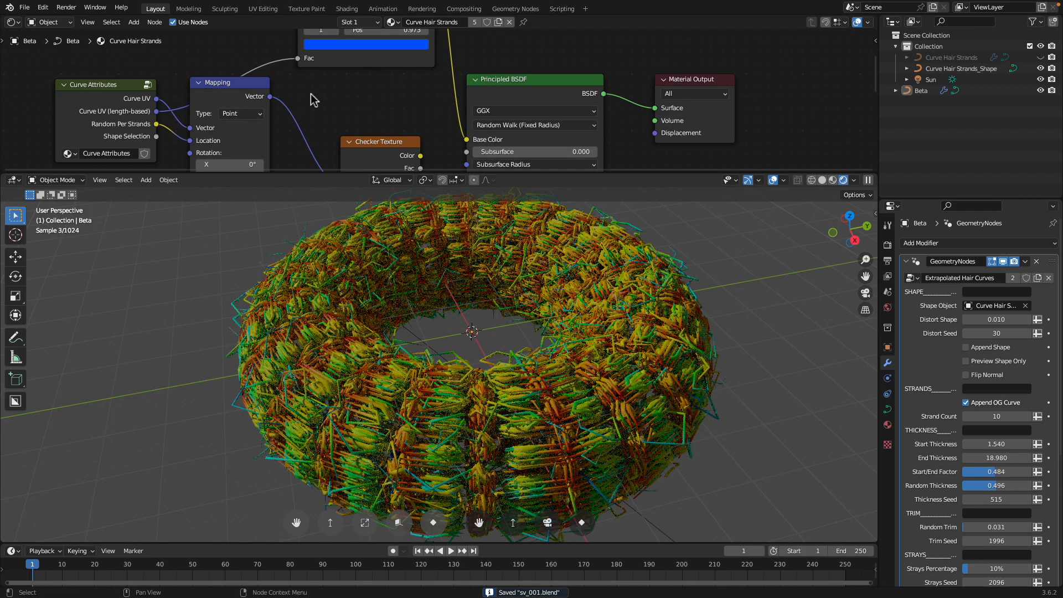
drag(130, 87, 105, 103)
drag(128, 107, 172, 114)
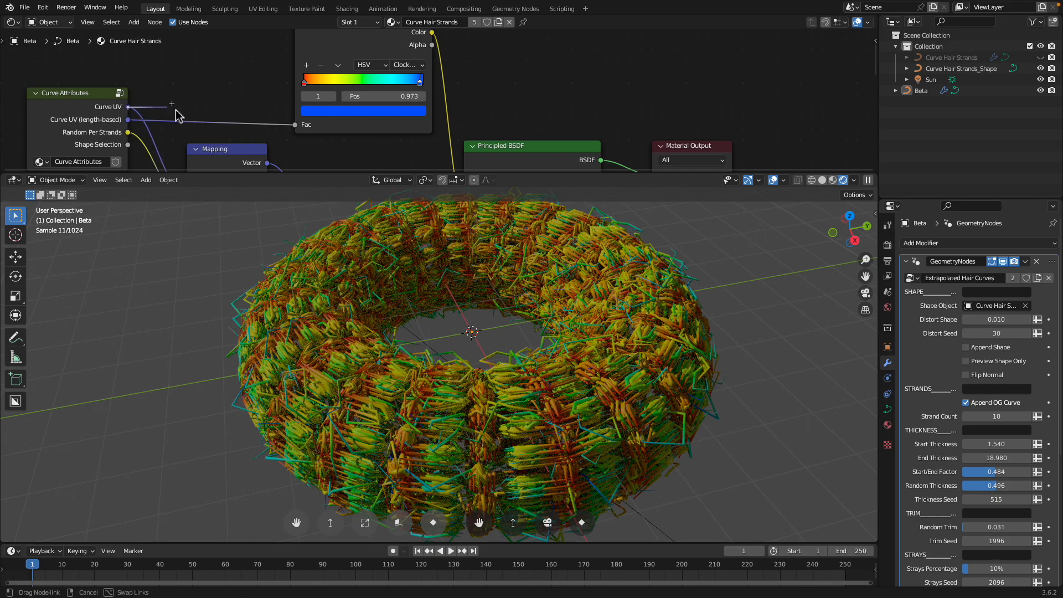
drag(300, 136, 297, 127)
drag(128, 121, 297, 126)
Save the file, try Random Per Strands as the Color Ramp's factor, and return to Curve UV (length-based).
key(ctrl+s)
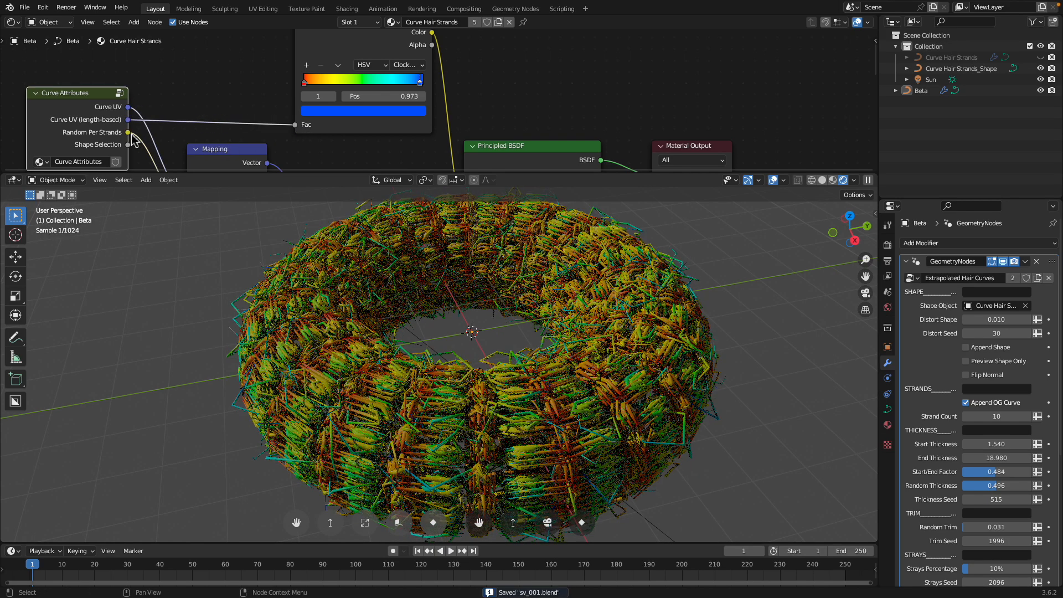
drag(128, 132, 293, 130)
drag(128, 120, 294, 129)
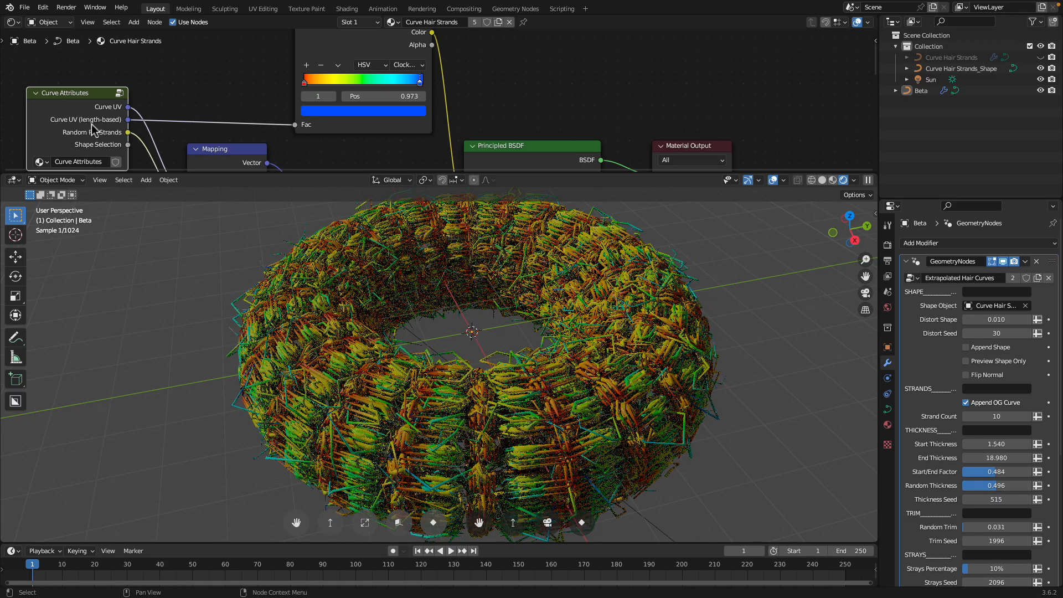
Hide the viewport overlays and gizmos, and enable Denoise for Cycles viewport sampling.
middle_drag(479, 382, 503, 399)
key(ctrl+s)
scroll(503, 406, up, 2)
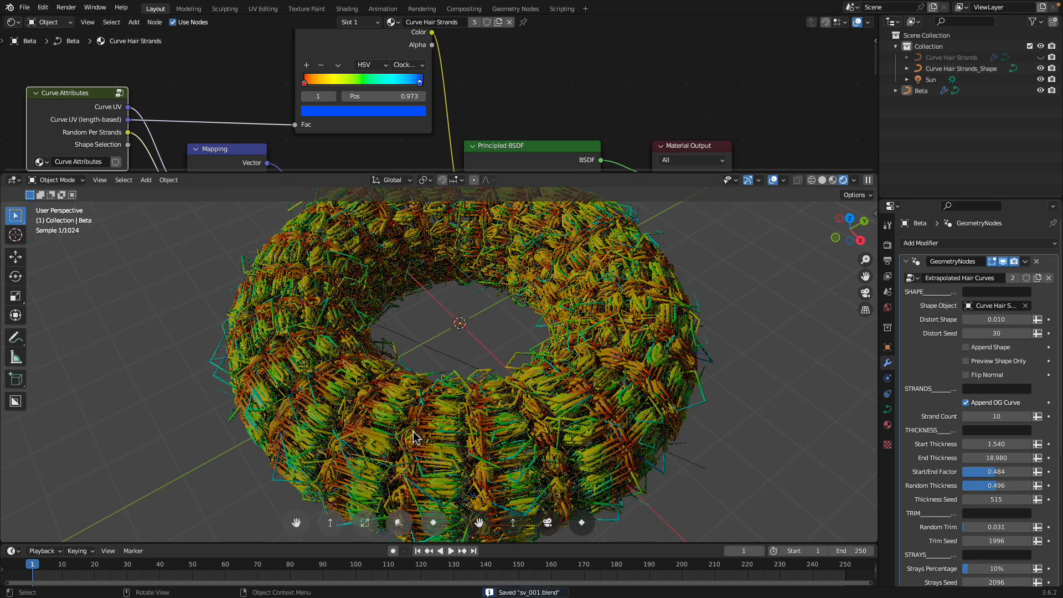
scroll(538, 437, down, 6)
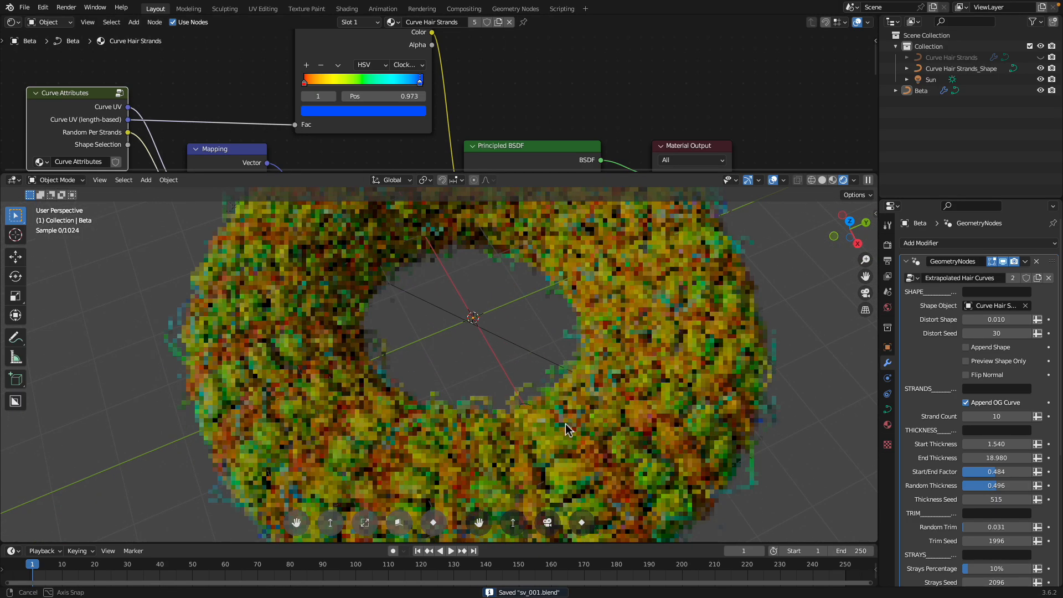
middle_drag(545, 404, 593, 355)
click(773, 180)
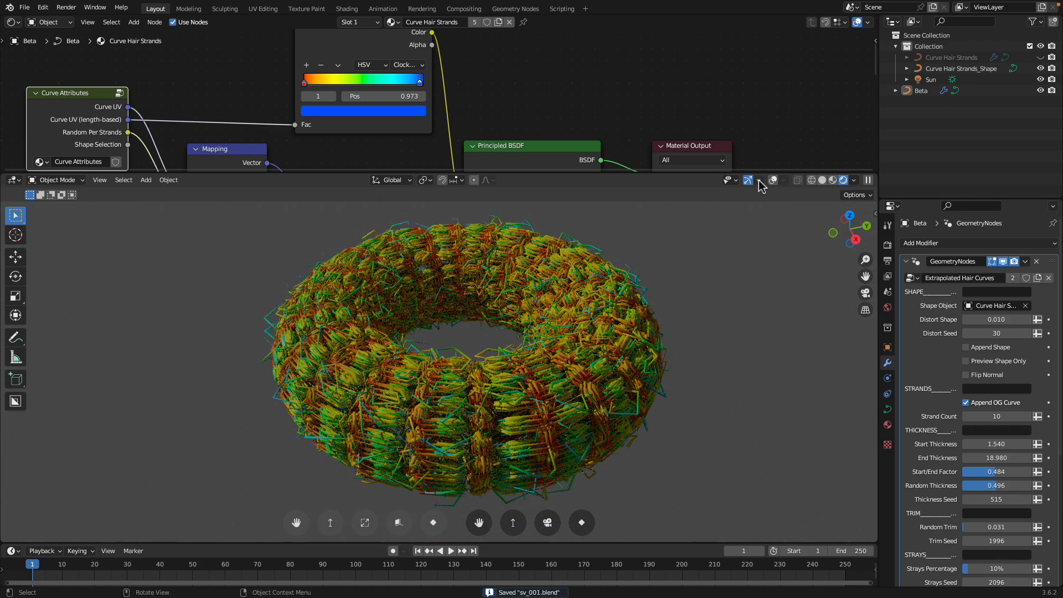
click(887, 245)
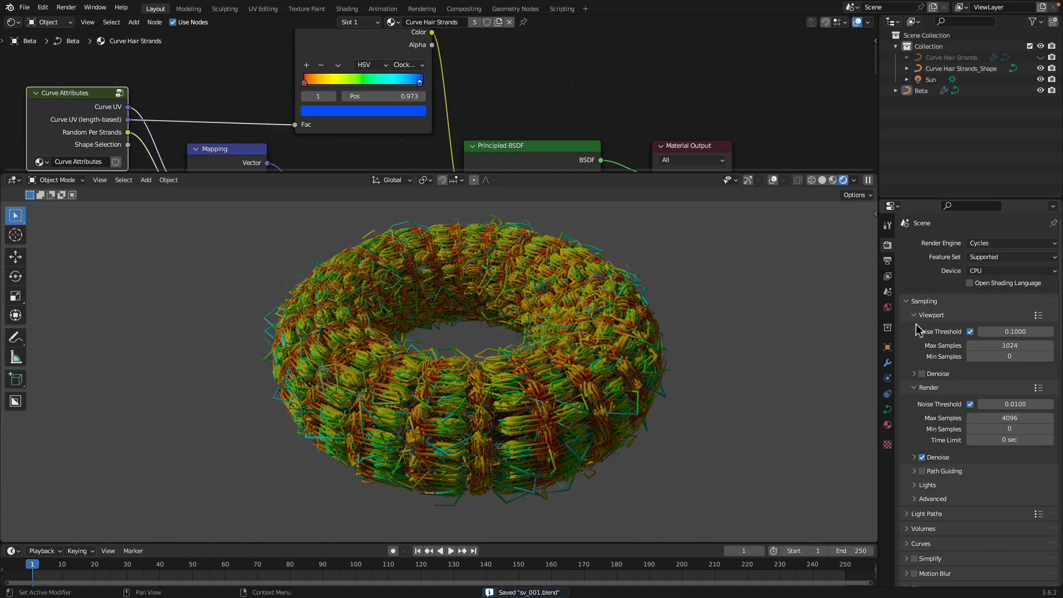
click(922, 375)
Save the file and capture a screenshot of the rendered torus in an enlarged viewport.
drag(687, 173, 686, 50)
scroll(676, 212, up, 2)
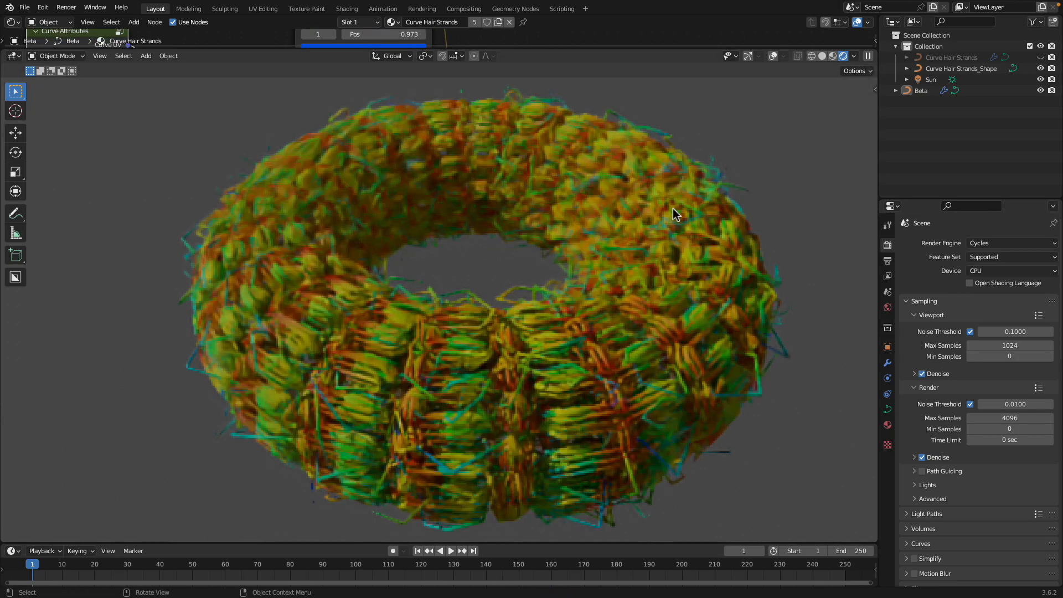
scroll(675, 212, down, 2)
key(ctrl+s)
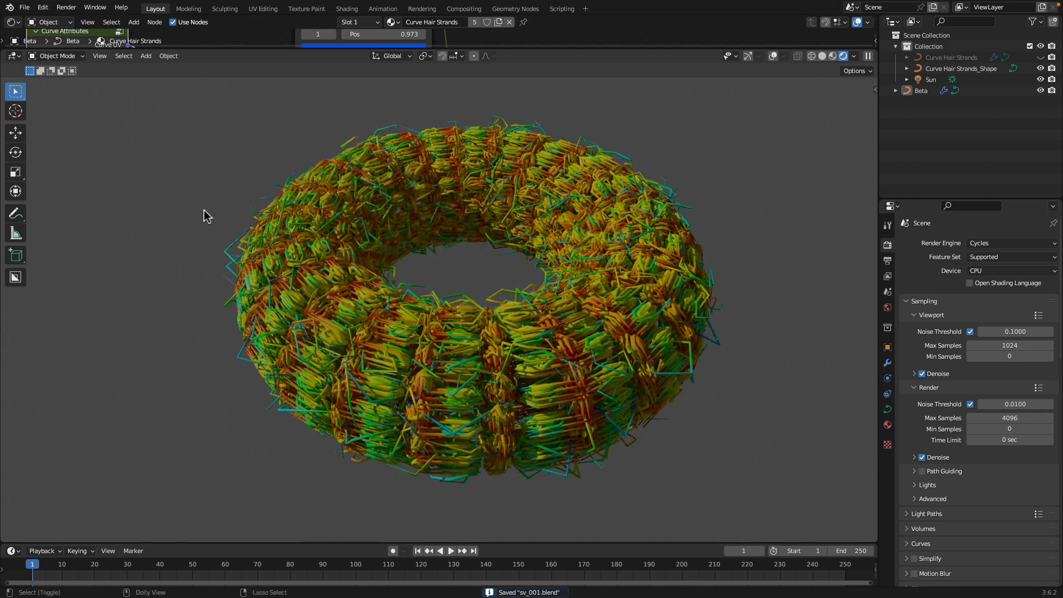
drag(145, 90, 797, 515)
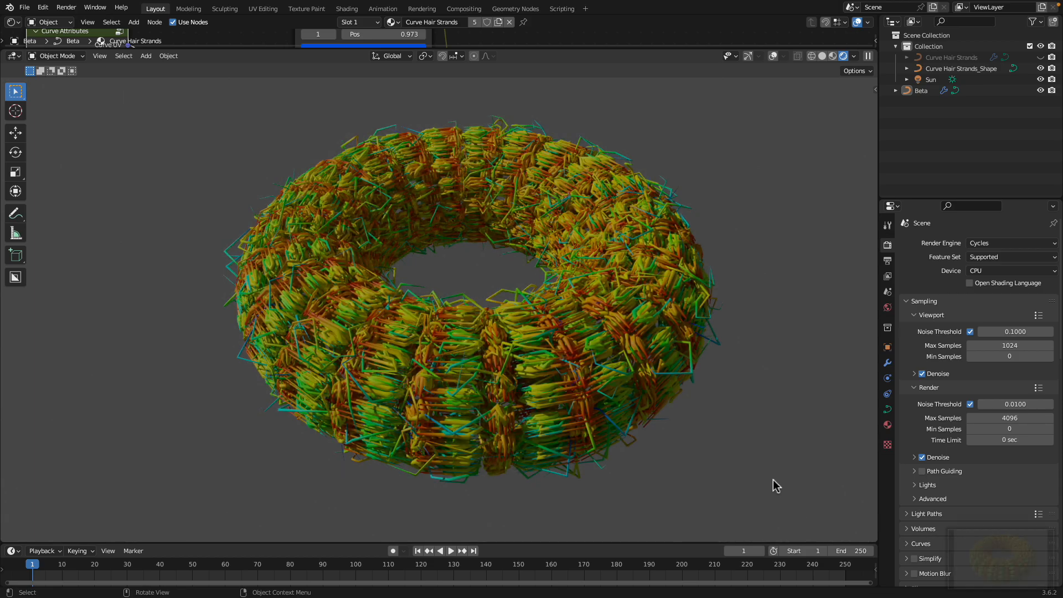
Return the viewport to solid shading, make room for the node editor, and leave the torus curve deselected.
click(823, 56)
scroll(633, 238, down, 6)
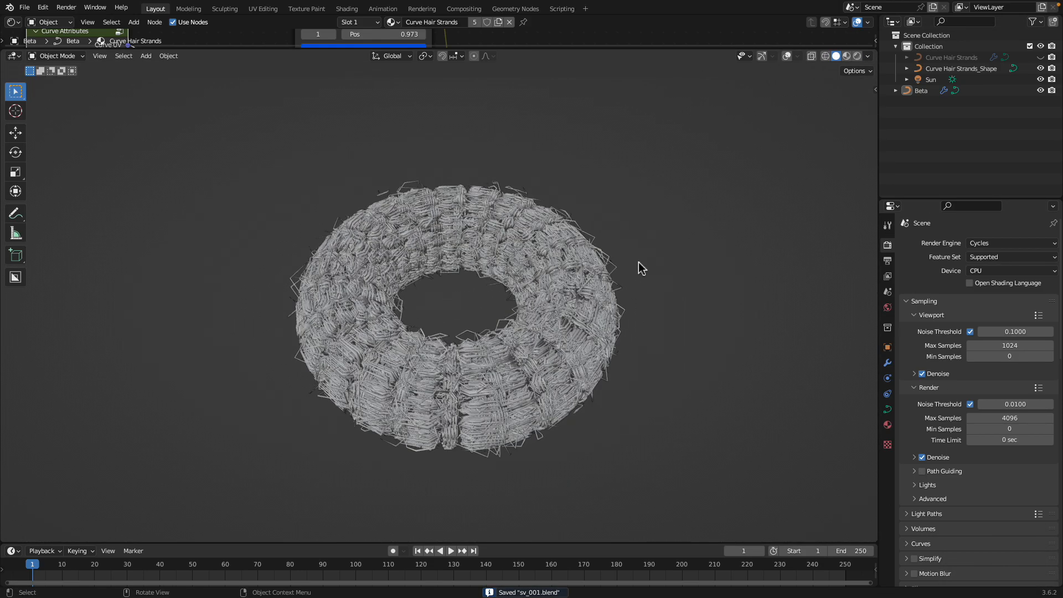
scroll(627, 293, up, 2)
scroll(625, 291, up, 1)
middle_drag(556, 333, 559, 312)
drag(651, 50, 655, 202)
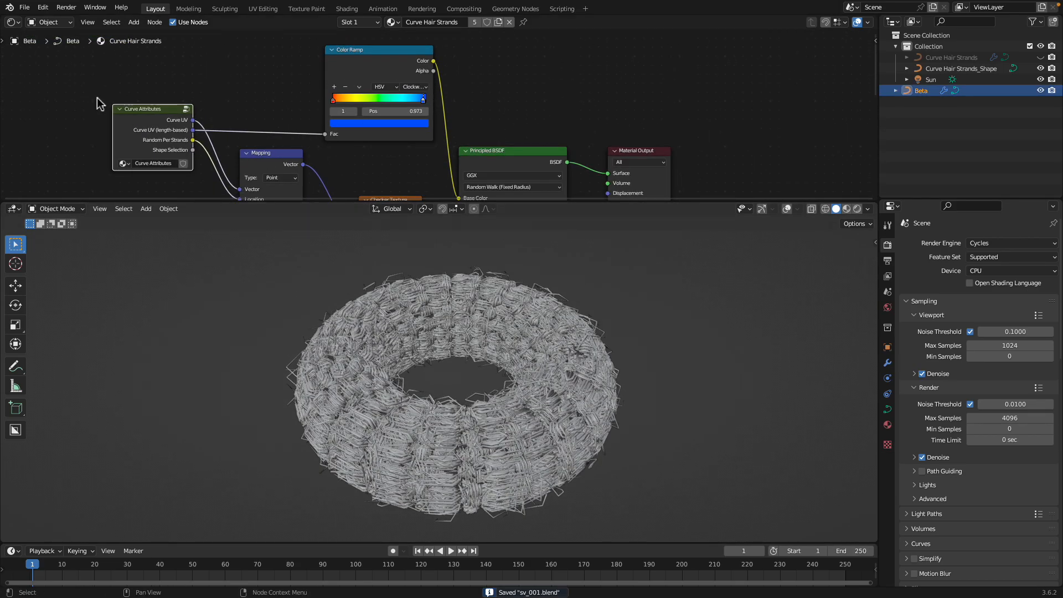
click(99, 257)
Switch the Shader Editor back to the Sverchok editor and open the Sverchok Nodes tree.
click(13, 22)
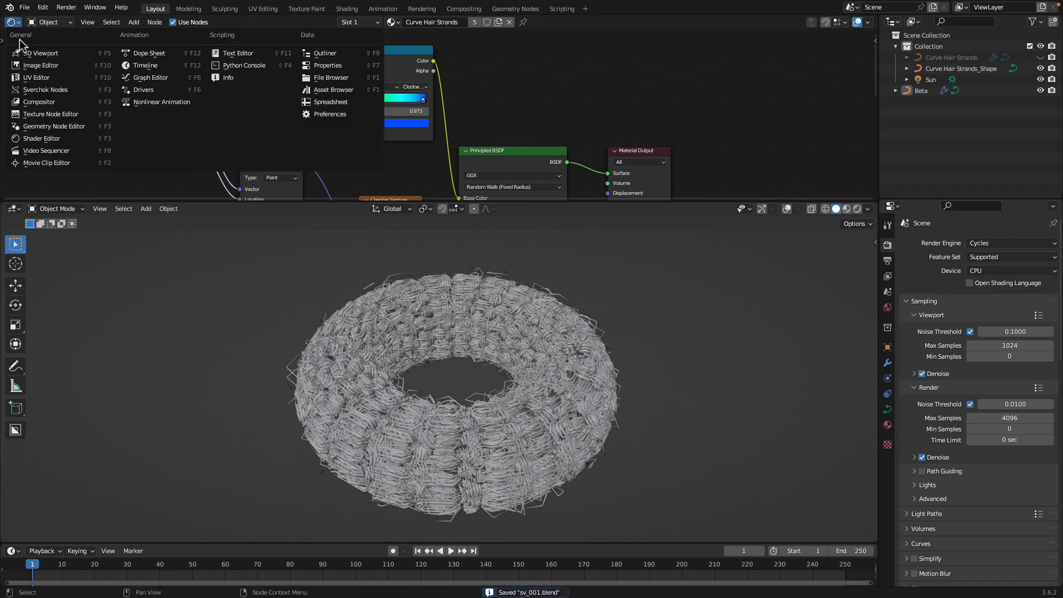
click(56, 100)
click(393, 23)
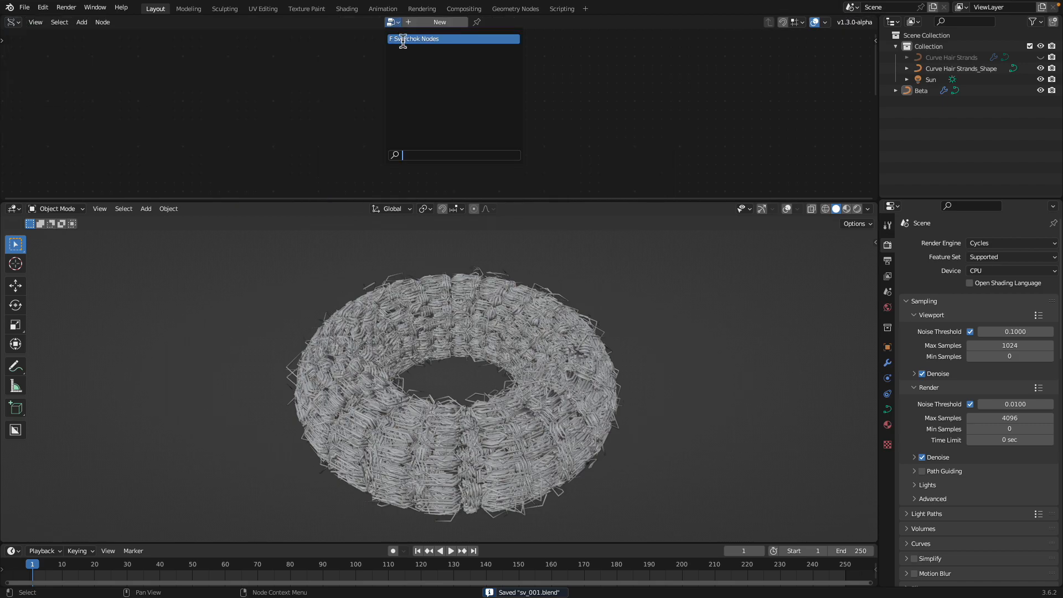
click(401, 40)
Move the Torus node farther away from the Edge Boom node and save the file.
middle_drag(237, 126, 319, 144)
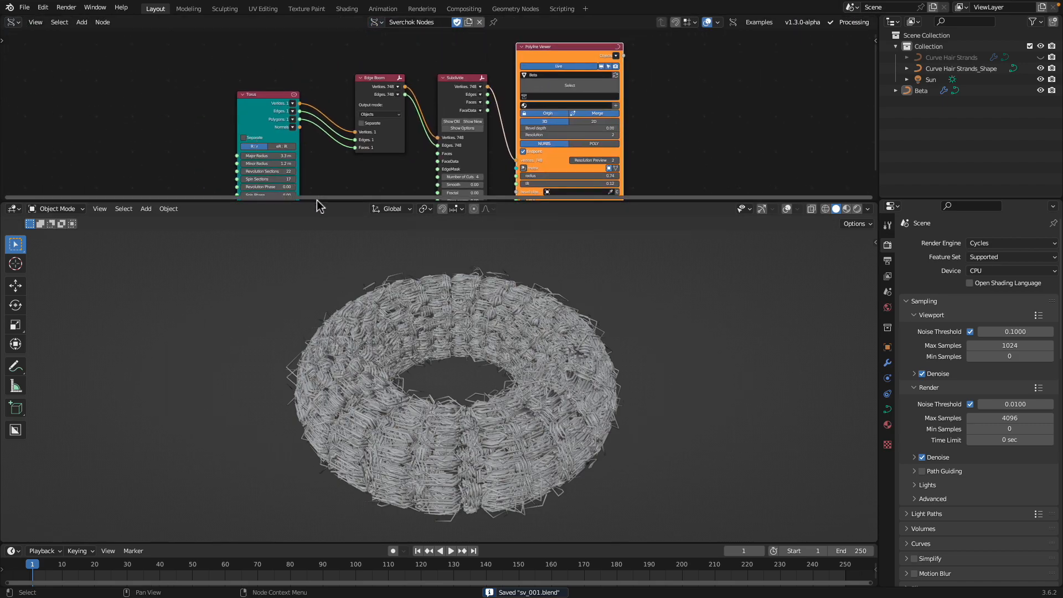
scroll(319, 144, up, 1)
drag(274, 86, 201, 65)
middle_drag(247, 100, 280, 146)
key(ctrl+s)
Add a Cricket node beside the Torus node on its input side.
click(138, 133)
key(alt+space)
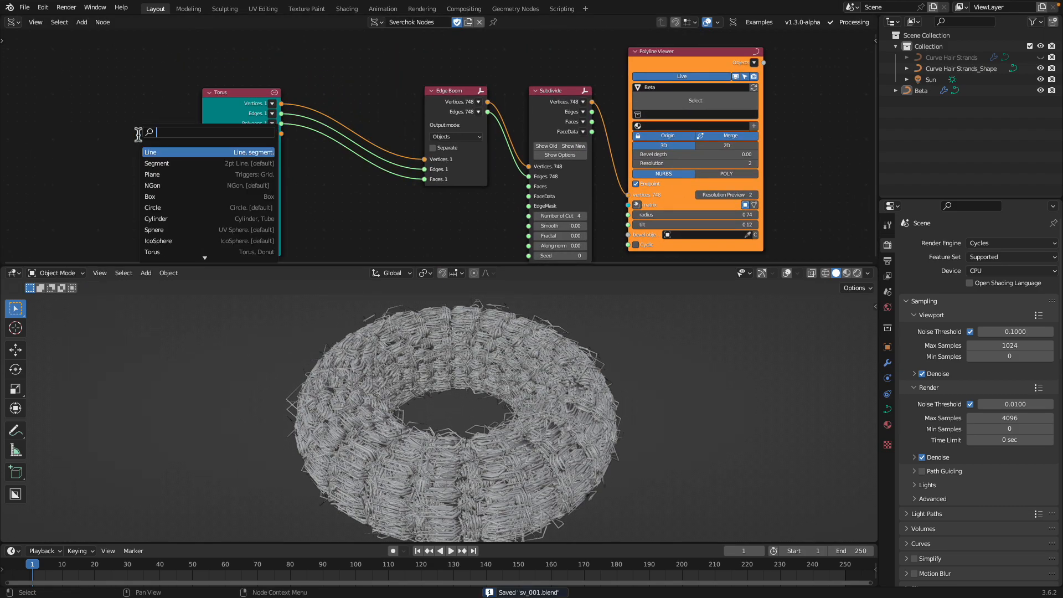
text(cric)
key(Return)
click(114, 120)
scroll(138, 128, up, 1)
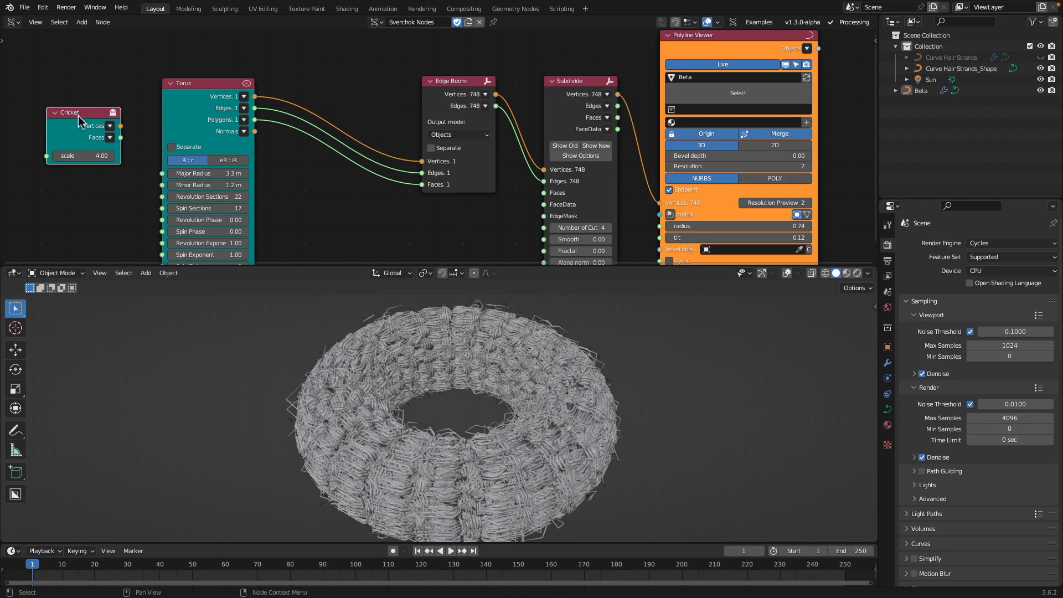
Connect the Cricket node's Vertices and Faces outputs to the Edge Boom node's Vertices and Faces inputs.
click(430, 84)
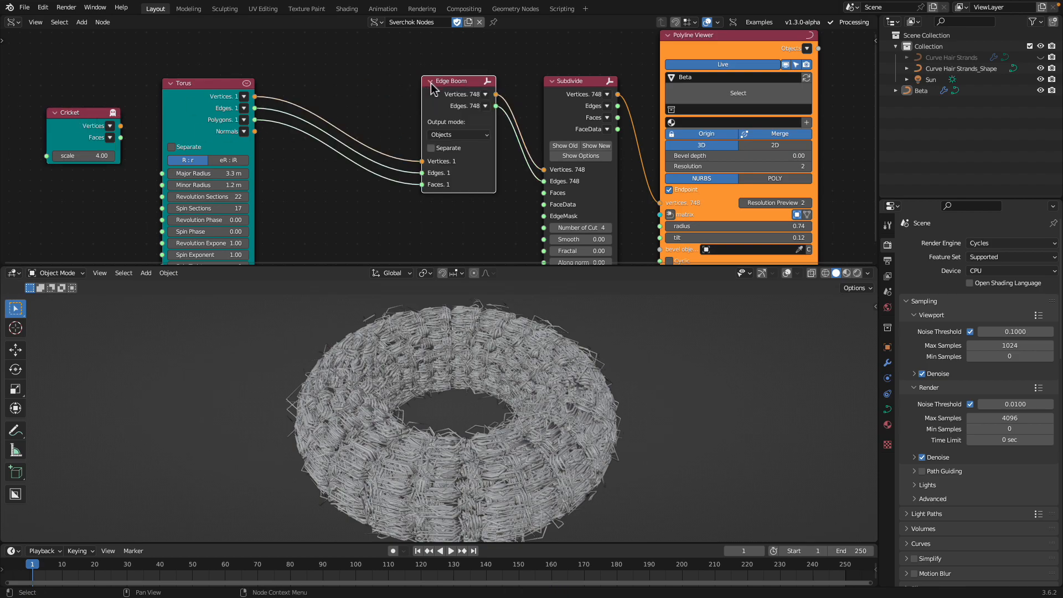
drag(101, 112, 98, 113)
shift+click(446, 83)
key(y)
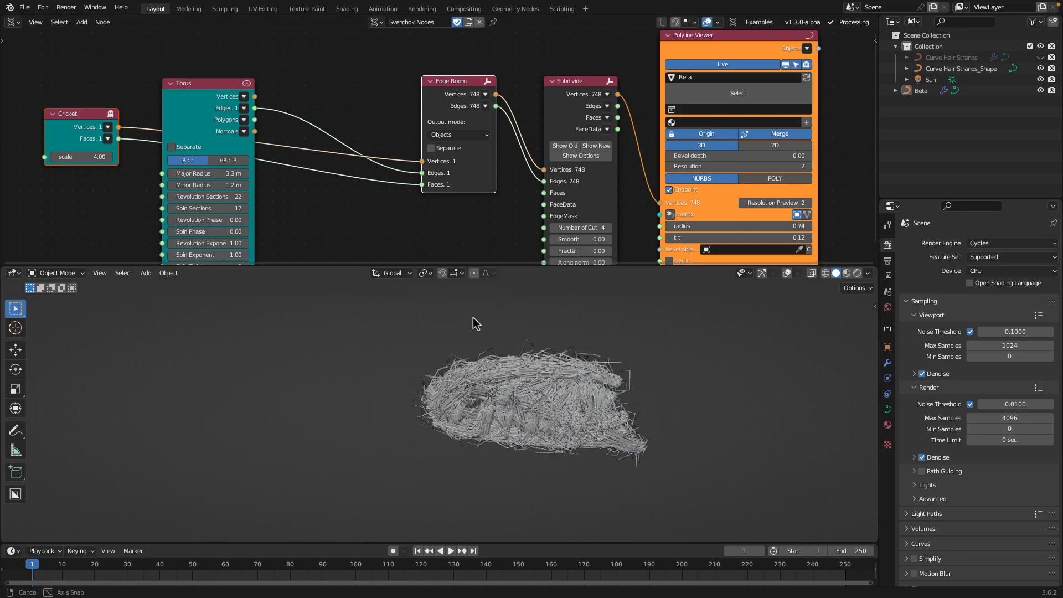
Set the Cricket node's scale to 14.98 and frame the enlarged mesh in the viewport.
drag(83, 156, 209, 229)
scroll(519, 413, down, 3)
shift+middle_drag(519, 409, 456, 335)
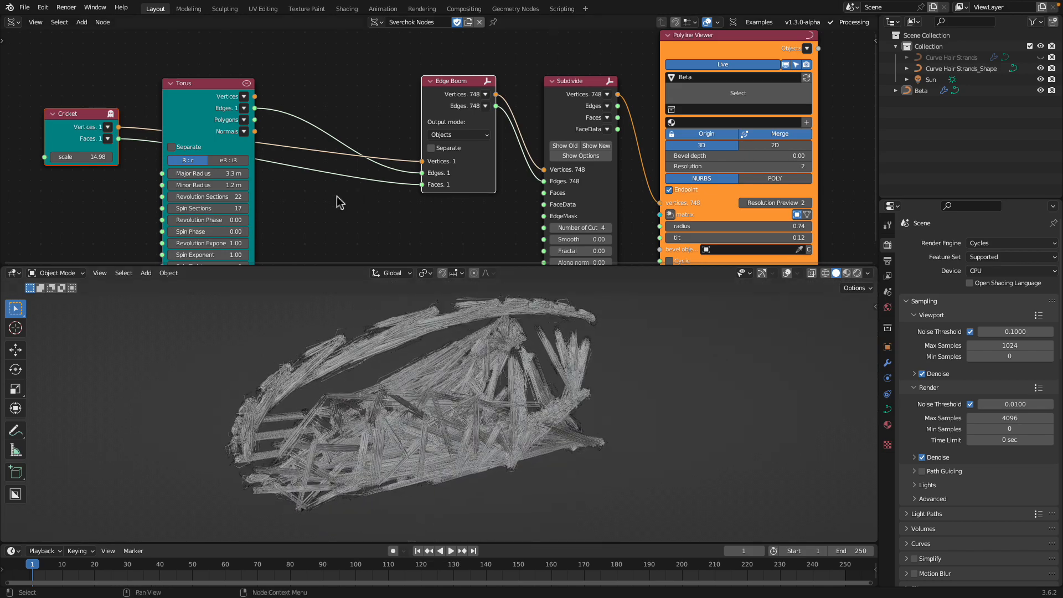
Shift the Cricket and Edge Boom nodes up and move the Torus node down, out of the space between them.
drag(70, 116, 68, 99)
click(194, 86)
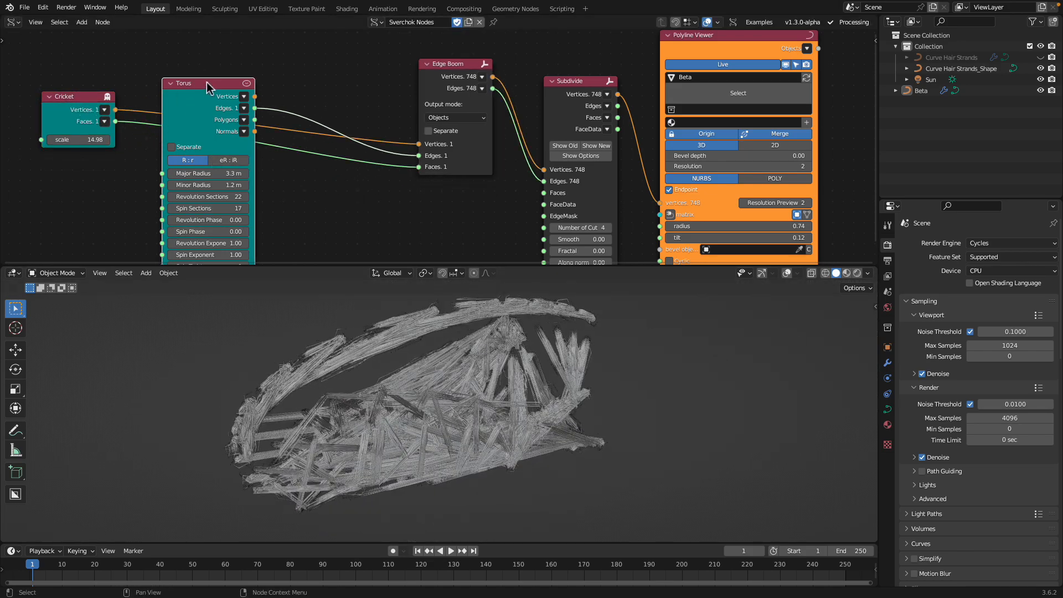
drag(208, 83, 210, 197)
middle_drag(223, 114, 228, 133)
Add a Polygons to Edges node, feed it the Cricket's Faces, and connect its Edges output to Edge Boom's Edges input.
key(alt+space)
text(face to ed)
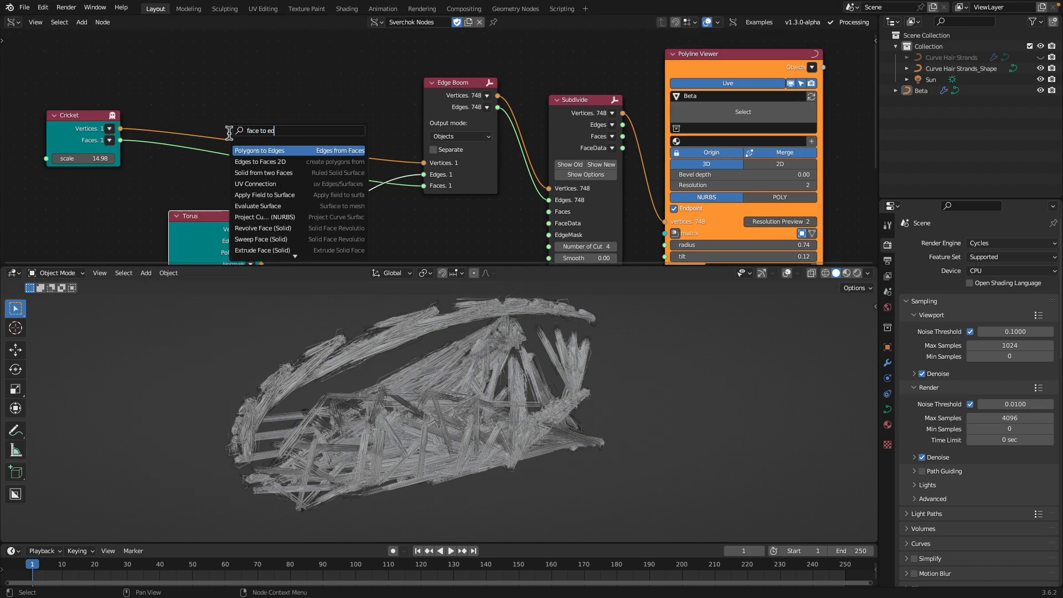
key(Return)
drag(121, 141, 190, 119)
drag(263, 82, 334, 123)
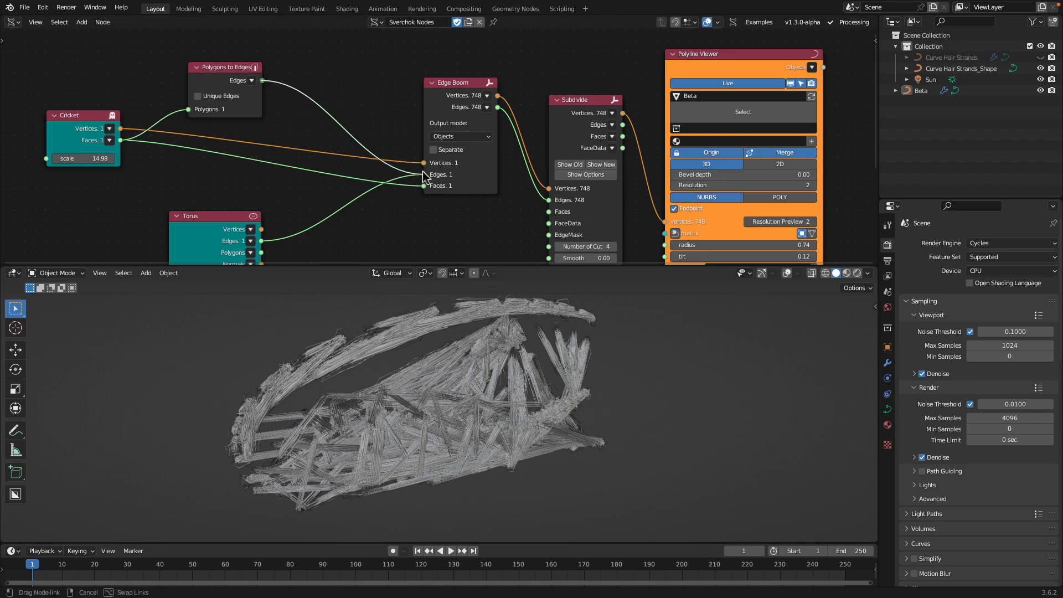
drag(421, 179, 421, 180)
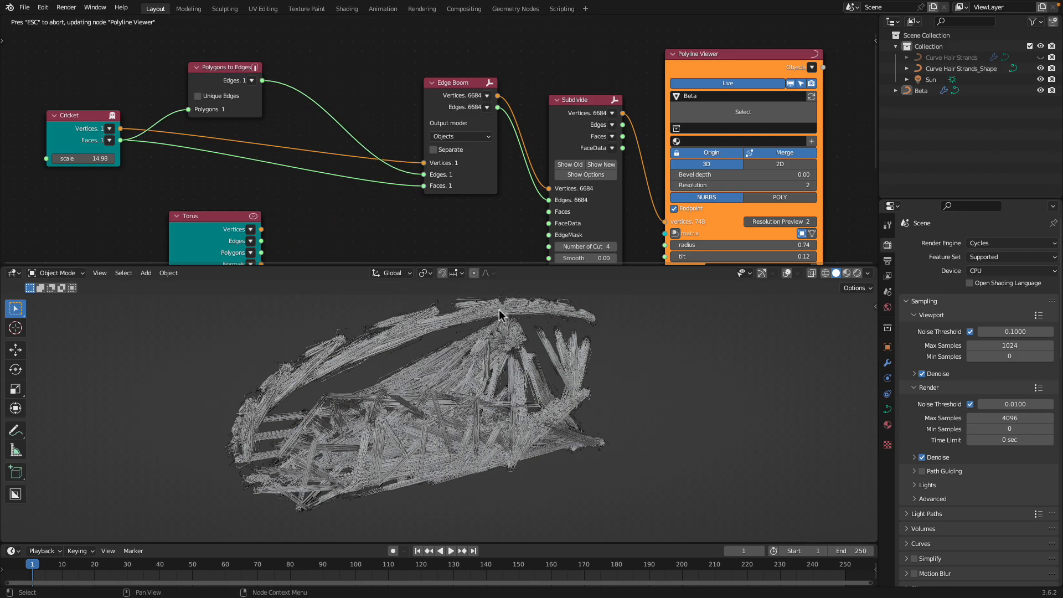
Enlarge the 3D viewport against the node editor and inspect the cricket's strands.
middle_drag(367, 313, 430, 338)
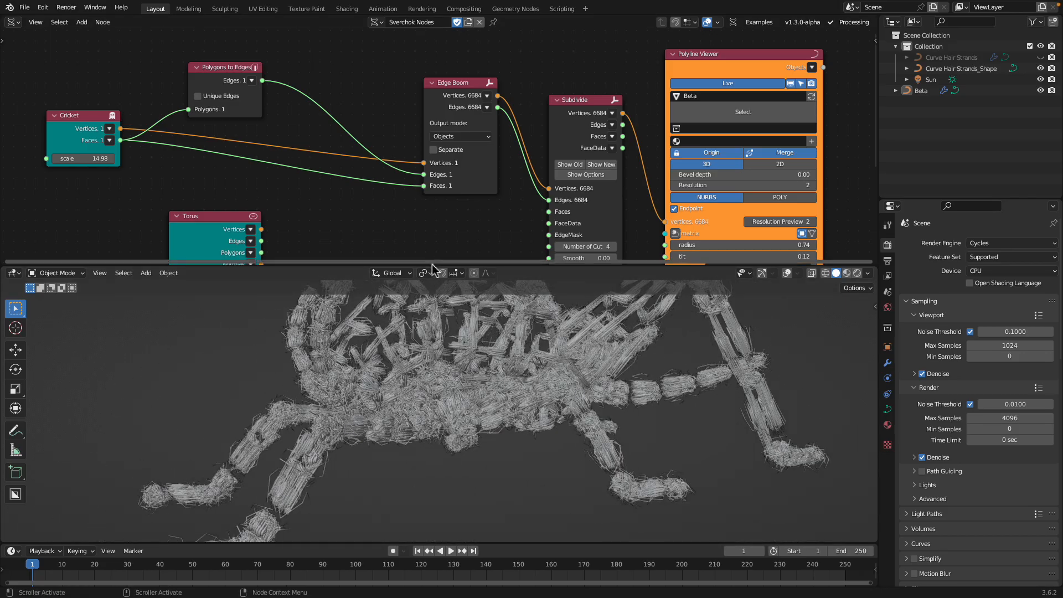
drag(437, 265, 437, 148)
middle_drag(443, 277, 431, 296)
scroll(429, 293, up, 2)
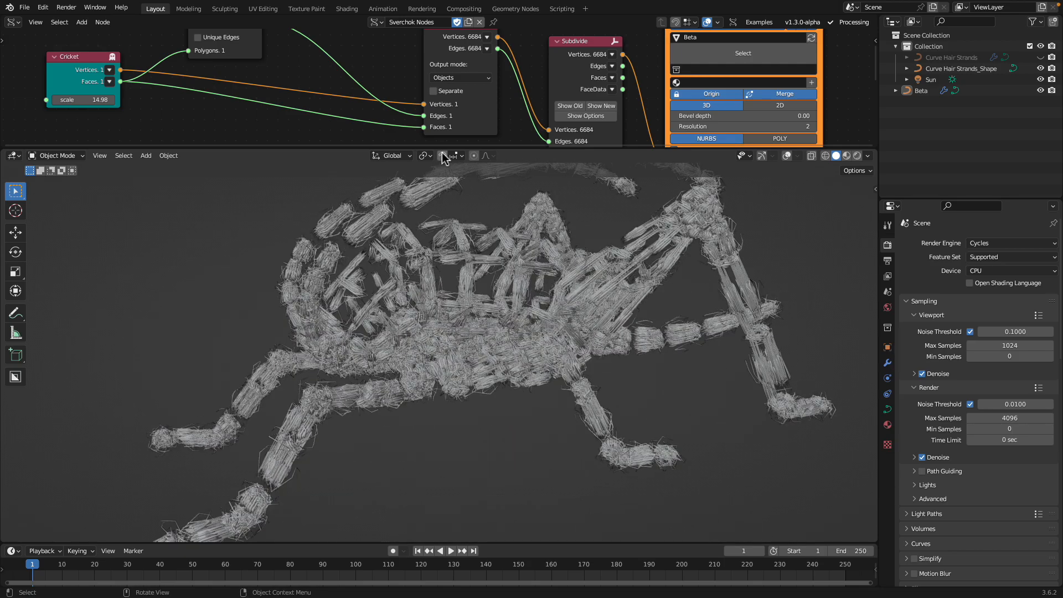
drag(447, 148, 437, 199)
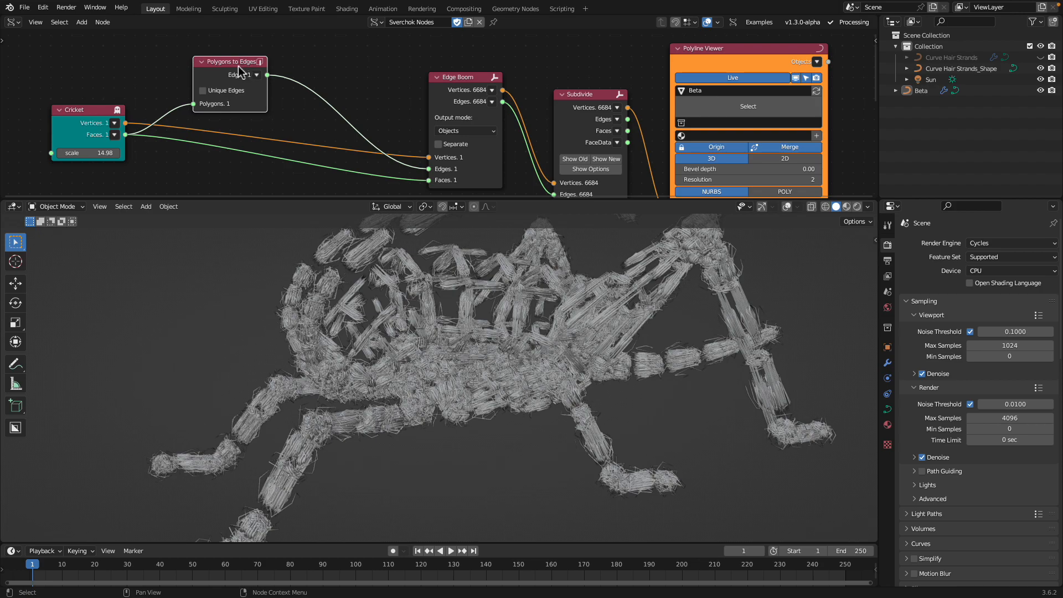
click(80, 22)
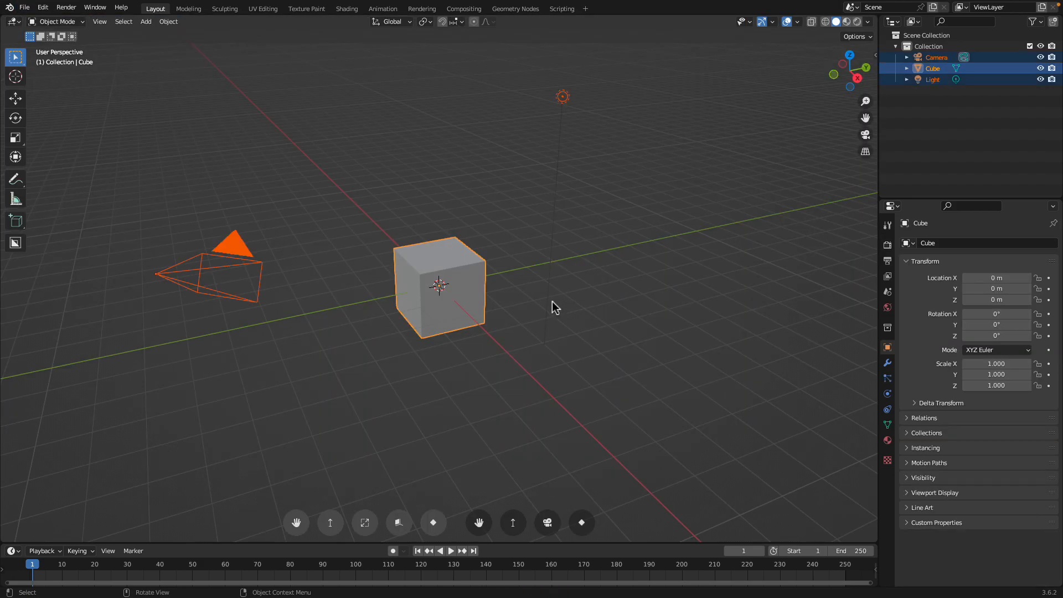
Delete the default camera, cube and light from the new scene and add a Monkey mesh.
key(Delete)
key(shift+a)
mouse_move(403, 239)
click(464, 340)
scroll(446, 290, up, 3)
middle_drag(446, 290, 481, 263)
scroll(537, 219, down, 2)
middle_drag(537, 220, 543, 267)
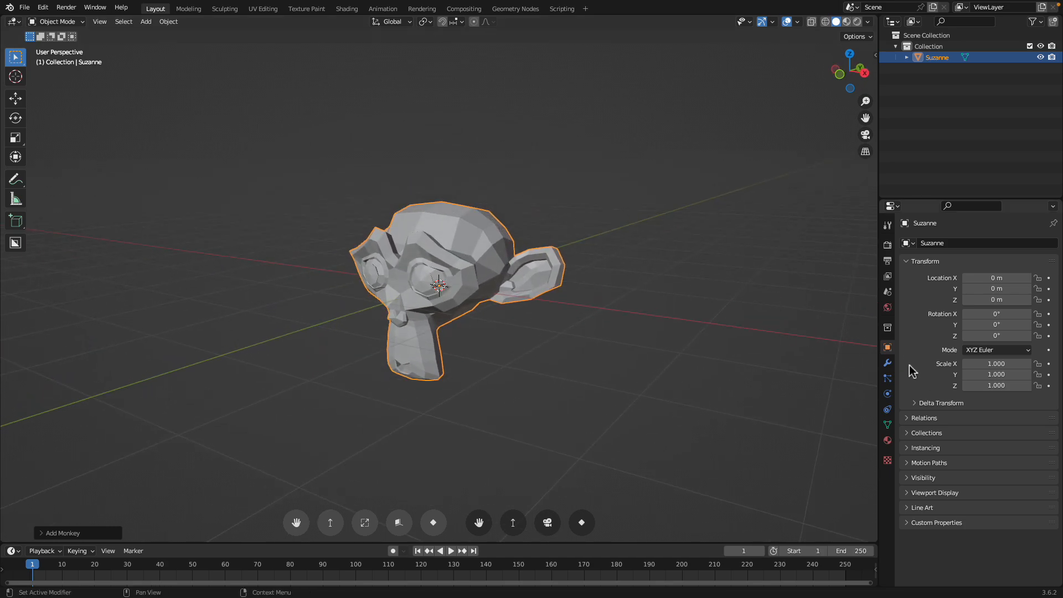
click(887, 363)
click(948, 243)
click(867, 408)
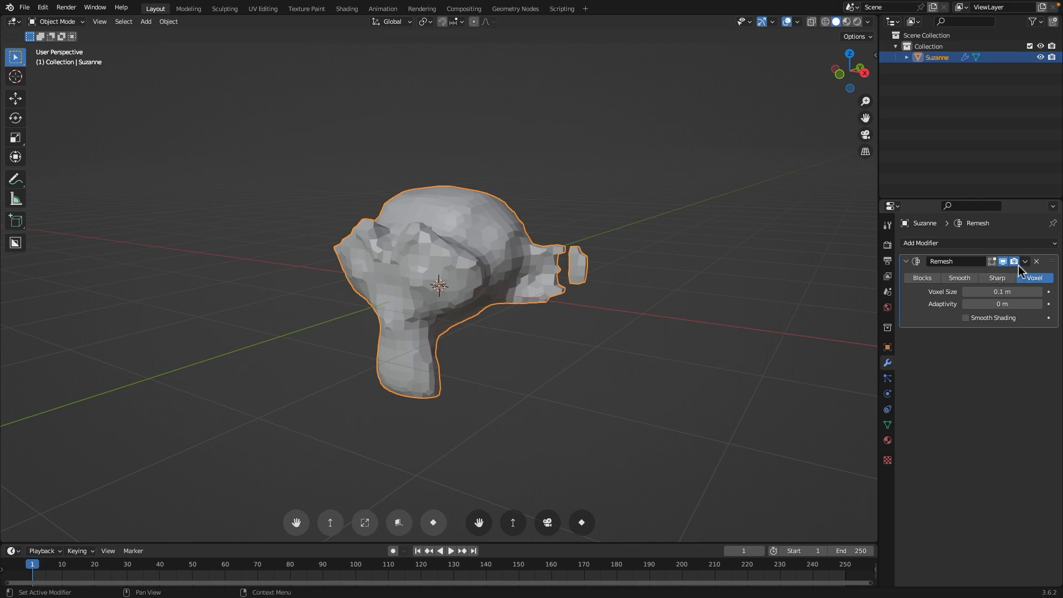
click(1037, 261)
Add a level 2 Subdivision Surface modifier to the monkey and shade it smooth.
key(ctrl+2)
right_click(543, 268)
click(543, 267)
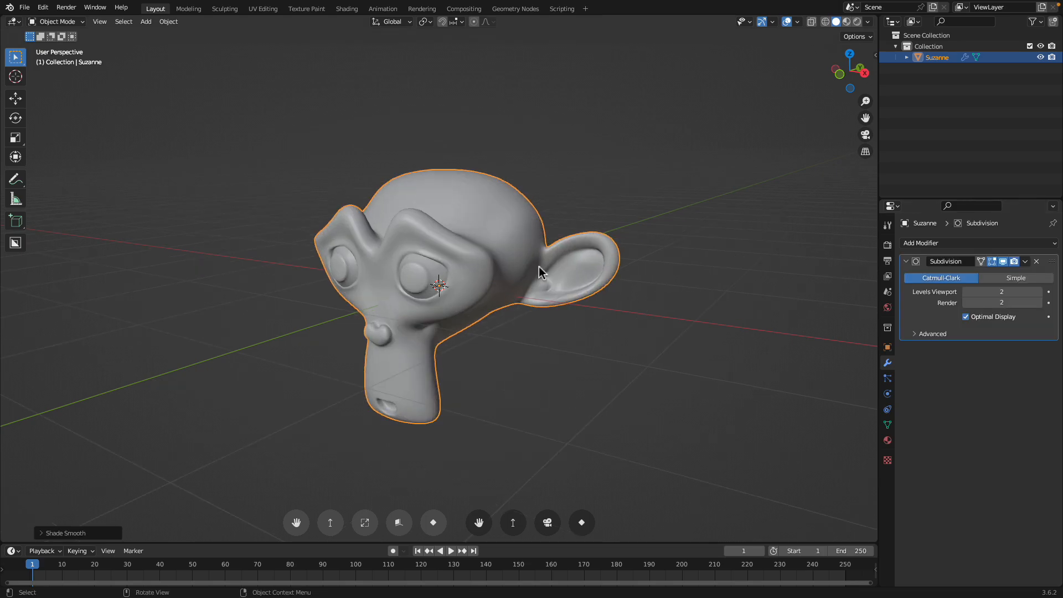
Add a voxel Remesh modifier below the Subdivision modifier with a voxel size of 0.02 m.
scroll(537, 267, up, 2)
click(943, 245)
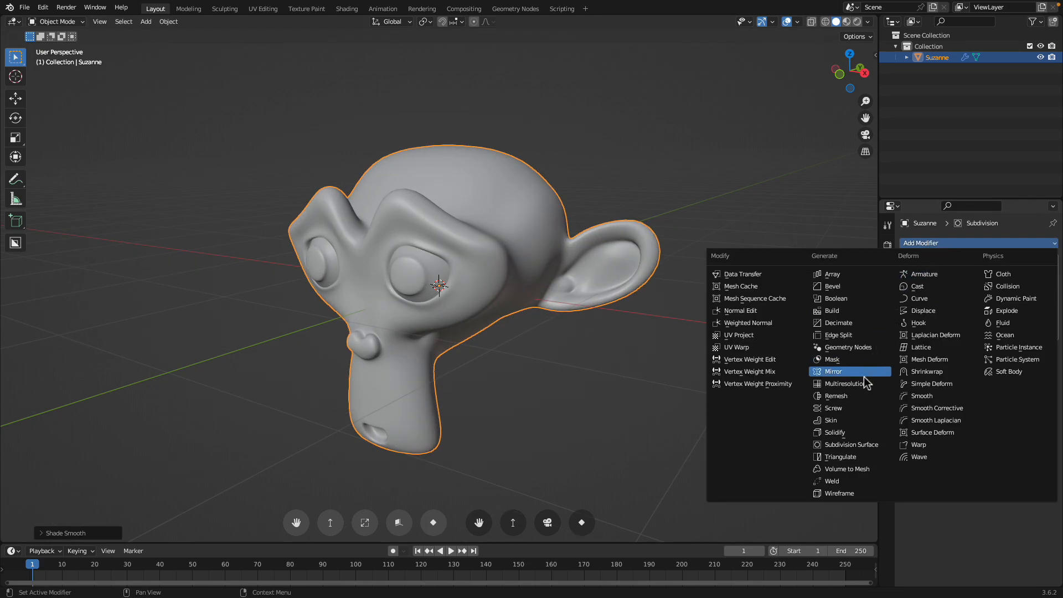
click(866, 405)
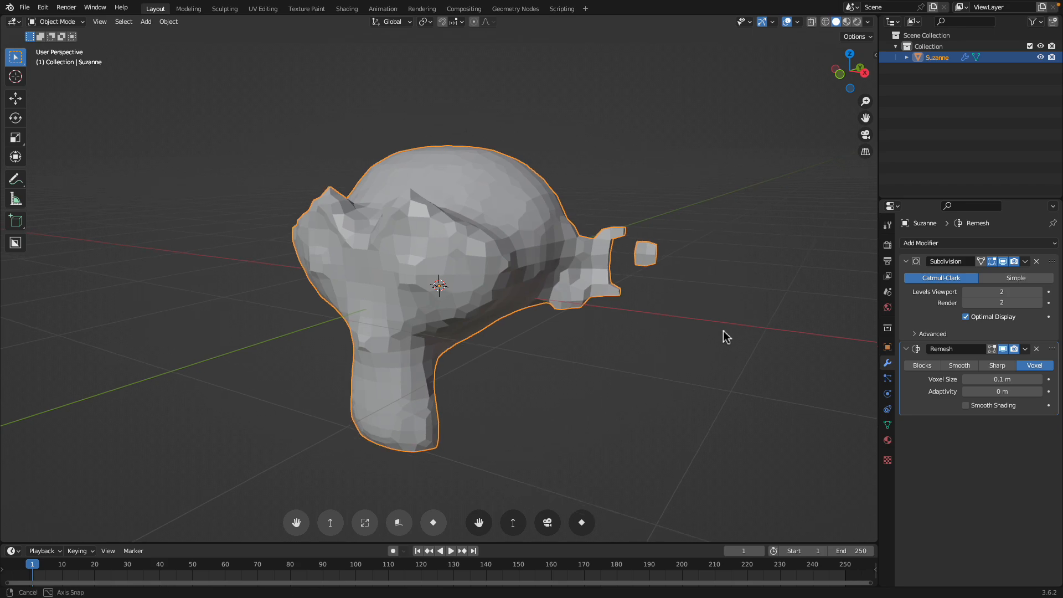
click(986, 379)
text(0.02)
key(Return)
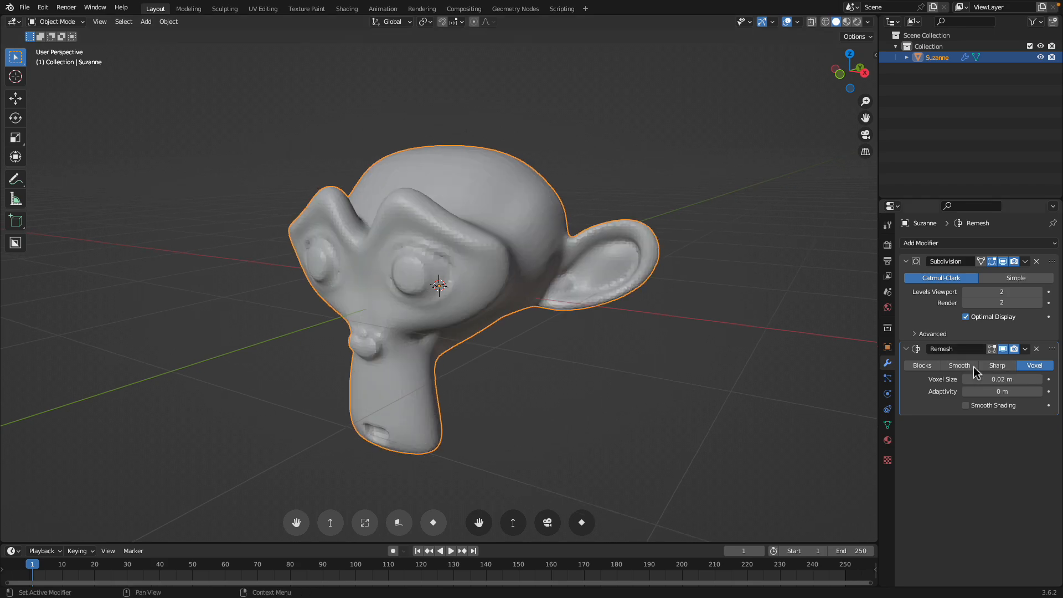
Convert the monkey and its modifiers to a plain mesh and shade it smooth.
right_click(720, 267)
mouse_move(717, 300)
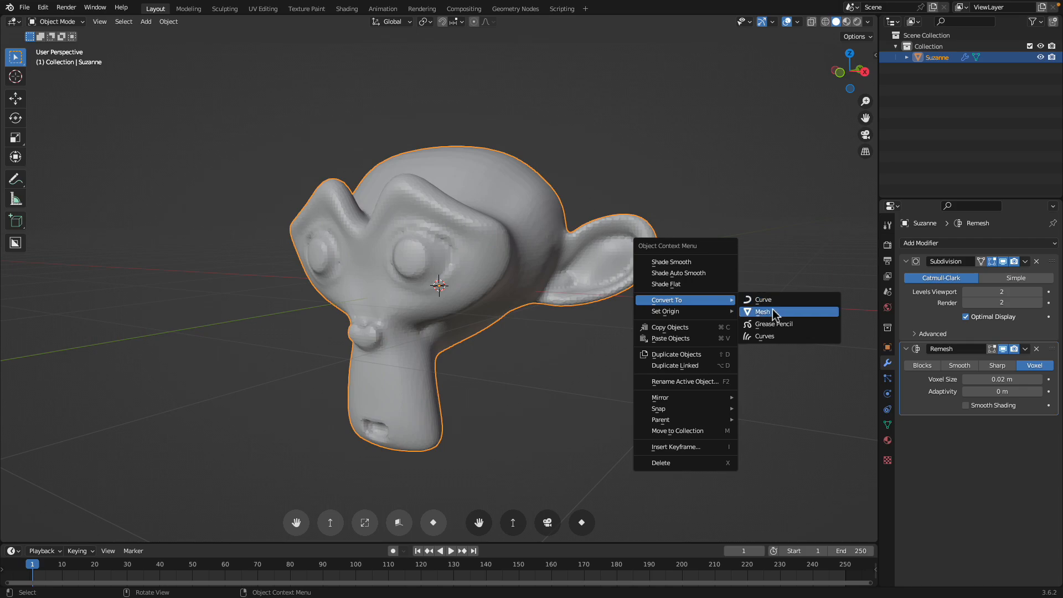
click(774, 313)
right_click(553, 255)
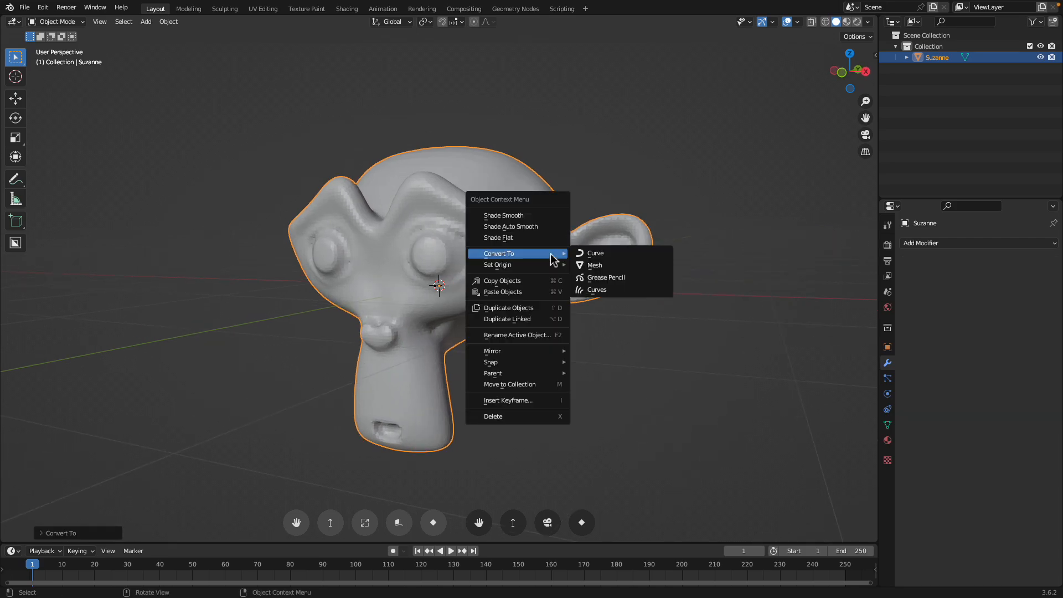
click(548, 217)
Enter Edit Mode on the monkey, select all of its vertices and inspect the remeshed topology.
middle_drag(554, 228, 486, 250)
scroll(534, 228, up, 1)
key(Tab)
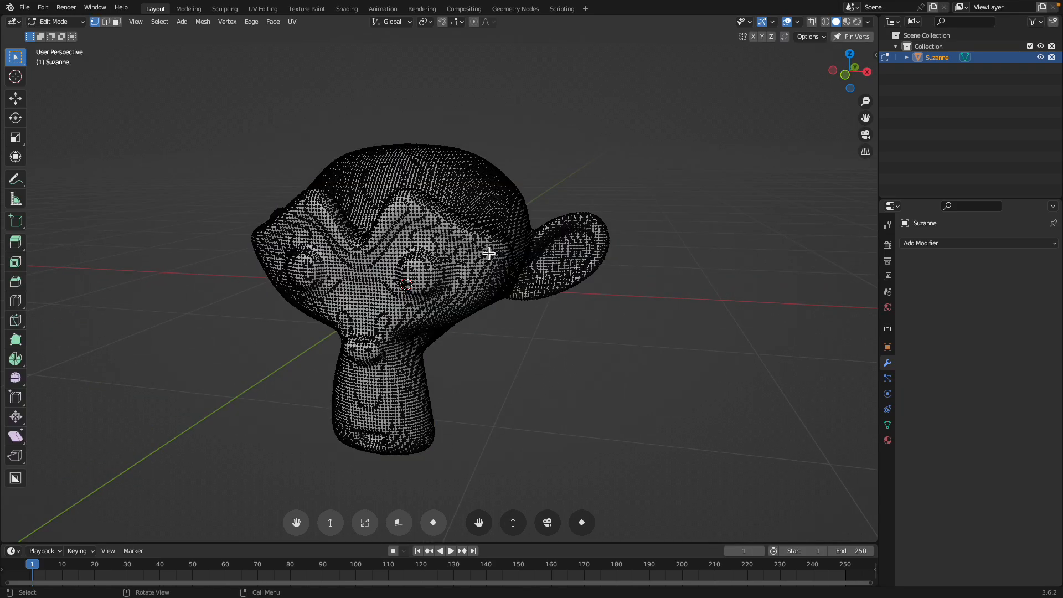
key(a)
scroll(485, 251, up, 8)
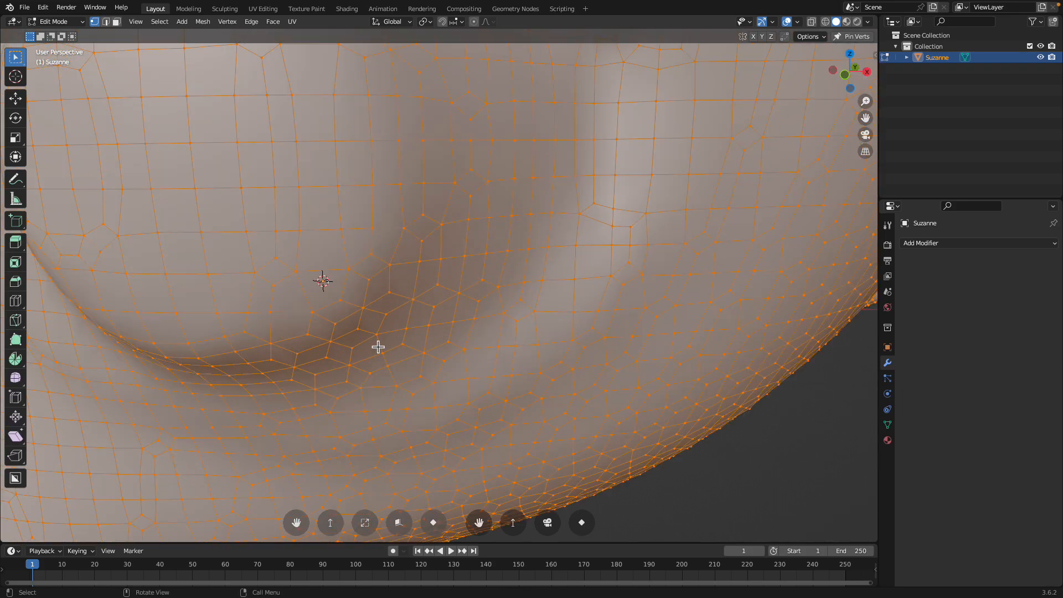
scroll(371, 326, down, 2)
scroll(372, 325, down, 2)
middle_drag(371, 325, 433, 324)
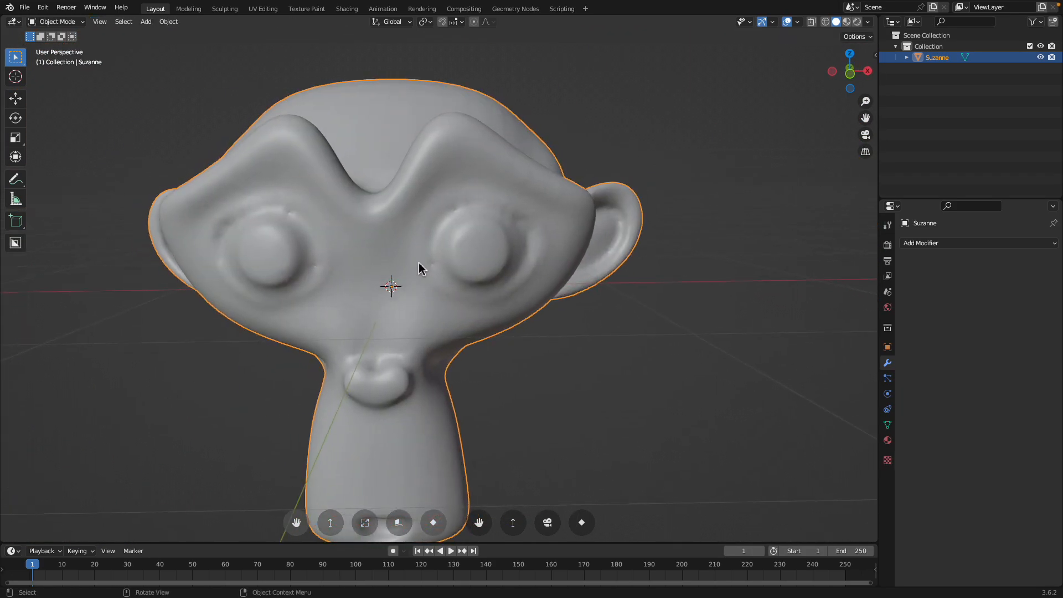
key(Tab)
scroll(609, 332, up, 3)
scroll(486, 323, down, 5)
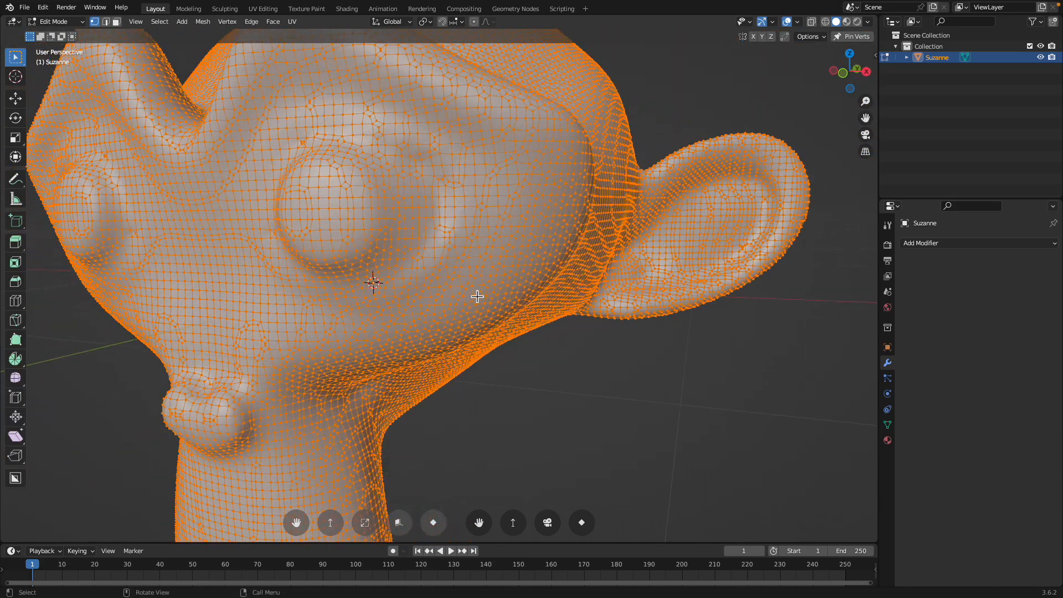
Apply Even Triangulation to the whole selected monkey mesh and expand the operation's settings.
right_click(498, 264)
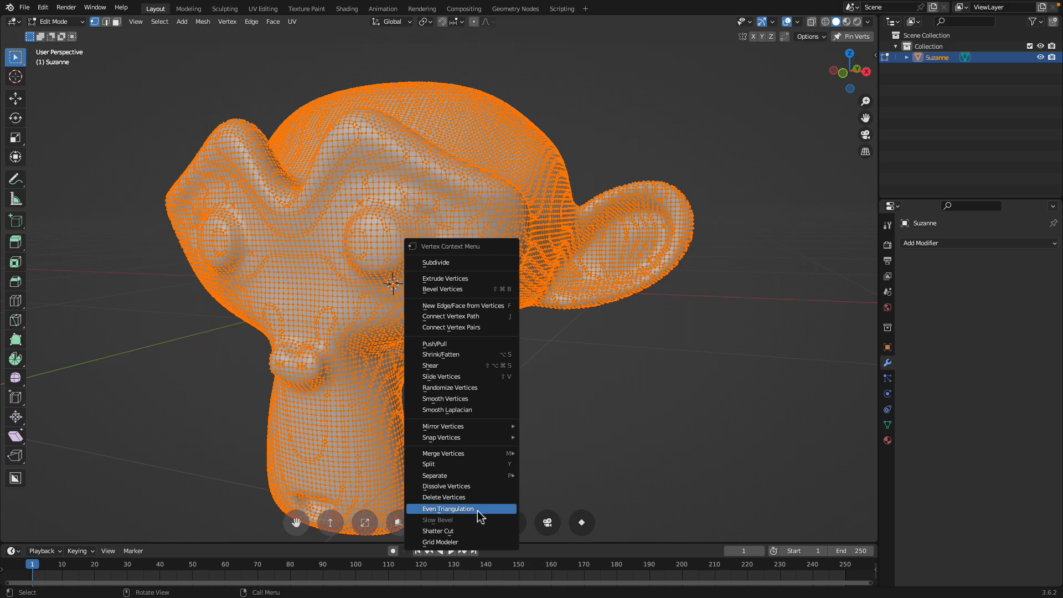
click(477, 511)
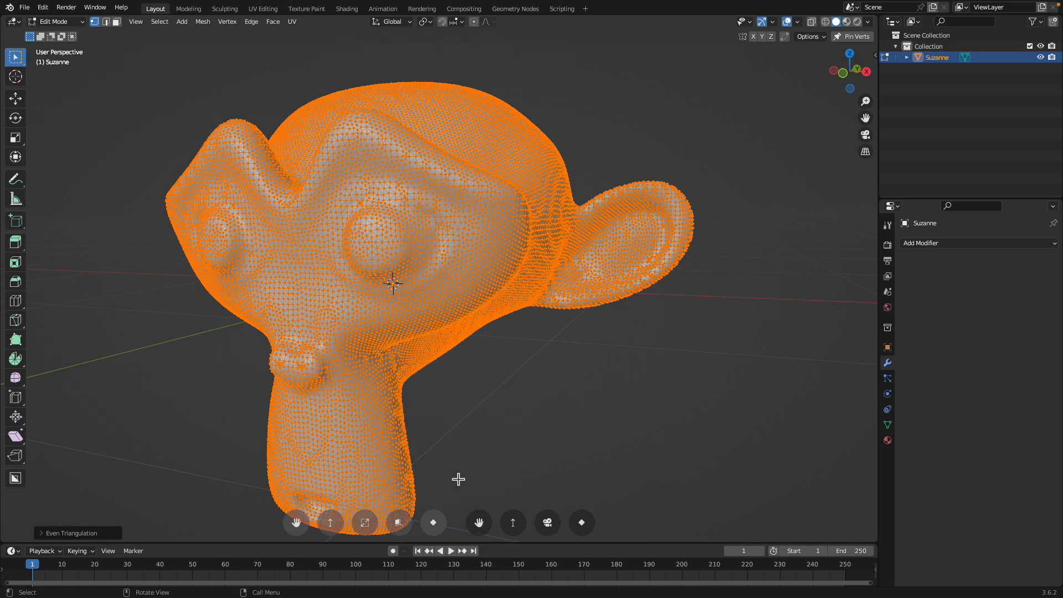
middle_drag(476, 503, 441, 403)
scroll(436, 366, up, 5)
scroll(432, 315, down, 6)
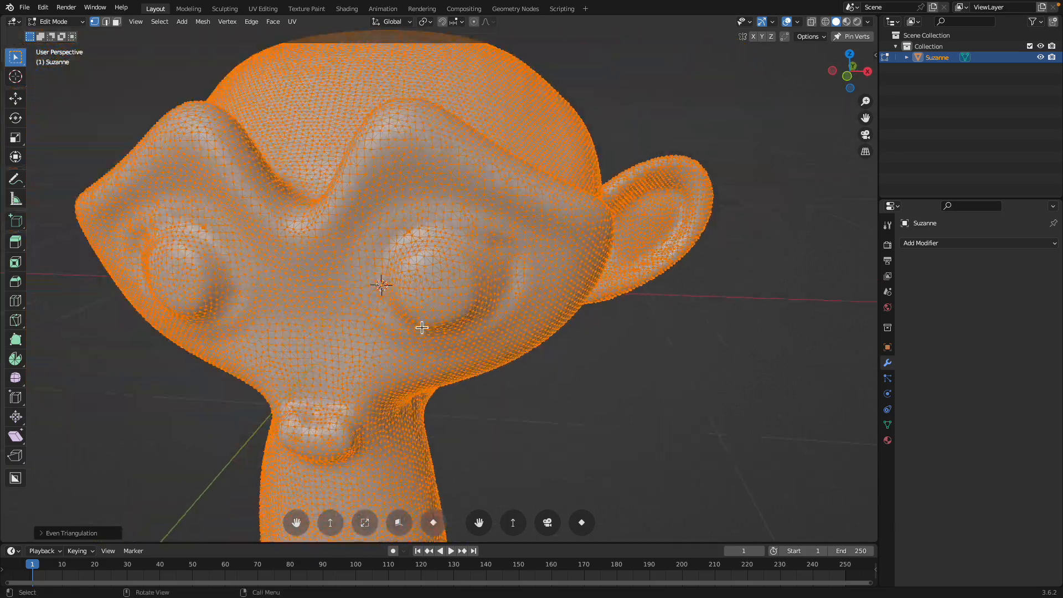
click(78, 533)
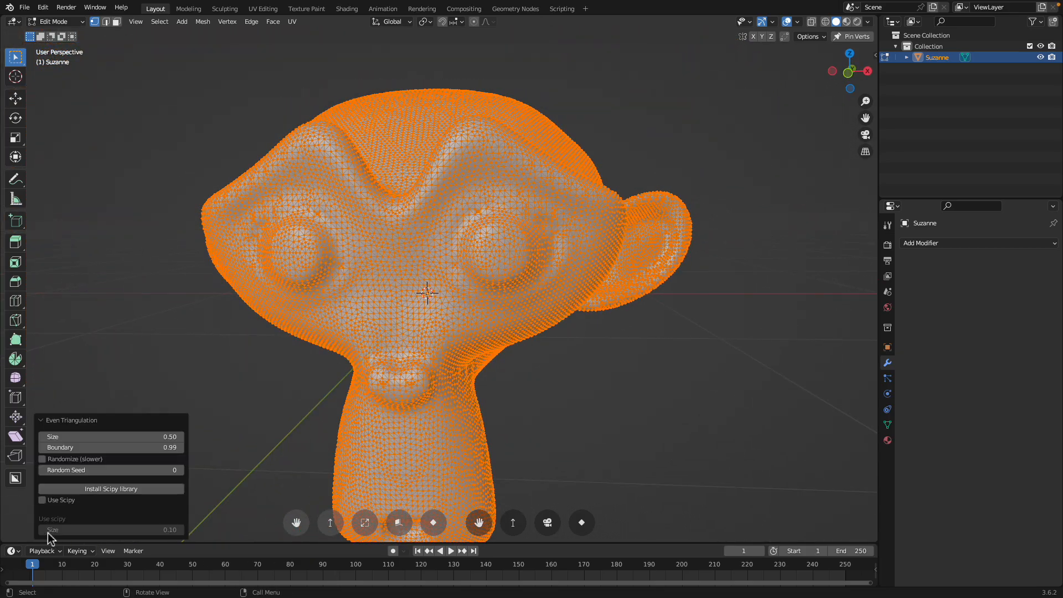
Try Even Triangulation with a size of 0.86, a boundary of 0.98 and a random seed of 39.
scroll(412, 298, up, 5)
scroll(410, 300, down, 2)
middle_drag(410, 300, 430, 297)
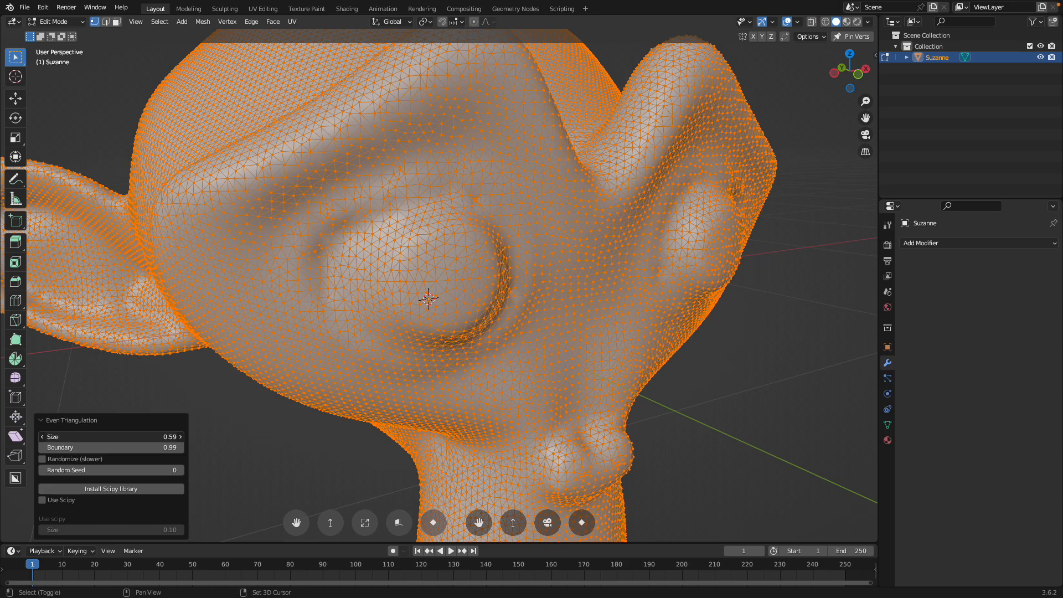
shift+drag(137, 437, 126, 468)
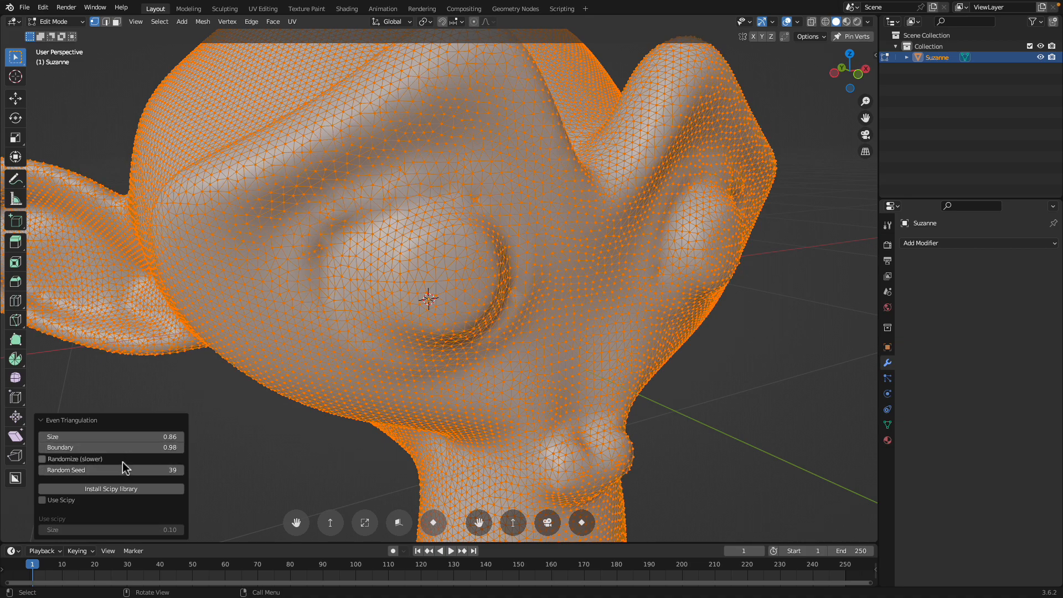
Set Even Triangulation's size to 0.98, boundary to 0.92 and random seed to 96, enable Use Scipy, and inspect the mesh.
click(133, 437)
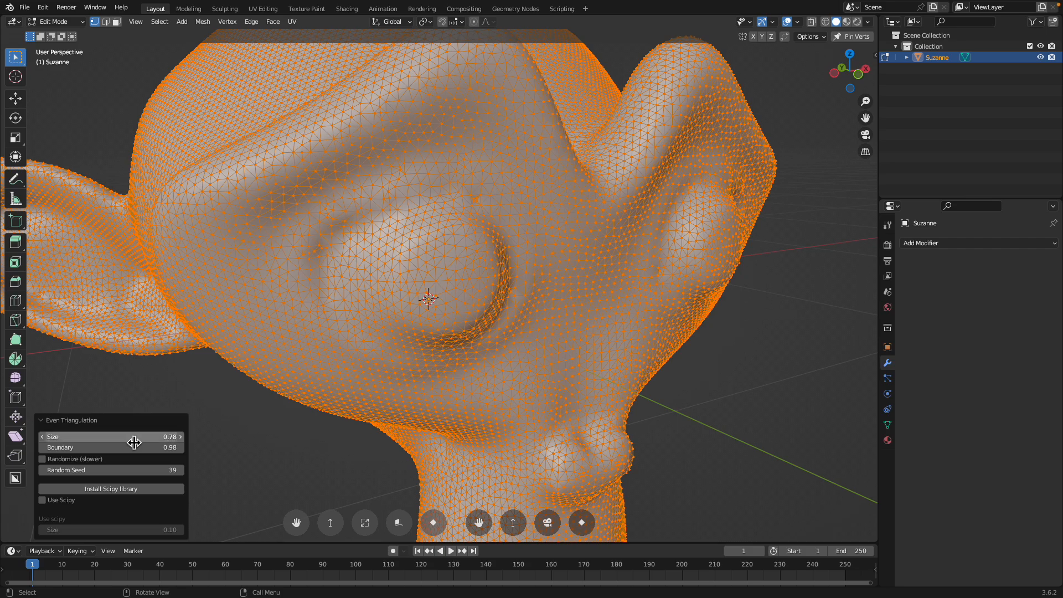
text(0.3)
key(Return)
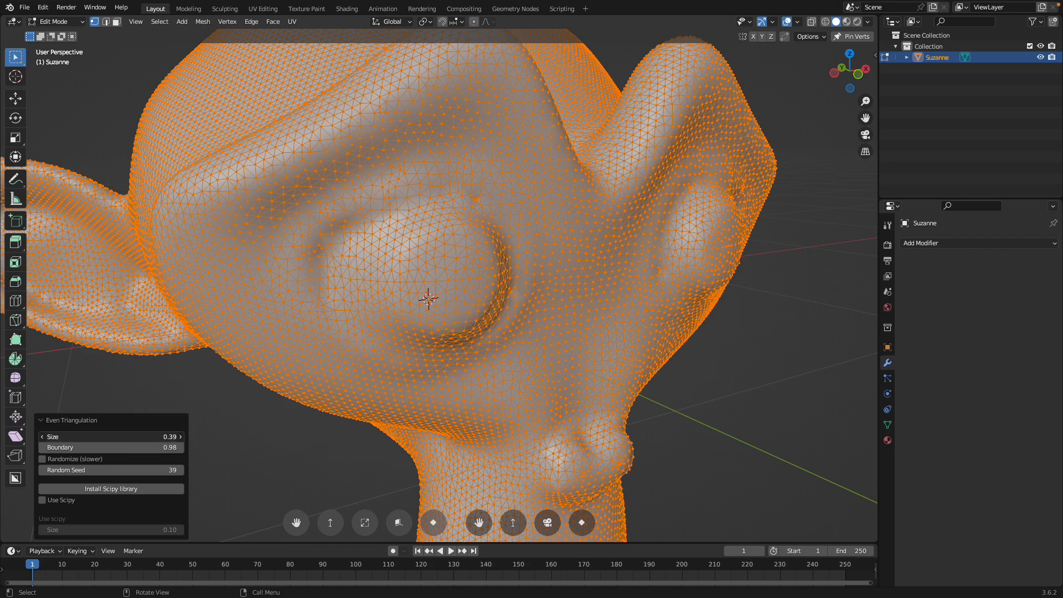
mouse_move(123, 438)
mouse_down()
mouse_move(132, 449)
mouse_move(114, 471)
mouse_move(139, 448)
mouse_up()
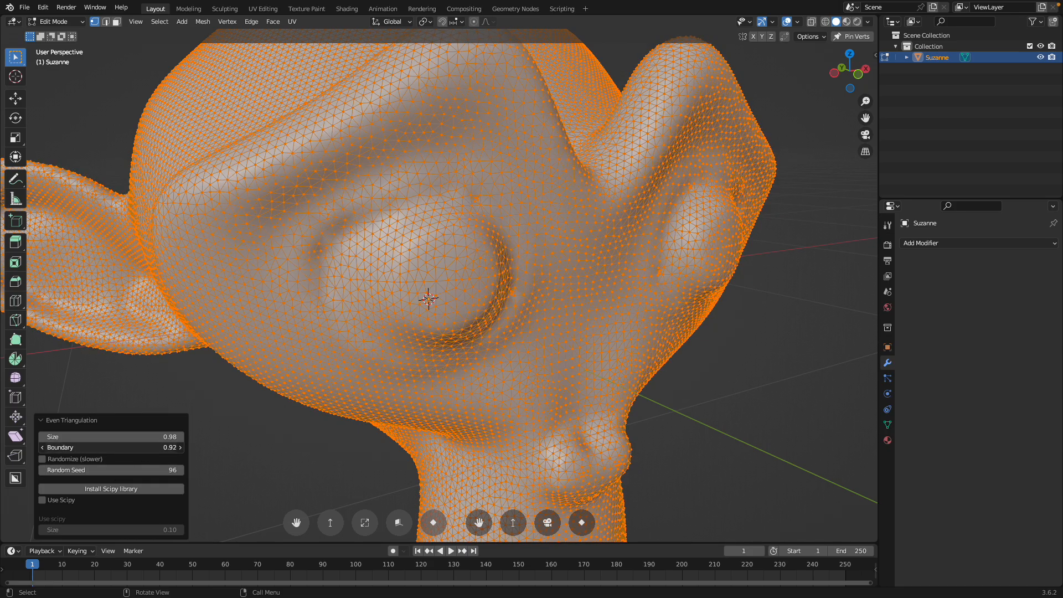
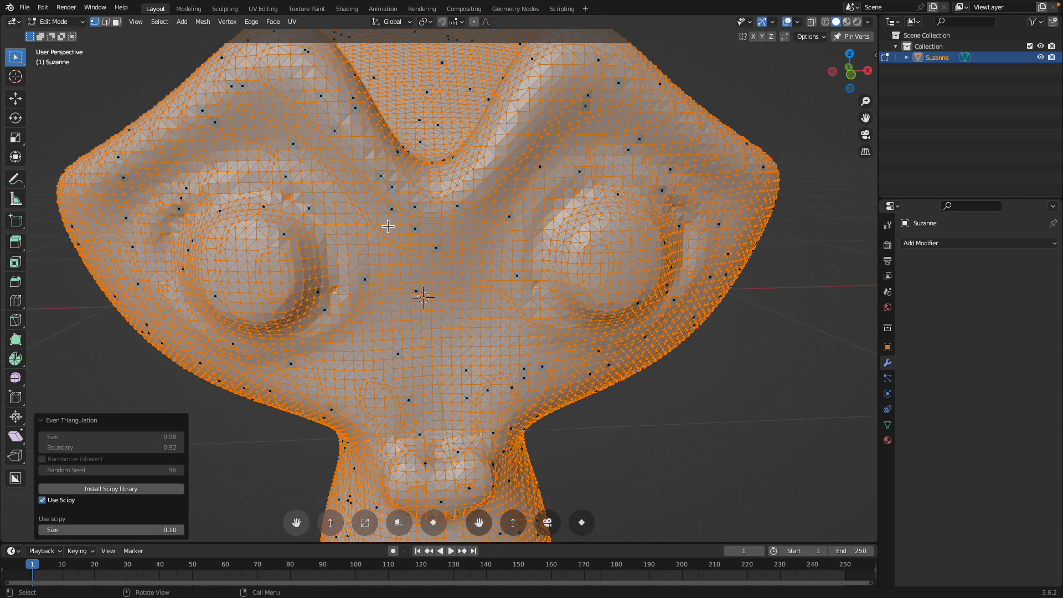
middle_drag(388, 226, 390, 382)
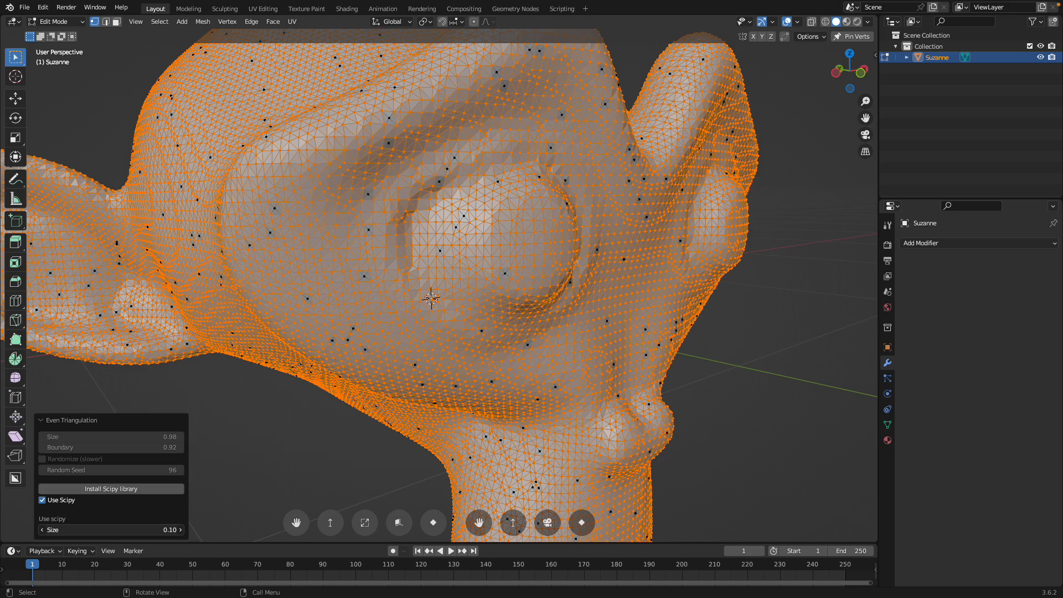
Switch to Safari with the Gumroad page for Hair Curve Strands using Geometry Nodes.
key(ctrl+Left)
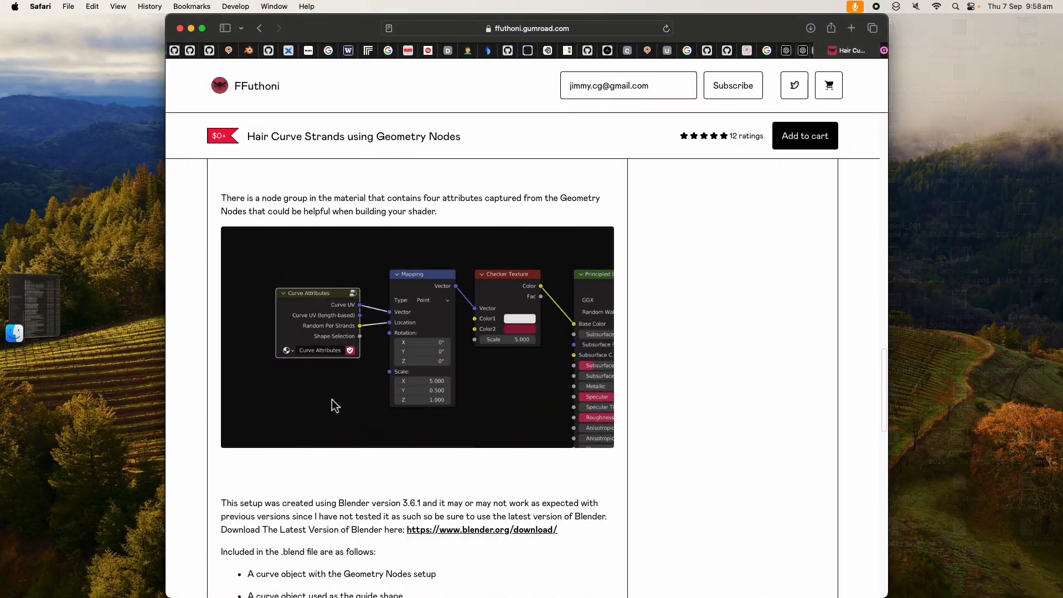
Force quit the unresponsive Blender application.
click(98, 174)
click(15, 6)
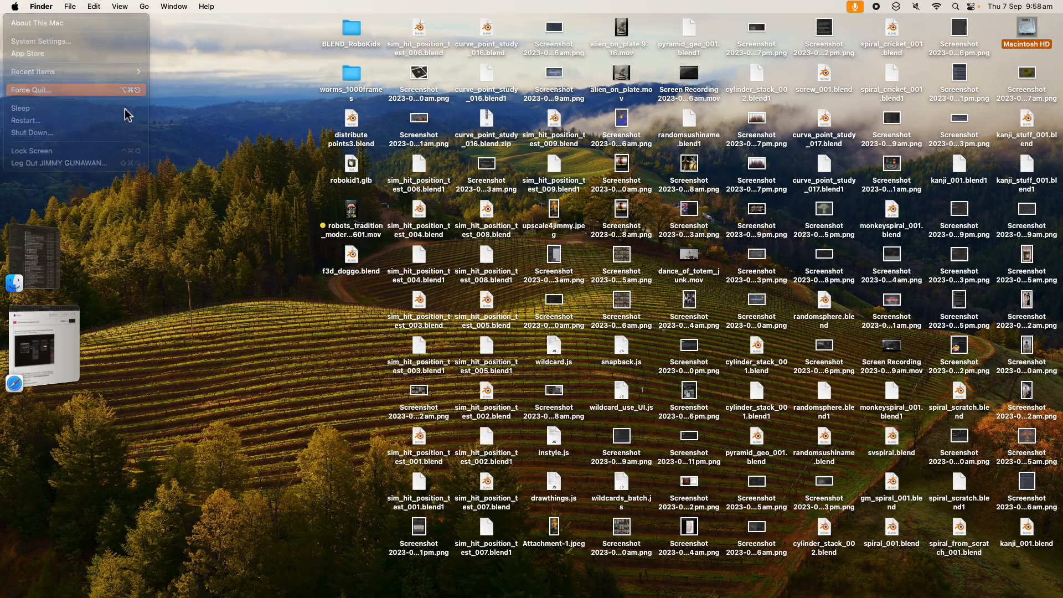
click(42, 87)
click(717, 336)
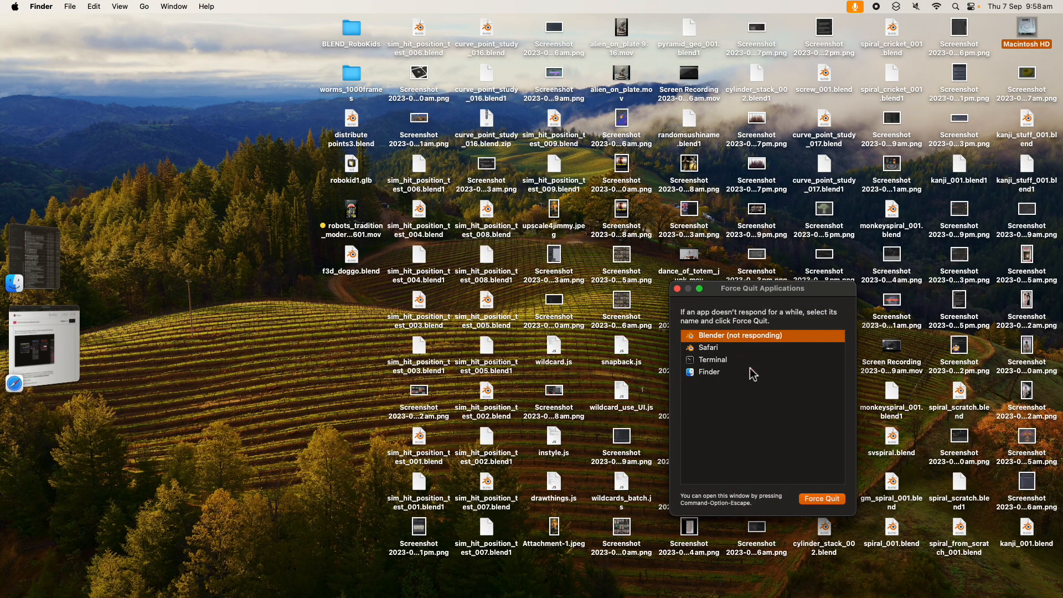
click(819, 498)
key(Return)
Relaunch Blender and reopen the recent file sv_001.blend.
click(294, 459)
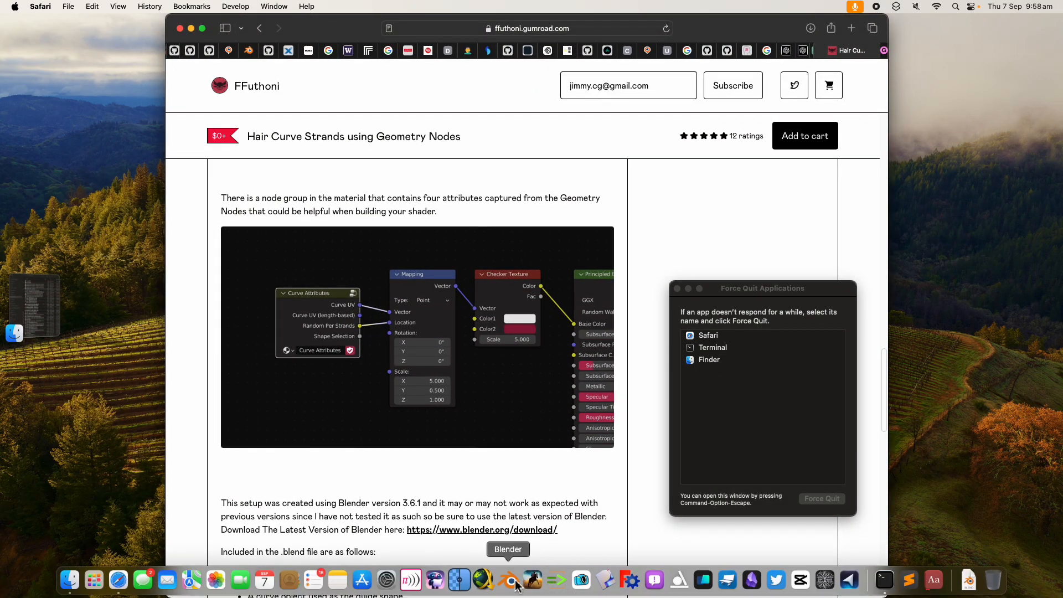
click(506, 585)
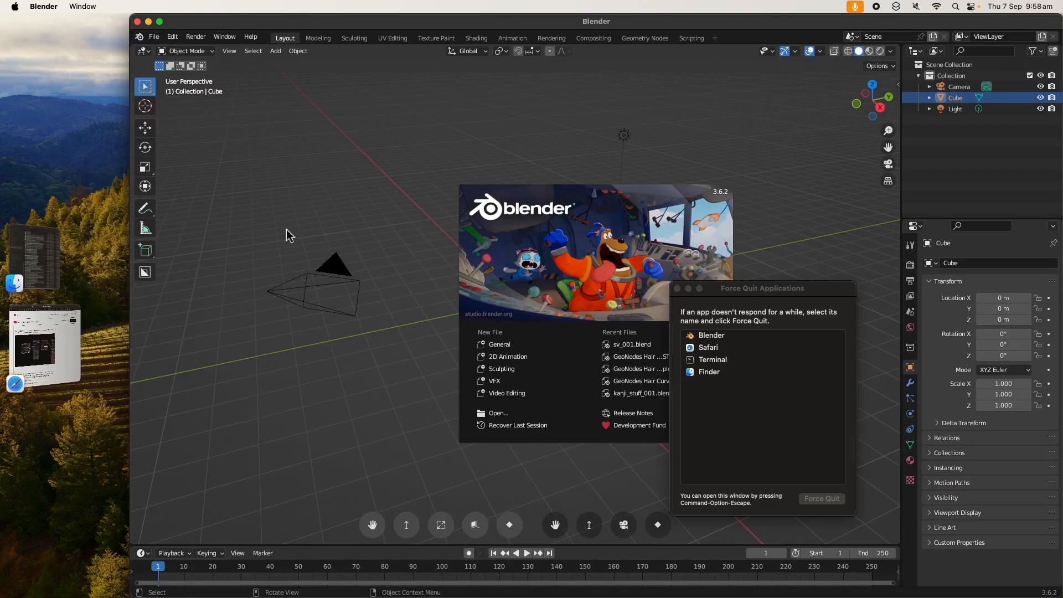
click(287, 229)
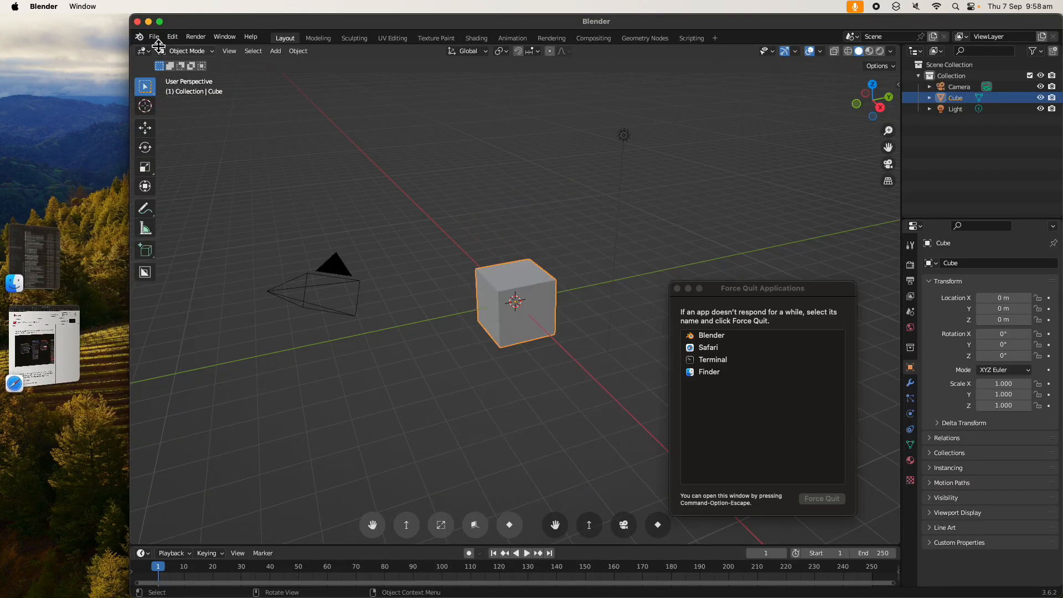
click(154, 37)
mouse_move(183, 71)
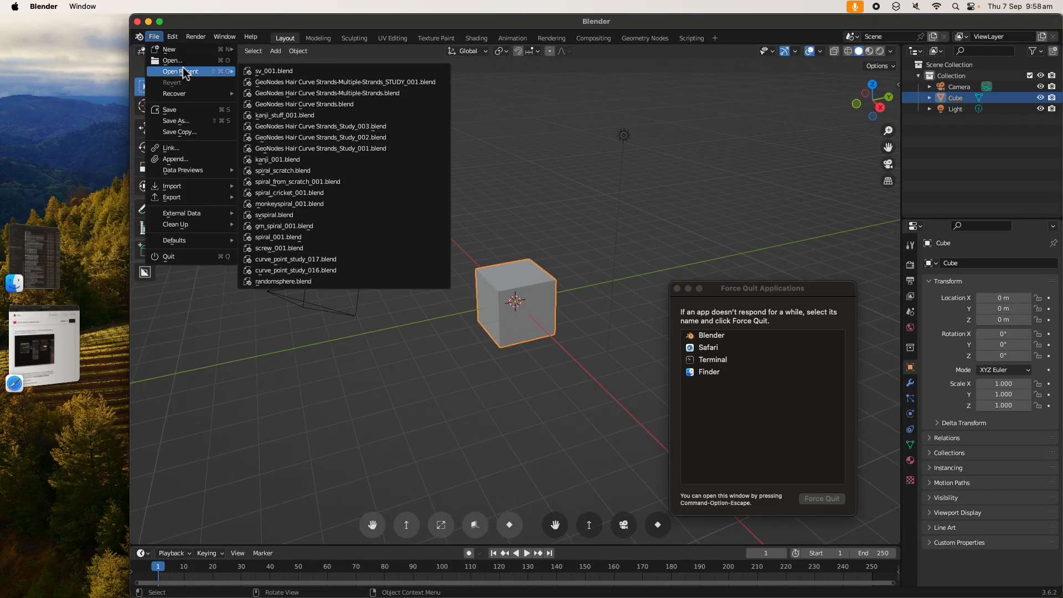
click(273, 74)
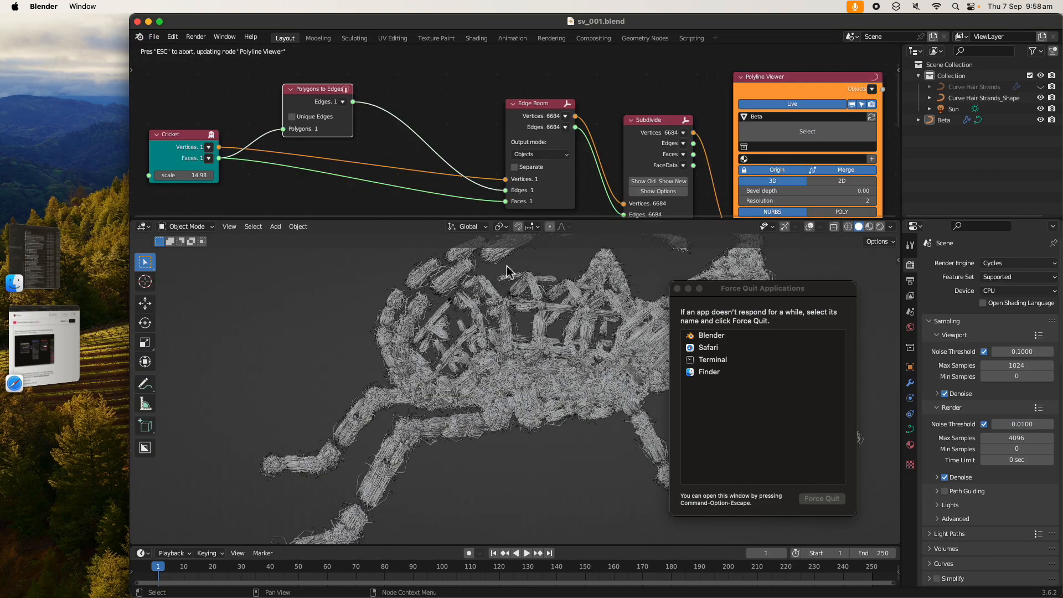
Connect the Torus node's vertices, edges and polygons to the matching Edge Boom inputs, replacing Cricket, and close the Force Quit window.
click(187, 137)
middle_drag(241, 123, 280, 84)
scroll(312, 131, down, 2)
middle_drag(348, 183, 333, 169)
click(333, 169)
scroll(403, 190, right, 3)
scroll(403, 190, up, 2)
shift+click(475, 105)
key(shift+f)
scroll(471, 316, up, 3)
middle_drag(434, 306, 507, 325)
click(677, 288)
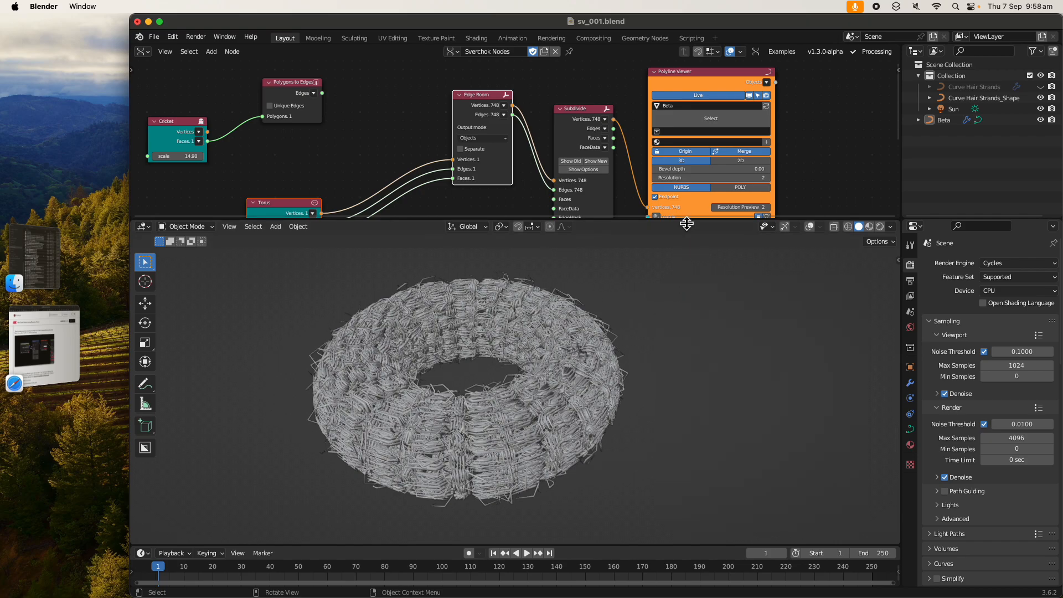
Enlarge the node editor's height and save the file.
drag(685, 219, 685, 356)
middle_drag(472, 173, 466, 153)
key(super+s)
Spread out the Torus, Edge Boom, Subdivide and Polyline Viewer nodes to free space in the node tree.
drag(315, 246, 350, 197)
middle_drag(350, 198, 323, 228)
click(412, 182)
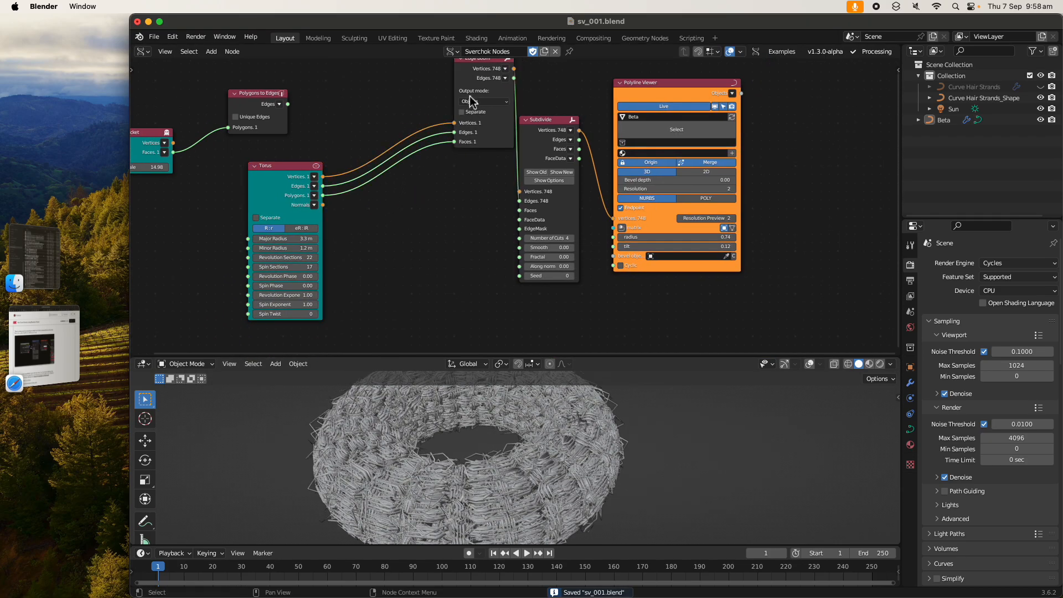
drag(490, 90, 425, 113)
drag(648, 82, 679, 68)
drag(557, 129, 544, 126)
middle_drag(420, 250, 405, 247)
scroll(406, 247, up, 2)
Try adding a Volume node between Torus and Subdivide, below Edge Boom.
key(shift+a)
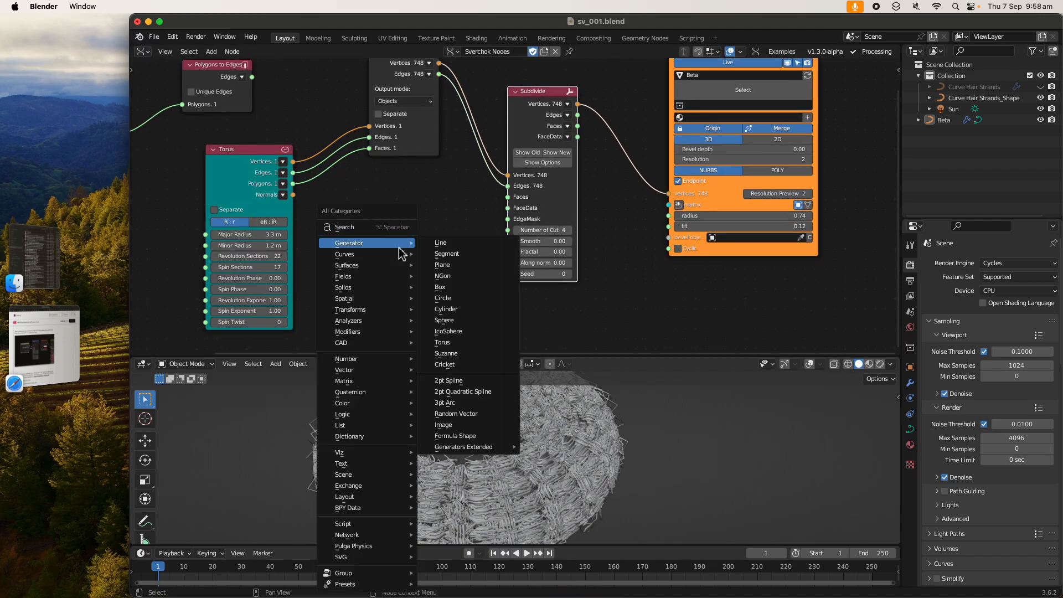
click(383, 227)
text(volume)
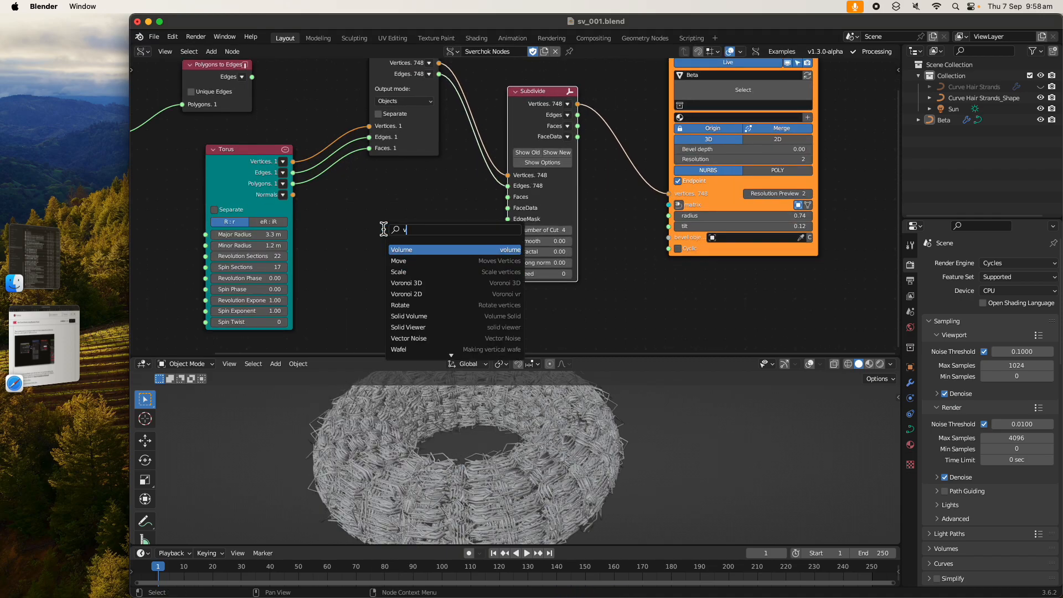
key(Return)
click(384, 224)
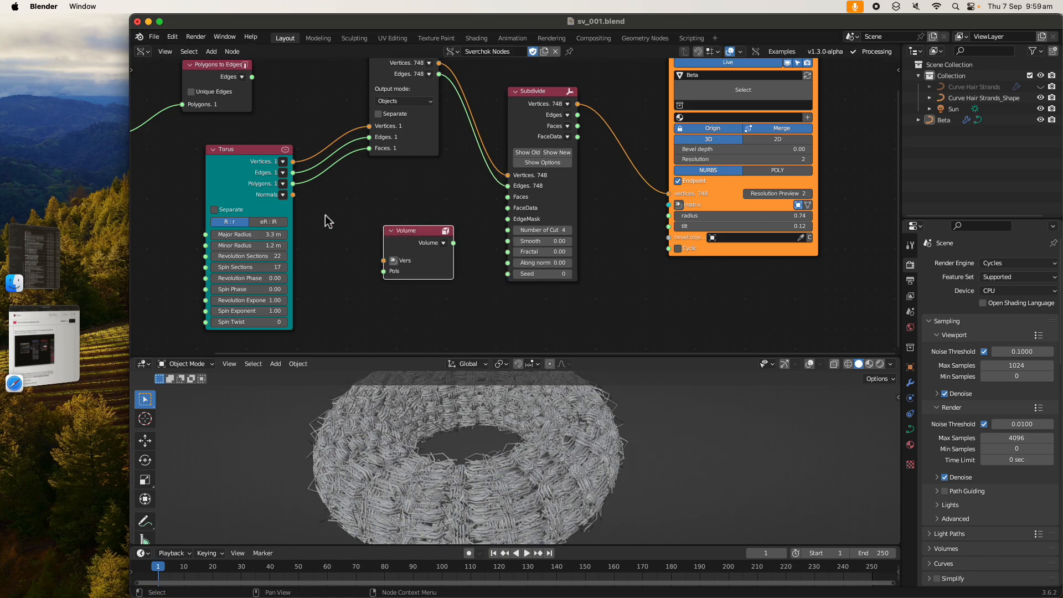
click(248, 176)
scroll(390, 237, up, 1)
drag(390, 237, 349, 233)
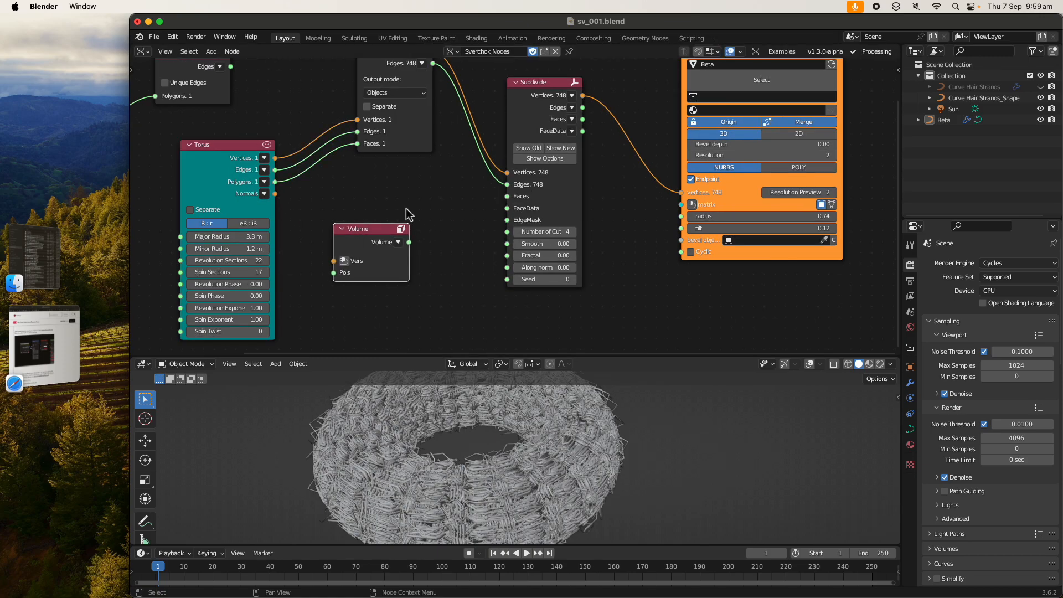
Search the nodes for "scat" and "distr", and delete the Volume node.
key(alt+space)
text(scat)
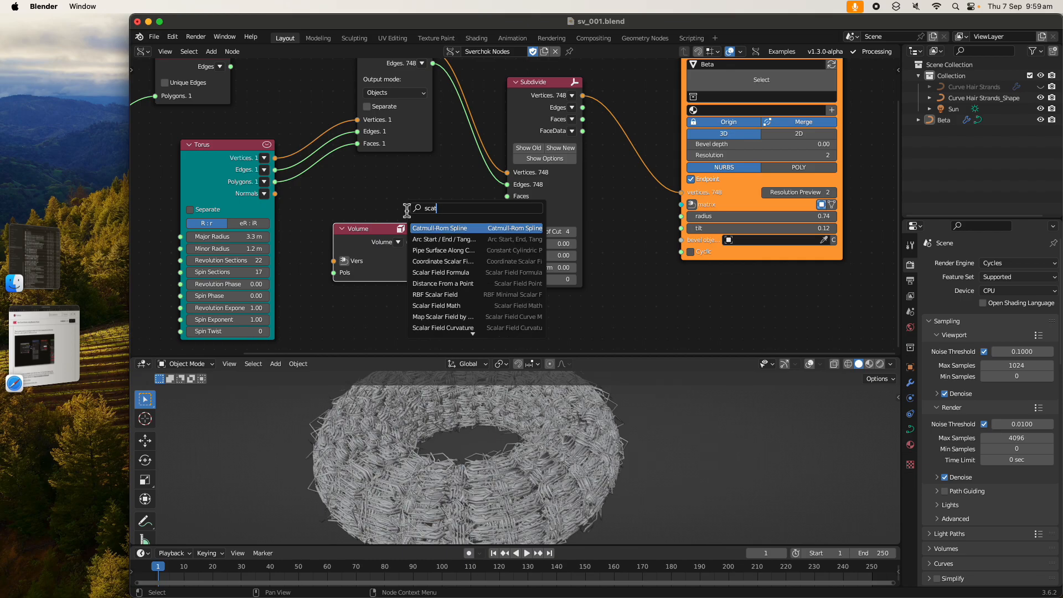
key(ctrl+a)
text(distr)
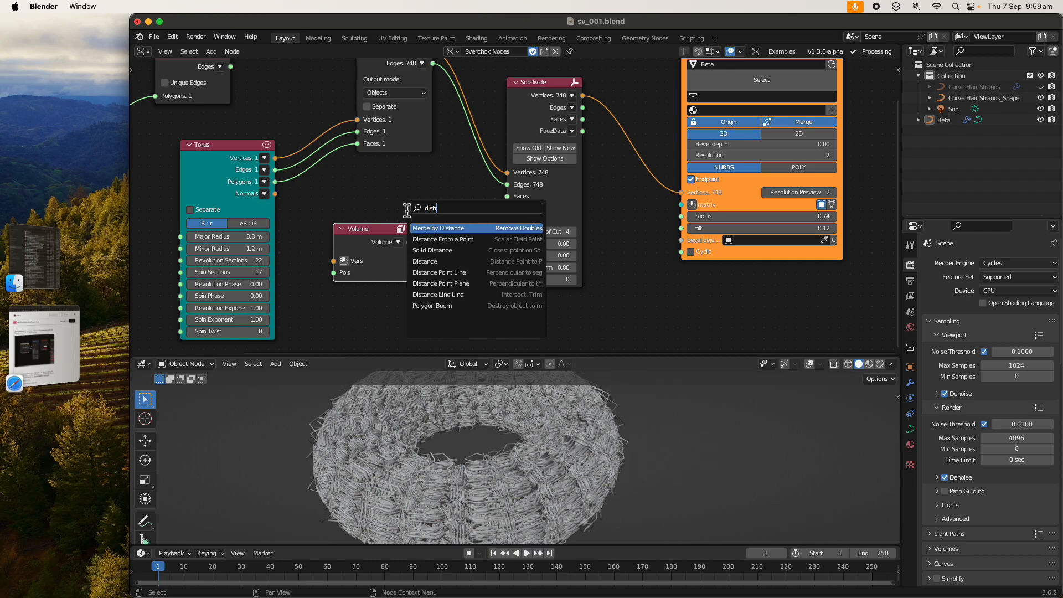
key(Escape)
key(x)
Find a point-distribution node and add Populate Mesh beside the Torus node.
key(alt+space)
text(distribute)
key(ctrl+a)
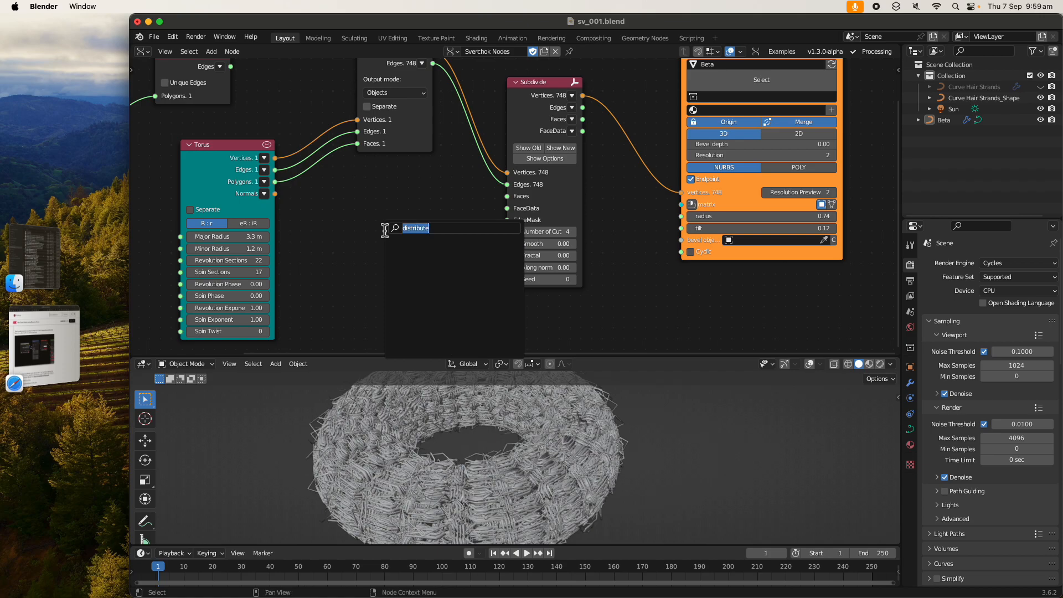
text(points)
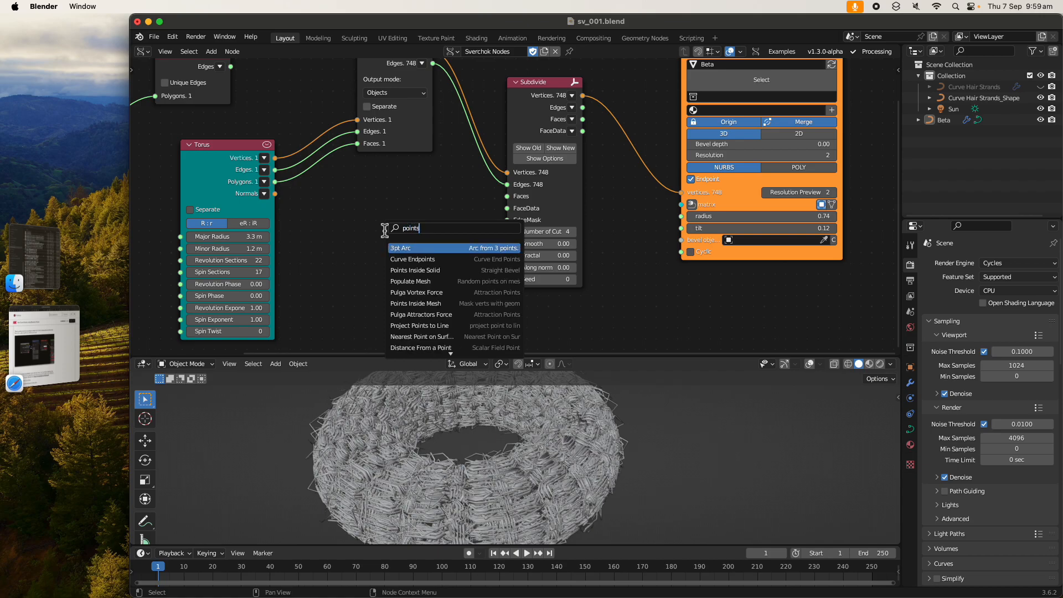
key(Down)
key(Down)
key(Down)
key(Return)
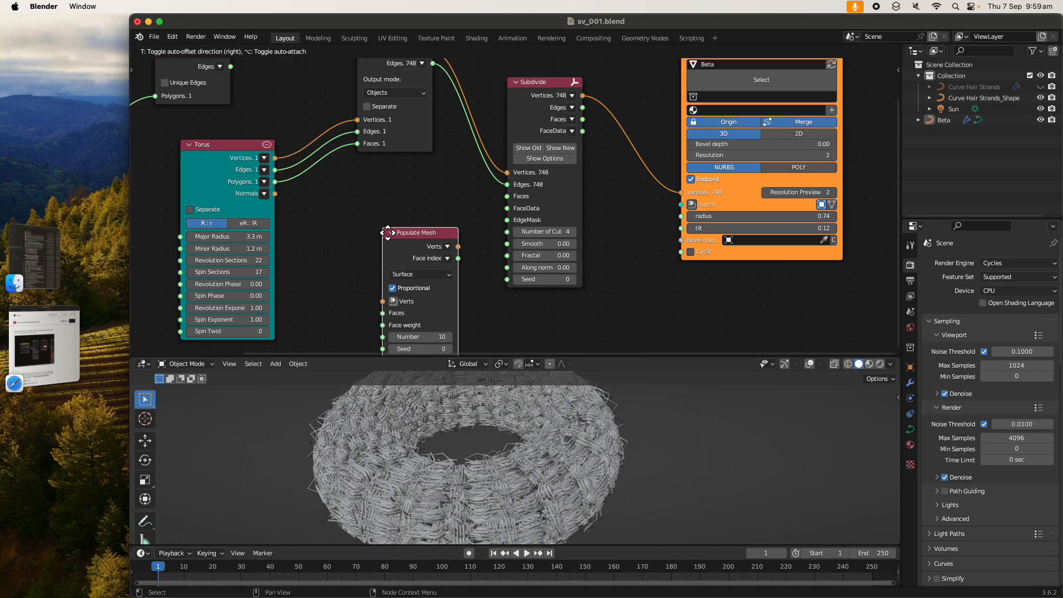
click(372, 208)
Set Populate Mesh to Volume mode and link the Torus vertices and polygons to its Verts and Faces inputs.
click(407, 250)
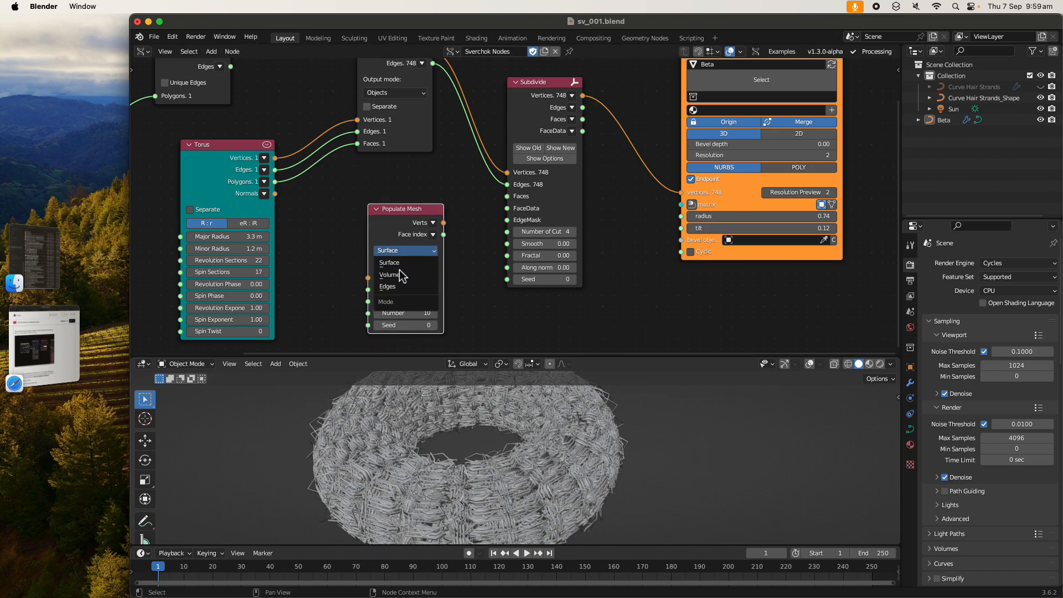
click(404, 263)
drag(275, 158, 368, 253)
drag(275, 181, 367, 265)
Replace Subdivide's link to the Polyline Viewer's vertices input with the Verts output of Populate Mesh.
middle_drag(449, 226, 385, 253)
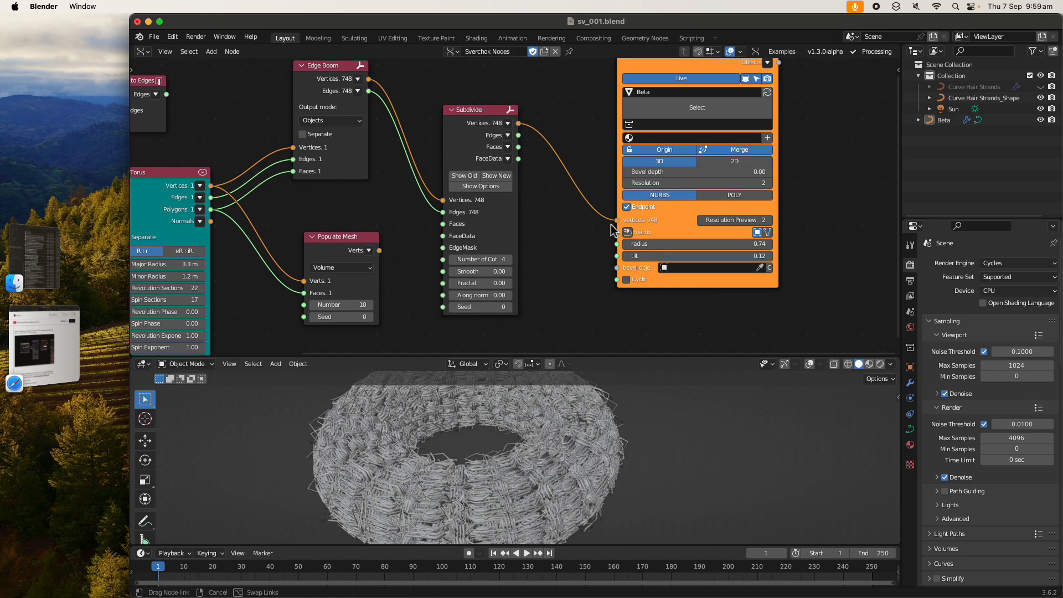
drag(615, 221, 582, 229)
drag(379, 250, 618, 221)
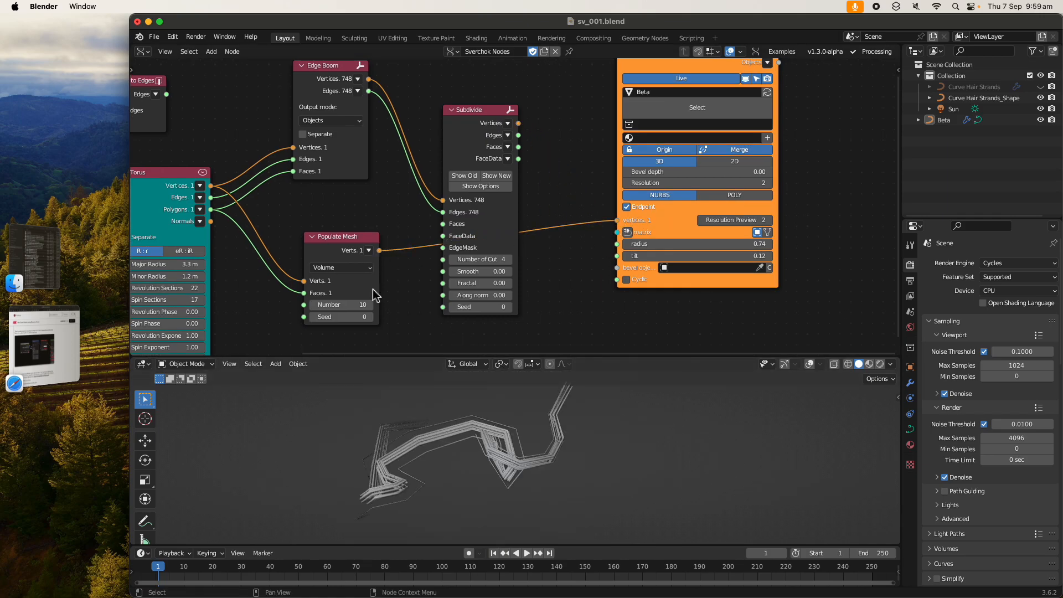
Set Populate Mesh's number to 965 and seed to 135, and inspect the resulting strands in an enlarged viewport.
drag(341, 305, 437, 335)
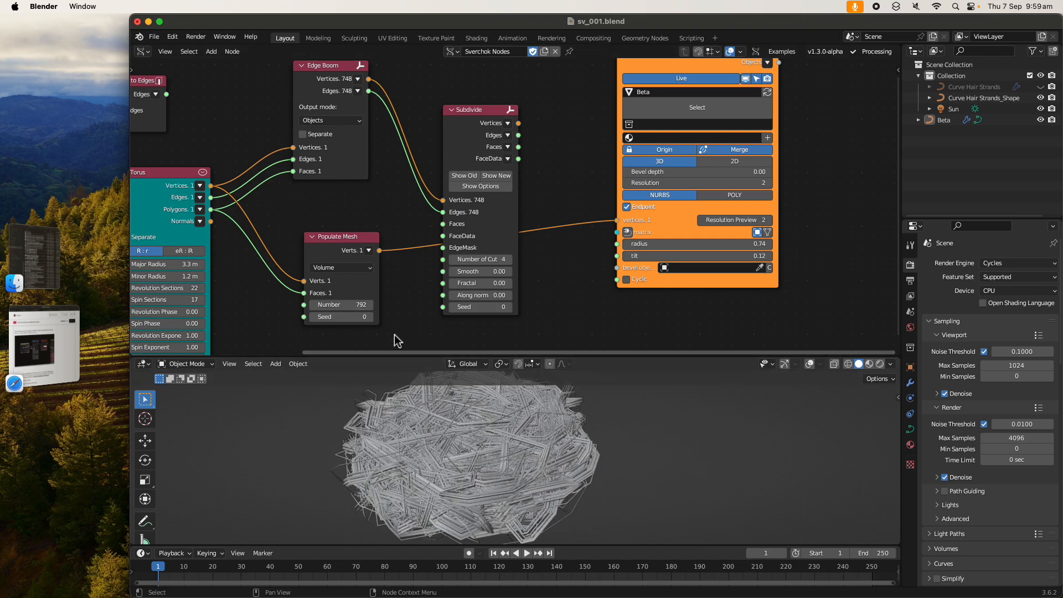
drag(341, 317, 374, 239)
middle_drag(473, 361, 459, 339)
middle_drag(349, 220, 348, 152)
mouse_move(341, 188)
mouse_down()
mouse_move(333, 194)
mouse_move(355, 176)
mouse_move(310, 176)
mouse_move(339, 176)
mouse_up()
middle_drag(739, 410, 551, 372)
scroll(481, 363, up, 1)
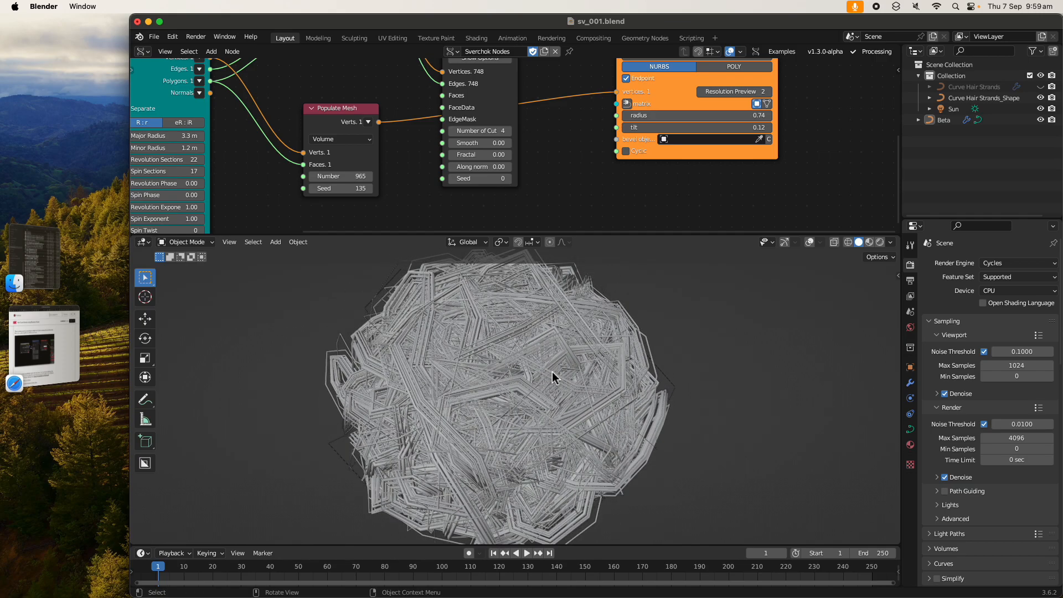
scroll(557, 372, down, 1)
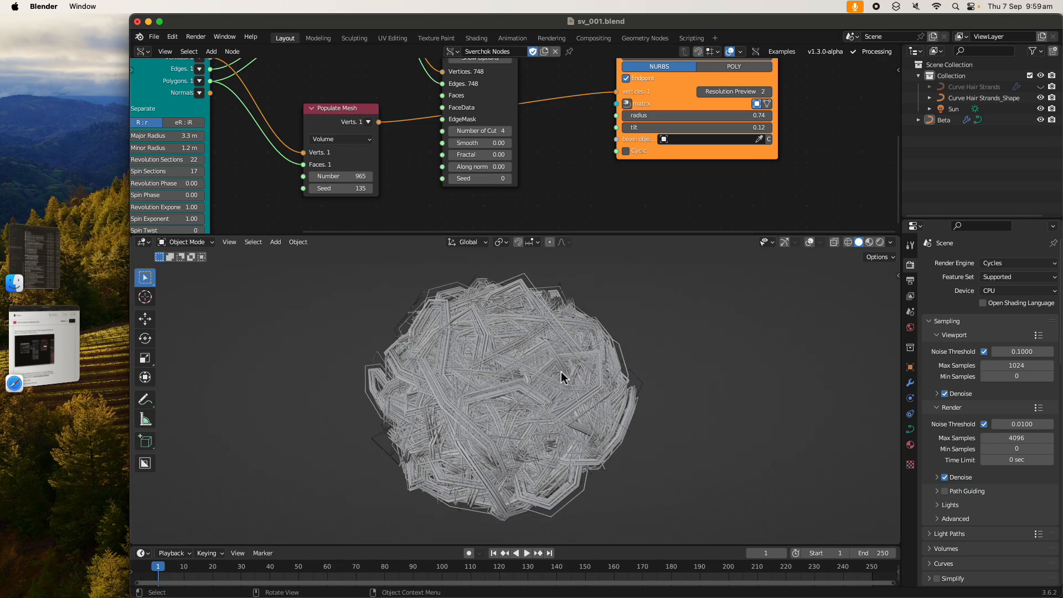
Enlarge the node editor and move Subdivide up to clear space between Populate Mesh and the Polyline Viewer.
drag(510, 235, 509, 310)
middle_drag(405, 218, 430, 263)
drag(371, 203, 353, 200)
scroll(408, 222, down, 2)
middle_drag(408, 222, 380, 295)
drag(473, 168, 460, 60)
drag(359, 269, 360, 266)
middle_drag(422, 260, 419, 211)
scroll(419, 211, up, 1)
Add a KDT Closest Edges node to the right of Populate Mesh.
key(shift+a)
click(444, 207)
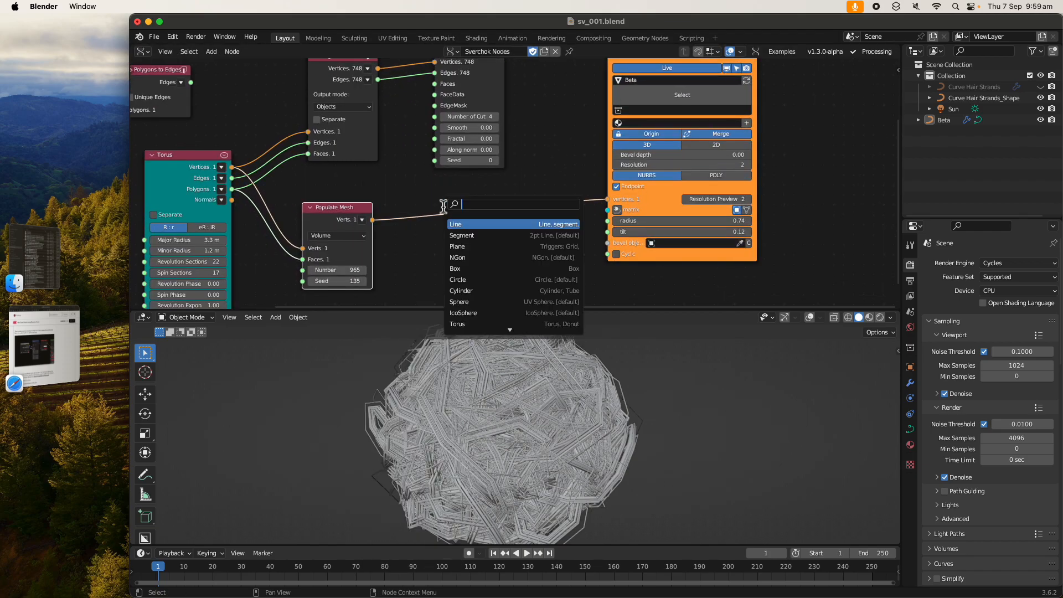
text(kdt)
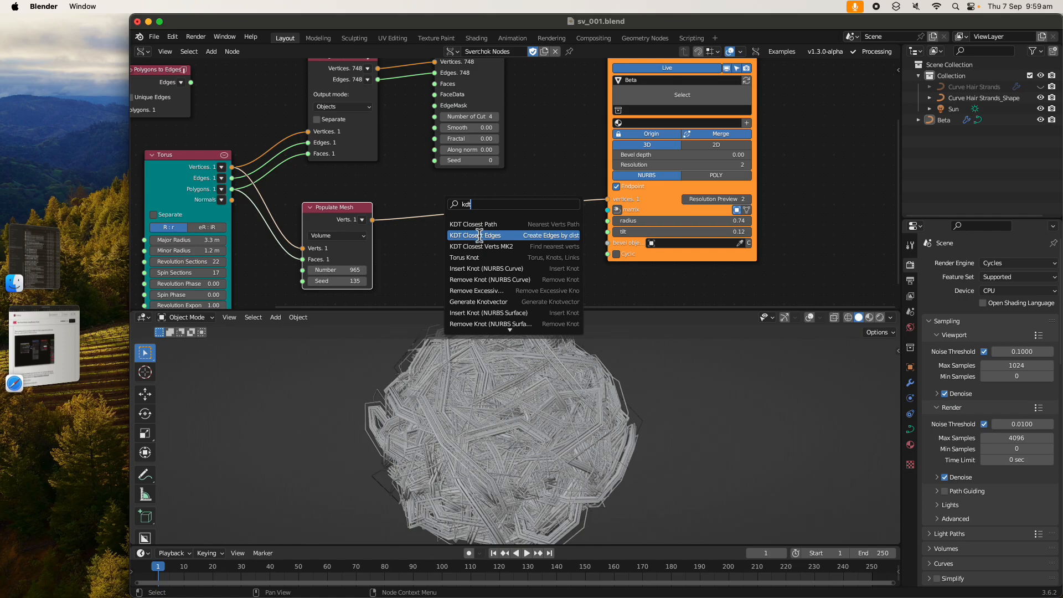
click(480, 236)
click(460, 266)
Try a KDT Closest Path node fed by Populate Mesh's vertices.
middle_drag(513, 273, 515, 216)
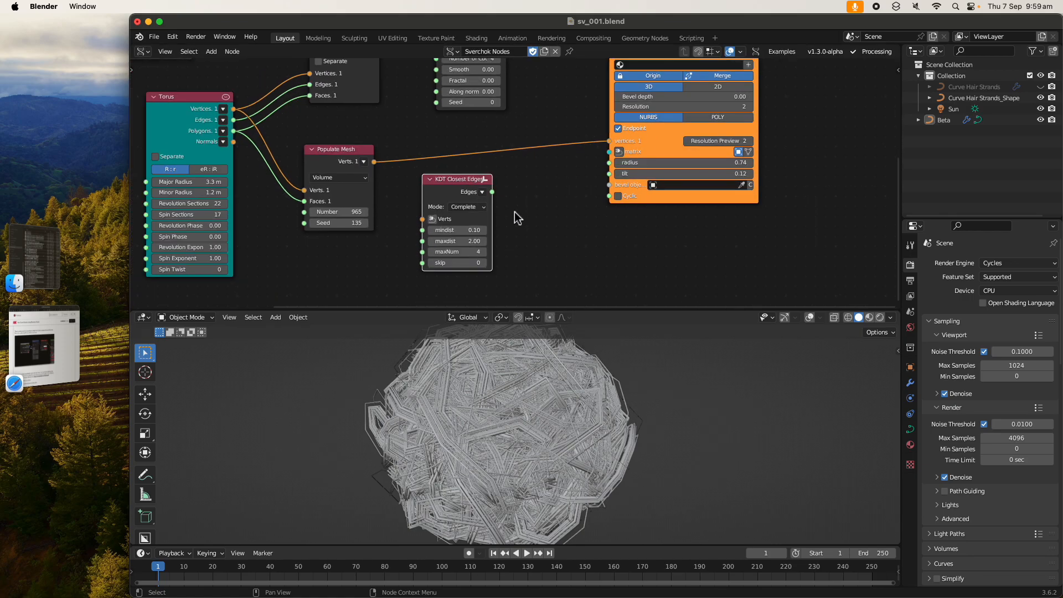
key(shift+a)
click(515, 214)
text(closest)
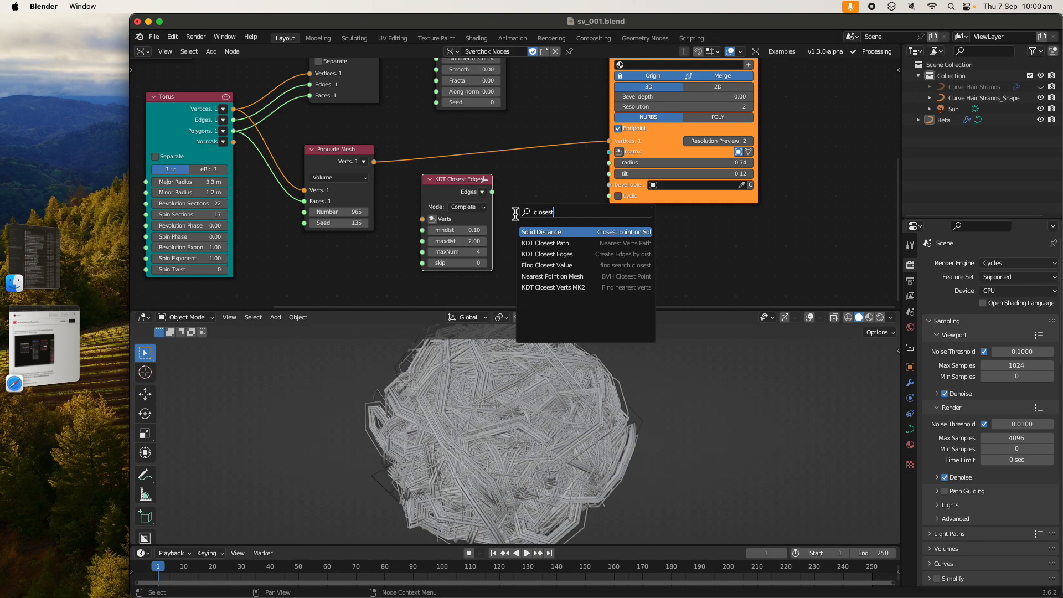
text( p)
key(Down)
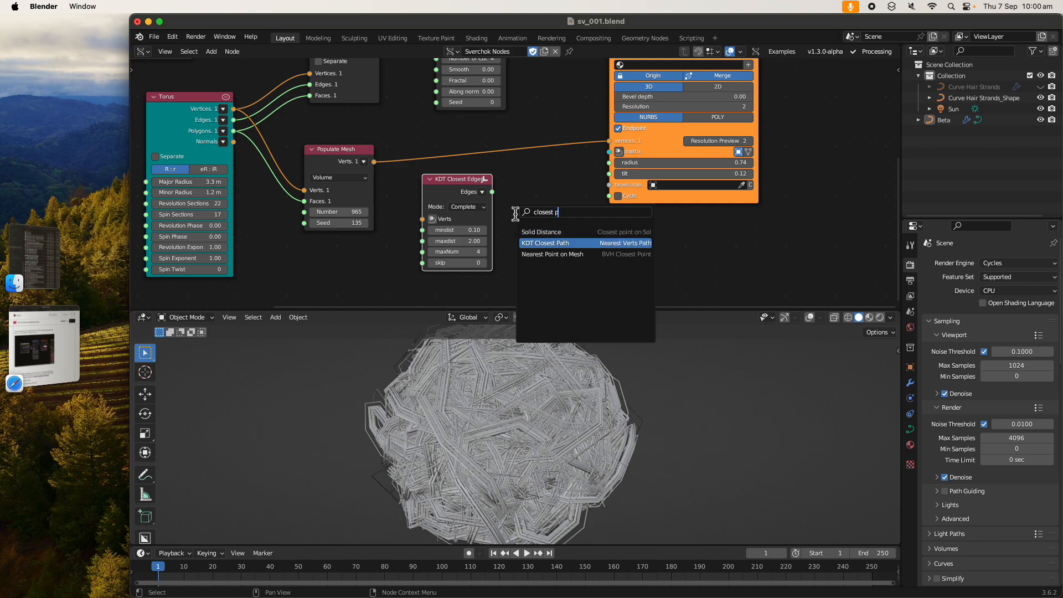
key(Return)
click(517, 216)
drag(374, 162, 516, 257)
middle_drag(583, 228, 565, 252)
mouse_move(547, 245)
mouse_down()
mouse_move(544, 208)
mouse_move(545, 225)
mouse_up()
key(x)
Add a KDT Closest Verts MK2 node beside KDT Closest Edges.
key(shift+a)
text(closes)
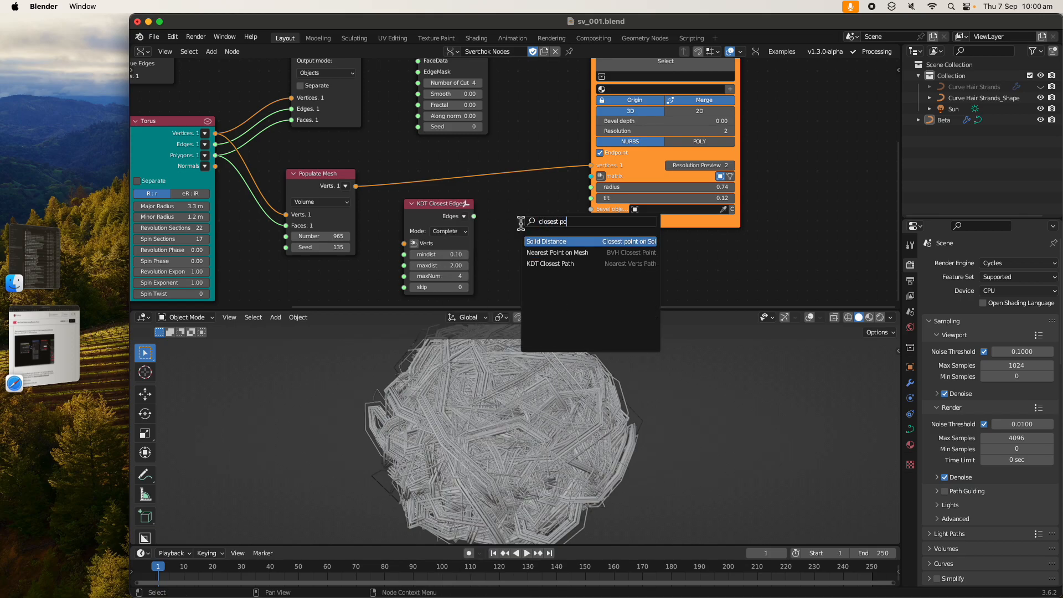
text(kdt)
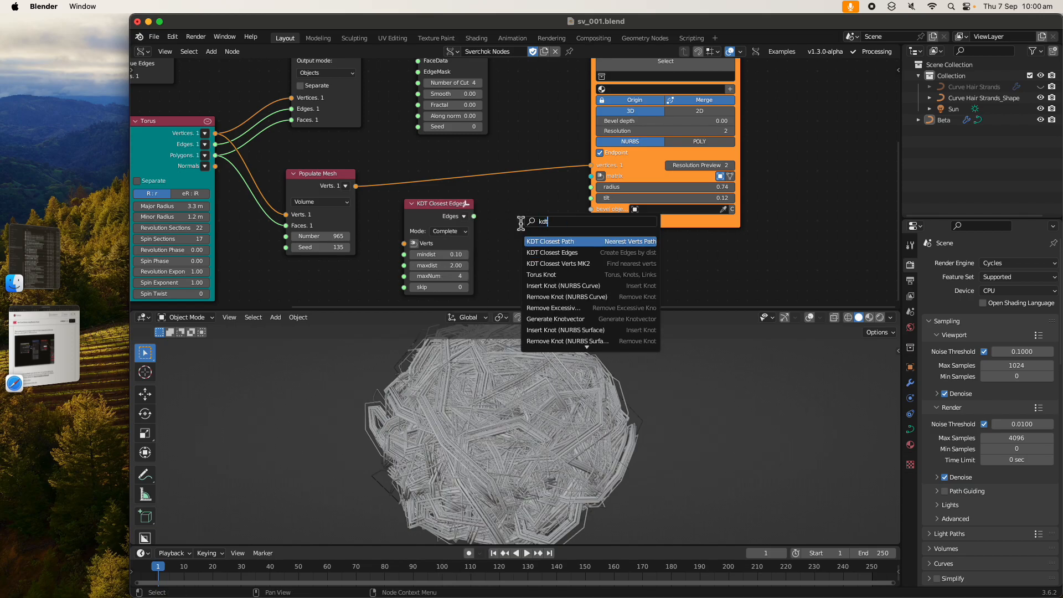
key(Down)
key(Down)
key(Return)
click(505, 213)
Link Populate Mesh's vertices to KDT Closest Verts' insert and find inputs, and its Co output to the Polyline Viewer's vertices.
scroll(505, 213, down, 3)
drag(383, 147, 523, 239)
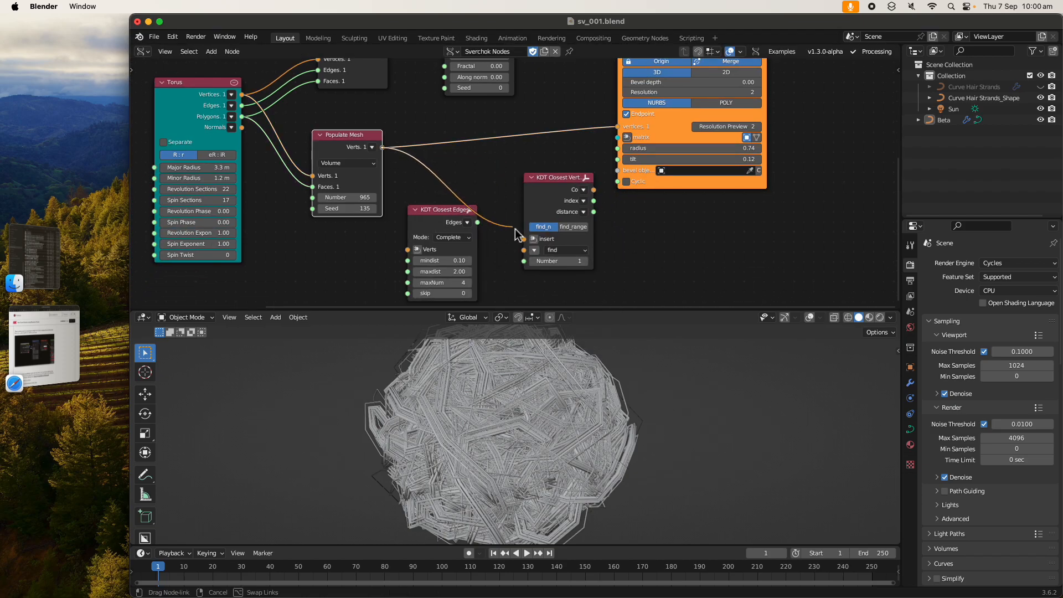
drag(383, 149, 523, 250)
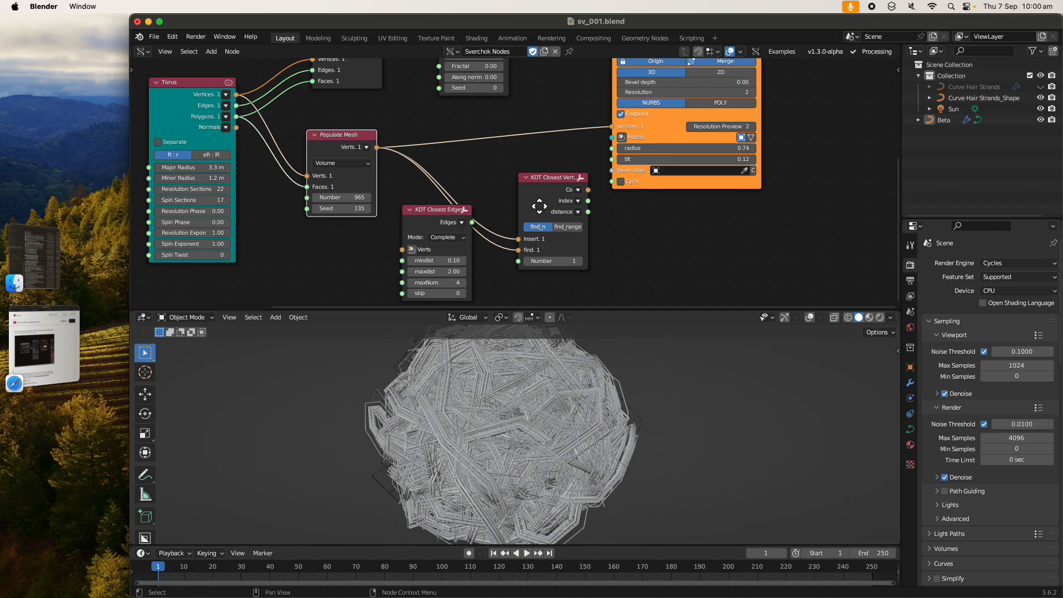
drag(605, 133, 604, 129)
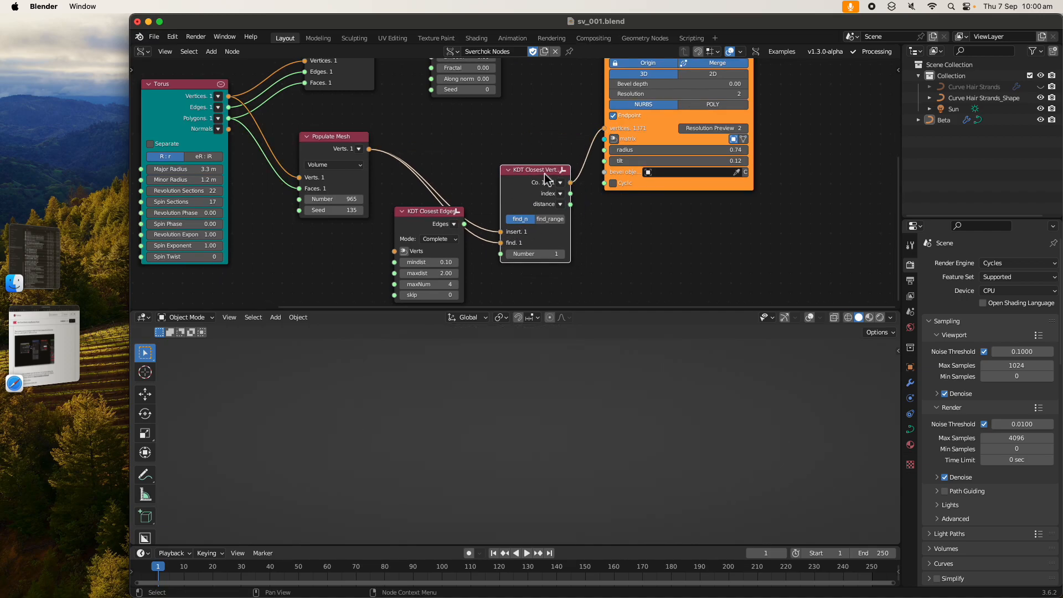
drag(561, 207, 560, 177)
Set KDT Closest Verts' number to 5, enlarge the viewport and inspect the torus strands.
click(561, 224)
click(561, 223)
click(561, 224)
drag(611, 309, 626, 191)
scroll(629, 237, up, 3)
scroll(613, 286, down, 2)
middle_drag(637, 360, 593, 351)
scroll(512, 398, up, 3)
scroll(513, 397, down, 3)
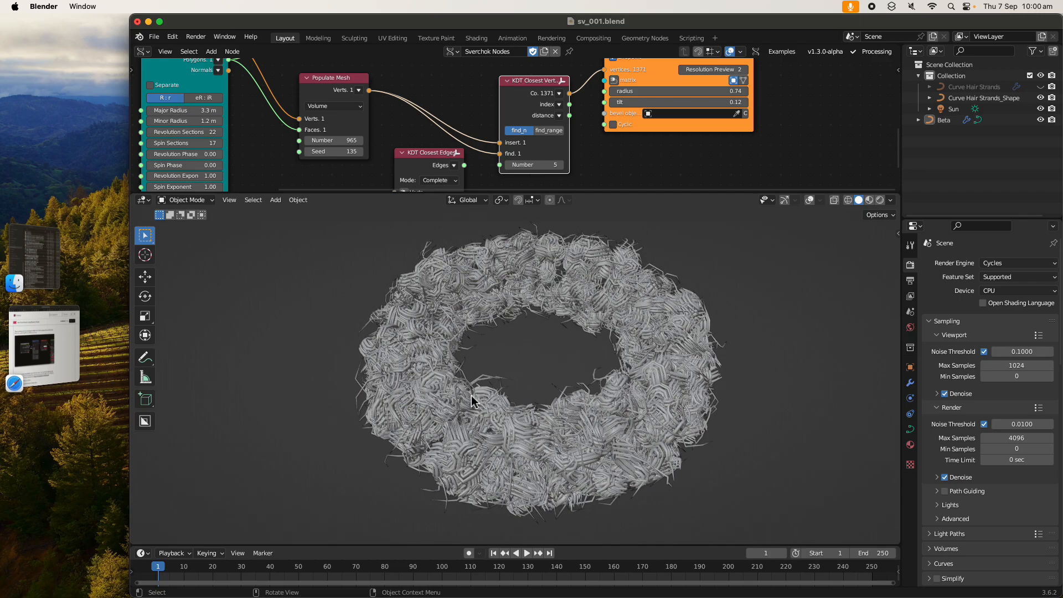
Set KDT Closest Verts' number to 6, inspect the resulting torus strands, and save the file.
scroll(349, 122, down, 3)
middle_drag(515, 382, 495, 408)
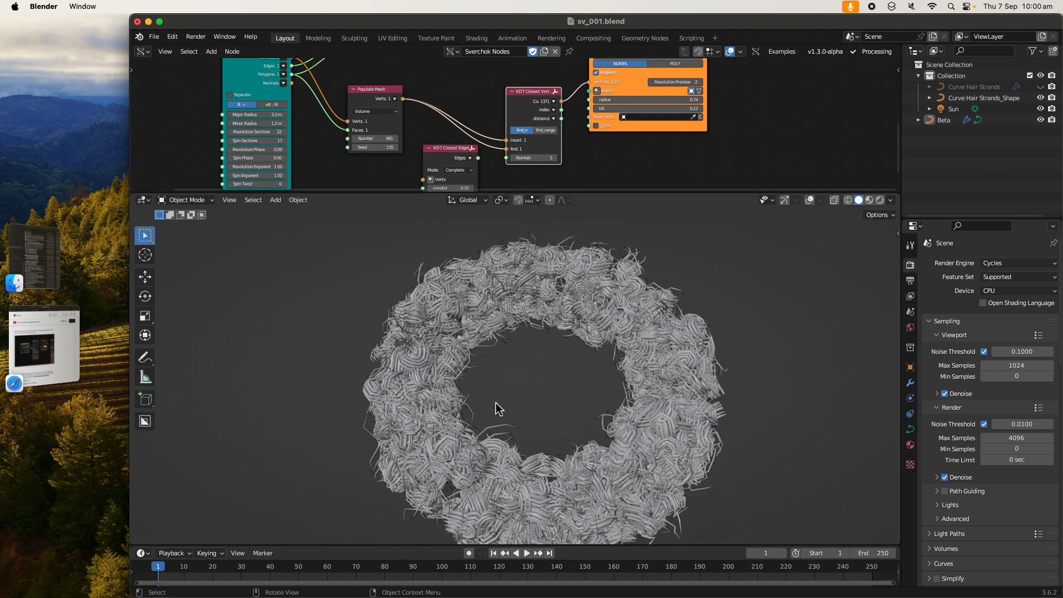
scroll(495, 408, up, 2)
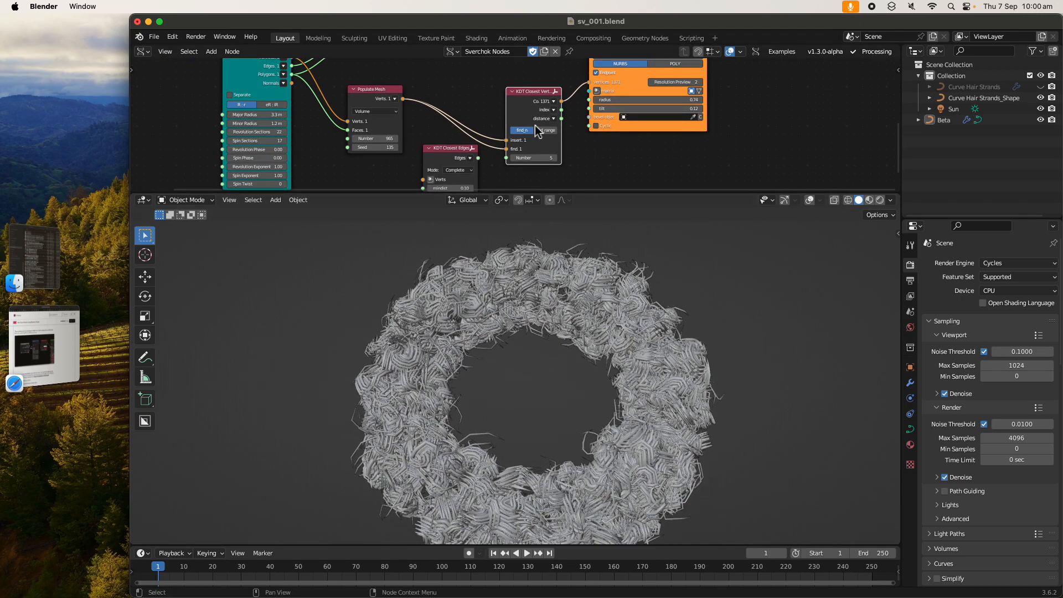
click(554, 159)
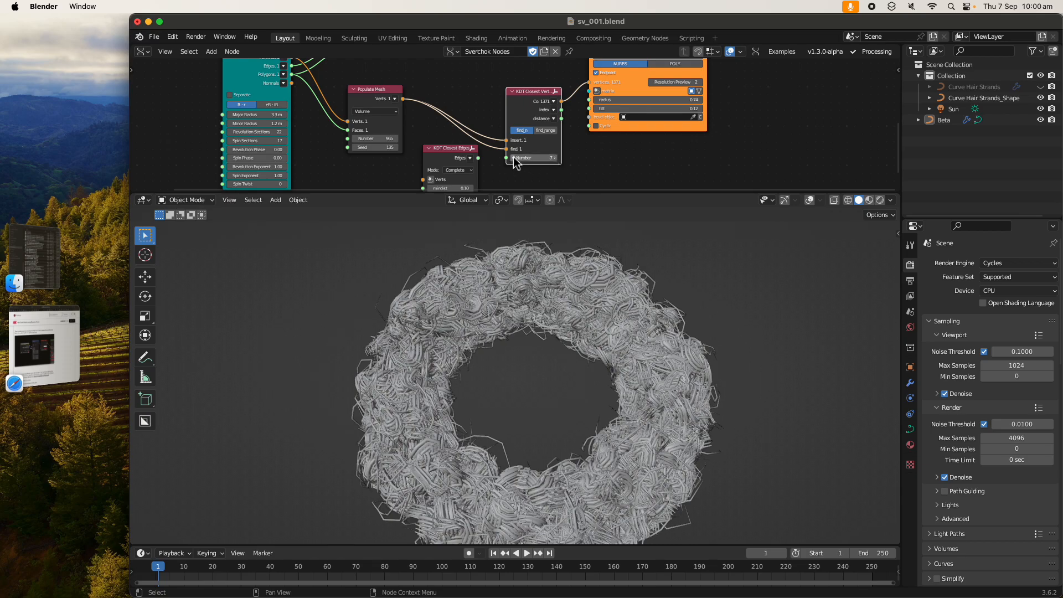
middle_drag(577, 339, 505, 339)
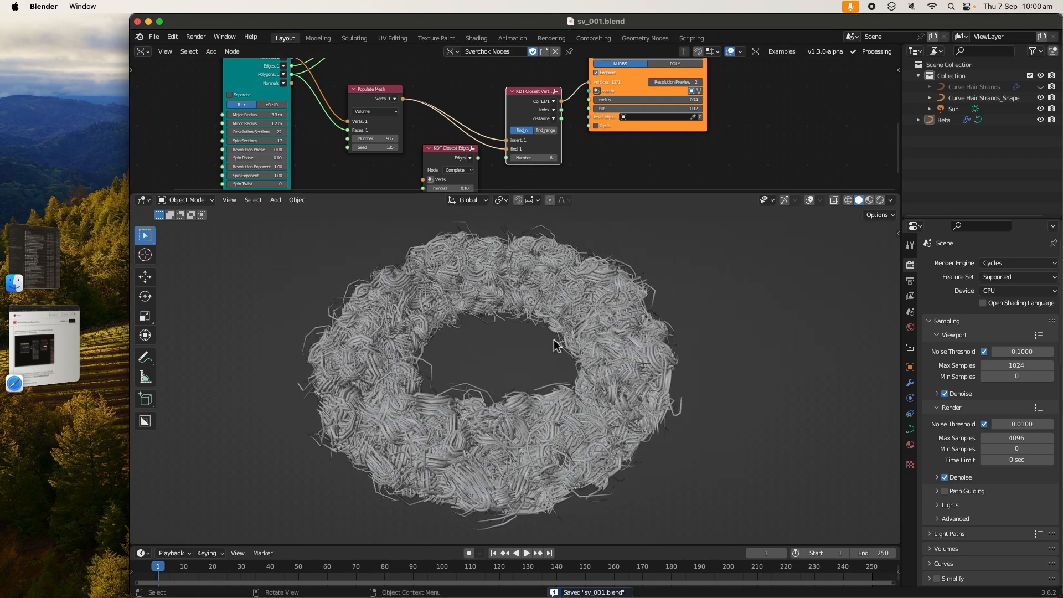
scroll(551, 344, down, 4)
Adjust the node editor and viewport sizes, preview the torus strands in rendered shading, and return to solid shading.
drag(370, 192, 382, 299)
middle_drag(353, 237, 392, 268)
scroll(390, 265, up, 2)
drag(247, 146, 249, 140)
scroll(501, 215, down, 1)
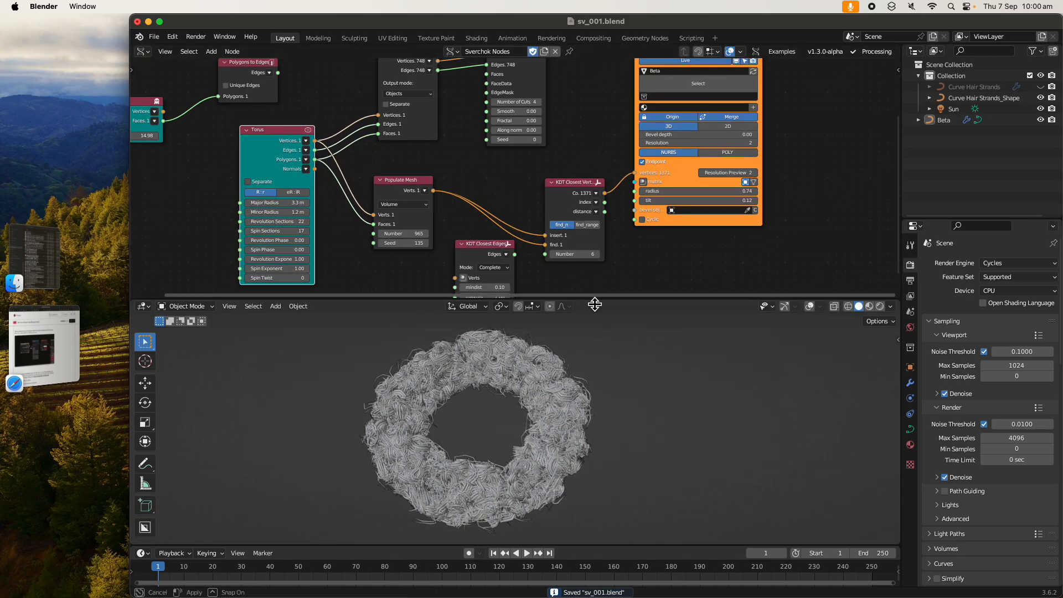
drag(595, 303, 594, 226)
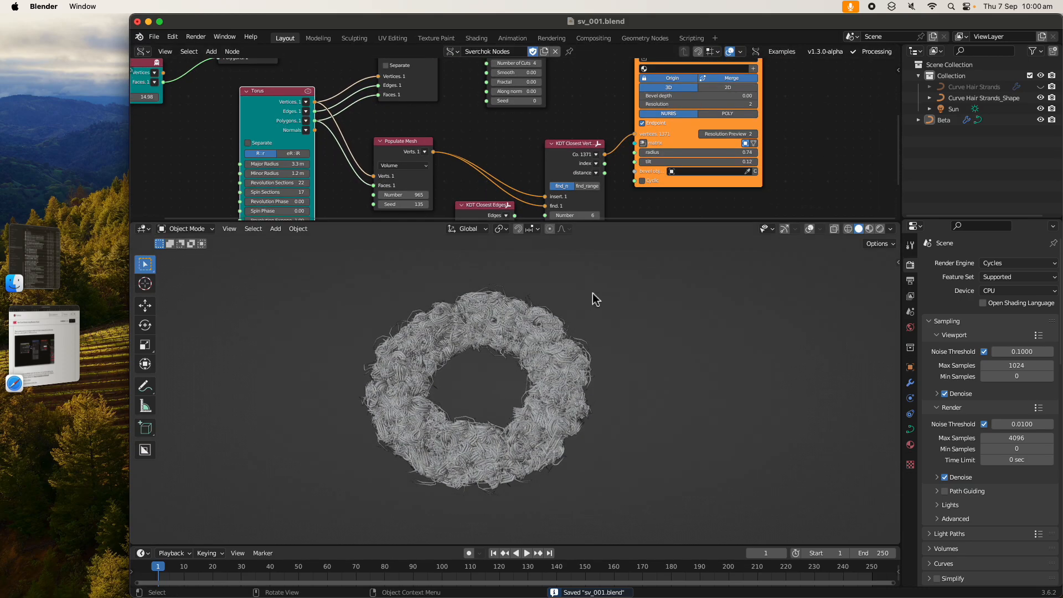
click(880, 228)
scroll(675, 330, up, 4)
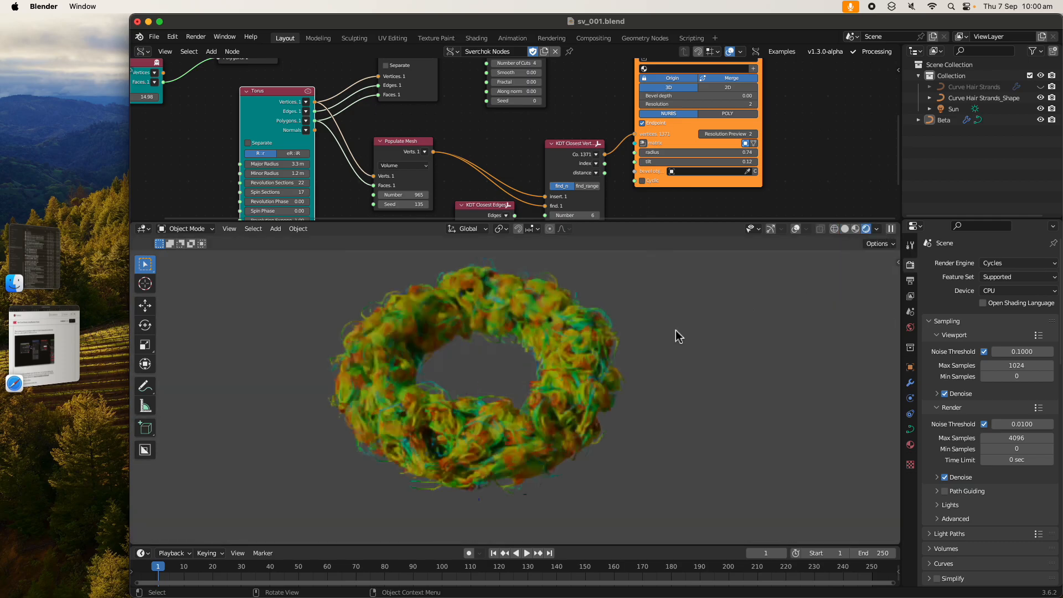
key(z)
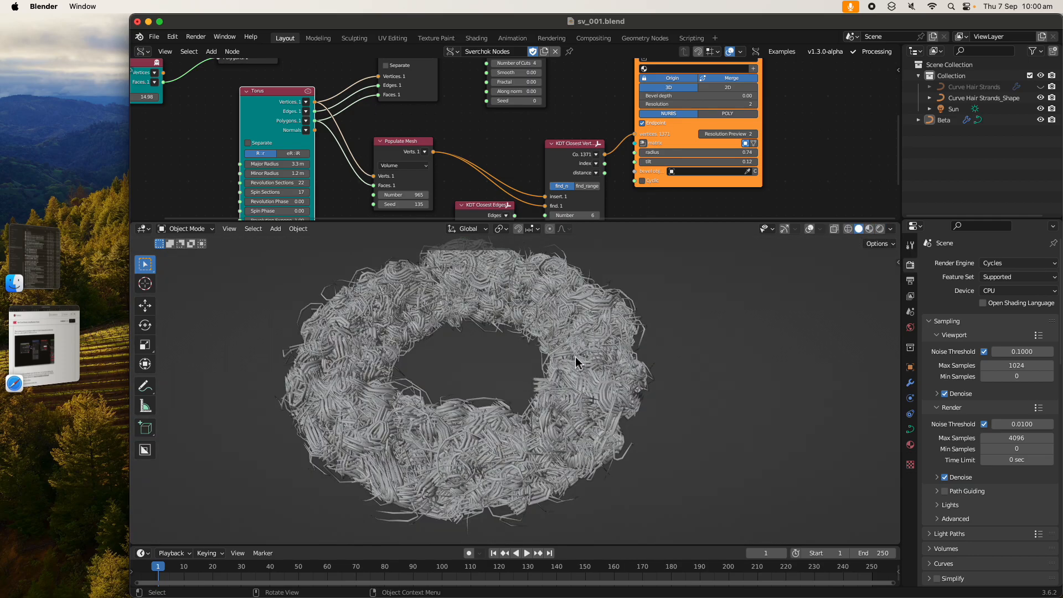
Show the Beta object's Extrapolated Hair Curves modifier settings and widen the properties area.
middle_drag(566, 353, 564, 371)
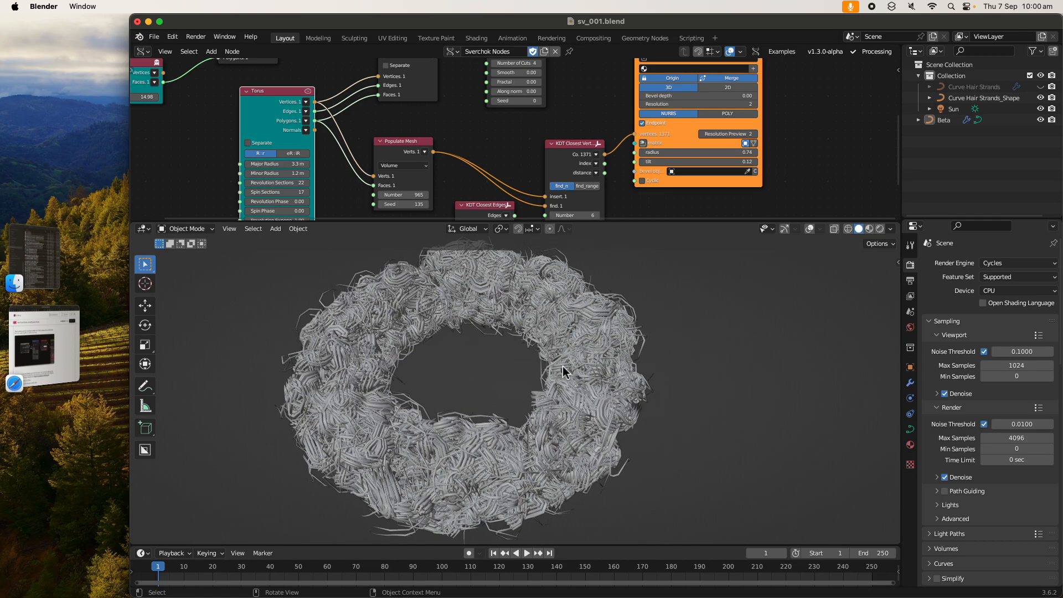
click(909, 382)
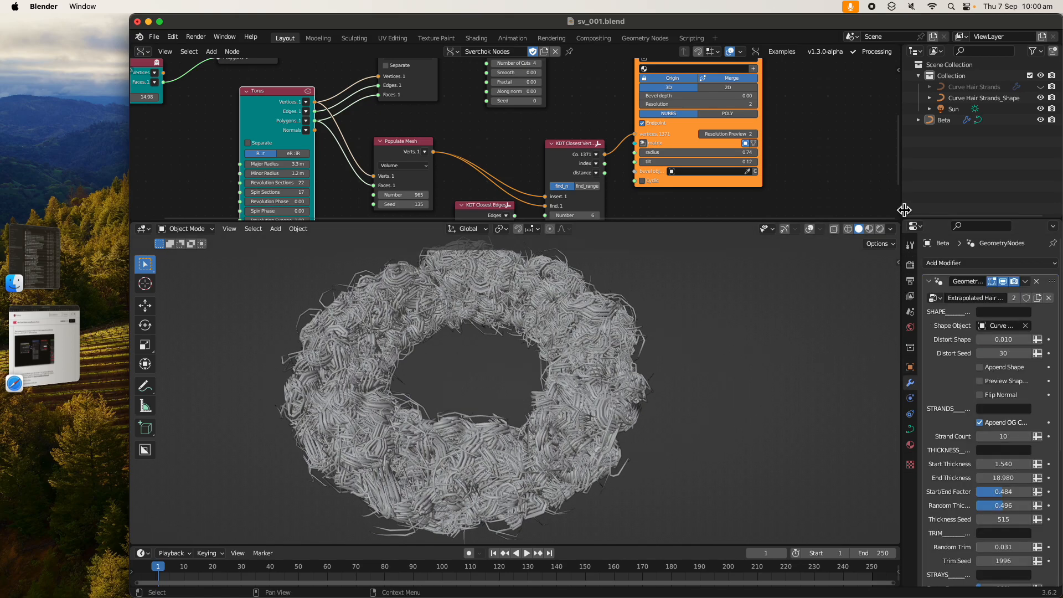
drag(904, 210, 720, 210)
Switch to Safari to review the Hair Curve Strands page's multiple-spline before and after example, and return to Blender.
click(41, 346)
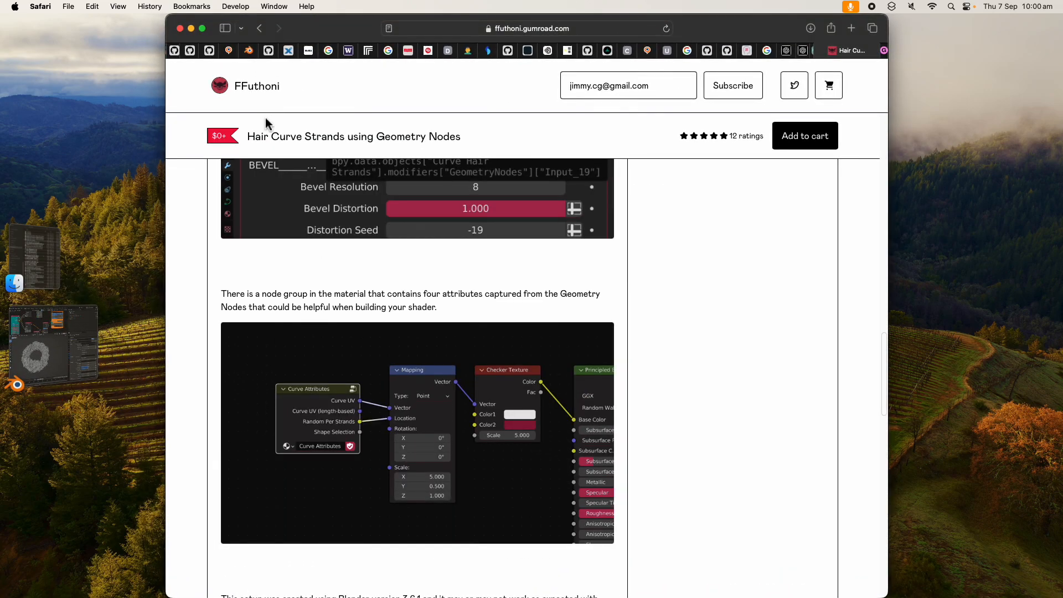
scroll(364, 294, up, 10)
scroll(387, 333, down, 3)
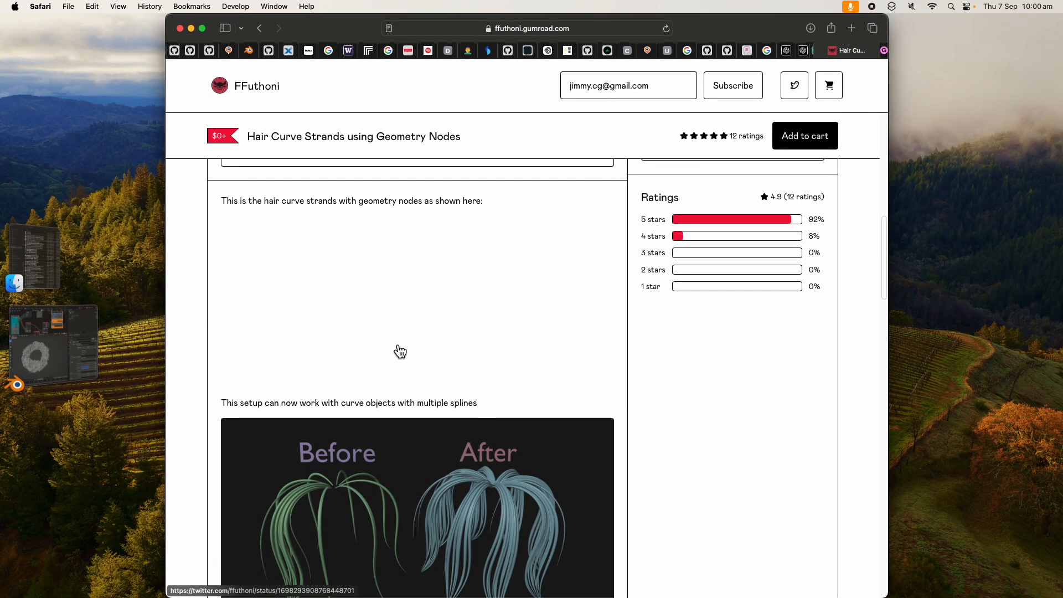
scroll(437, 365, down, 1)
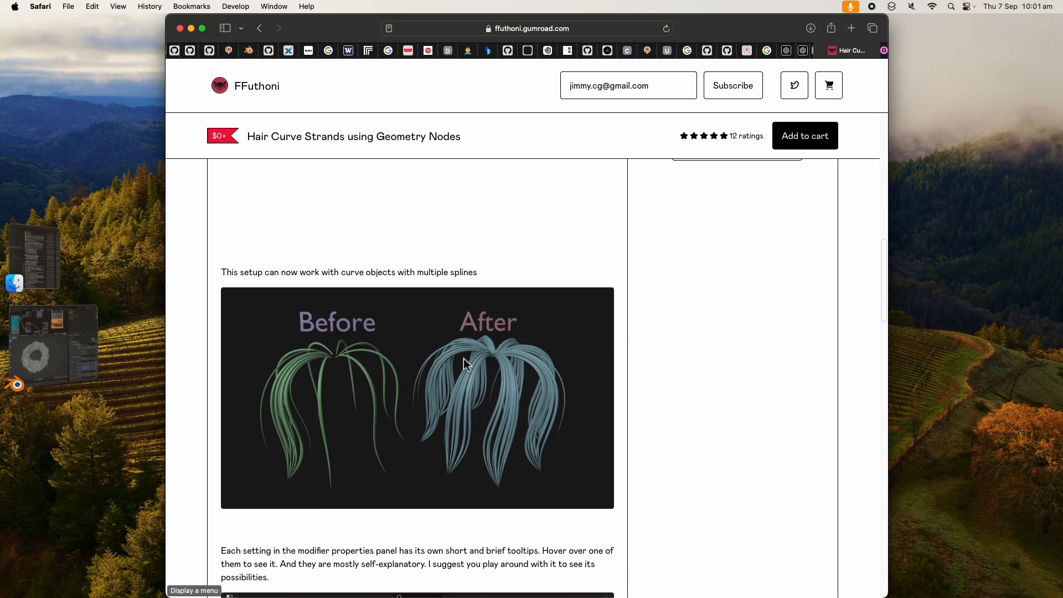
click(55, 344)
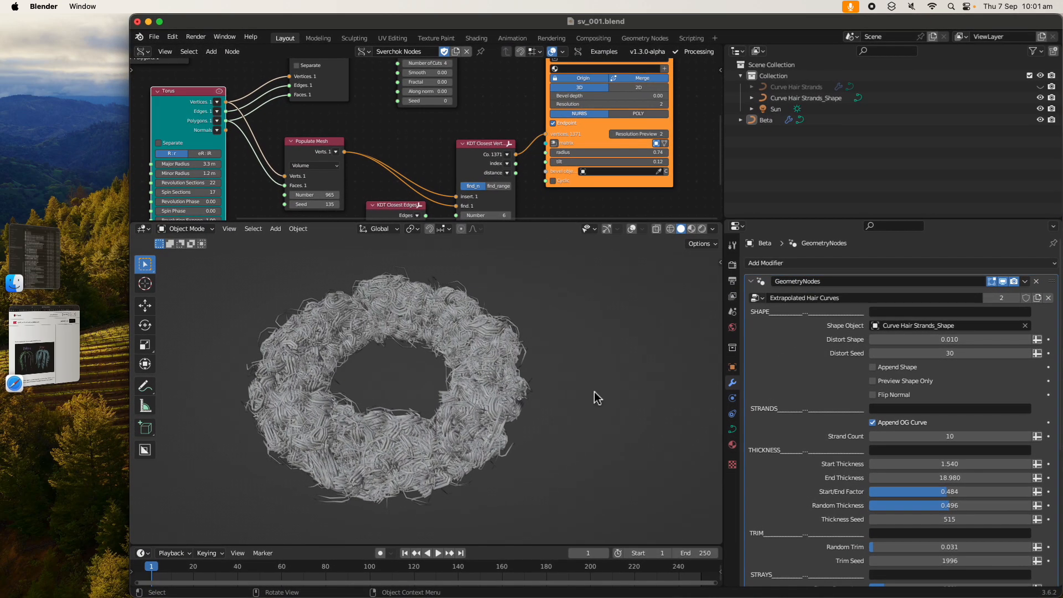
Unhide Curve Hair Strands, select it together with Curve Hair Strands_Shape, and copy both objects.
click(806, 98)
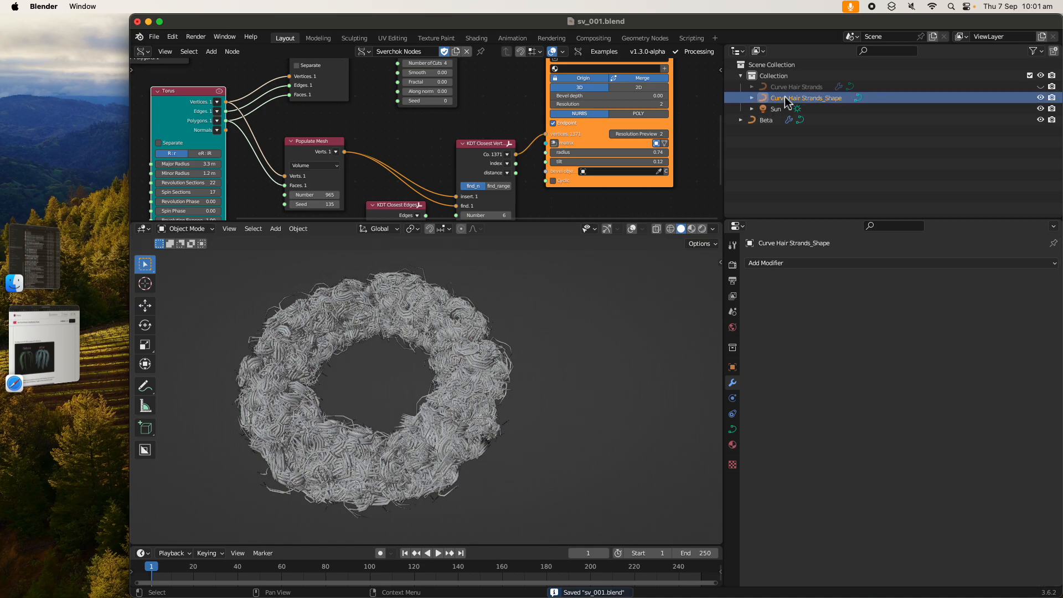
click(1041, 86)
ctrl+click(797, 87)
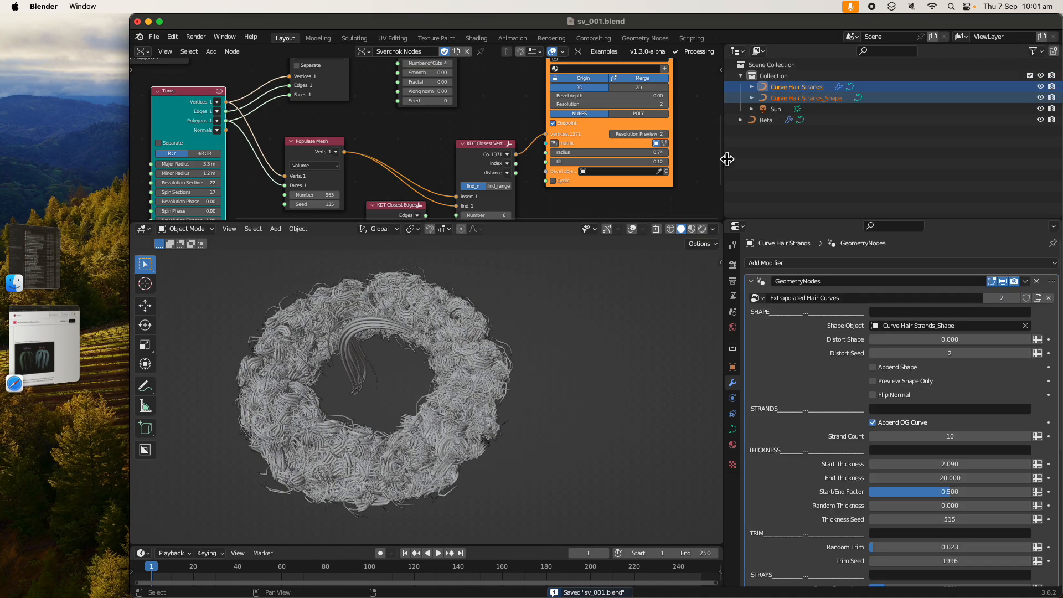
key(ctrl+c)
Start a new Blender file without saving the changes to sv_001.blend.
click(155, 37)
mouse_move(165, 50)
click(258, 52)
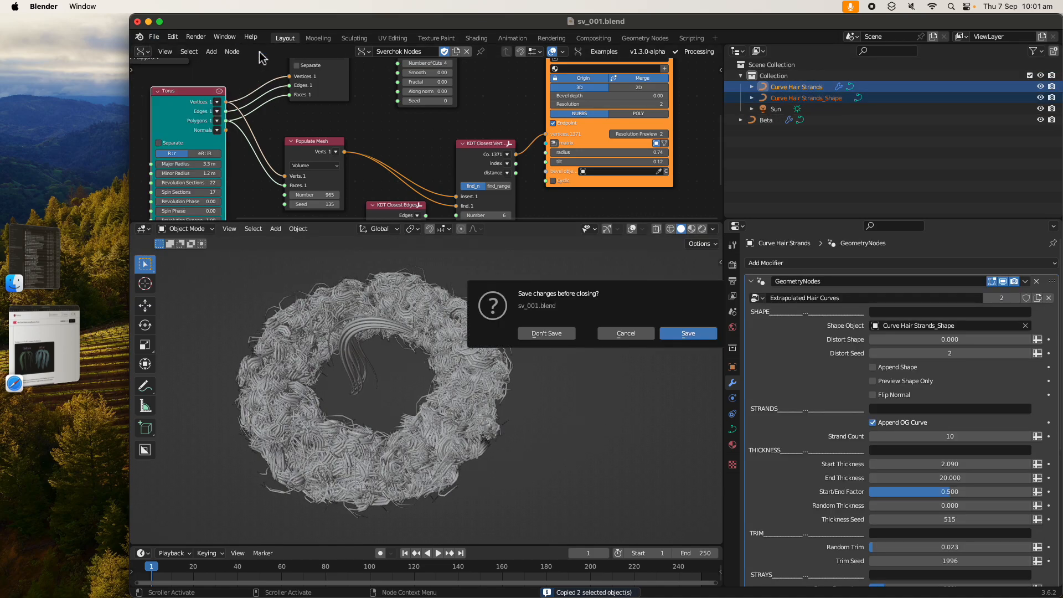
click(548, 334)
Delete all default objects and paste the copied hair strand and shape curves into the empty scene.
key(a)
key(Delete)
key(ctrl+v)
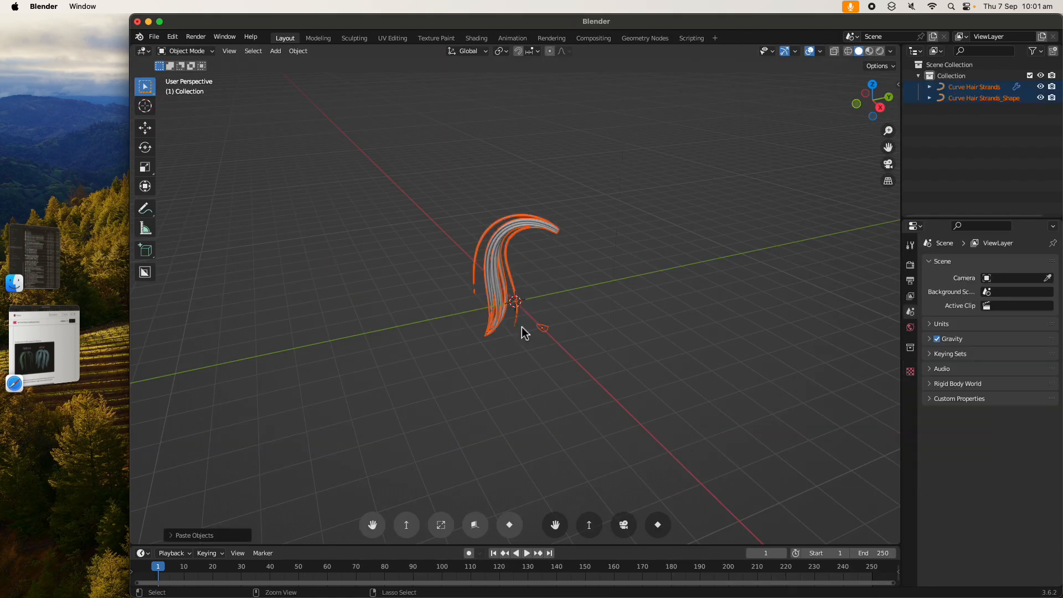
middle_drag(571, 311, 548, 296)
click(548, 297)
Add a monkey mesh and enlarge it to a scale of about 4.7.
key(shift+a)
mouse_move(554, 290)
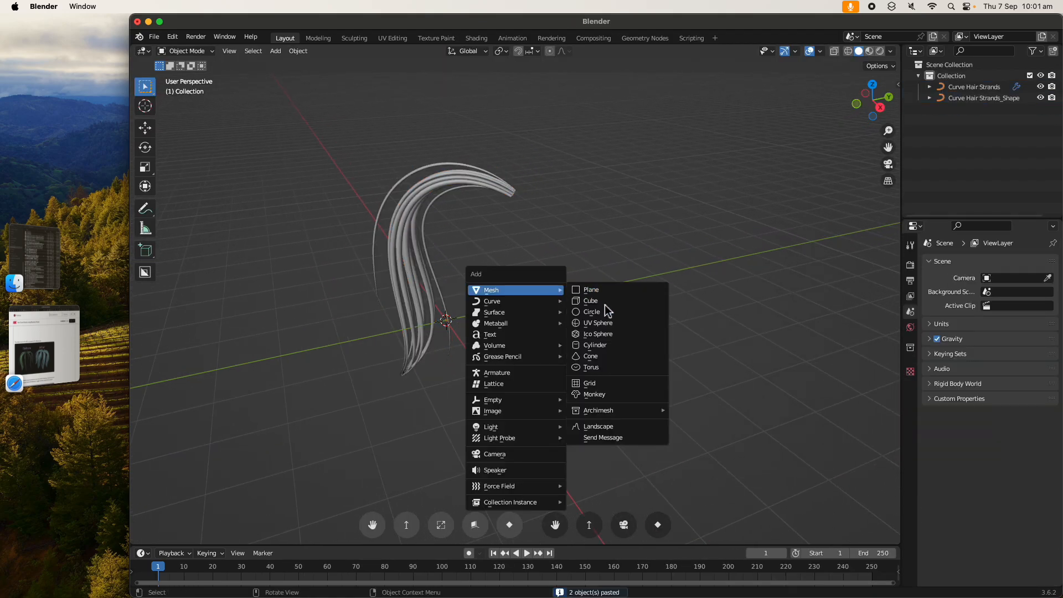
click(605, 394)
scroll(574, 375, down, 2)
key(s)
click(526, 383)
Move the monkey behind the hair strand to about X 1.47, Y 4.85, Z 1.24 m and rescale it to about 3.9.
key(g)
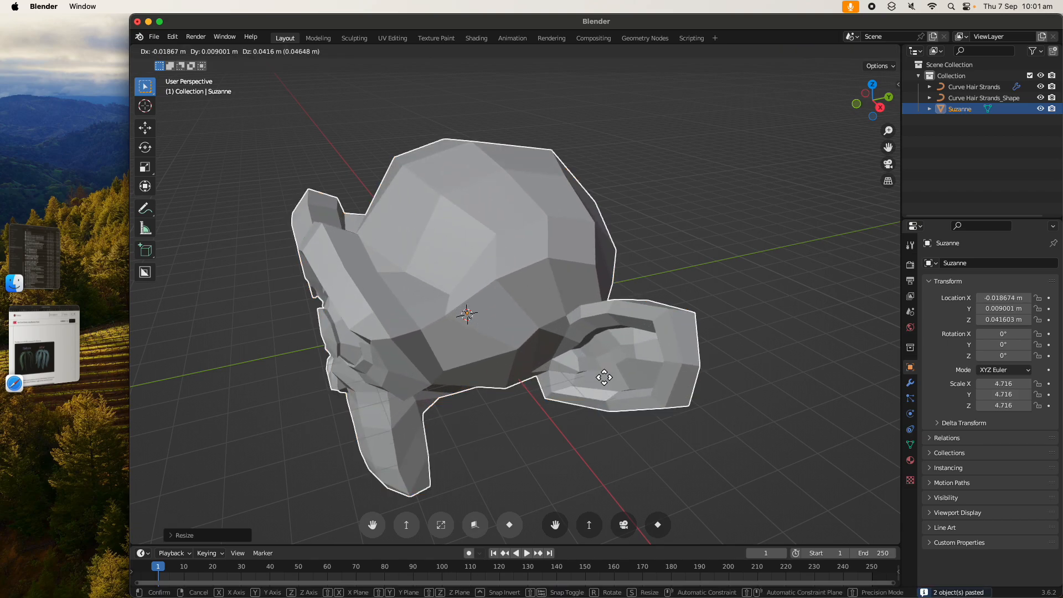
click(698, 329)
key(s)
shift+middle_drag(698, 329, 635, 313)
click(647, 332)
key(s)
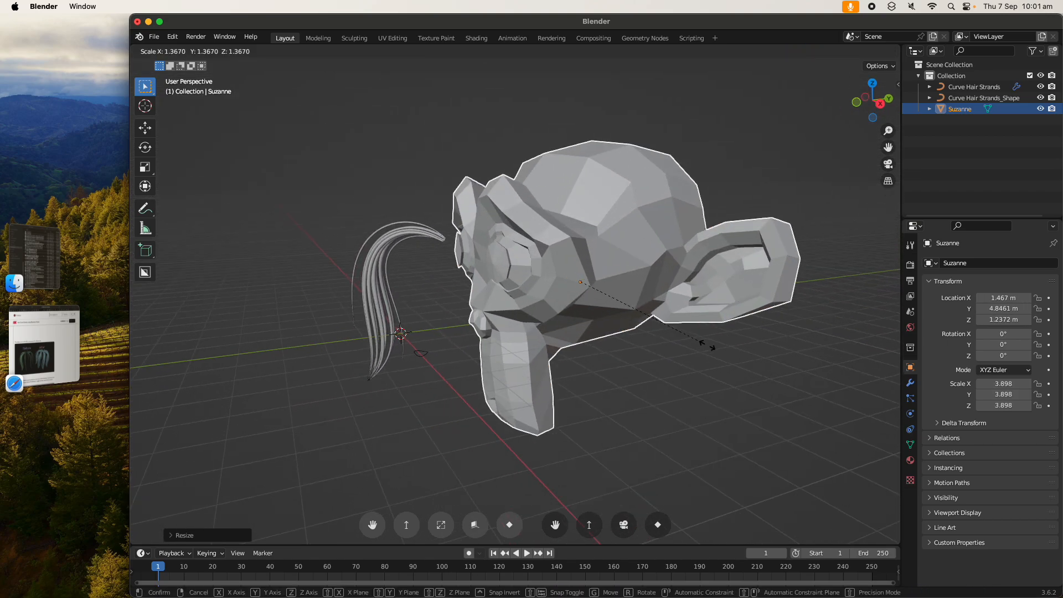
click(705, 347)
Apply a level 2 subdivision surface to the monkey and shade it smooth.
middle_drag(704, 346, 651, 286)
key(ctrl+2)
right_click(647, 276)
click(646, 277)
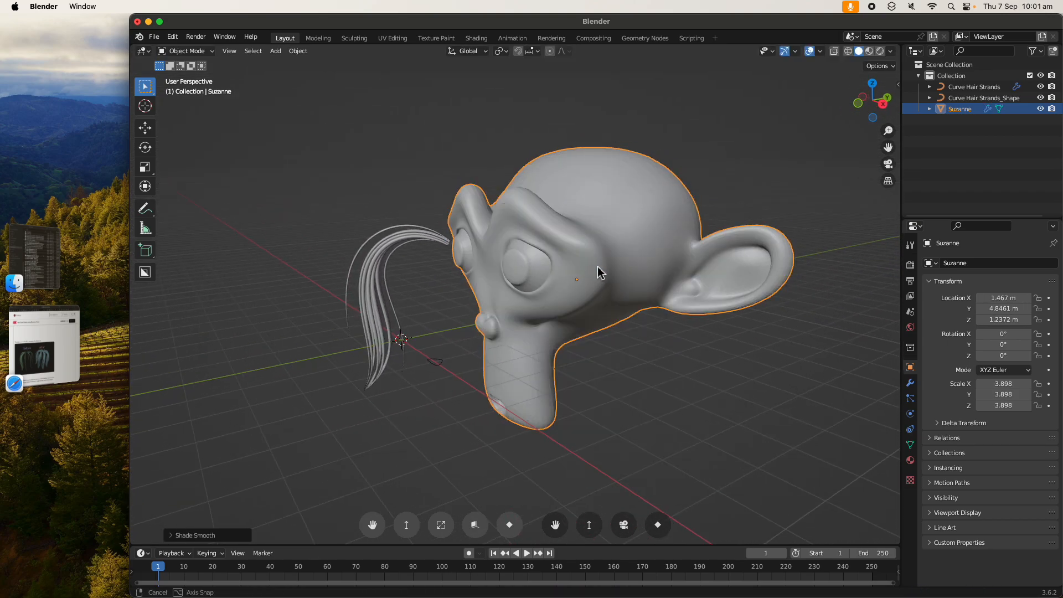
Enter Edit Mode on Curve Hair Strands and activate the Draw tool with Surface projection.
click(428, 244)
mouse_move(428, 244)
middle_down()
mouse_move(493, 248)
mouse_move(477, 258)
middle_up()
key(Tab)
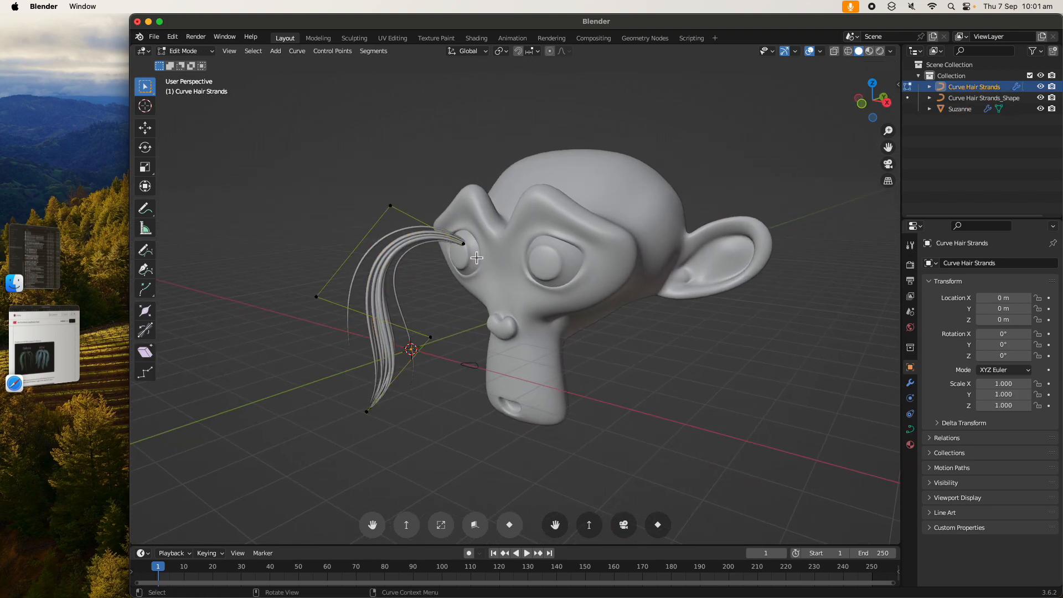
click(180, 51)
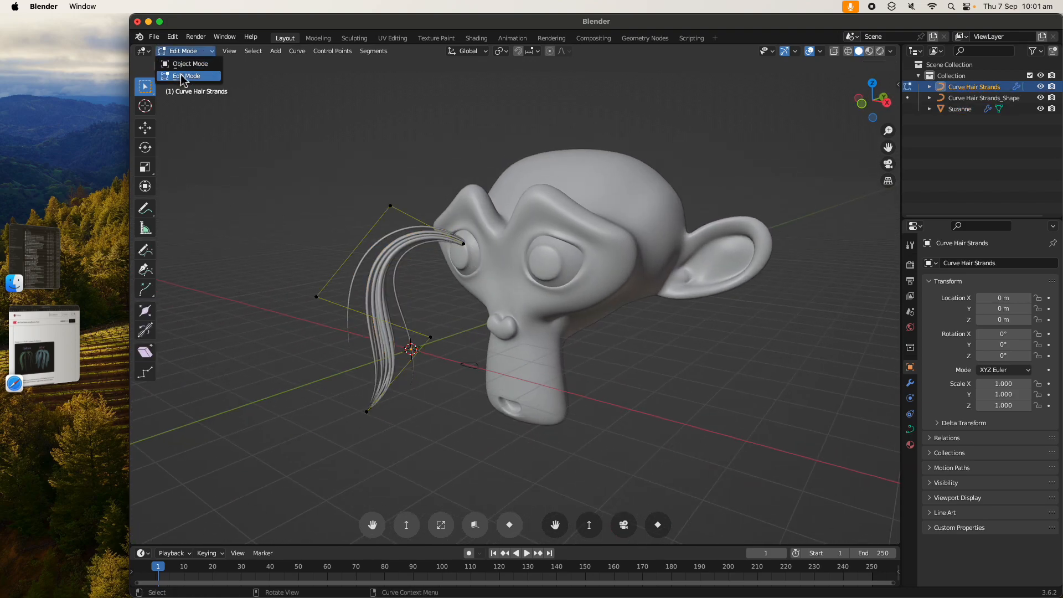
click(181, 76)
drag(160, 201, 222, 197)
click(189, 252)
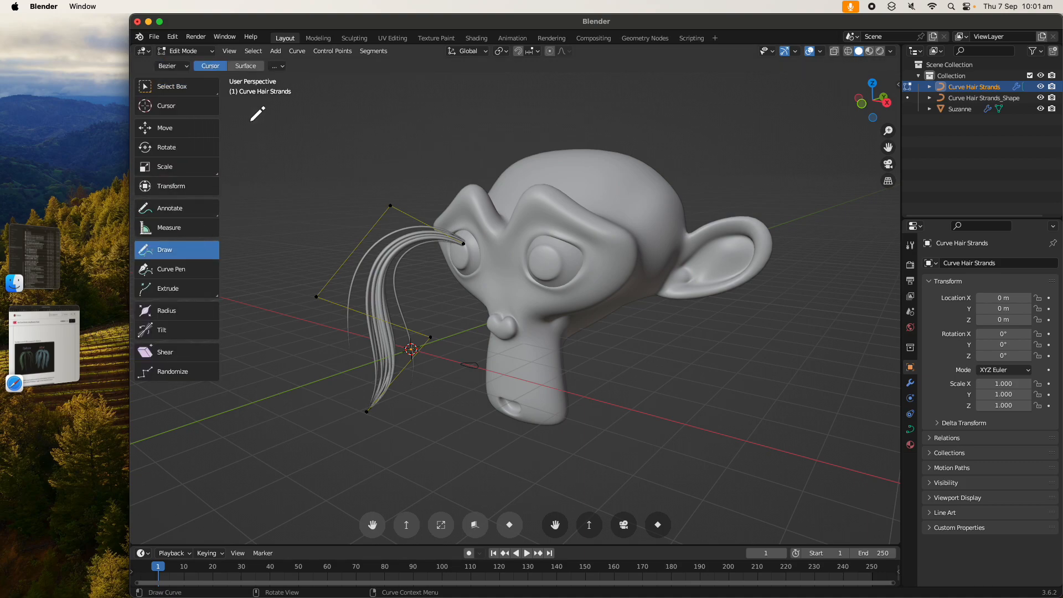
Draw many short hair curves on the monkey's surface across the forehead, brow and front of the head.
middle_drag(458, 202, 467, 221)
scroll(512, 233, up, 2)
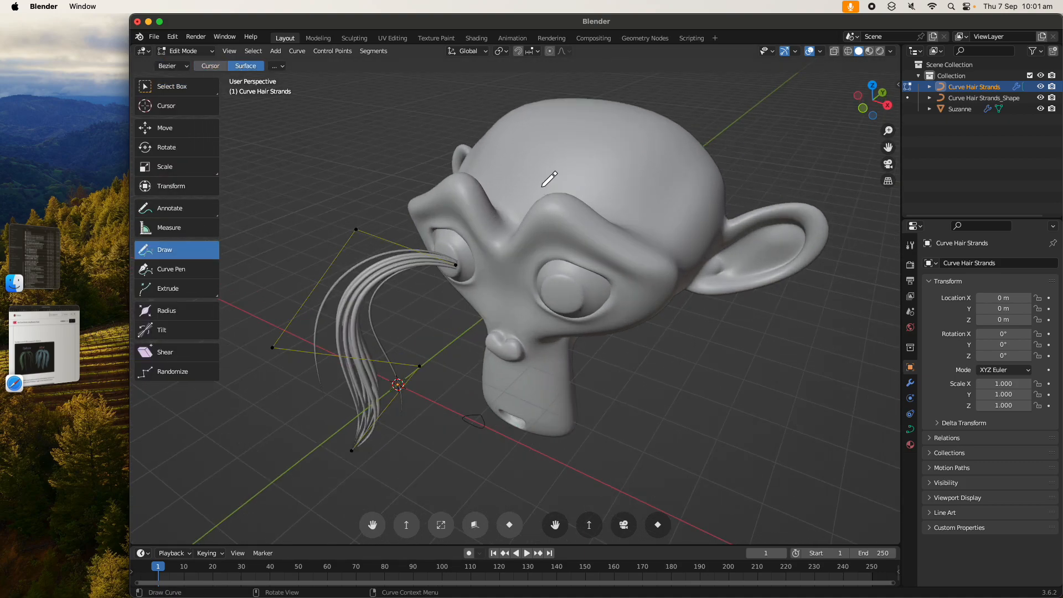
drag(596, 197, 659, 224)
middle_drag(675, 226, 618, 213)
mouse_move(607, 151)
mouse_down()
mouse_move(645, 230)
mouse_move(649, 277)
mouse_up()
drag(593, 206, 603, 285)
middle_drag(602, 283, 672, 269)
drag(570, 152, 529, 198)
drag(535, 145, 504, 186)
middle_drag(514, 186, 587, 174)
drag(517, 149, 422, 221)
drag(443, 167, 381, 252)
middle_drag(411, 263, 477, 247)
drag(392, 197, 344, 260)
mouse_move(399, 168)
mouse_down()
mouse_move(333, 235)
mouse_move(379, 217)
mouse_up()
drag(473, 137, 415, 226)
middle_drag(501, 150, 449, 180)
drag(480, 146, 462, 196)
drag(511, 131, 500, 194)
mouse_move(536, 146)
mouse_down()
mouse_move(548, 210)
mouse_move(525, 202)
mouse_up()
middle_drag(544, 240, 512, 231)
Draw hair curves down one side of the monkey's head, from the crown to the front of the ear.
mouse_move(561, 152)
mouse_down()
mouse_move(563, 205)
mouse_move(584, 185)
mouse_move(631, 192)
mouse_up()
middle_drag(632, 191, 606, 159)
drag(607, 160, 619, 223)
drag(652, 121, 659, 217)
drag(680, 157, 678, 250)
scroll(692, 228, down, 1)
middle_drag(687, 187, 676, 183)
drag(687, 187, 632, 281)
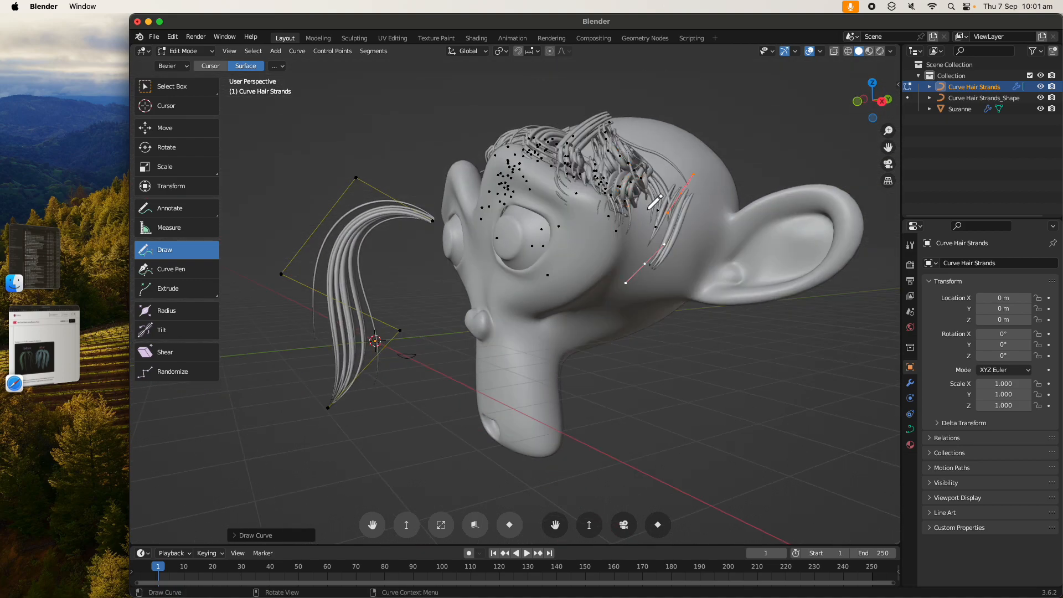
drag(658, 168, 619, 288)
scroll(648, 253, down, 2)
drag(606, 194, 623, 287)
middle_drag(603, 216, 594, 235)
mouse_move(575, 195)
mouse_down()
mouse_move(604, 230)
mouse_move(615, 270)
mouse_move(639, 282)
mouse_up()
Draw hair curves in front of the monkey's opposite ear and along the cheek and jaw.
middle_drag(586, 242, 618, 227)
drag(441, 218, 434, 230)
middle_drag(434, 230, 472, 203)
mouse_move(423, 192)
mouse_down()
mouse_move(403, 238)
mouse_move(411, 281)
mouse_move(427, 288)
mouse_up()
middle_drag(425, 263, 429, 253)
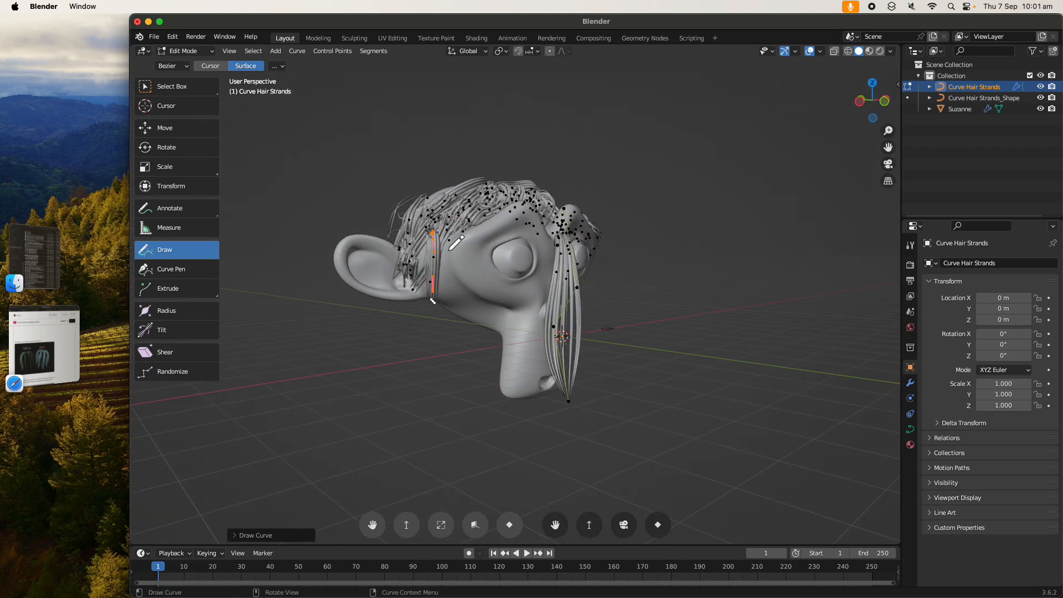
drag(440, 283, 453, 296)
mouse_move(477, 270)
middle_down()
mouse_move(468, 264)
mouse_move(566, 230)
mouse_move(581, 315)
middle_up()
drag(574, 319, 586, 344)
mouse_move(609, 325)
middle_down()
mouse_move(494, 332)
mouse_move(605, 316)
middle_up()
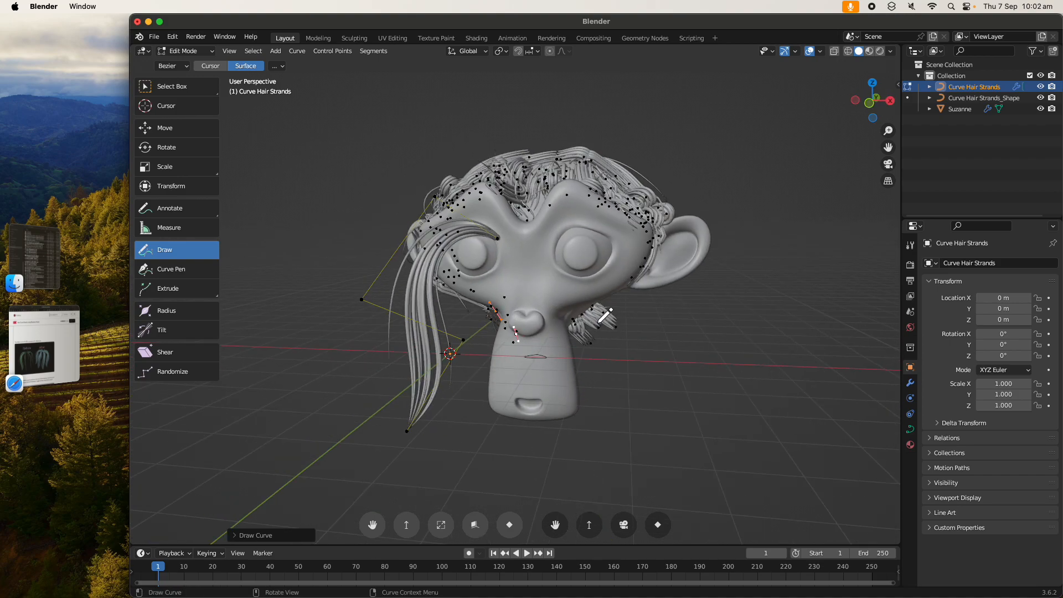
Draw hair curves down over the back of the monkey's head.
mouse_move(687, 271)
middle_down()
mouse_move(642, 268)
mouse_move(655, 215)
mouse_move(593, 272)
mouse_move(584, 301)
mouse_move(515, 288)
middle_up()
drag(545, 219, 555, 285)
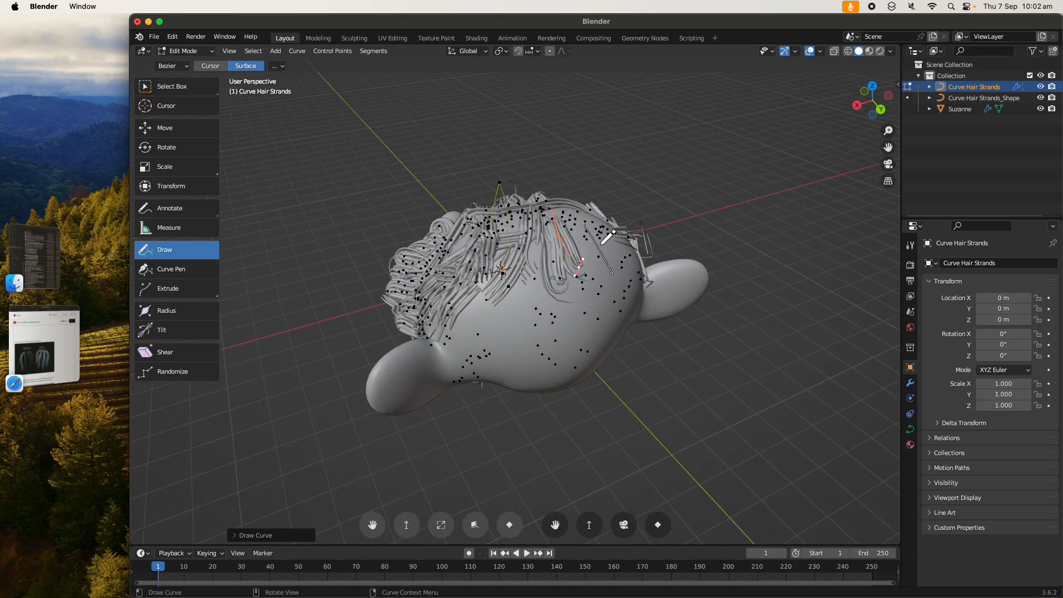
middle_drag(609, 244, 603, 246)
mouse_move(462, 256)
mouse_down()
mouse_move(567, 249)
mouse_move(601, 266)
mouse_move(429, 268)
mouse_move(424, 289)
mouse_up()
drag(441, 203, 413, 288)
drag(465, 213, 459, 281)
drag(489, 228, 480, 303)
drag(525, 267, 511, 324)
Cover the remaining bare areas on the monkey's crown and sides with more surface-drawn hair curves.
middle_drag(446, 223, 609, 241)
drag(579, 202, 560, 197)
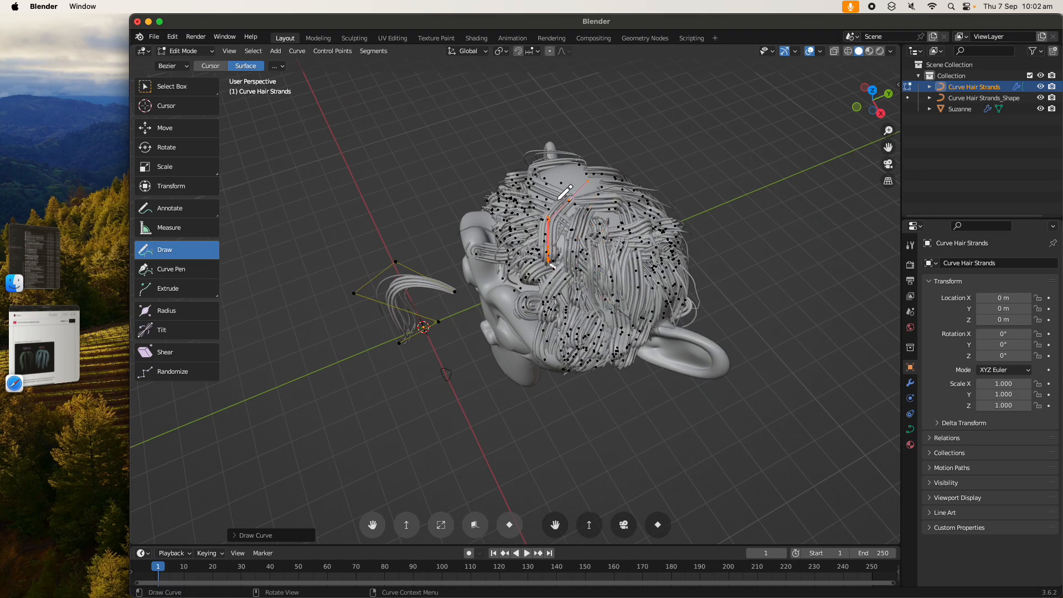
middle_drag(554, 216, 537, 181)
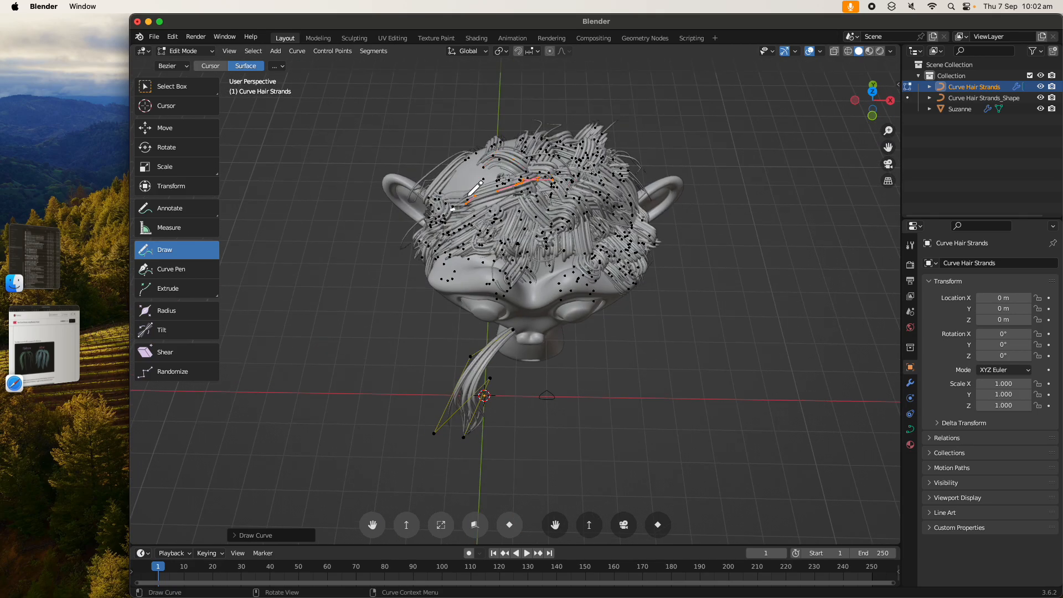
middle_drag(457, 196, 507, 185)
drag(412, 216, 403, 268)
middle_drag(426, 258, 507, 211)
drag(423, 225, 410, 300)
middle_drag(402, 296, 427, 256)
drag(421, 195, 421, 208)
drag(426, 256, 422, 295)
drag(459, 206, 444, 304)
drag(426, 252, 400, 324)
drag(391, 243, 399, 305)
middle_drag(432, 285, 378, 314)
drag(439, 219, 440, 295)
drag(462, 240, 460, 319)
drag(462, 207, 458, 288)
middle_drag(458, 285, 416, 260)
drag(466, 213, 449, 247)
drag(493, 222, 438, 265)
mouse_move(477, 232)
middle_down()
mouse_move(437, 213)
mouse_move(467, 194)
mouse_move(459, 170)
mouse_move(474, 169)
middle_up()
Return to Object Mode, select the hair curves object and inspect the drawn hair on the monkey.
key(Tab)
click(461, 149)
click(464, 244)
middle_drag(464, 244, 441, 249)
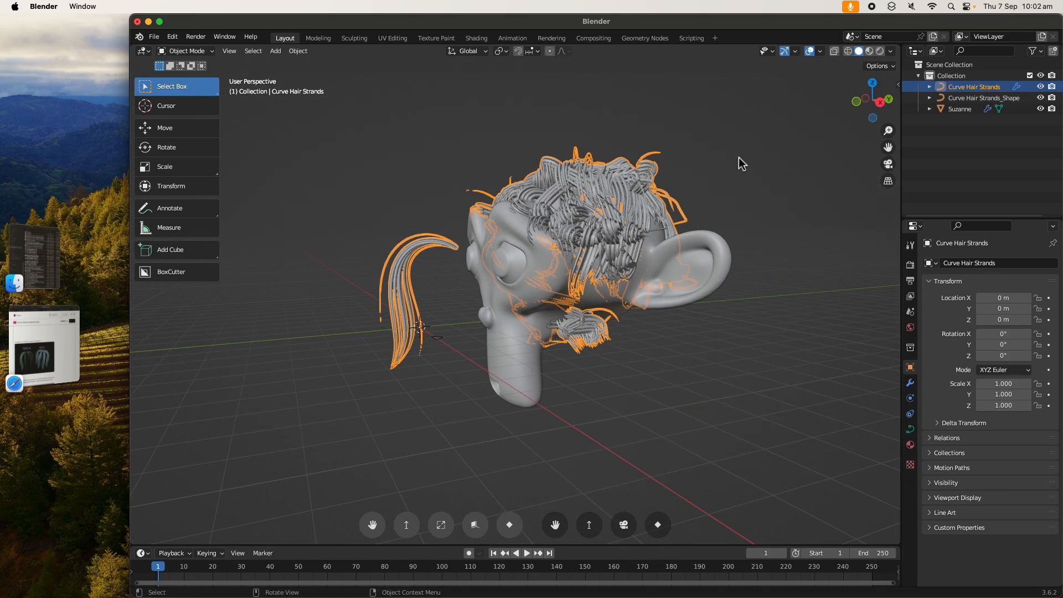
In the right orthographic view, select all control points of the loose tuft in front of the monkey's face and enlarge it.
click(879, 103)
key(Tab)
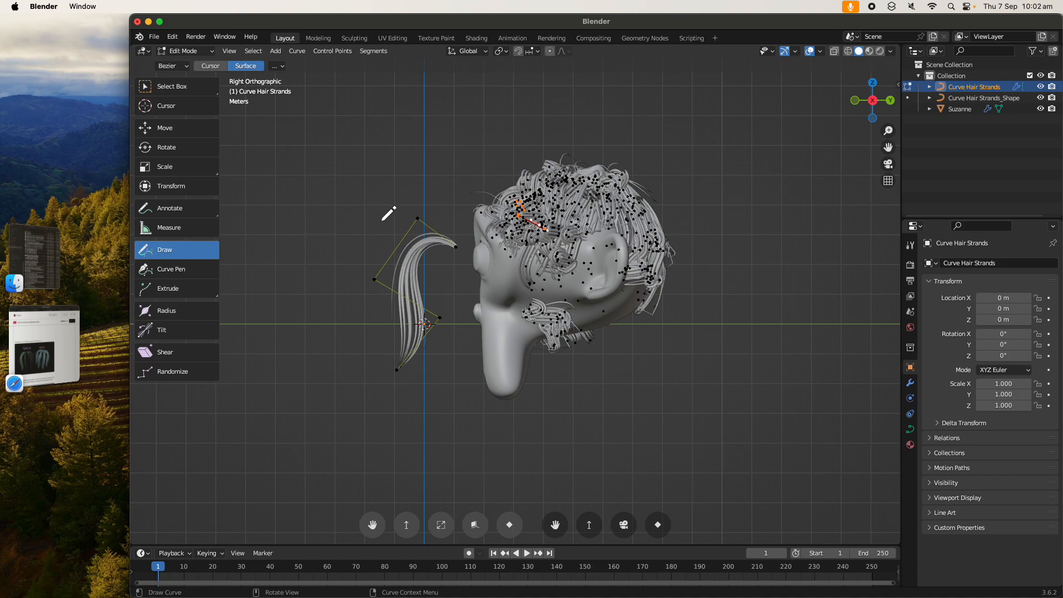
key(b)
drag(316, 176, 470, 382)
key(s)
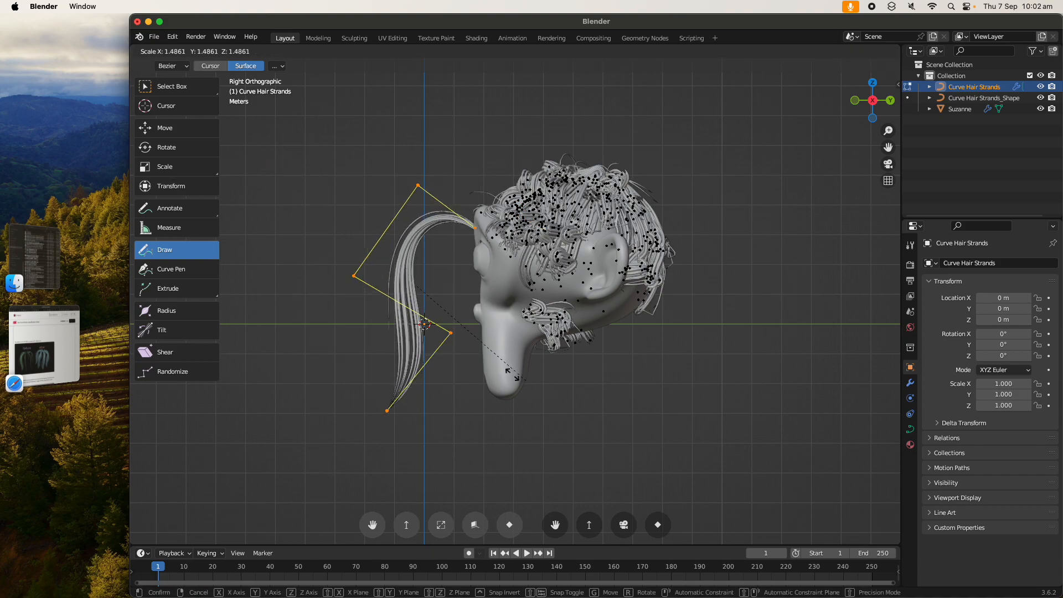
click(785, 359)
Move the selected tuft behind the monkey's head and rotate it so it hangs off the back like a ponytail.
key(g)
click(794, 353)
key(r)
key(r)
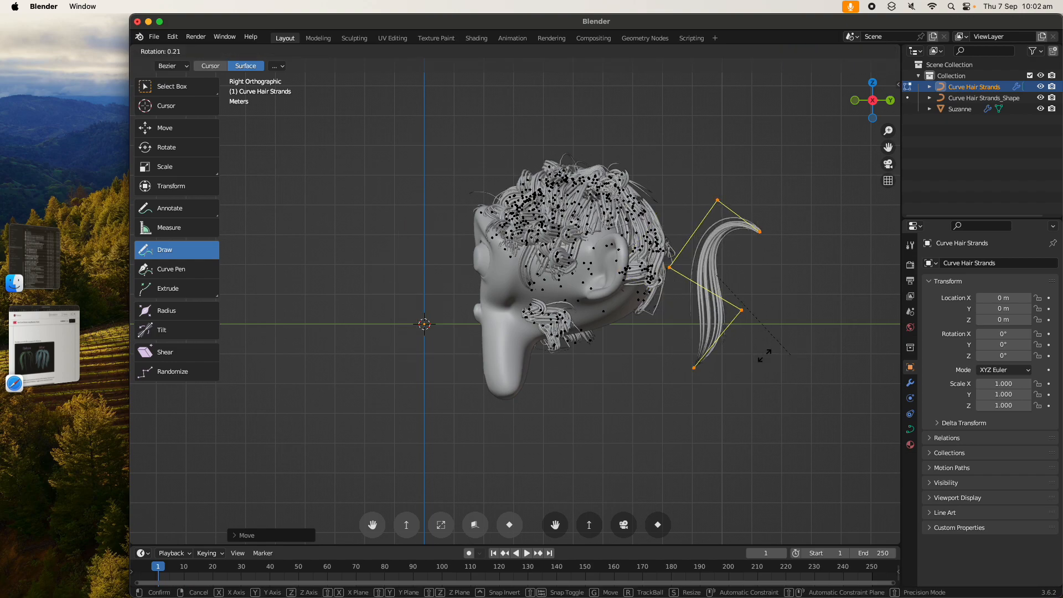
click(679, 350)
scroll(583, 356, up, 2)
shift+middle_drag(576, 363, 526, 382)
scroll(526, 382, up, 1)
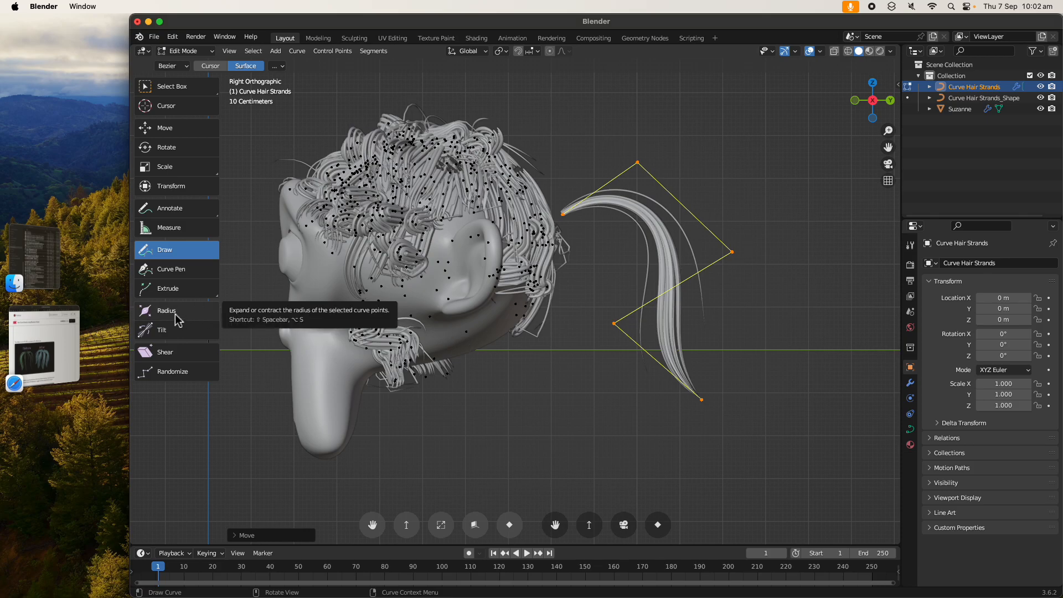
Widen the ponytail's strands with the Radius tool on all its control points and select only the outermost point.
click(166, 311)
mouse_move(676, 269)
mouse_down()
mouse_move(706, 260)
mouse_move(660, 264)
mouse_move(702, 268)
mouse_move(726, 287)
mouse_move(706, 286)
mouse_move(711, 265)
mouse_move(775, 253)
mouse_up()
click(728, 264)
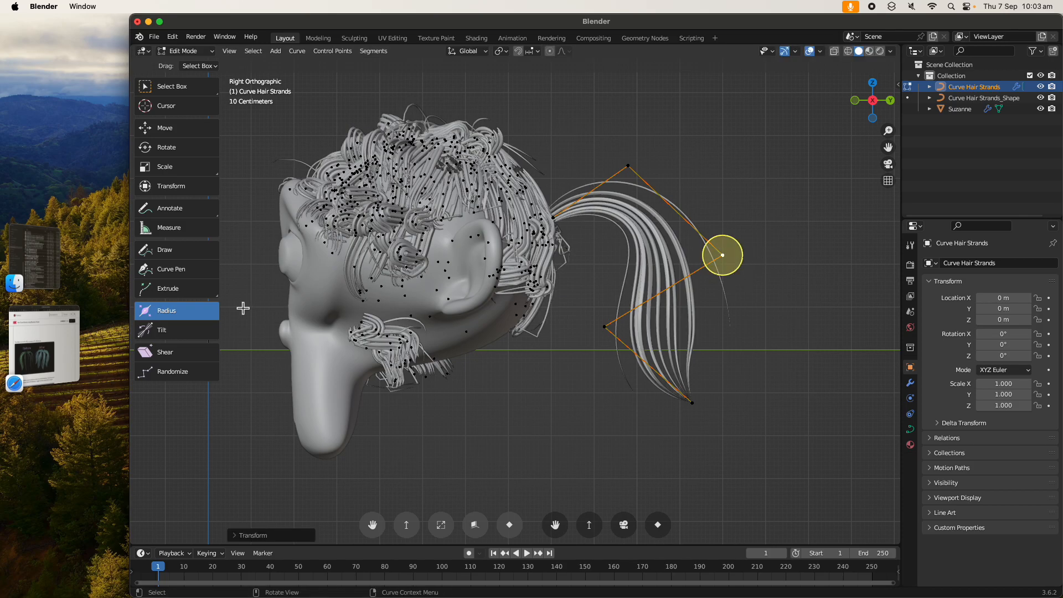
Adjust the radius of the ponytail's outermost control point with Shrink/Fatten while the Draw tool is active.
click(191, 255)
drag(715, 238, 754, 297)
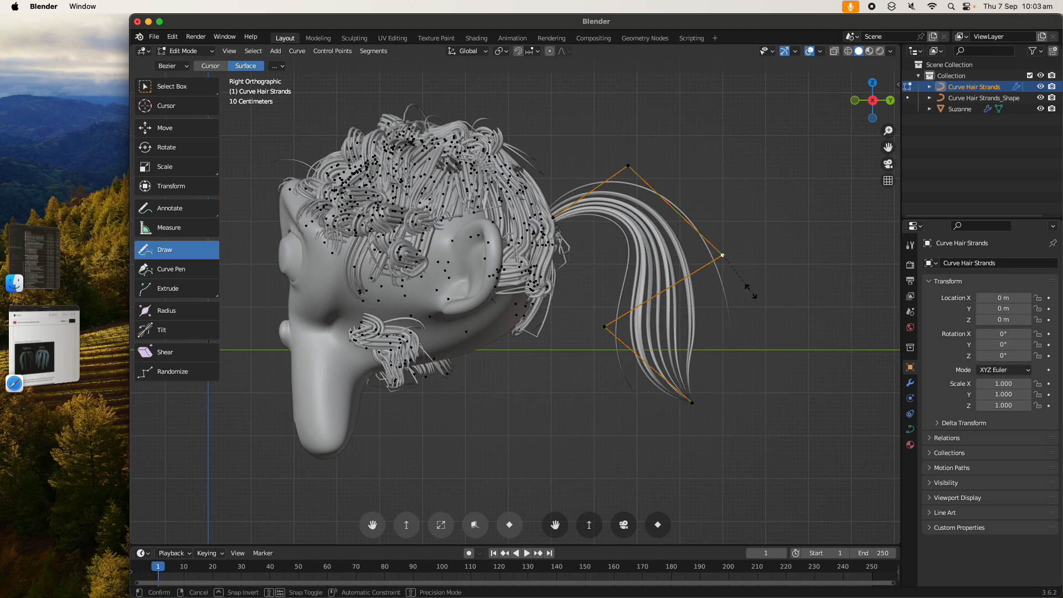
key(alt+s)
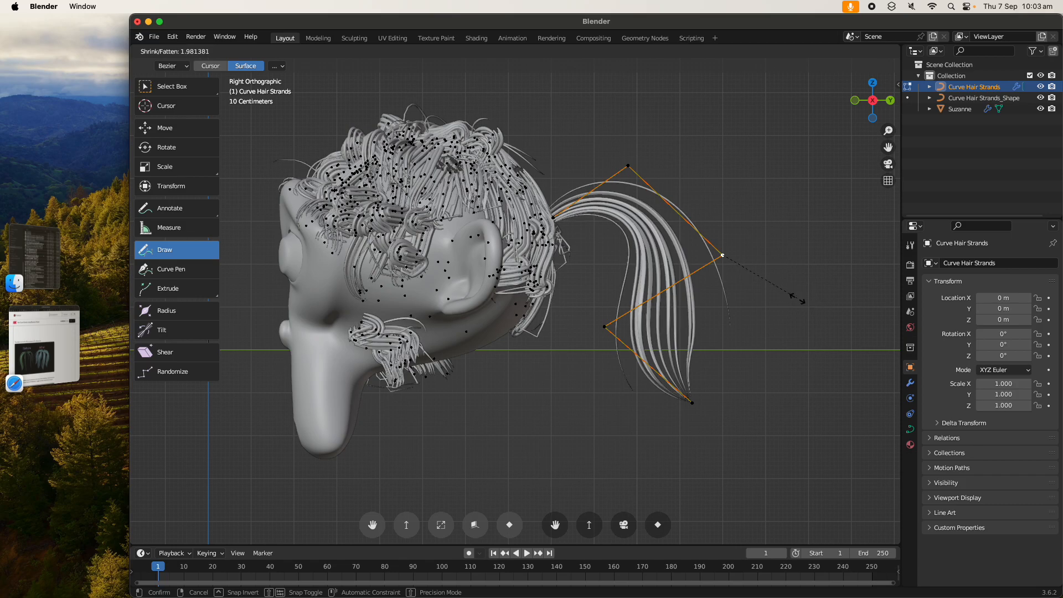
click(767, 295)
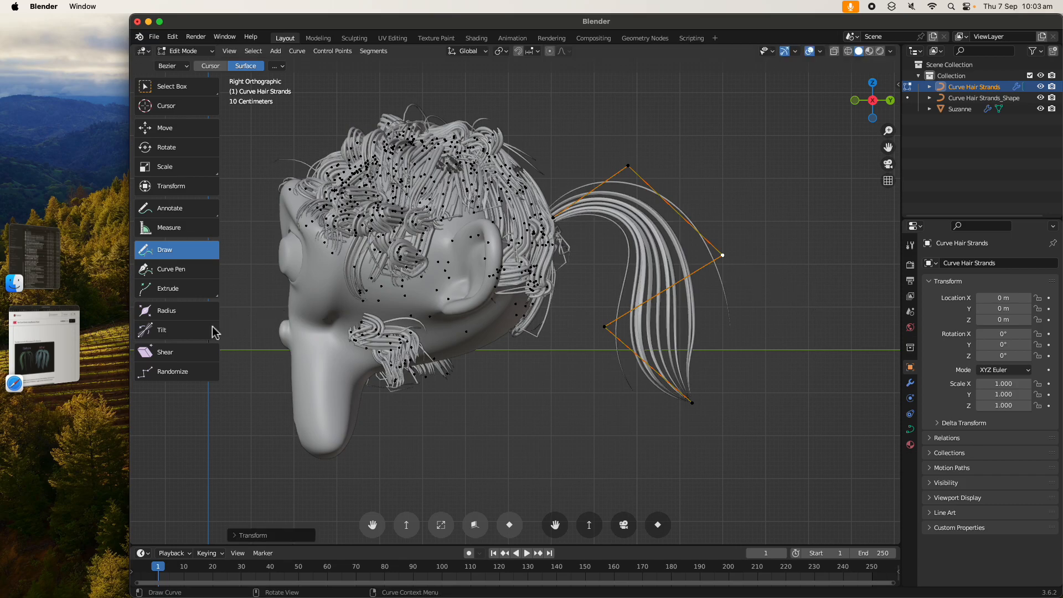
Use the Radius tool to adjust the ponytail's outermost control point, then include the lower inner point and adjust both.
click(182, 320)
drag(723, 255, 835, 272)
shift+click(606, 327)
mouse_move(662, 291)
mouse_down()
mouse_move(666, 277)
mouse_move(667, 288)
mouse_up()
Return to Object Mode, deselect the hair curves and inspect the monkey's hair from the front, leaving the file unsaved.
key(Tab)
click(619, 232)
middle_drag(619, 233, 692, 269)
key(super+s)
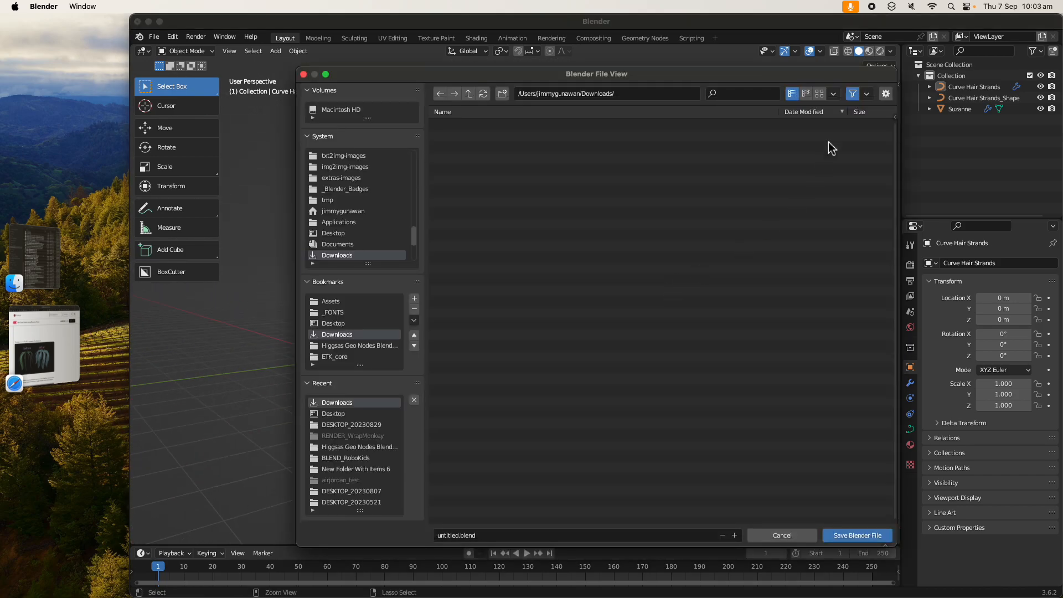
click(770, 536)
middle_drag(541, 363, 560, 360)
scroll(560, 358, up, 1)
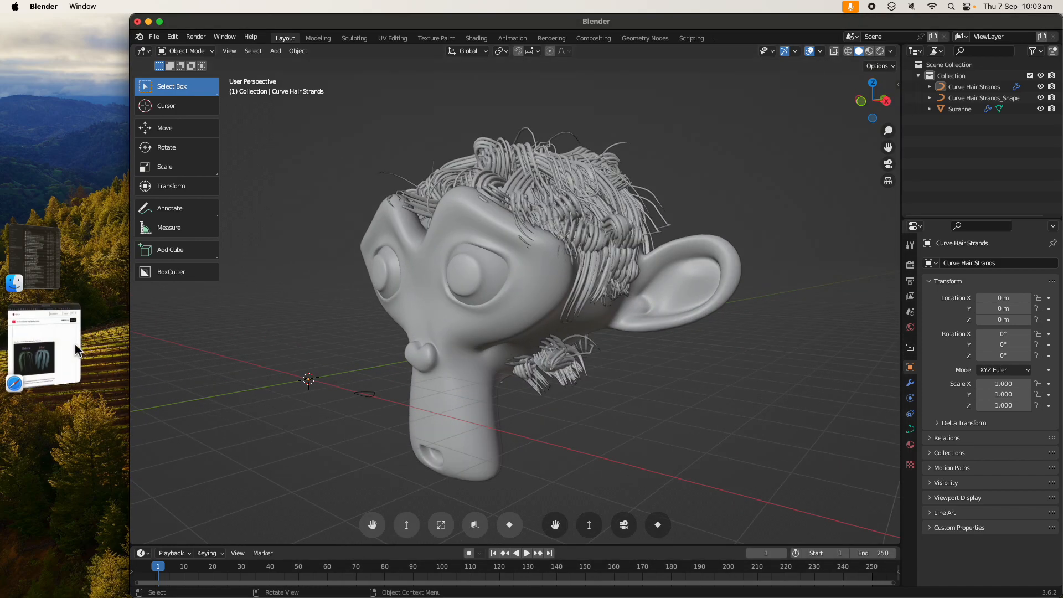
Switch to Safari and search Google for "sadako hair" in a new tab.
click(44, 346)
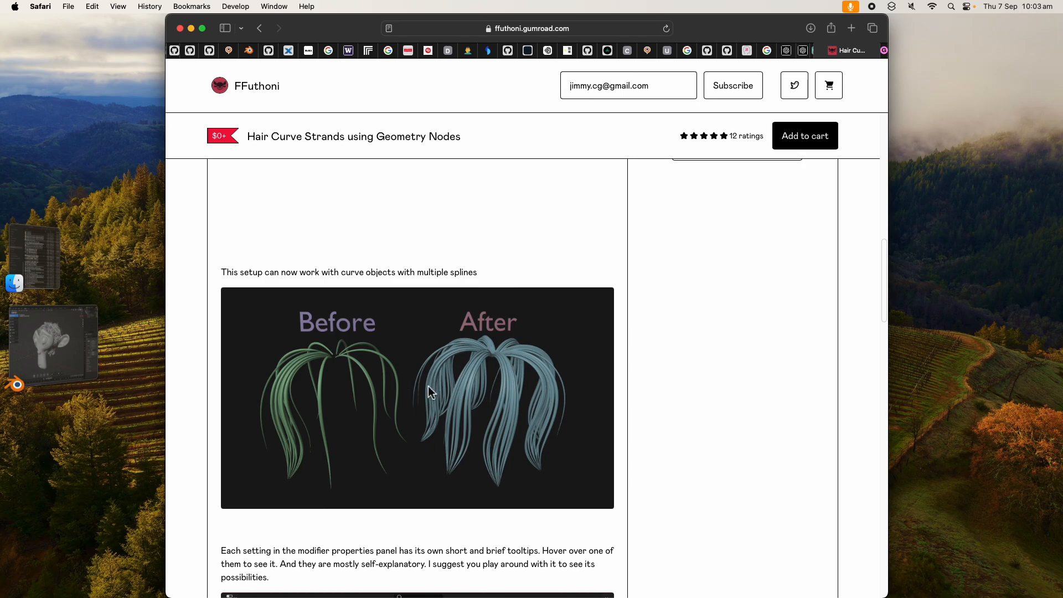
scroll(428, 387, up, 10)
click(851, 29)
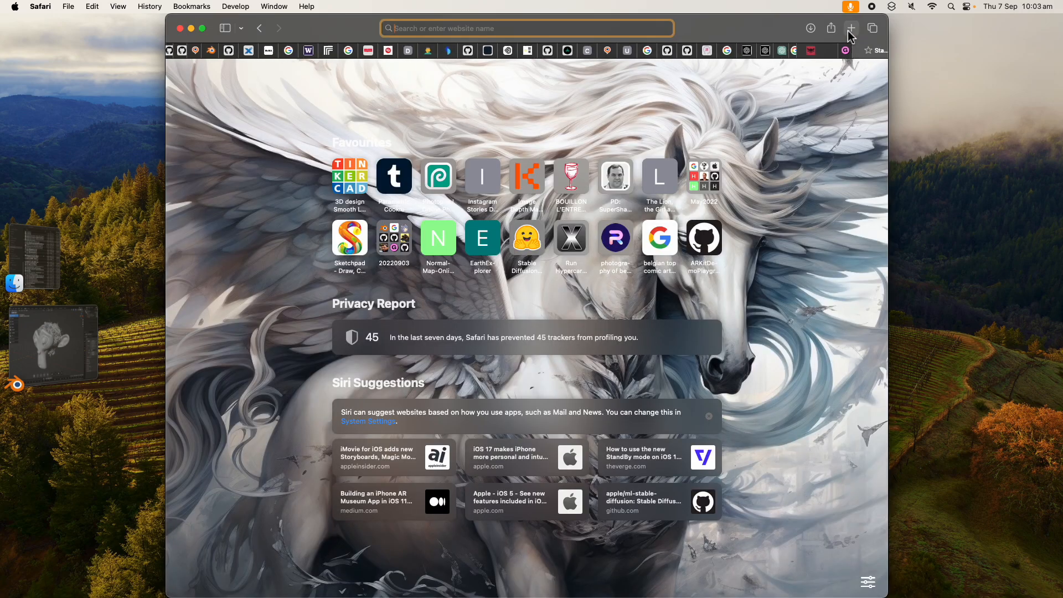
text(sadako hair)
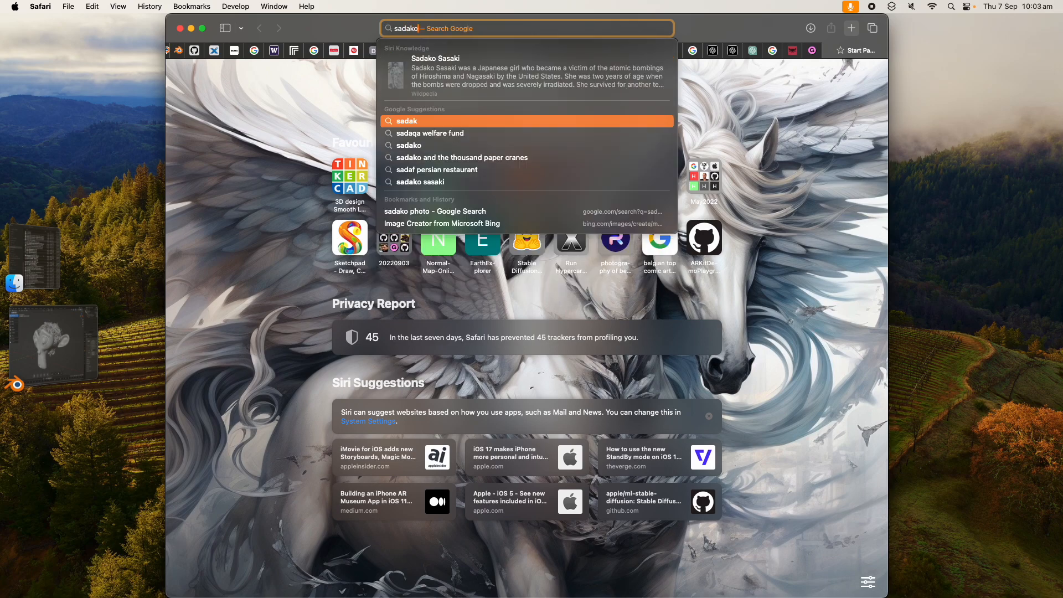
key(Return)
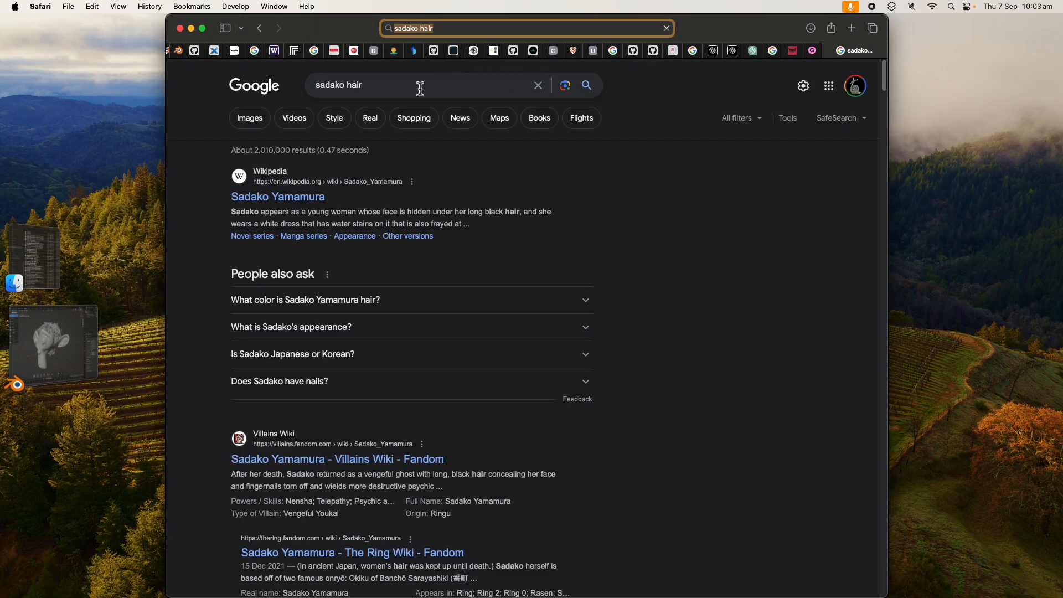
Refine the search to "sadako hair vfx" and browse the image results for long-hair references.
click(435, 88)
text(vfx)
key(Return)
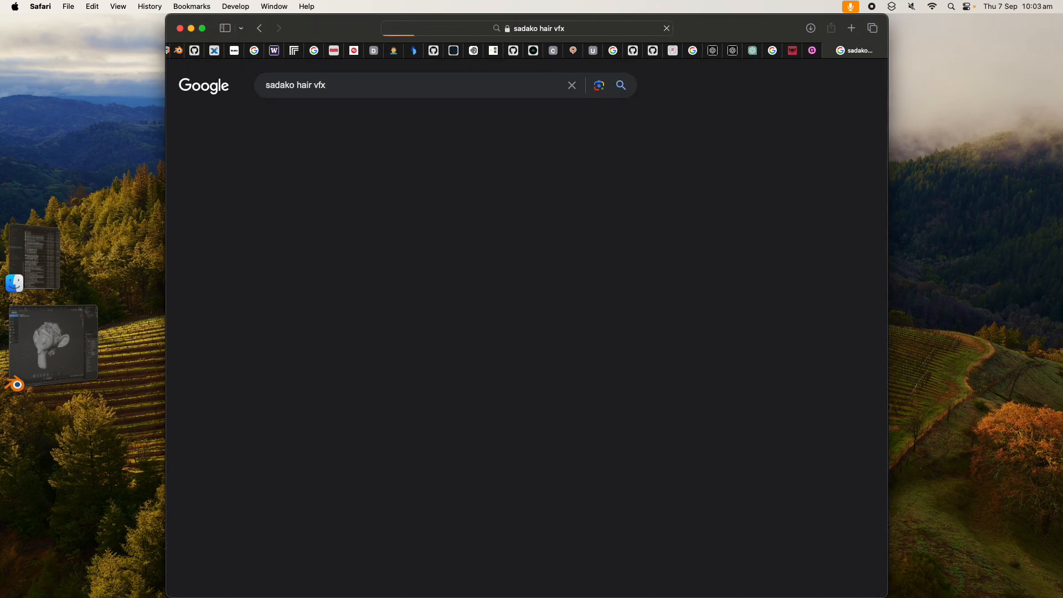
click(255, 127)
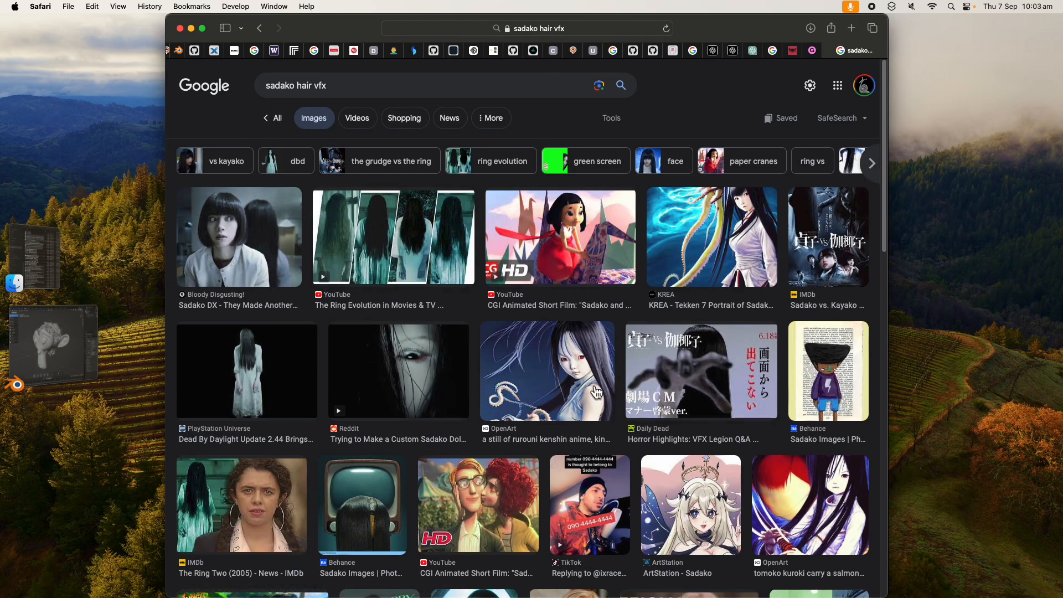
scroll(512, 456, down, 1)
scroll(512, 456, down, 10)
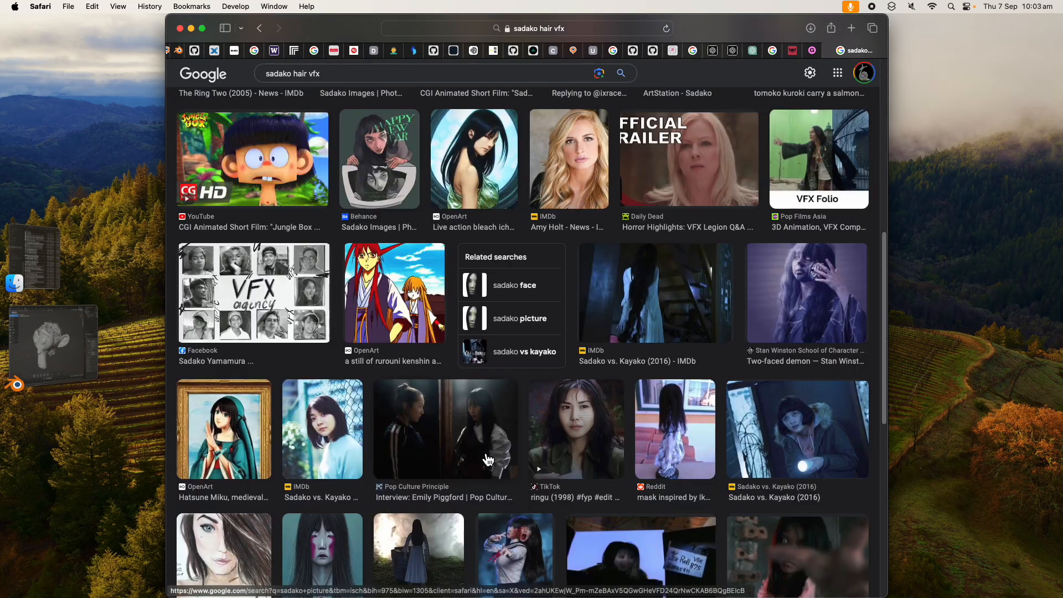
scroll(459, 508, down, 1)
scroll(655, 371, up, 5)
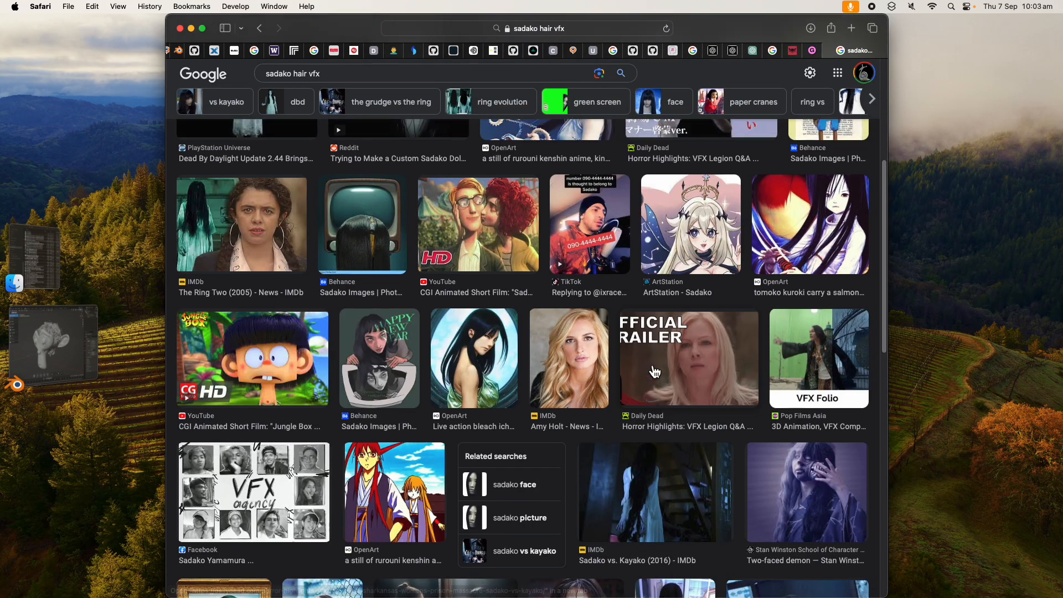
Switch back to Blender and view the monkey's hair from the opposite side of the face.
click(50, 372)
middle_drag(553, 288, 656, 277)
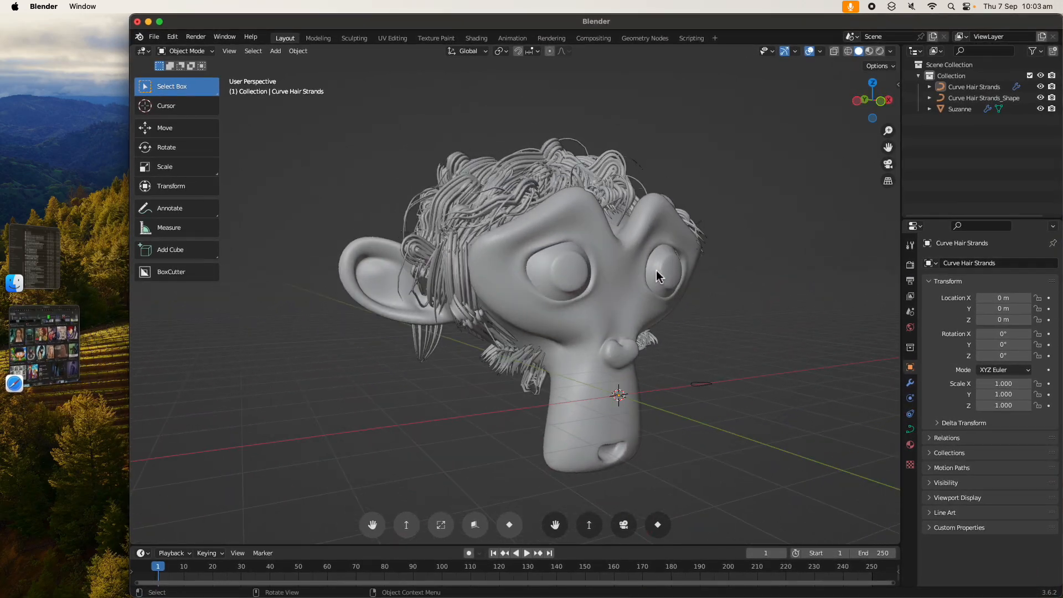